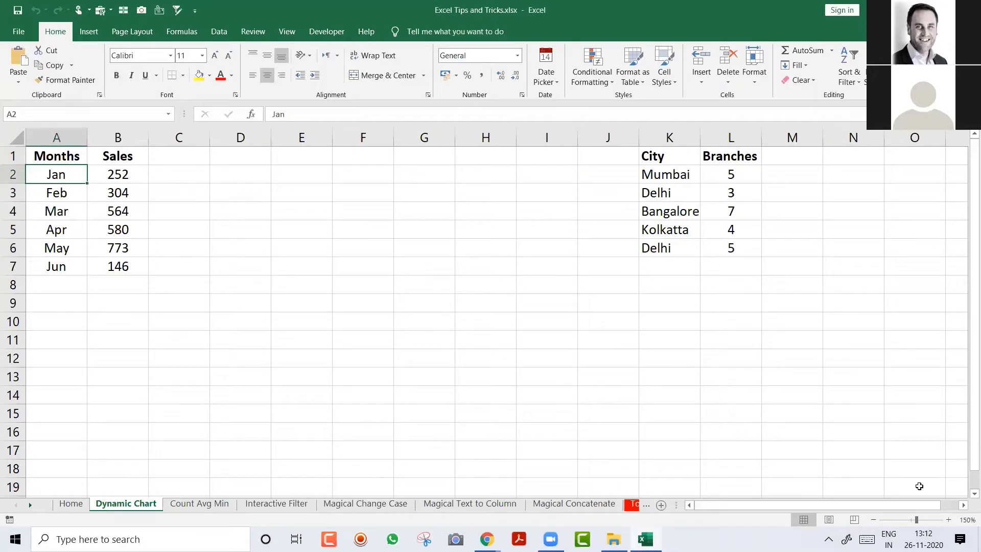
# Step: Adjust the zoom, then type the label 'Alt F1' into cell E1
pyautogui.click(948, 520)
pyautogui.click(949, 520)
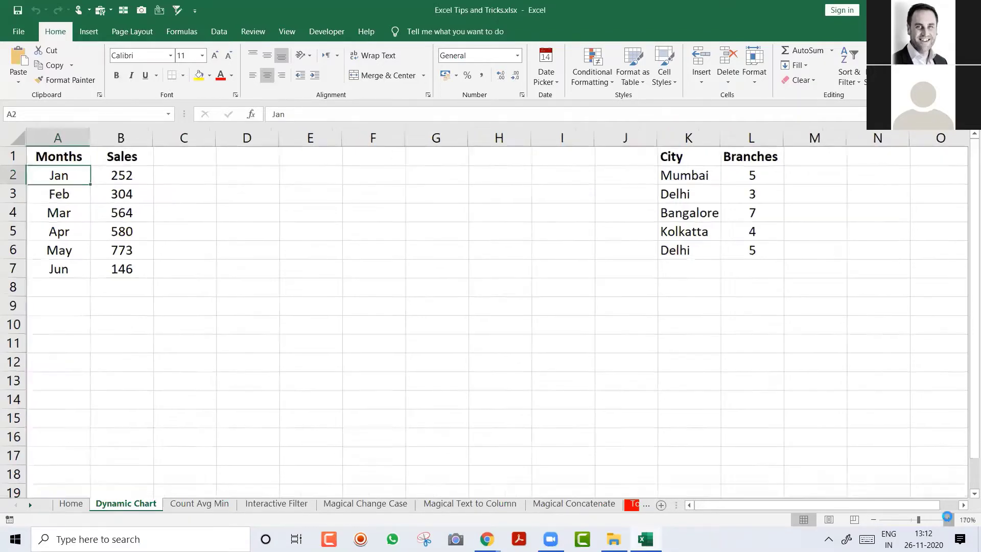
pyautogui.click(949, 519)
pyautogui.click(949, 520)
pyautogui.click(948, 520)
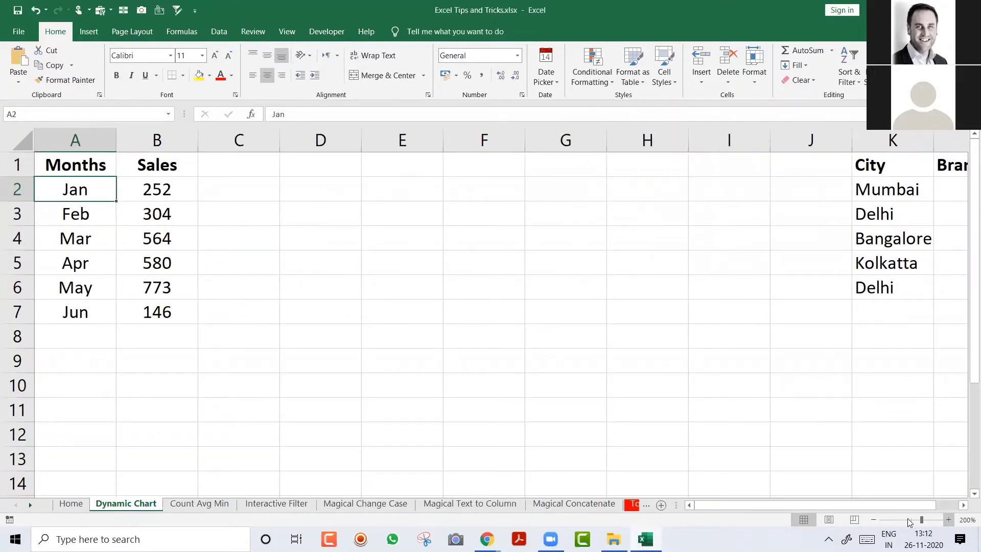
pyautogui.click(875, 519)
pyautogui.click(874, 520)
pyautogui.click(874, 519)
pyautogui.click(876, 520)
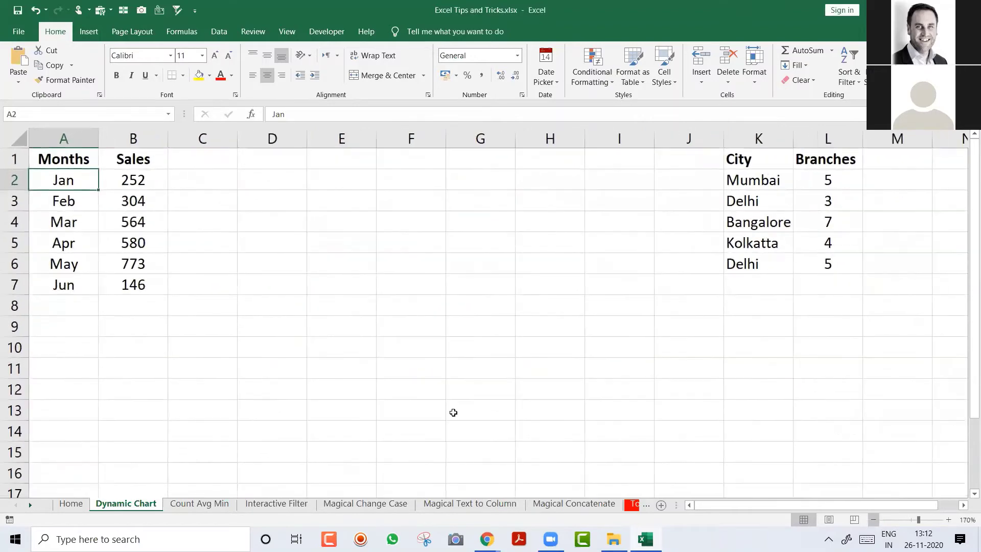
pyautogui.click(232, 306)
pyautogui.click(97, 215)
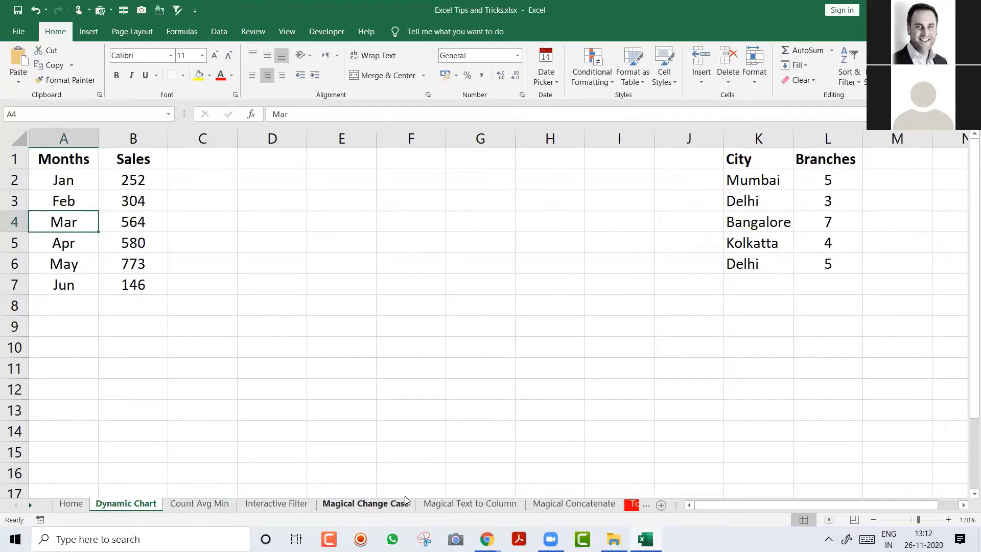
pyautogui.click(406, 503)
pyautogui.click(269, 160)
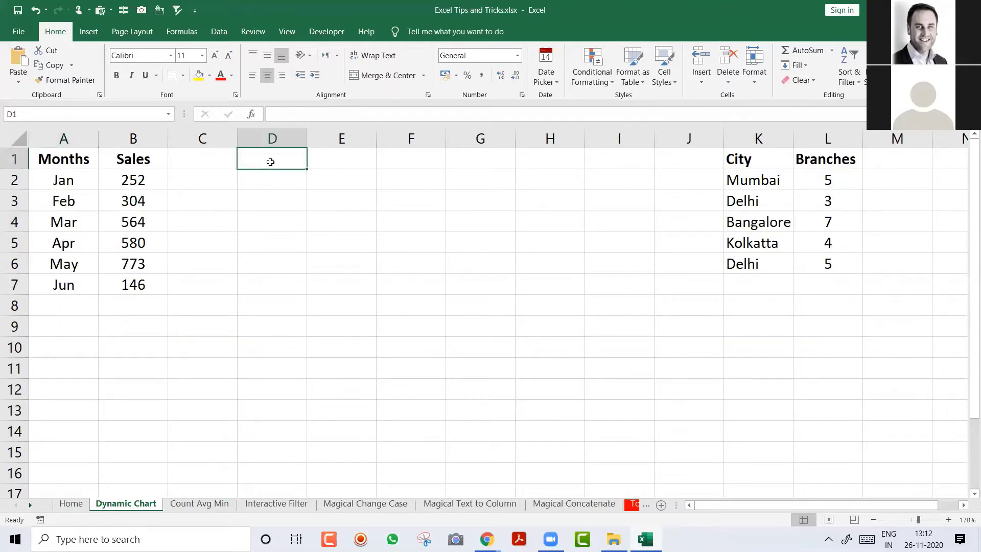
pyautogui.click(318, 157)
pyautogui.write('Alt F1')
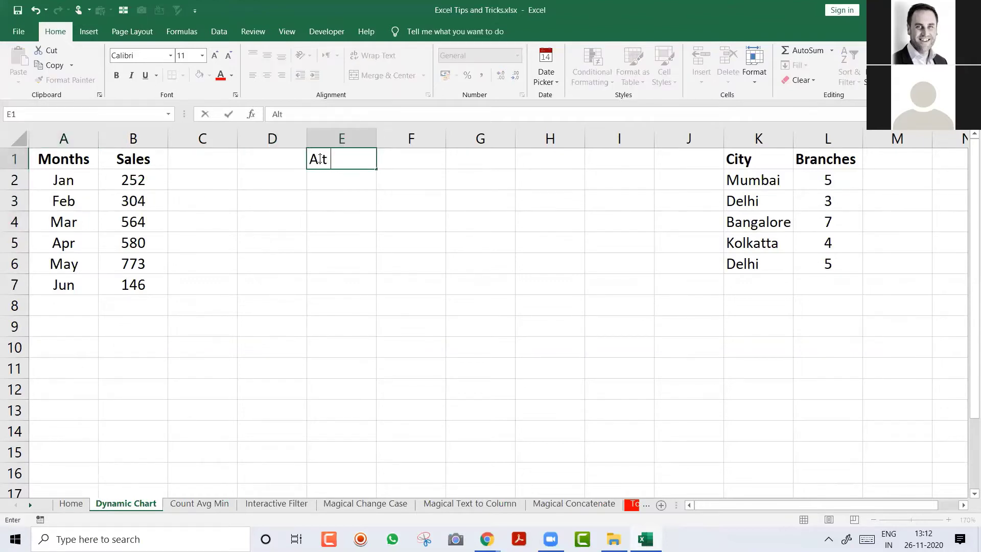
pyautogui.press('Return')
# Step: Centre the E1 label, fill it yellow and make it bold
pyautogui.click(319, 159)
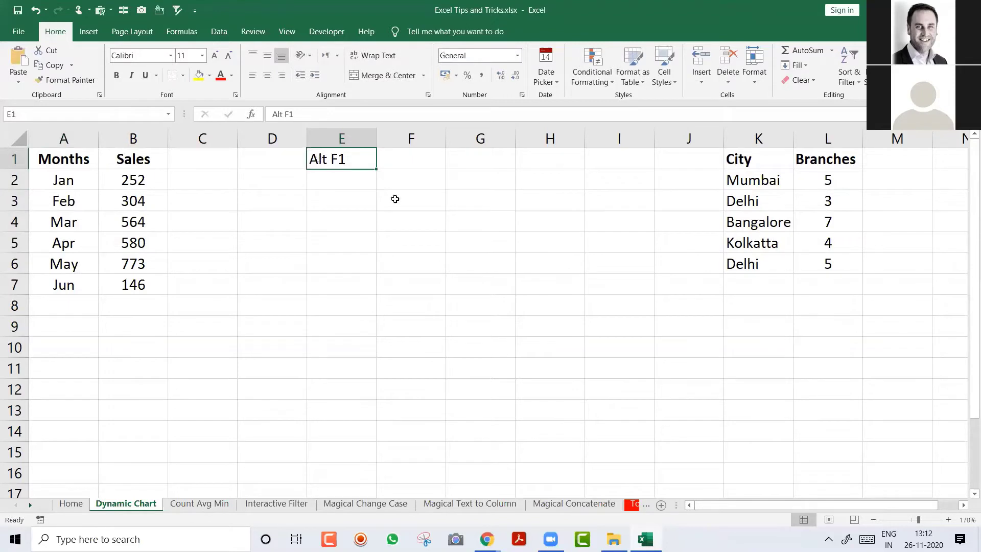
pyautogui.hotkey('alt', 'h')
pyautogui.press('a')
pyautogui.press('c')
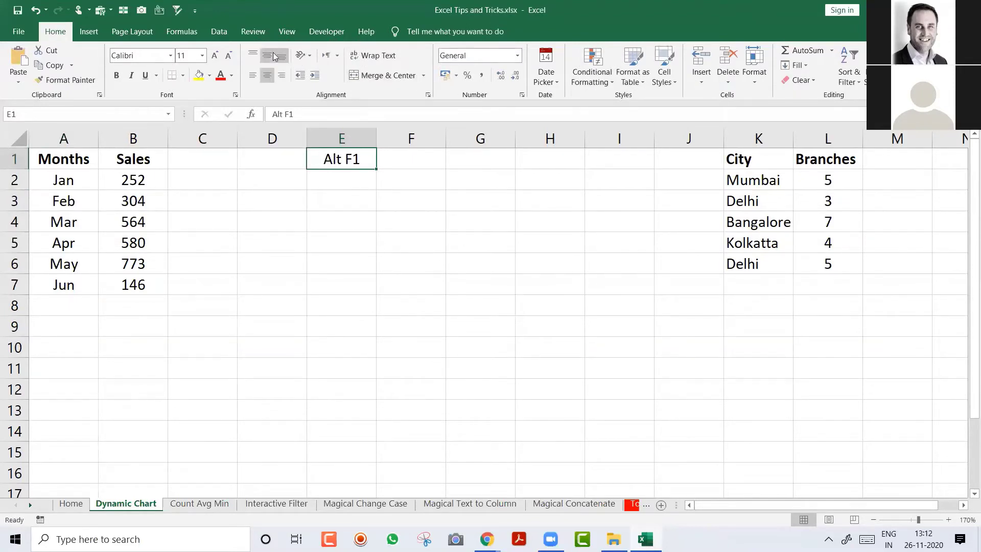
pyautogui.click(199, 75)
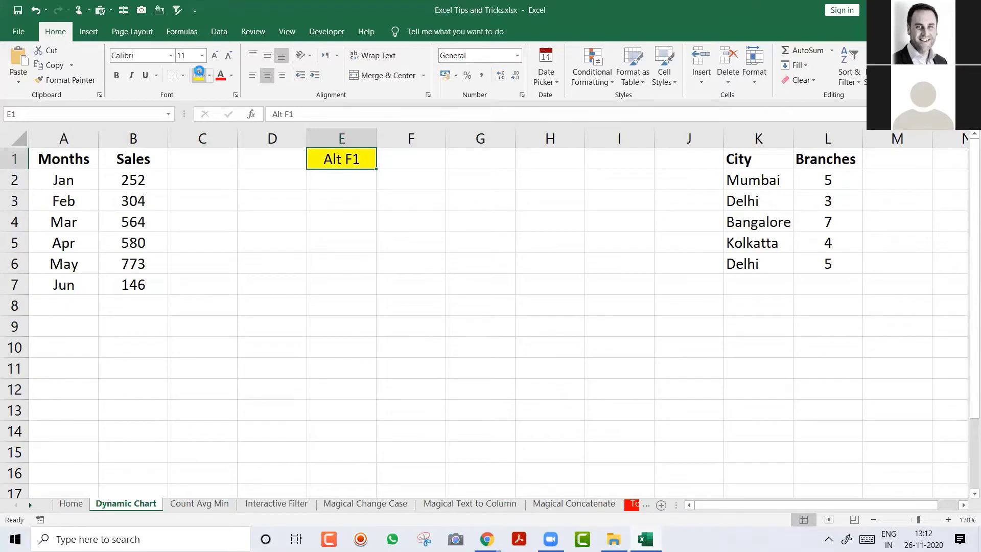
pyautogui.hotkey('ctrl', 'b')
pyautogui.click(91, 220)
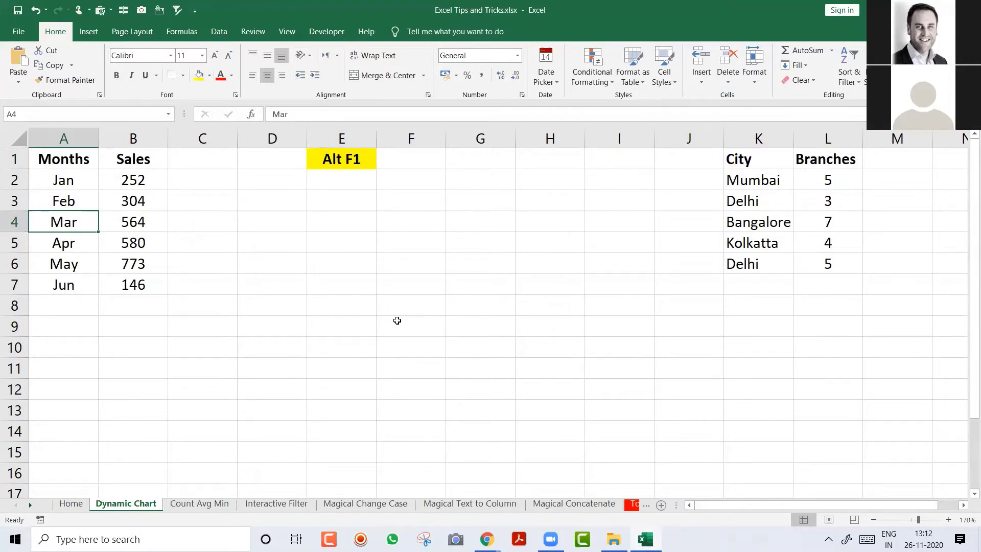
# Step: Insert a clustered column 'Sales' chart of Jan–Jun with Alt+F1 and position it under the label
pyautogui.hotkey('alt', 'F1')
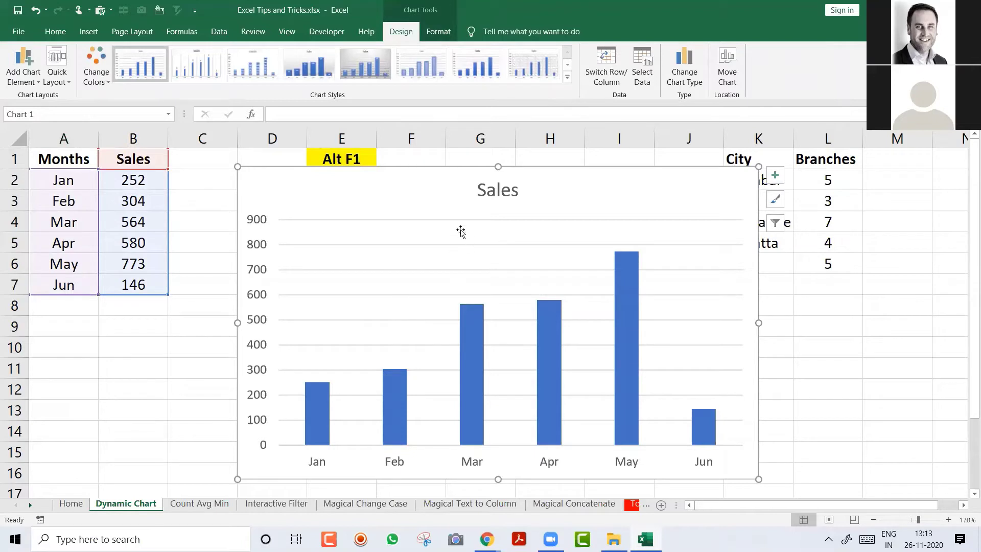
pyautogui.moveTo(427, 180); pyautogui.dragTo(386, 187)
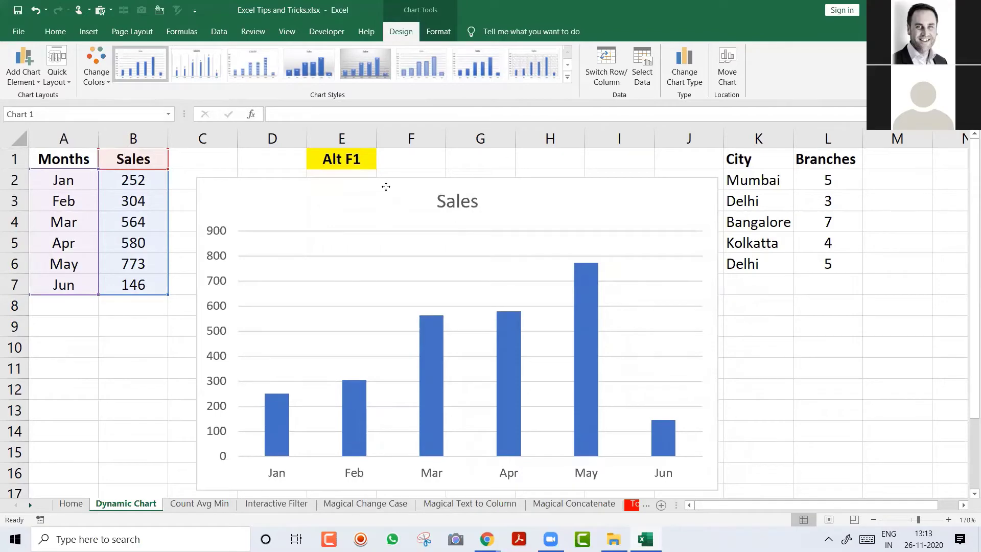
pyautogui.moveTo(386, 187); pyautogui.dragTo(386, 188)
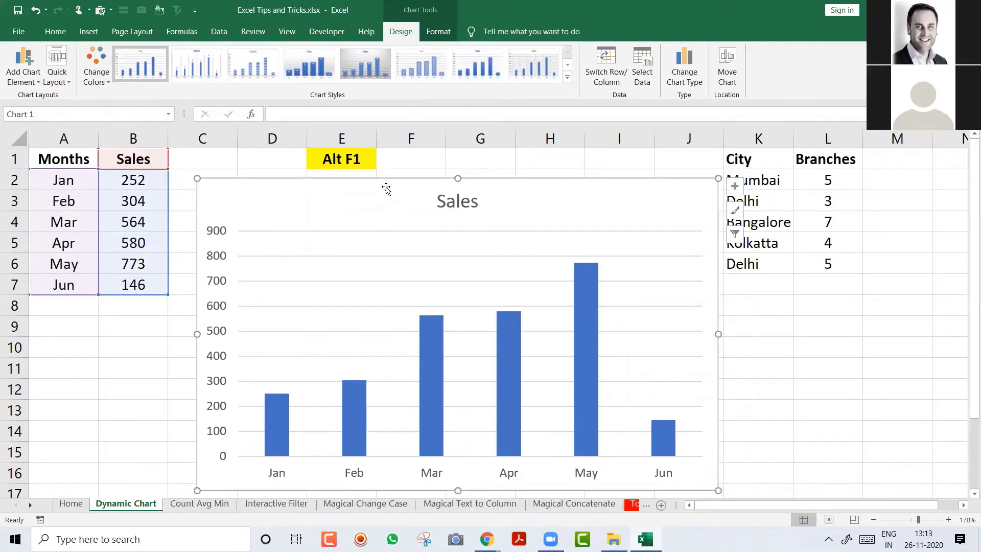
pyautogui.moveTo(387, 189); pyautogui.dragTo(383, 188)
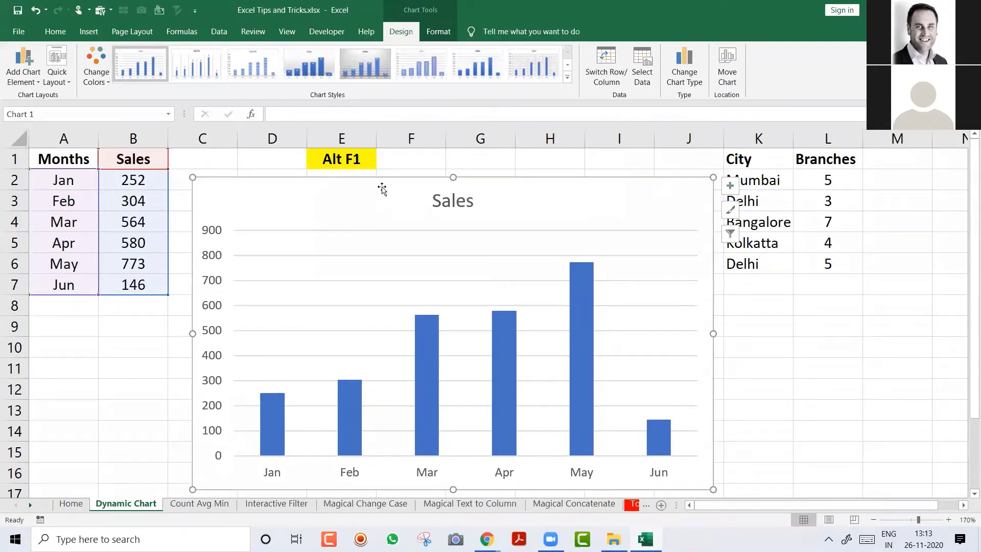
pyautogui.click(353, 158)
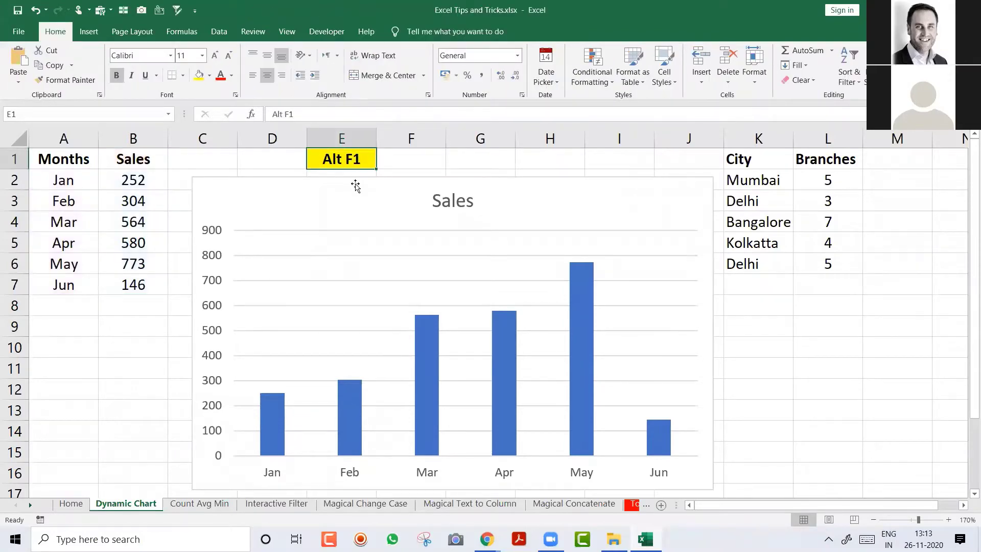
# Step: Delete the Sales chart and enter the label 'Alt fn F1' in F1
pyautogui.click(355, 188)
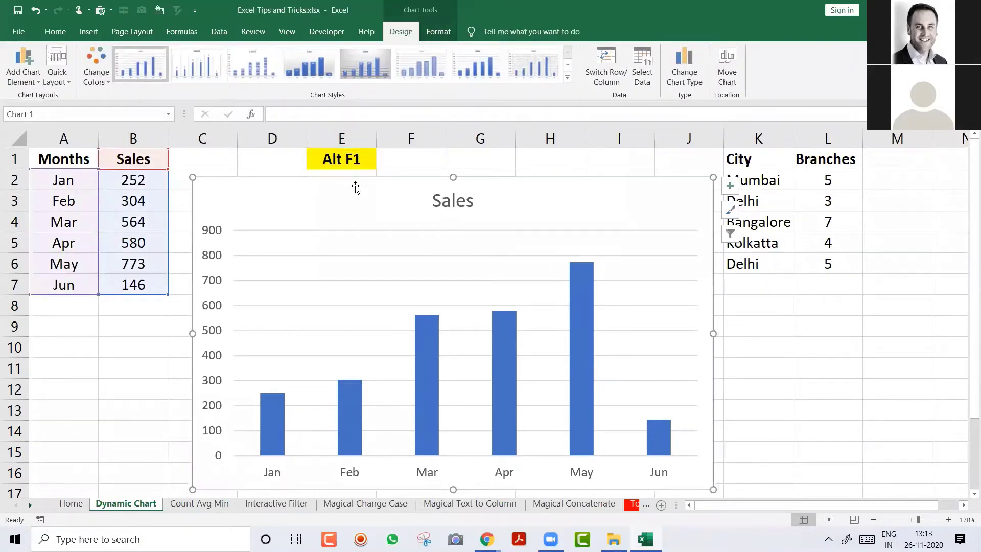
pyautogui.press('Delete')
pyautogui.press('Right')
pyautogui.write('Alt ')
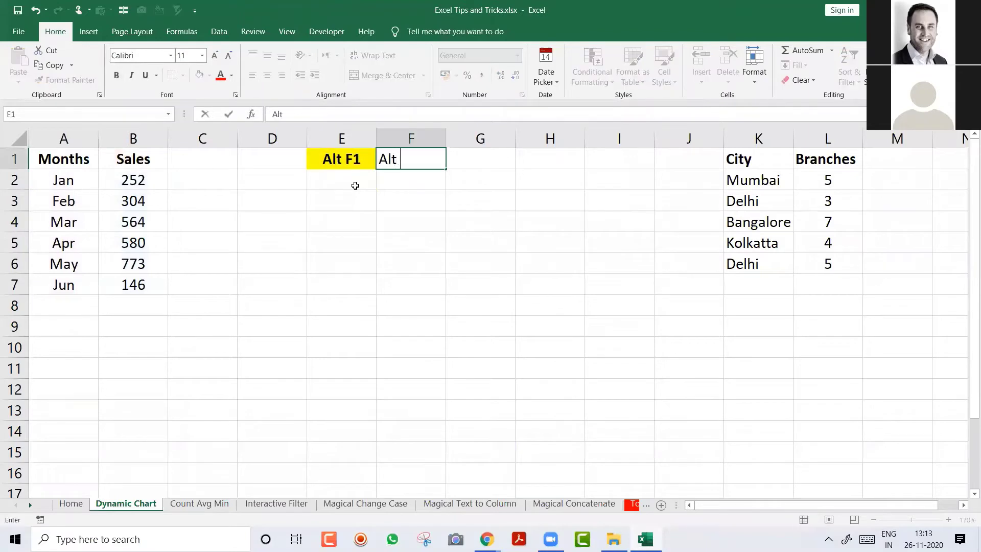
pyautogui.write('fn F1')
pyautogui.press('Return')
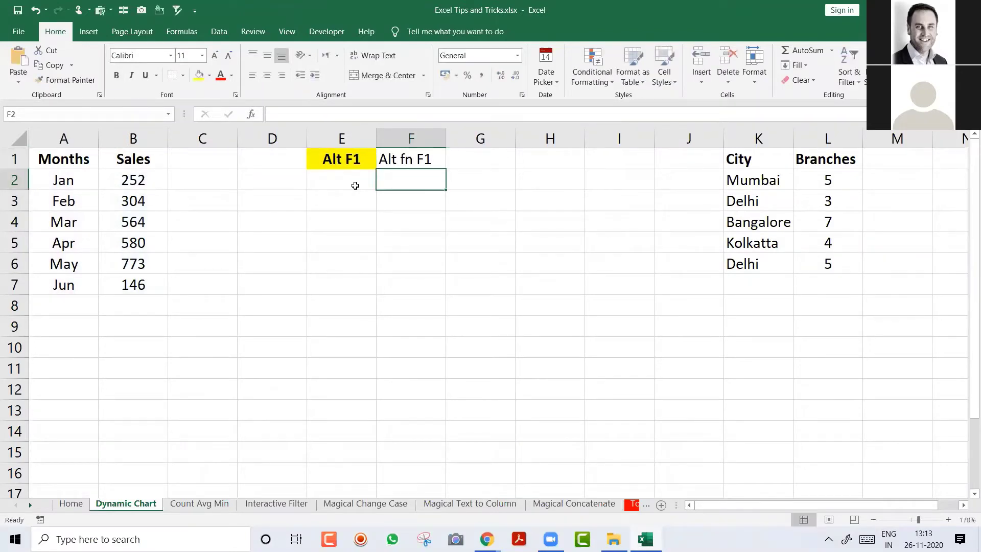
# Step: Centre and bold the F1 label and give it a light green fill
pyautogui.press('Up')
pyautogui.hotkey('alt', 'h')
pyautogui.press('a')
pyautogui.press('c')
pyautogui.hotkey('ctrl', 'b')
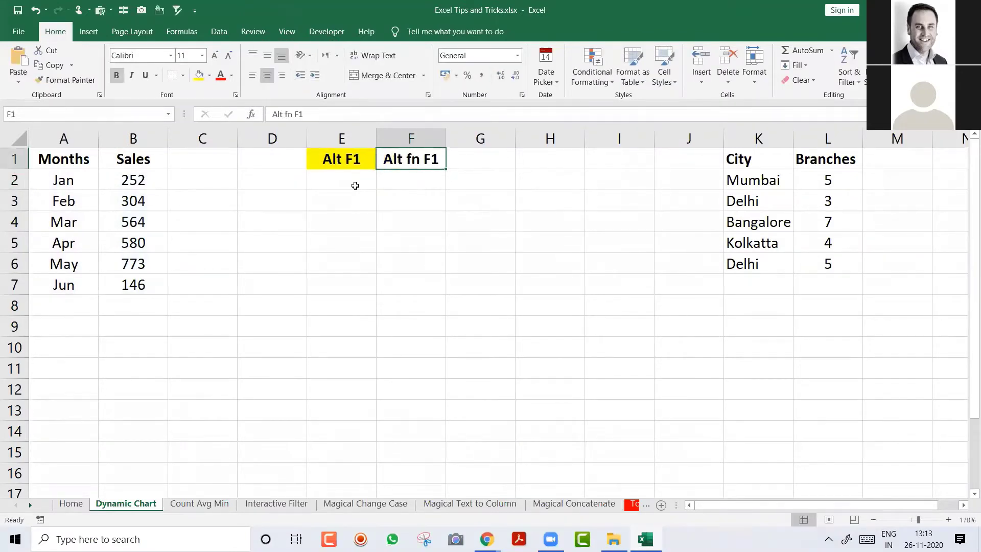
pyautogui.click(210, 76)
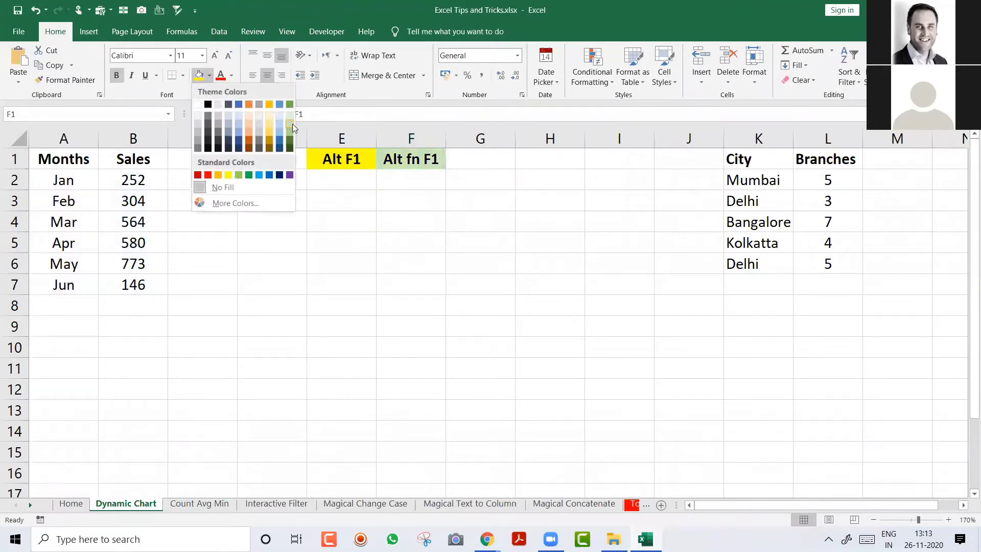
pyautogui.click(290, 123)
pyautogui.click(103, 215)
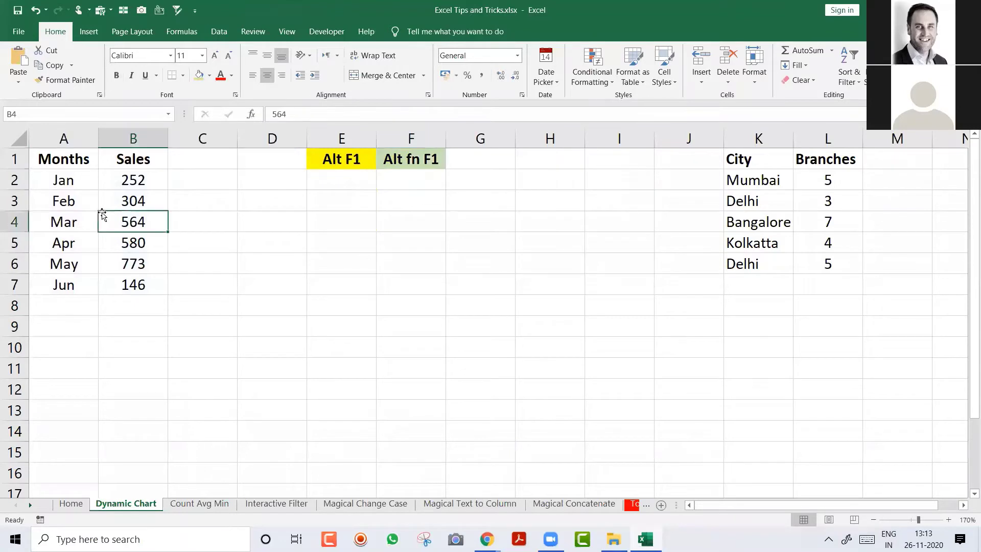
# Step: Insert a new Sales column chart beside the table and fill the months from Jun down to Aug
pyautogui.hotkey('alt', 'F1')
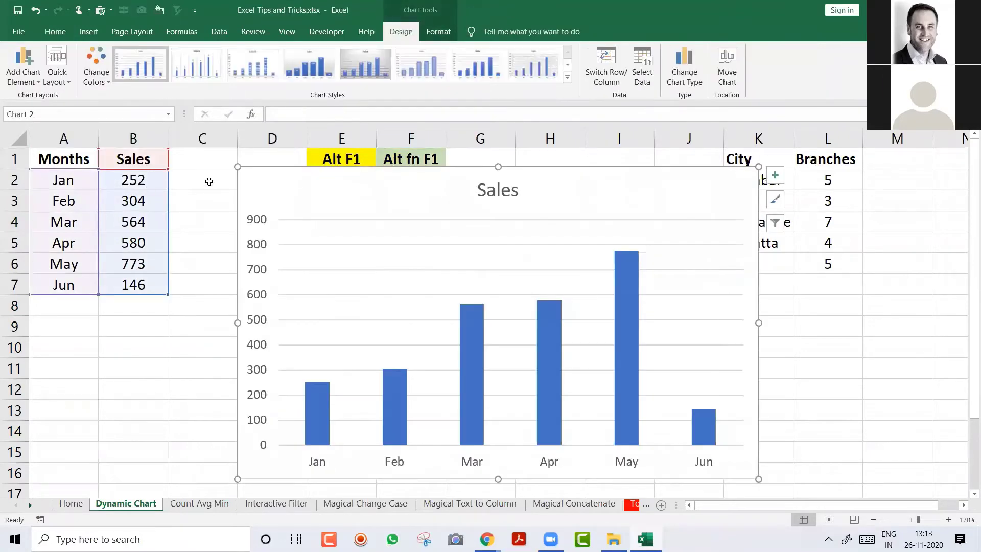
pyautogui.moveTo(324, 191); pyautogui.dragTo(291, 196)
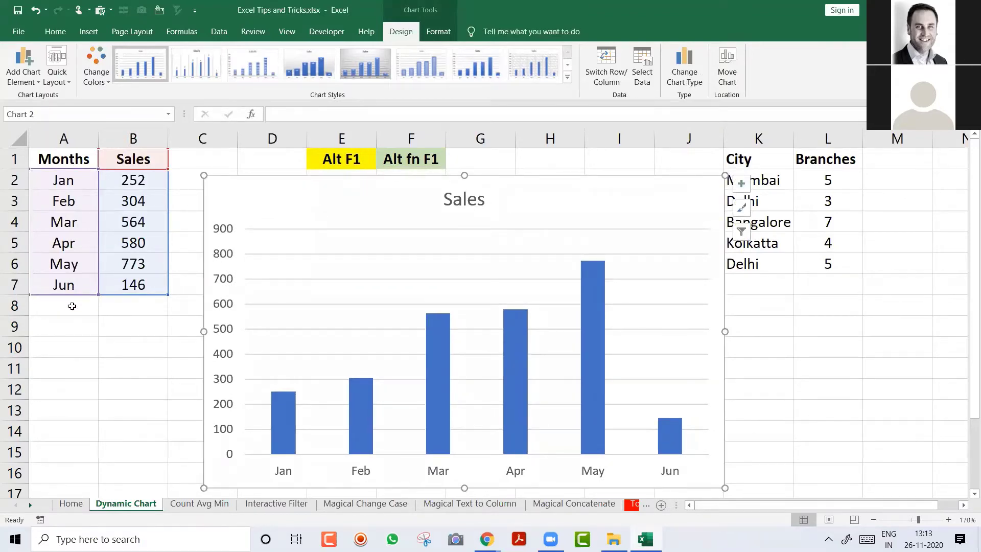
pyautogui.click(72, 307)
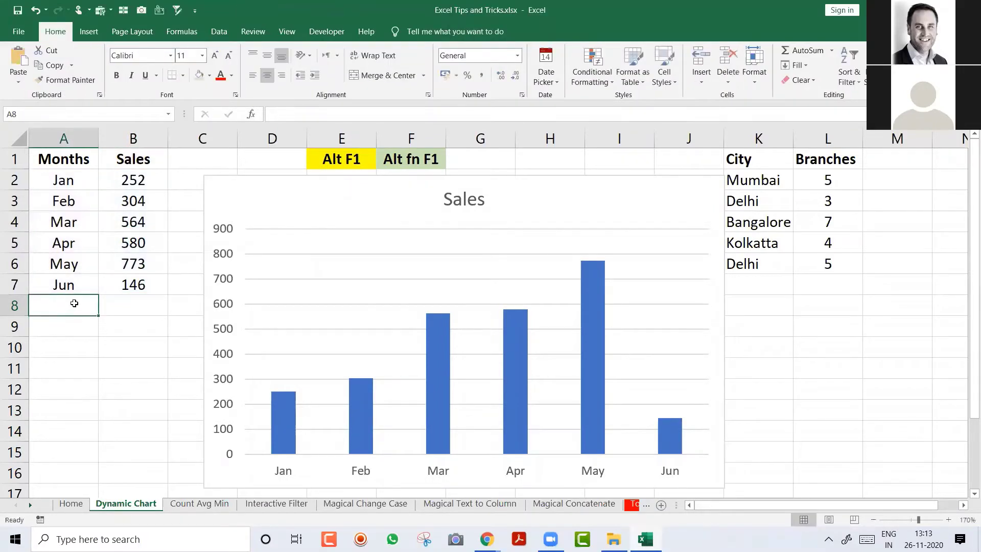
pyautogui.click(77, 287)
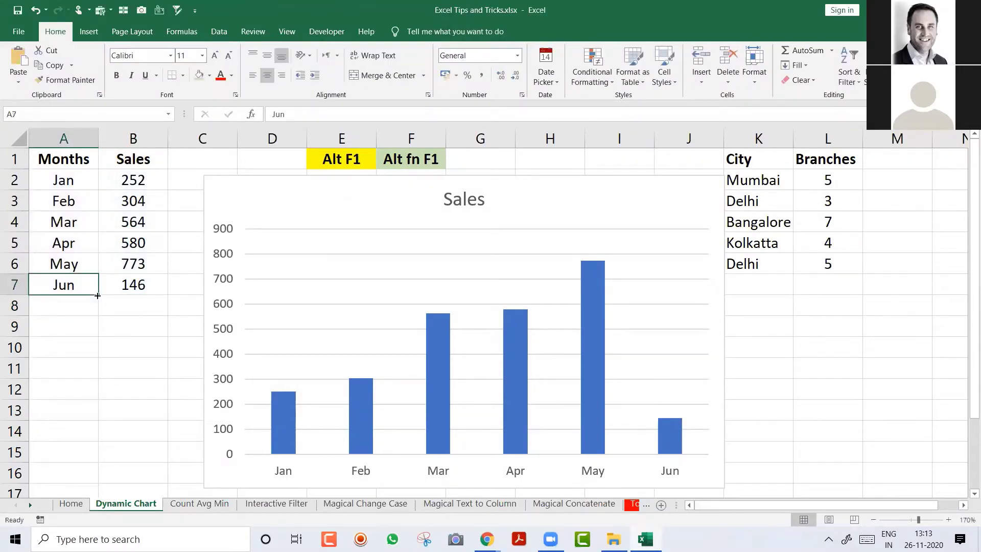
pyautogui.moveTo(97, 296); pyautogui.dragTo(98, 334)
# Step: Enter sales 456 for Jul and 765 for Aug, and stretch the chart's data range to include them
pyautogui.click(128, 307)
pyautogui.write('456')
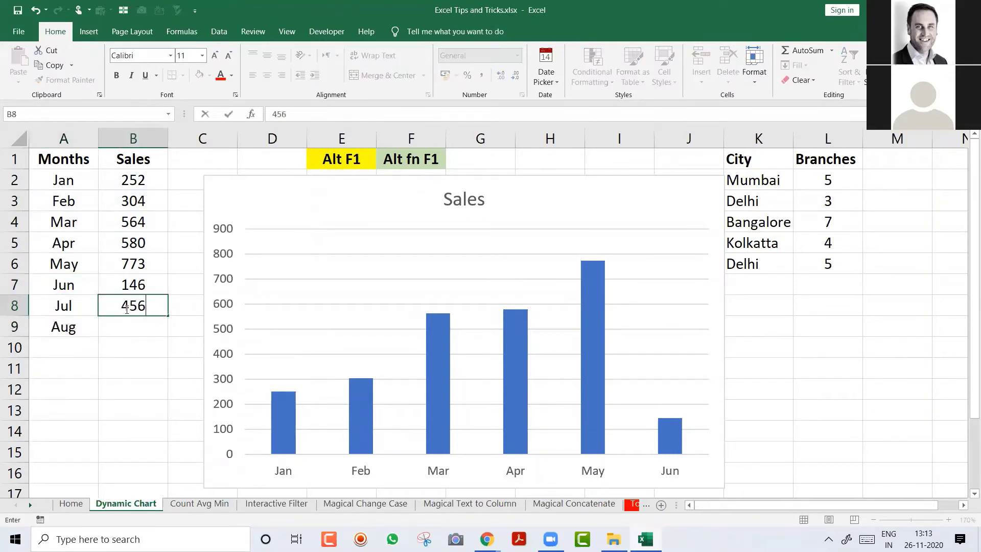
pyautogui.press('Return')
pyautogui.write('765')
pyautogui.press('Return')
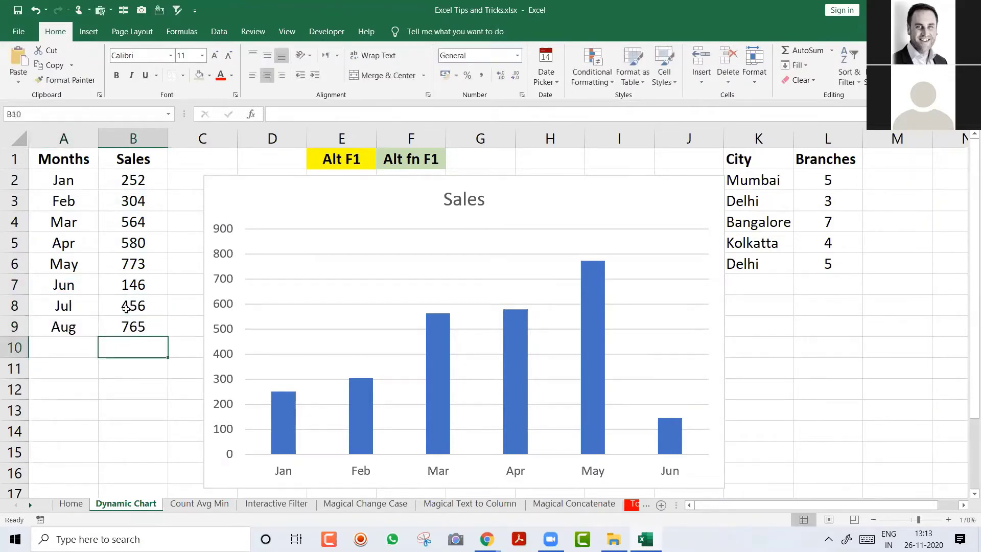
pyautogui.moveTo(61, 308); pyautogui.dragTo(105, 323)
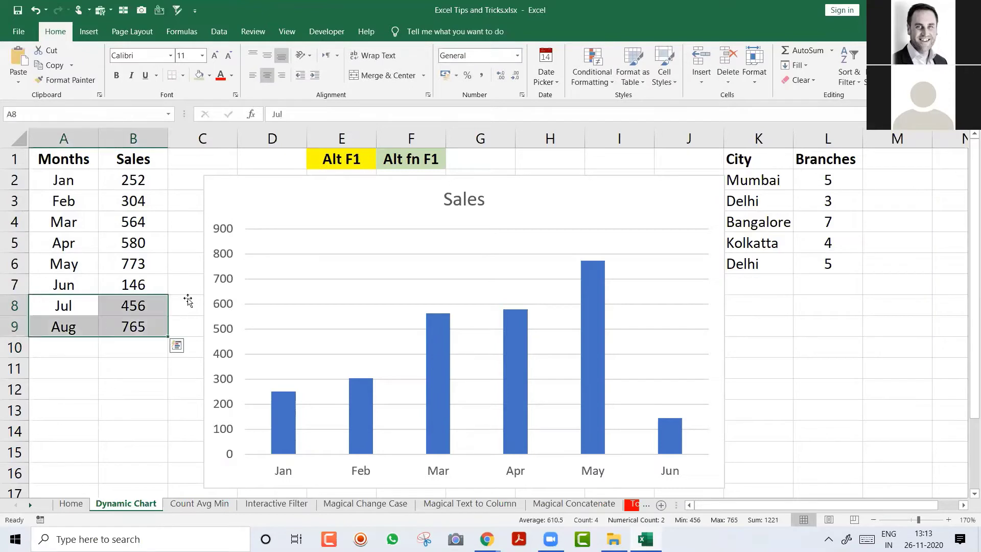
pyautogui.moveTo(427, 325)
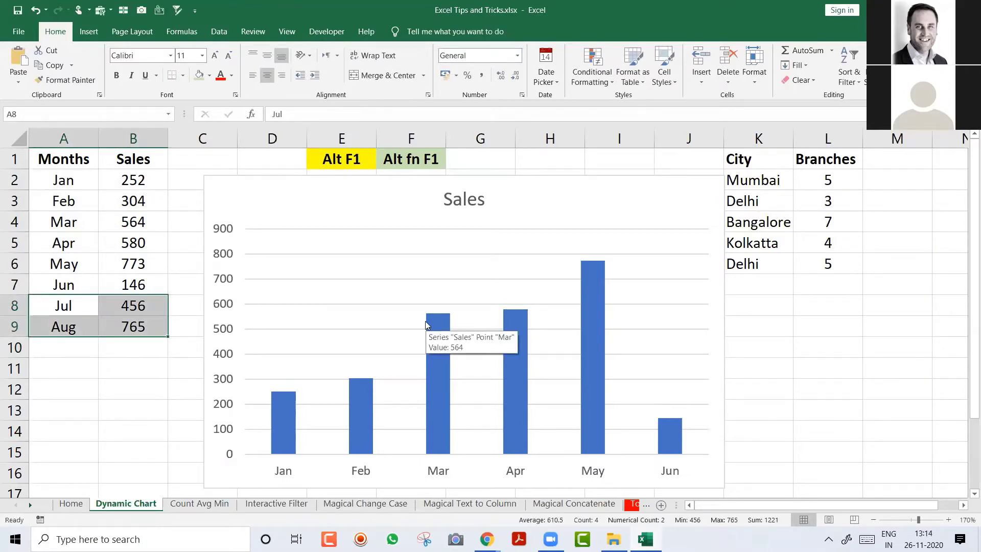
pyautogui.click(333, 202)
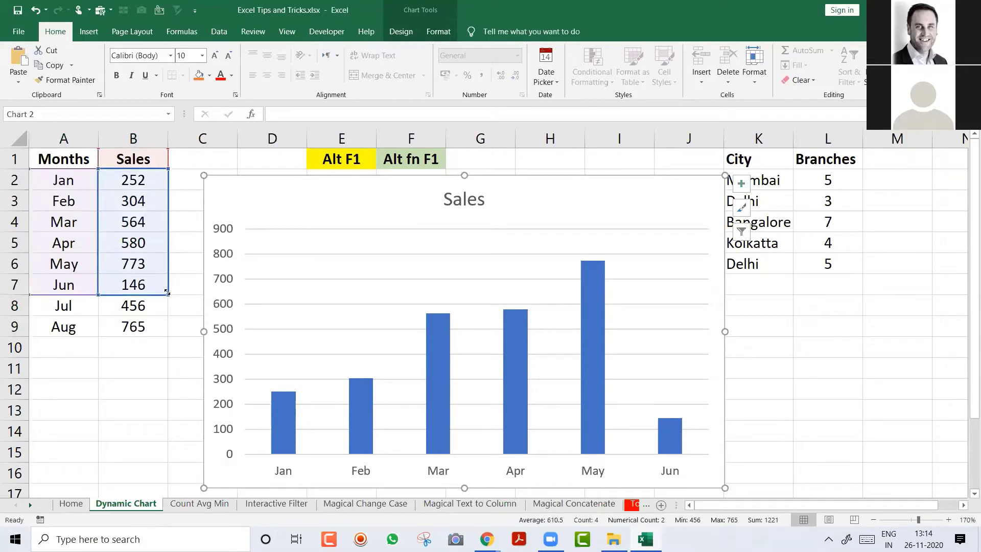
pyautogui.moveTo(167, 293); pyautogui.dragTo(169, 333)
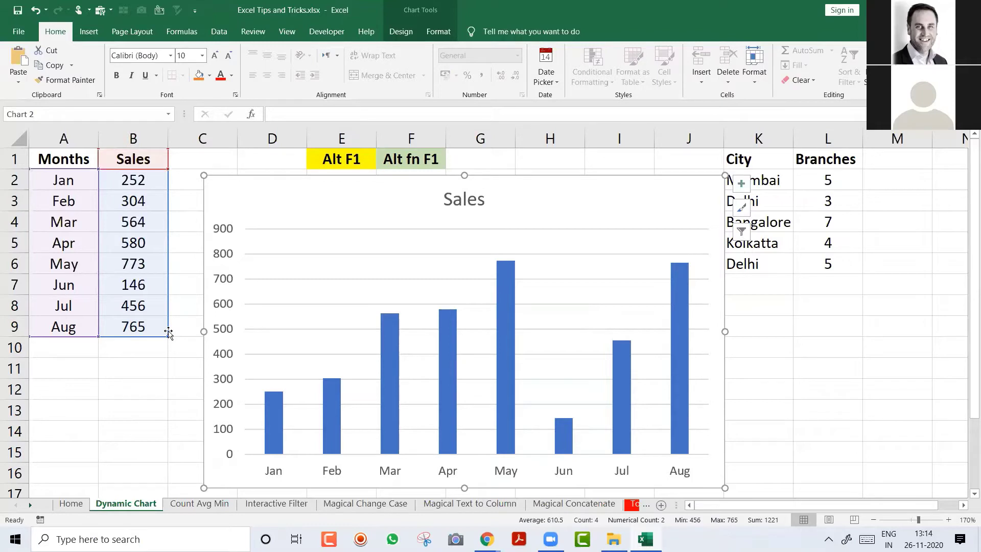
# Step: Undo the Jul and Aug rows, delete the Sales chart, and select the Months/Sales data A1:B7
pyautogui.hotkey('ctrl', 'z')
pyautogui.hotkey('ctrl', 'z')
pyautogui.hotkey('ctrl', 'z')
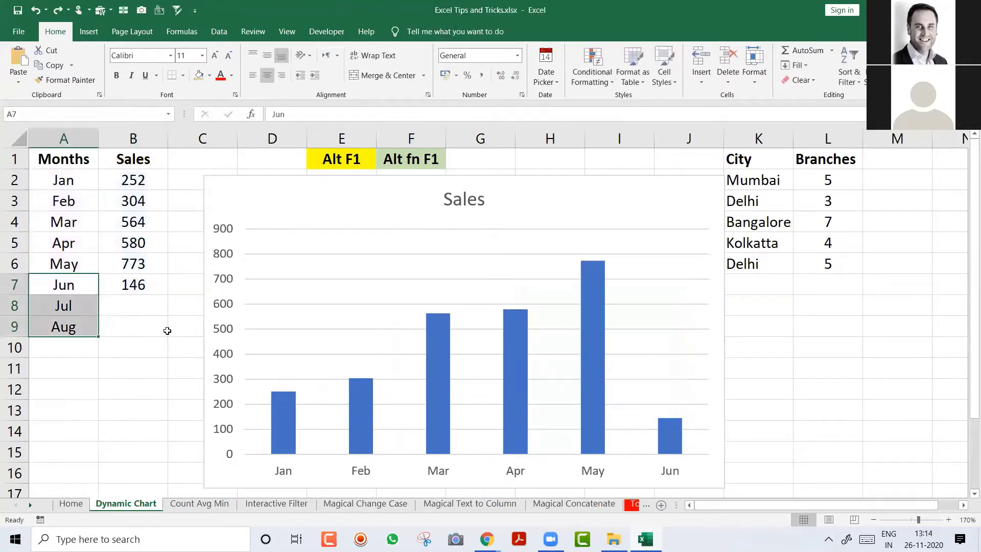
pyautogui.hotkey('ctrl', 'z')
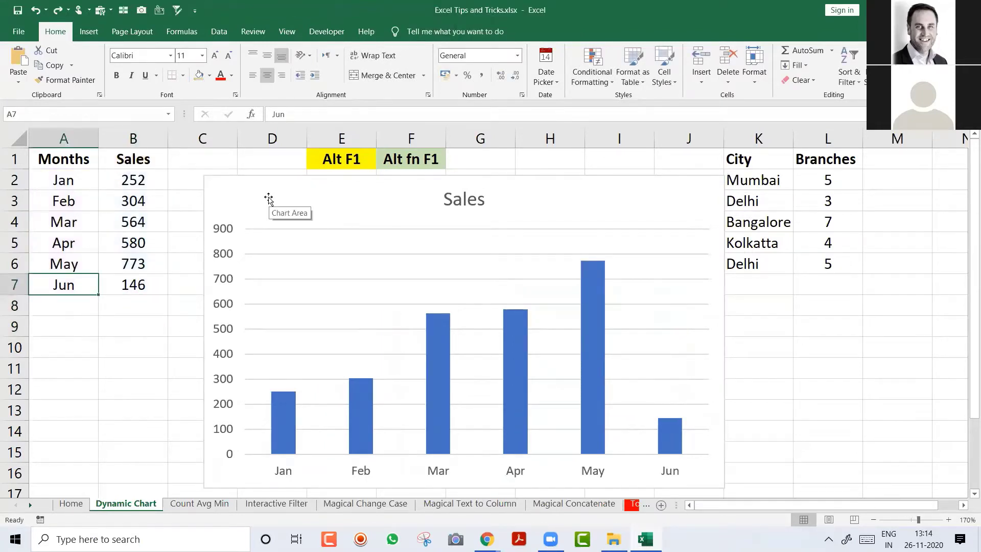
pyautogui.click(290, 201)
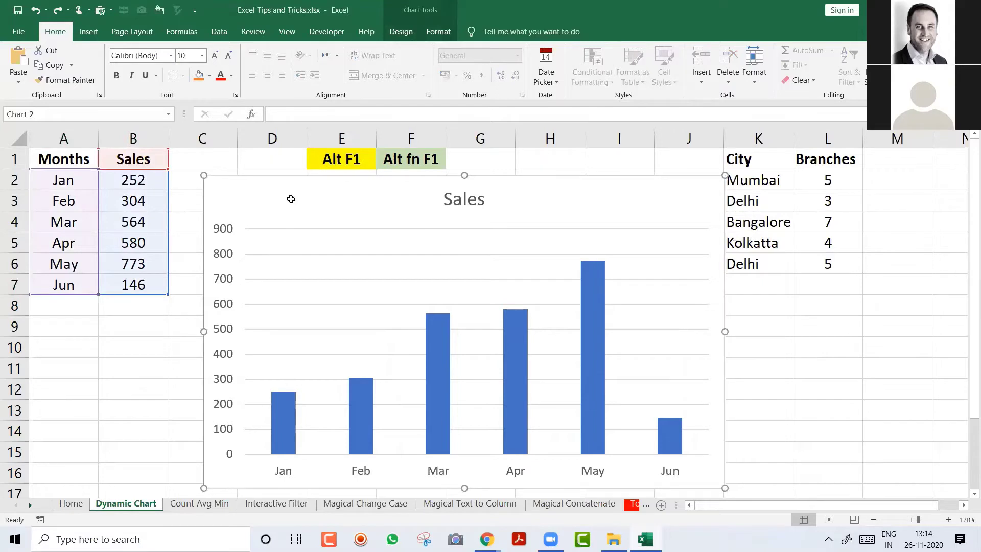
pyautogui.press('Delete')
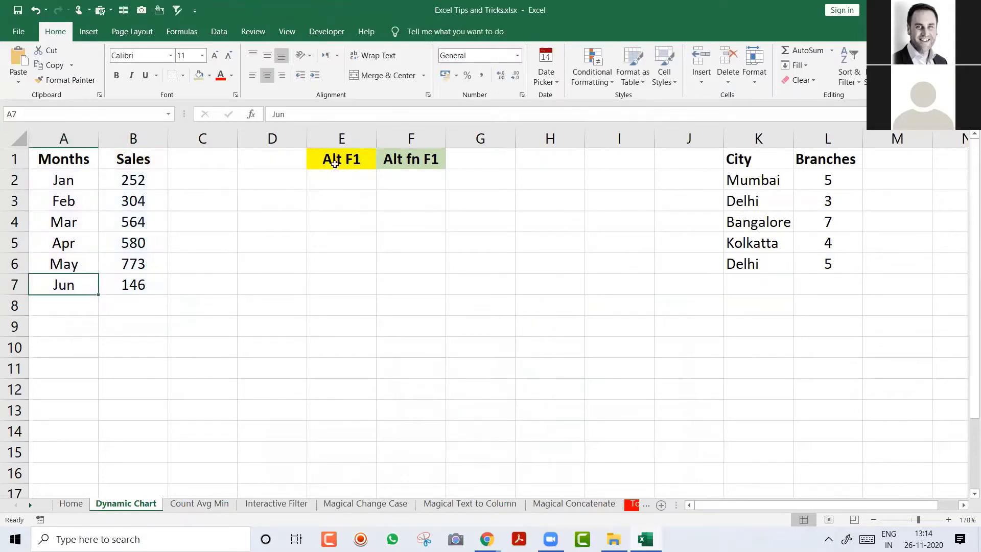
pyautogui.click(336, 160)
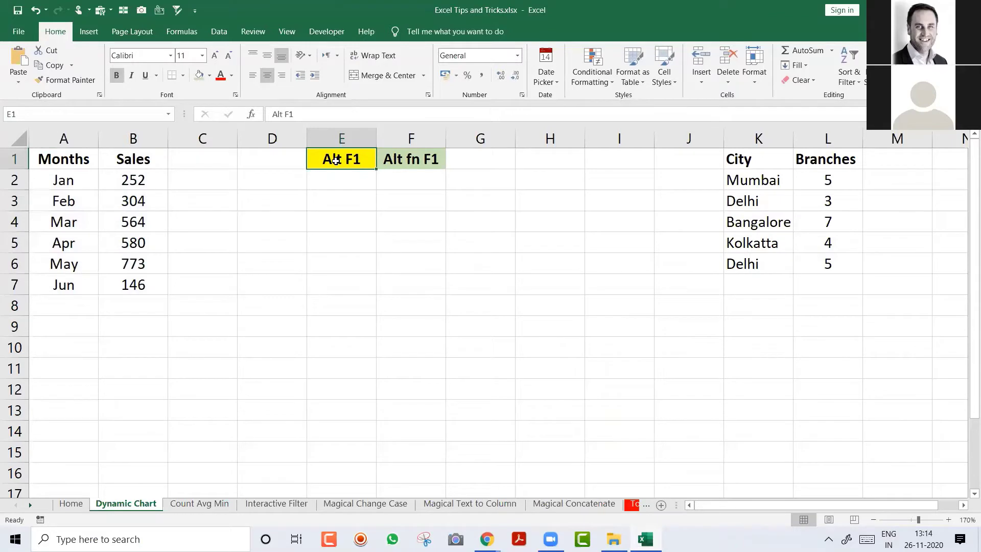
pyautogui.moveTo(66, 160); pyautogui.dragTo(118, 283)
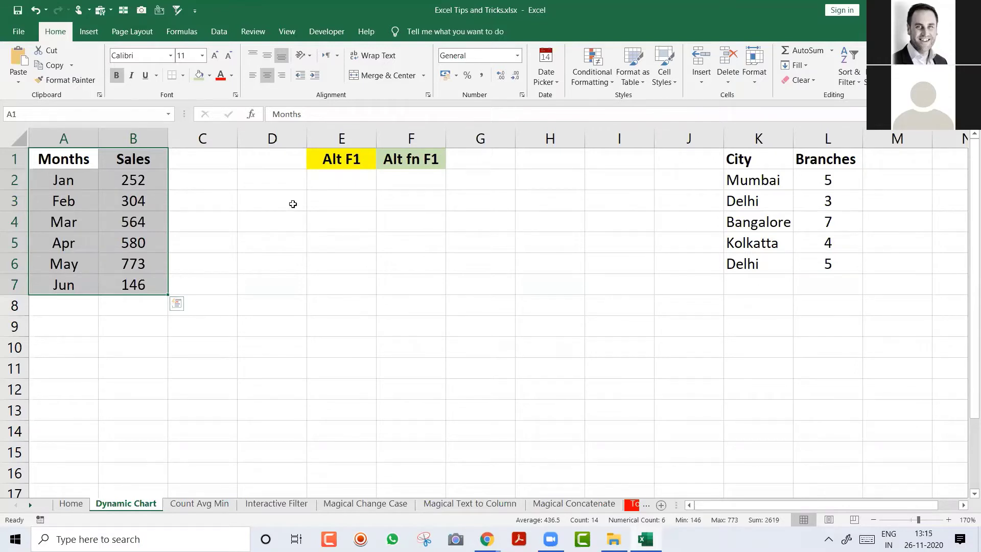
# Step: Enter 'Ctrl T' in D1, centred and bold, with a light blue fill
pyautogui.click(289, 162)
pyautogui.write('Ctrl T')
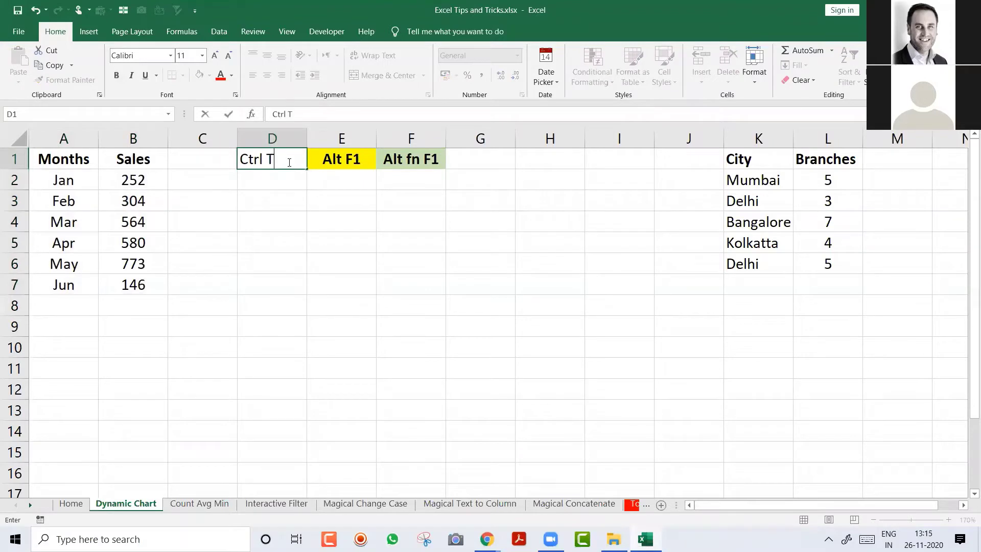
pyautogui.press('Return')
pyautogui.click(287, 161)
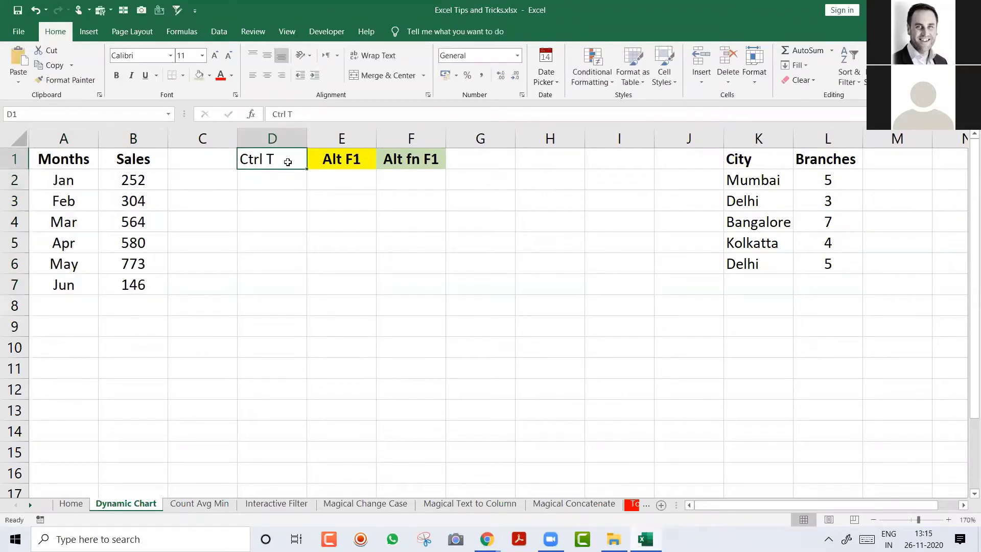
pyautogui.hotkey('alt', 'h')
pyautogui.press('a')
pyautogui.press('c')
pyautogui.hotkey('ctrl', 'b')
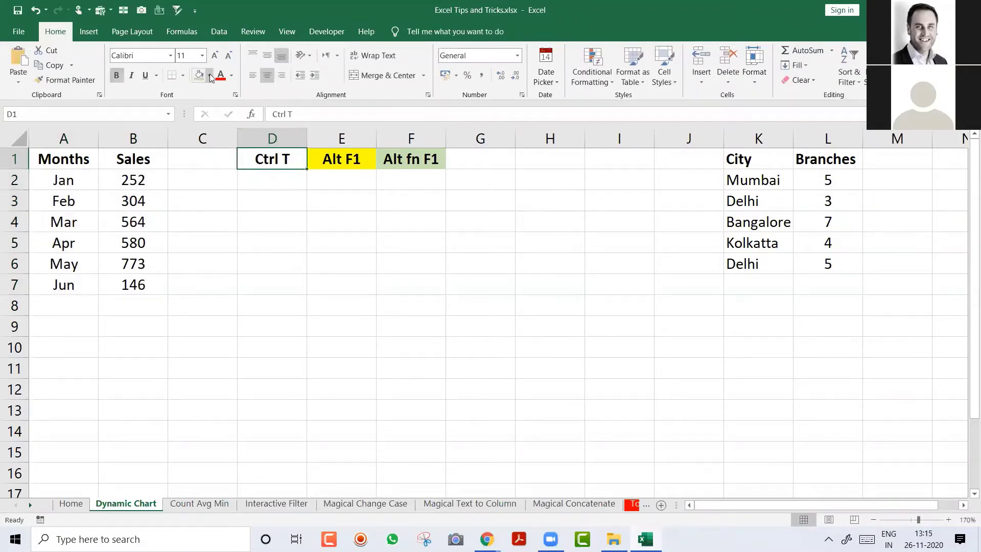
pyautogui.click(209, 75)
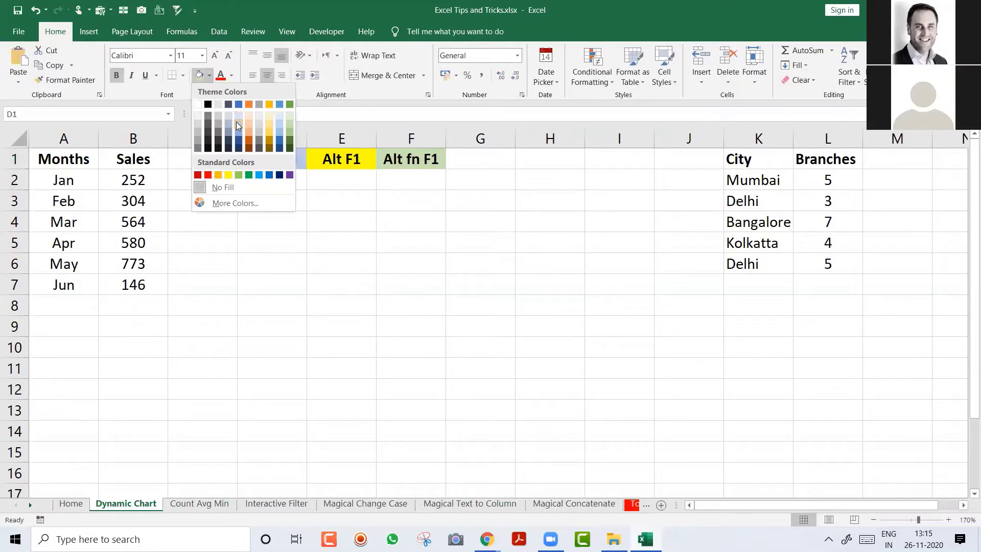
pyautogui.click(236, 119)
pyautogui.click(239, 214)
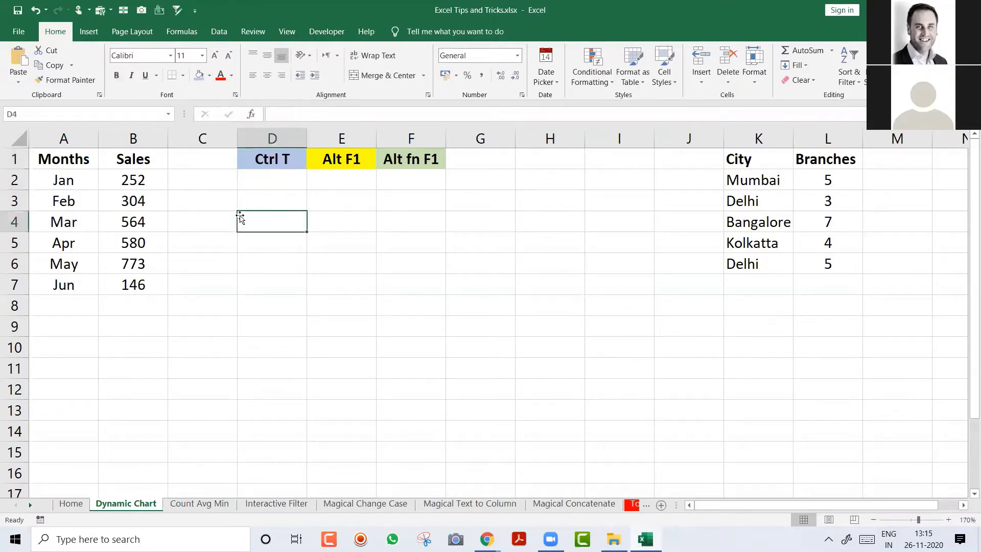
pyautogui.click(73, 199)
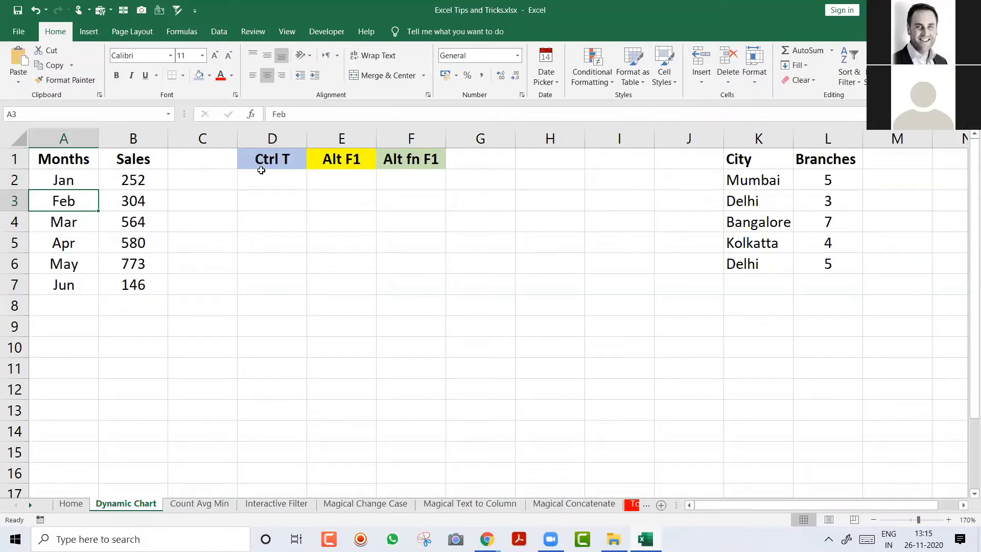
# Step: Convert A1:B7 to a table through Insert > Table, then undo the conversion
pyautogui.click(88, 32)
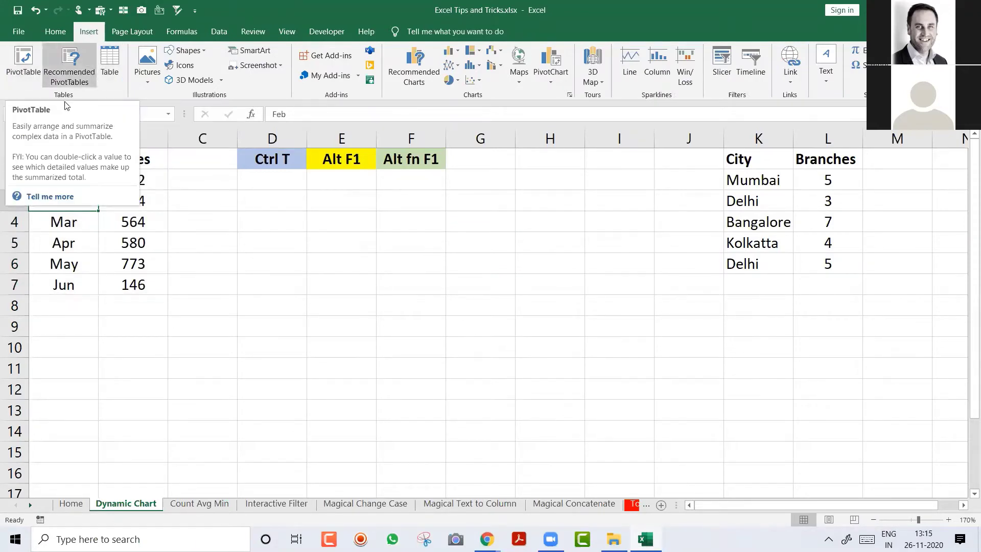
pyautogui.click(110, 67)
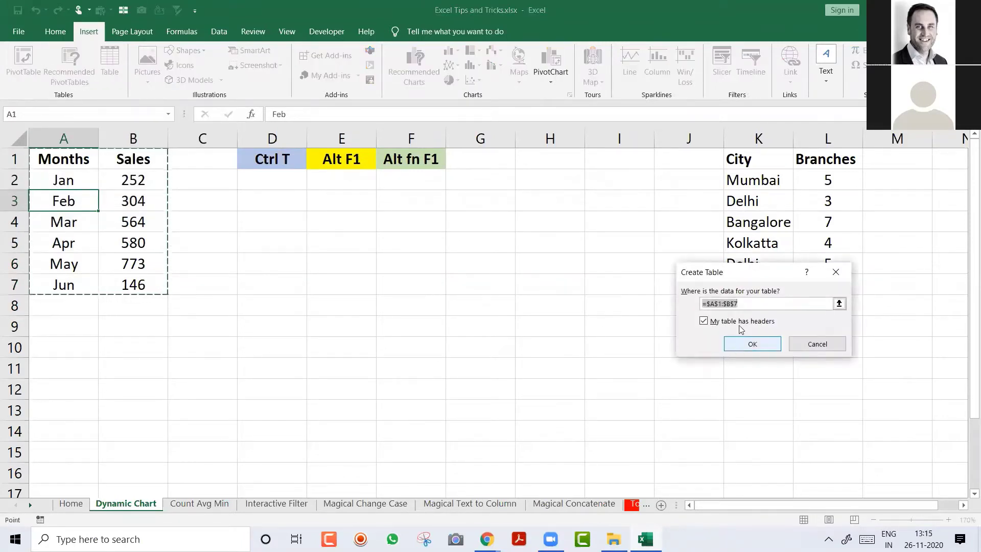
pyautogui.click(736, 304)
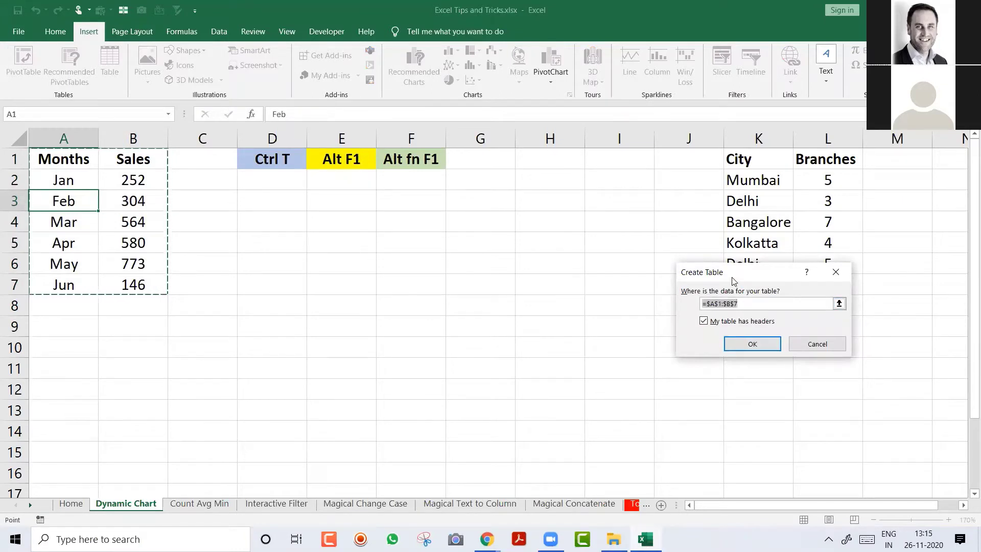
pyautogui.moveTo(733, 280); pyautogui.dragTo(279, 265)
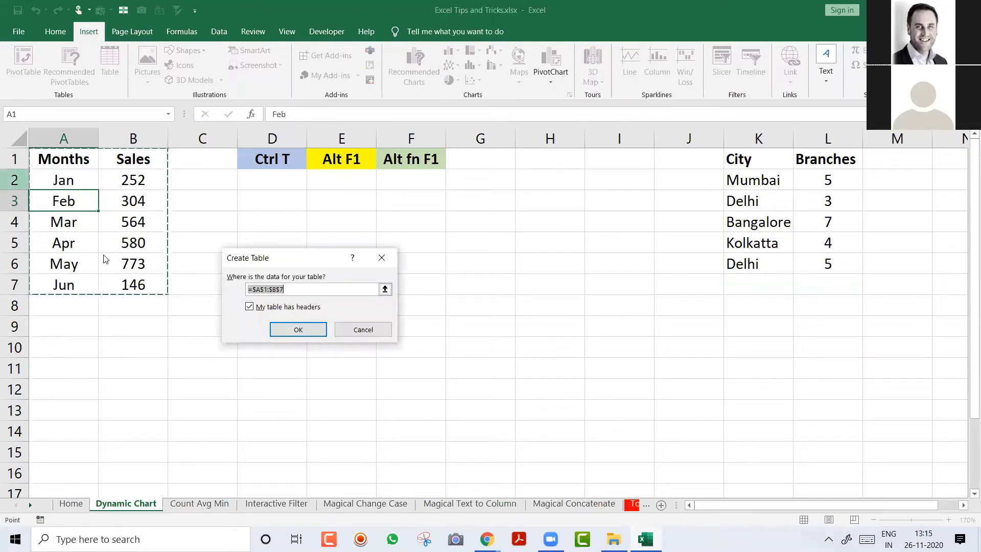
pyautogui.click(301, 329)
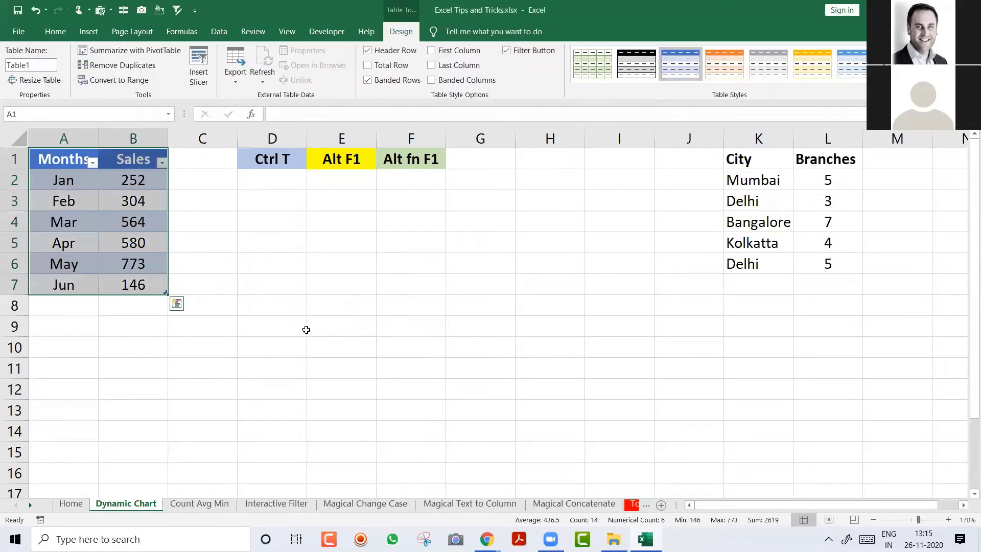
pyautogui.click(112, 240)
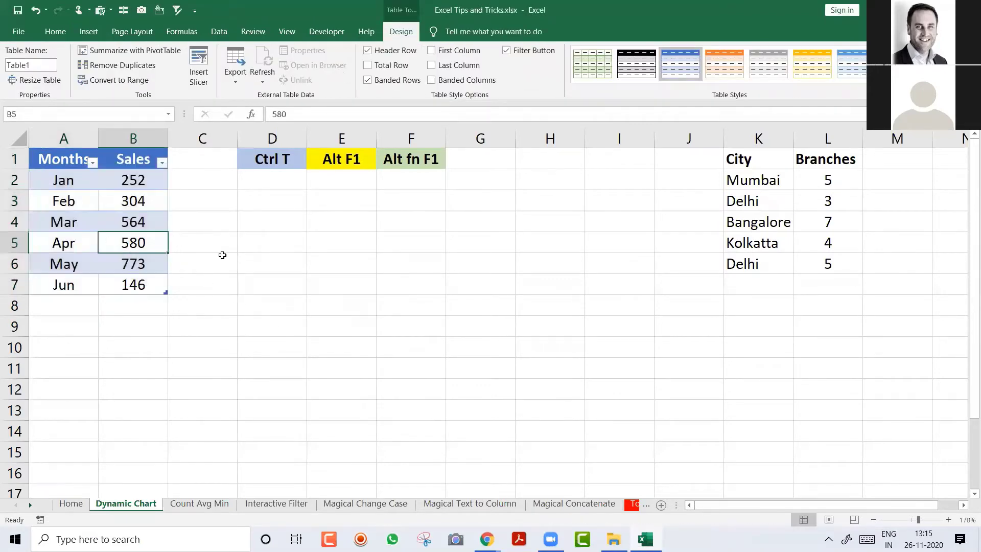
pyautogui.hotkey('ctrl', 'z')
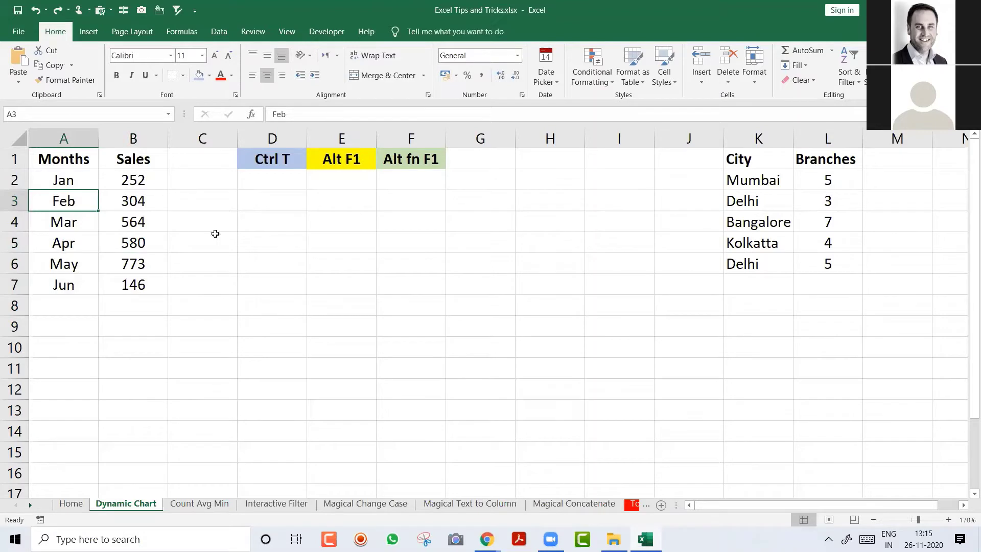
# Step: Recreate the table from A1:B7 with headers using Ctrl+T
pyautogui.hotkey('ctrl', 't')
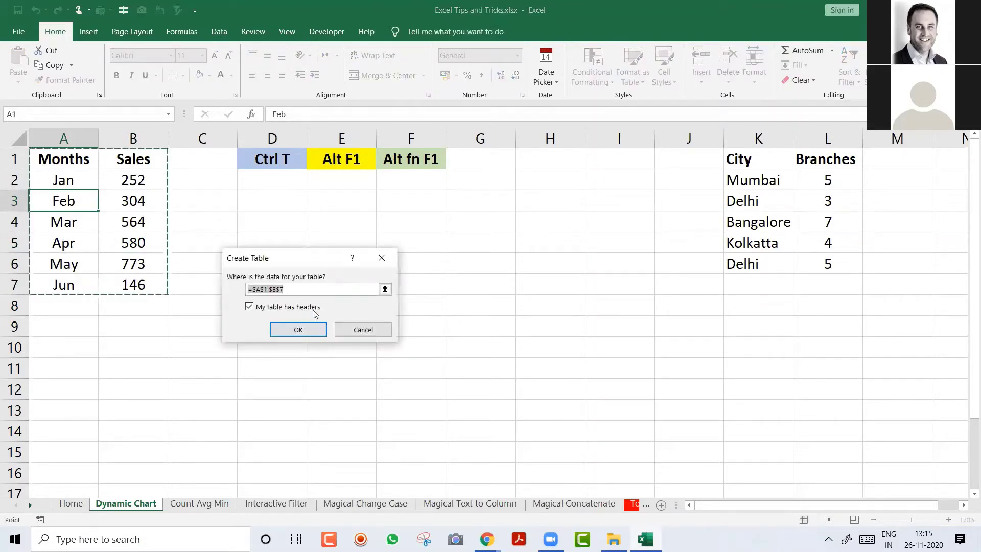
pyautogui.click(306, 330)
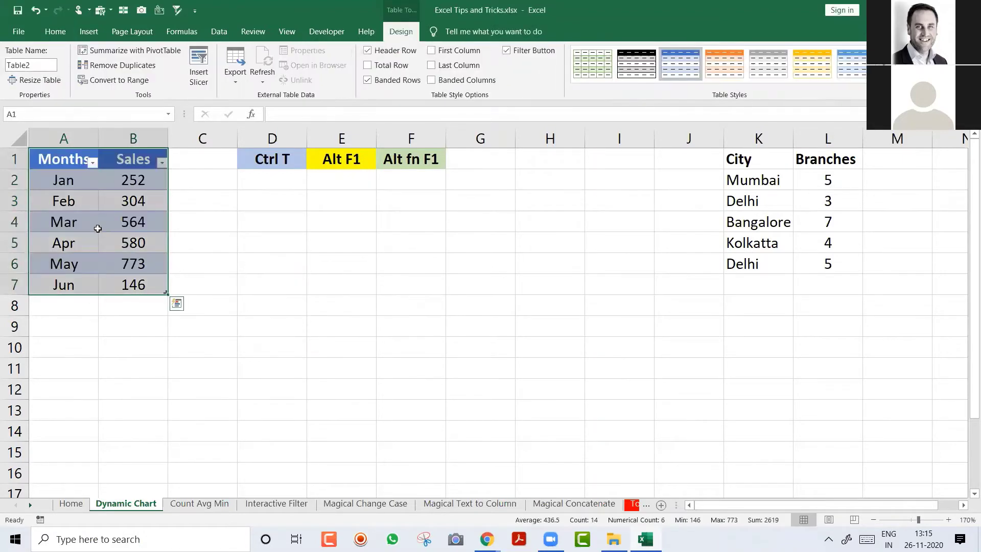
pyautogui.click(98, 229)
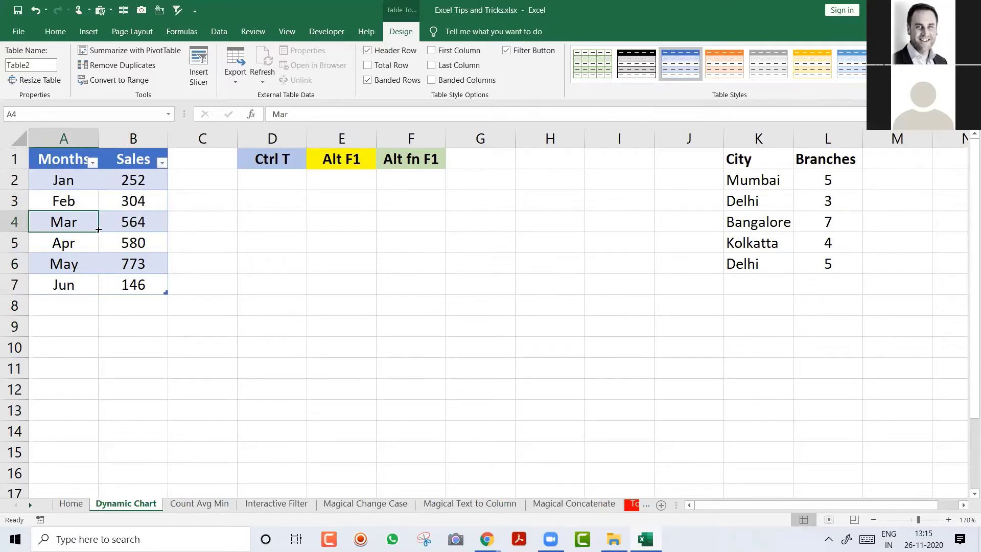
# Step: Insert a Sales column chart of the table beside it, styled with grey gradient, gridlines and value labels
pyautogui.hotkey('alt', 'F1')
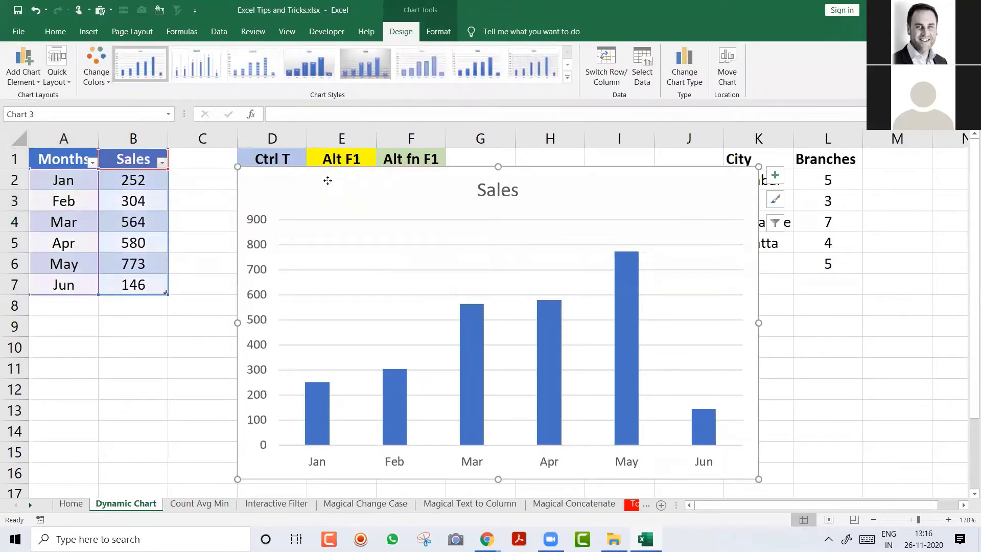
pyautogui.moveTo(328, 180); pyautogui.dragTo(281, 196)
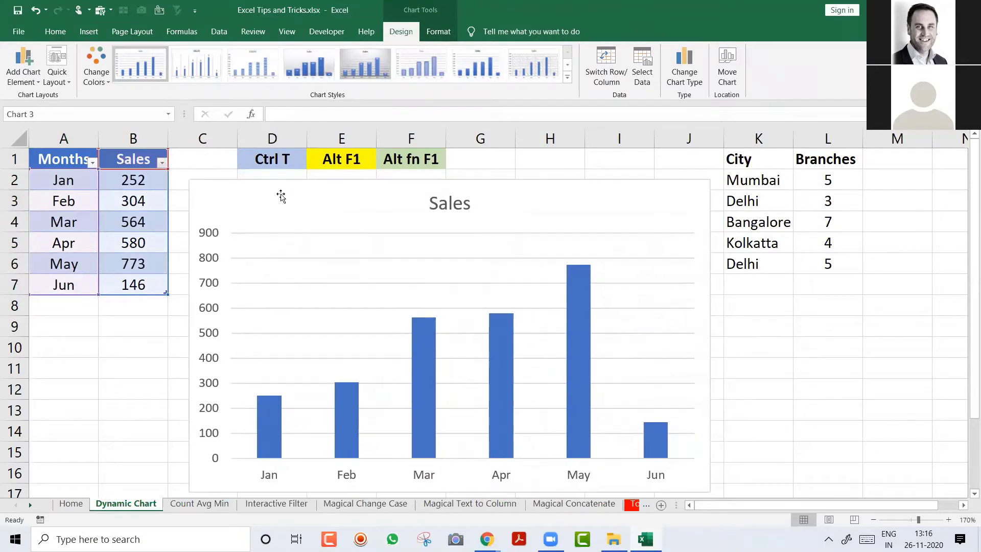
pyautogui.click(301, 69)
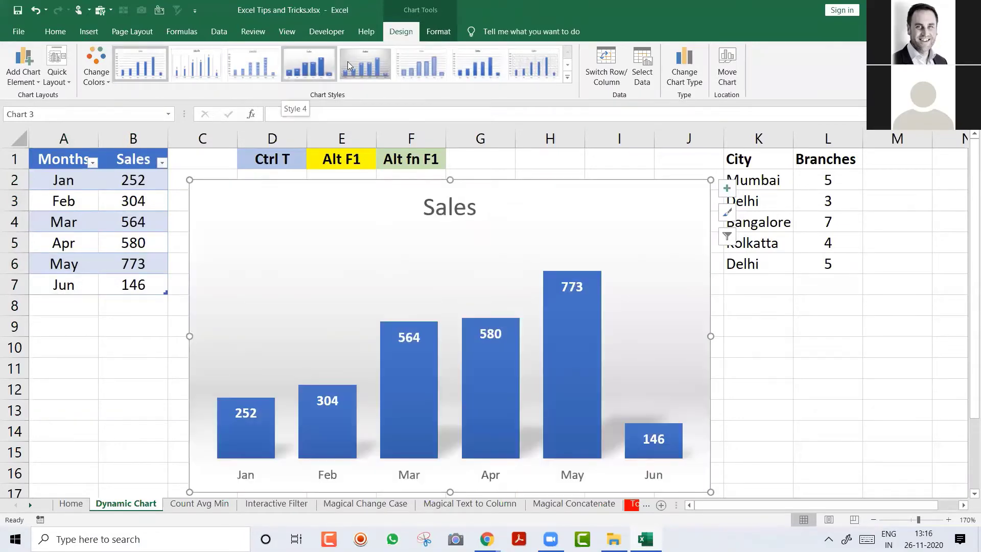
pyautogui.click(349, 62)
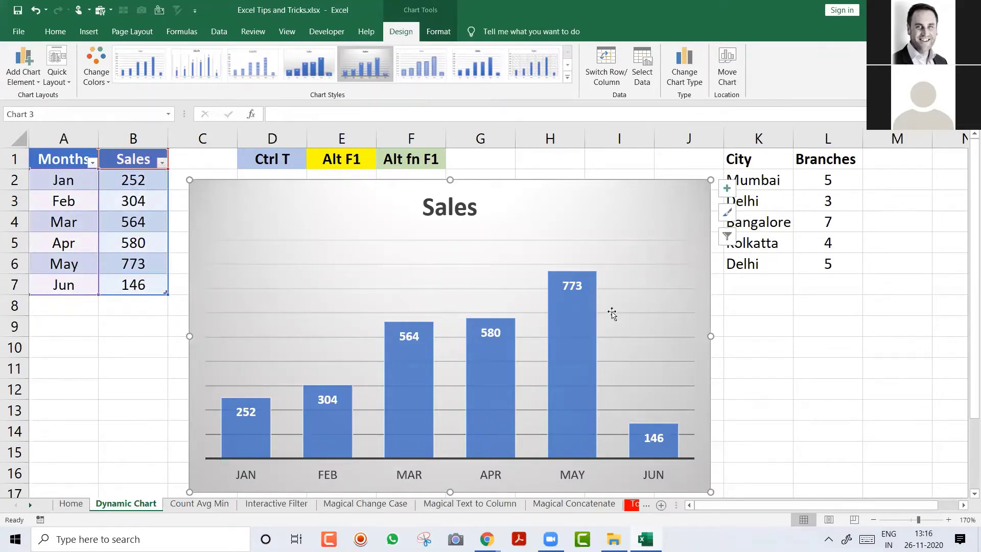
# Step: Add rows Jul 345 and Aug 678 to the Months/Sales table
pyautogui.click(71, 311)
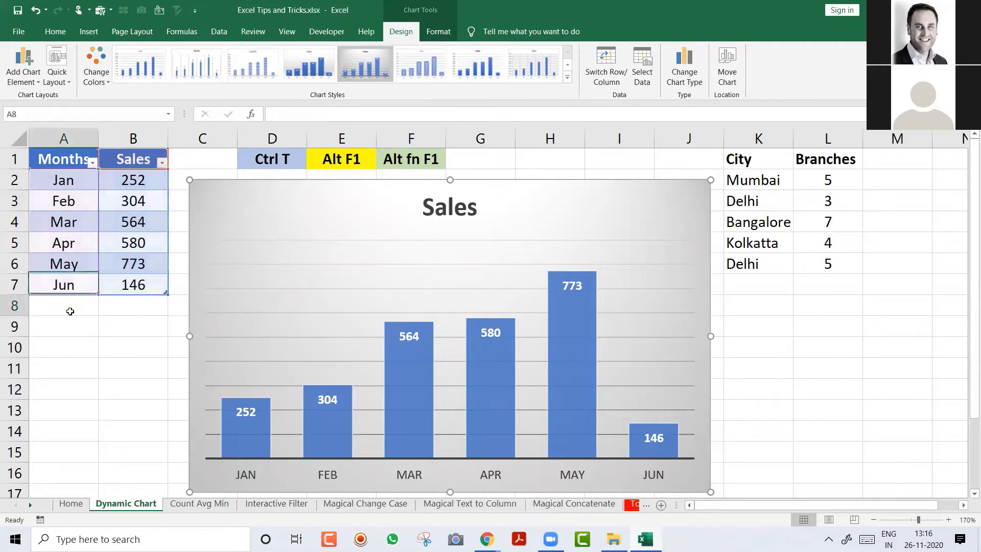
pyautogui.write('Jul')
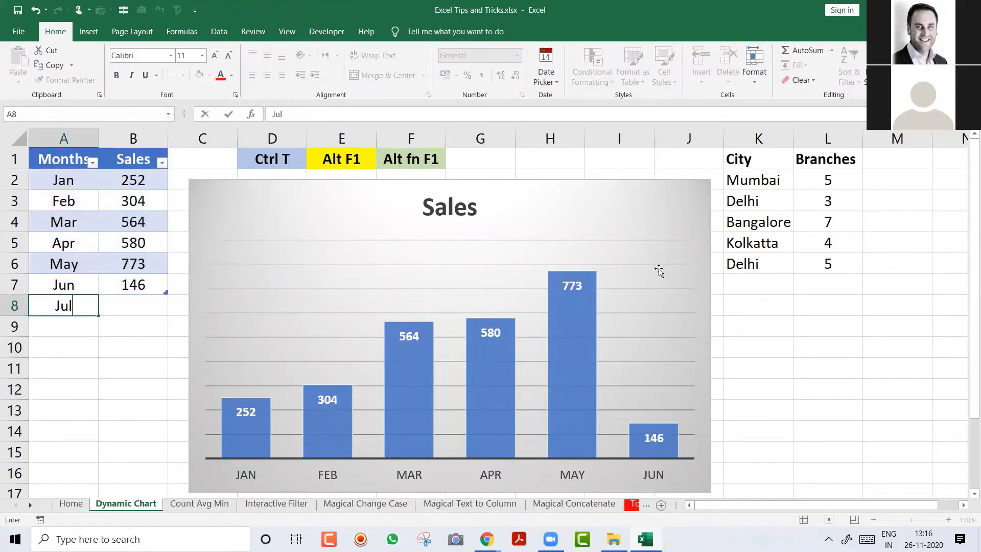
pyautogui.press('Tab')
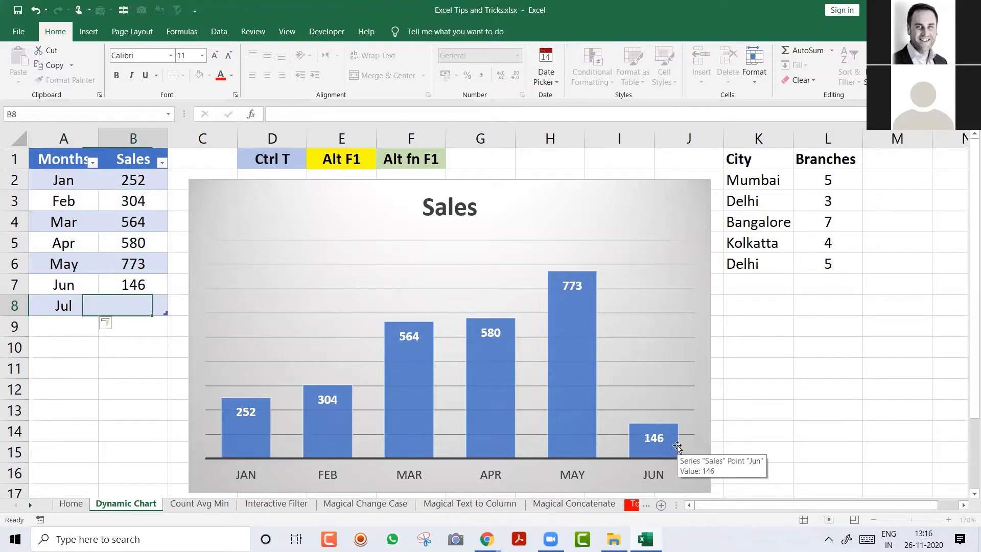
pyautogui.write('345')
pyautogui.press('Return')
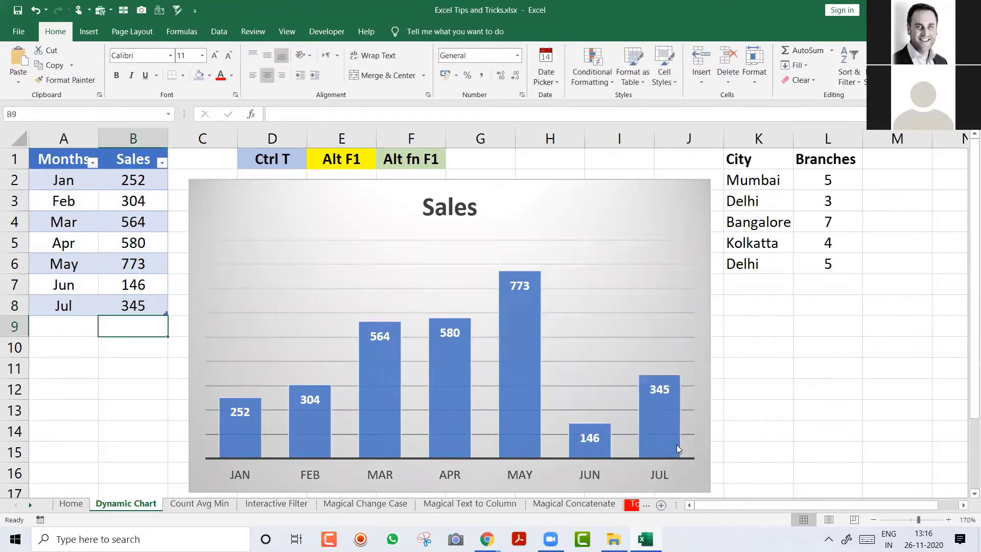
pyautogui.write('Aug')
pyautogui.press('Tab')
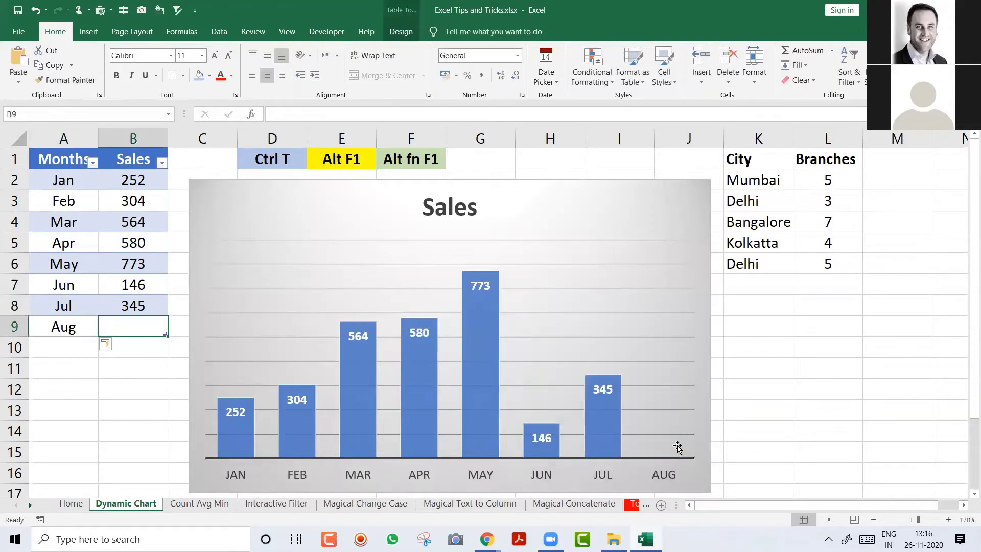
pyautogui.write('678')
pyautogui.press('Return')
# Step: Add rows Sept 678 and Oct 667, extending the chart's bars through Oct
pyautogui.write('Sept')
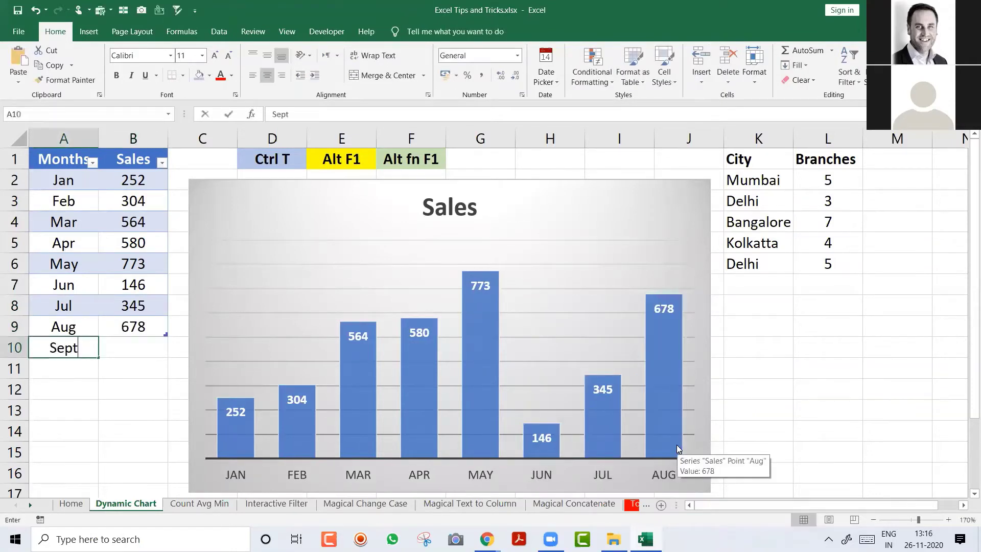
pyautogui.press('Tab')
pyautogui.write('678')
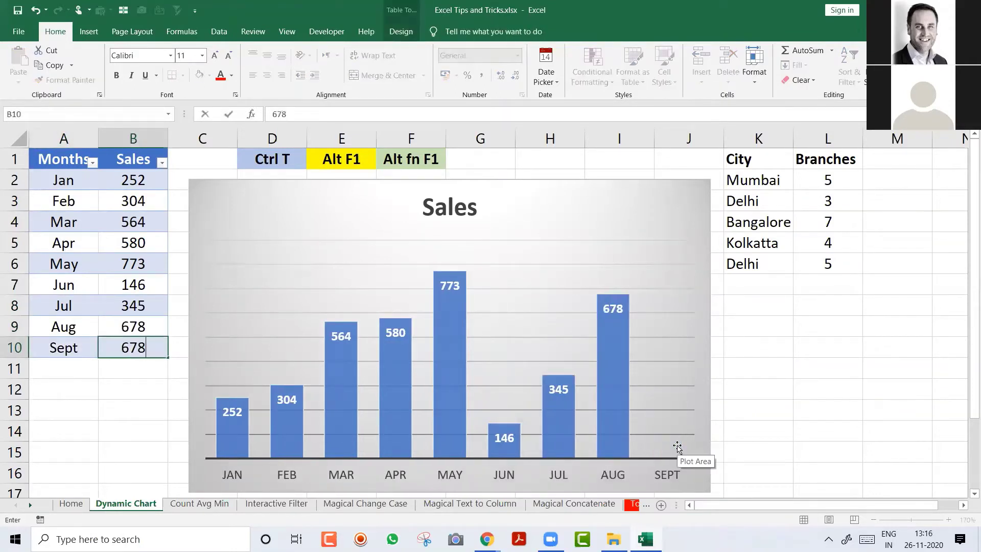
pyautogui.press('Return')
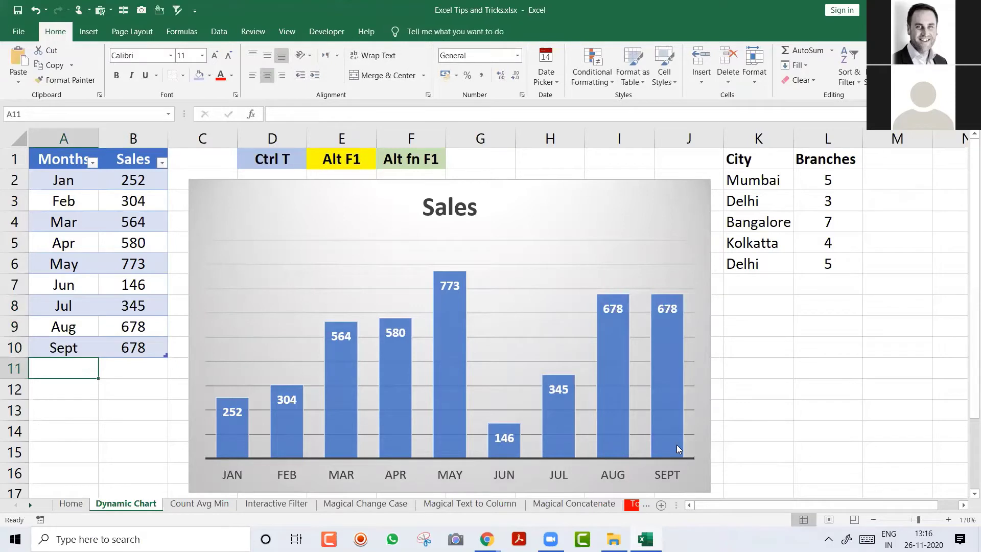
pyautogui.write('Oct')
pyautogui.press('Tab')
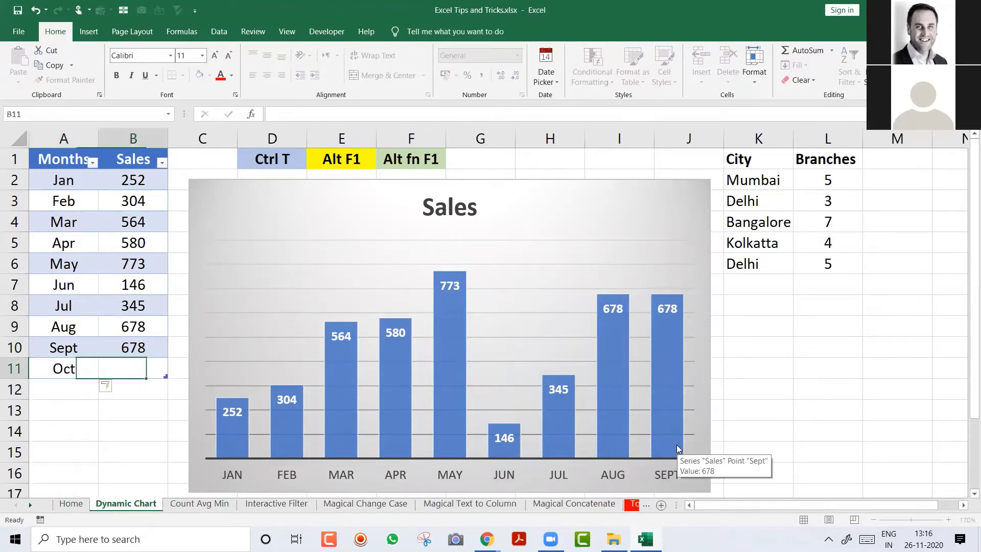
pyautogui.write('667')
pyautogui.press('Return')
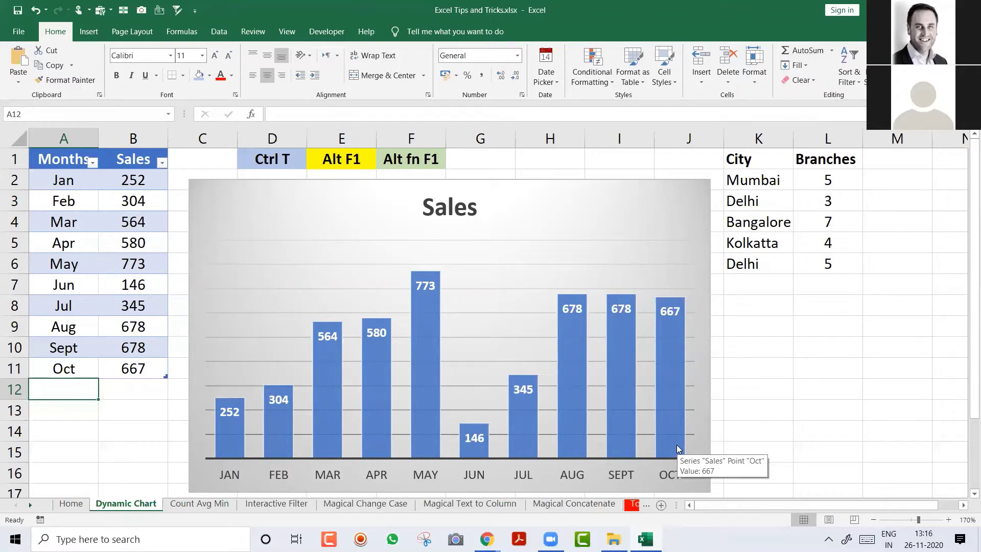
pyautogui.click(275, 160)
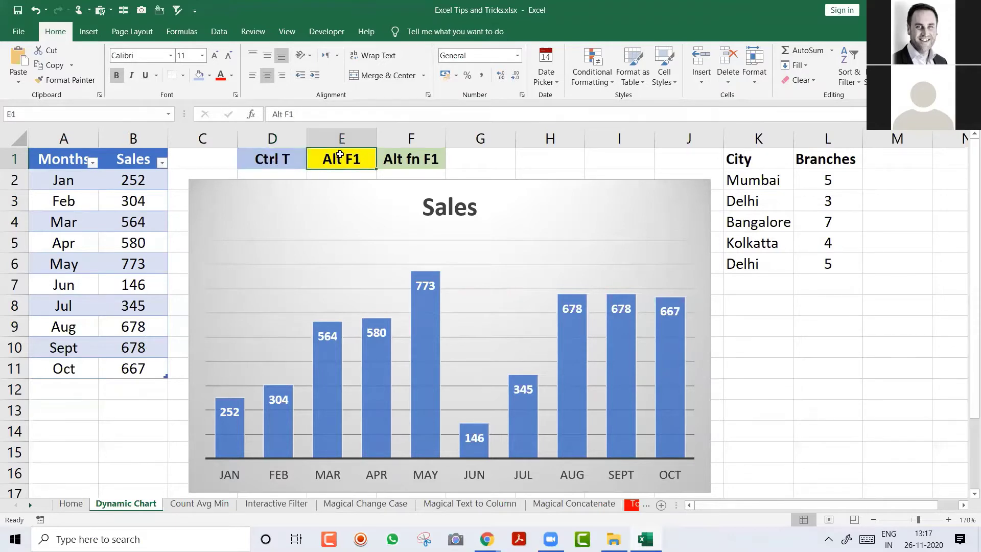
# Step: Move the Sales chart down and enter 'To Create the Chart' in E2 beneath the Alt F1 label
pyautogui.moveTo(330, 191); pyautogui.dragTo(332, 218)
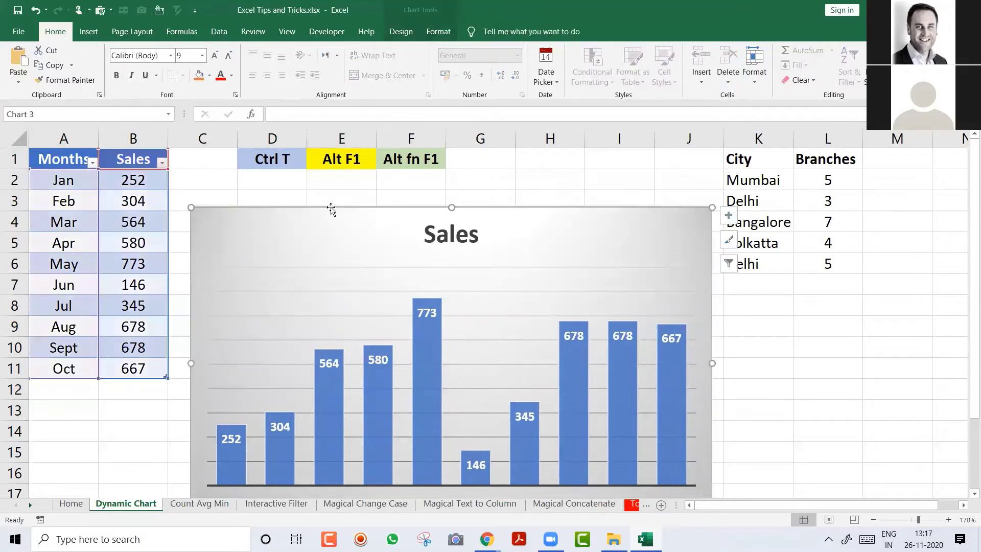
pyautogui.click(343, 186)
pyautogui.write('To ')
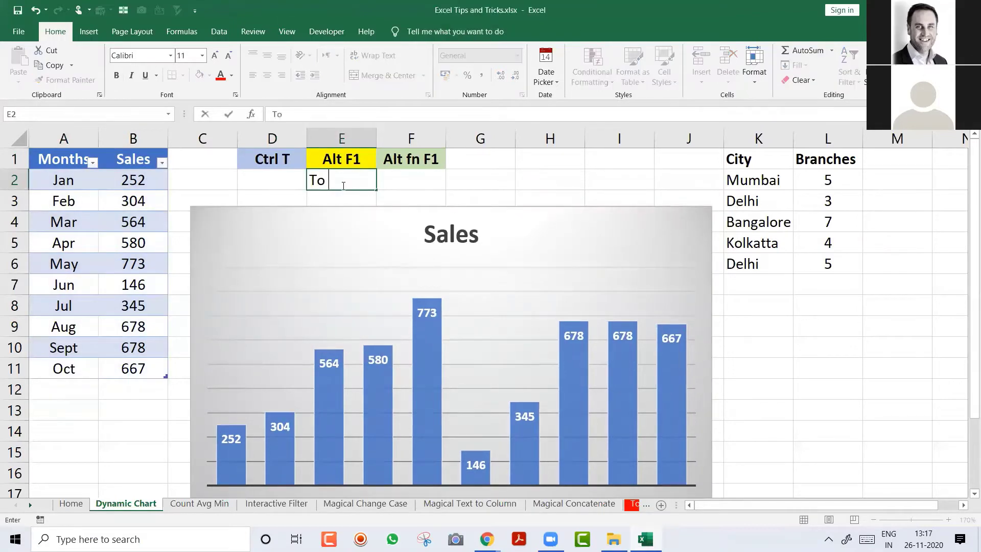
pyautogui.write('Create the Chart')
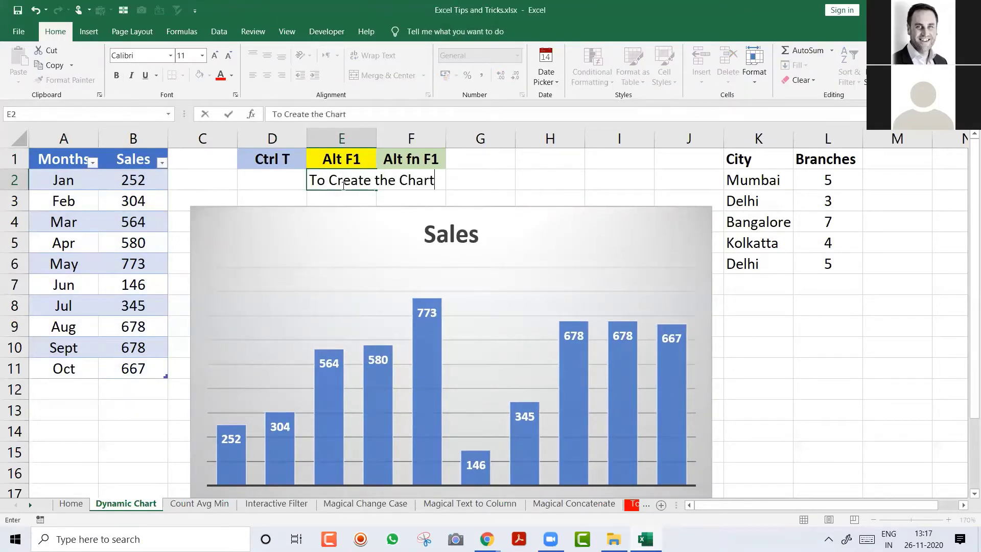
pyautogui.press('Return')
# Step: Enter 'Dynamic Table' in D2, autofit column D, and move the chart back up
pyautogui.press('Up')
pyautogui.press('Left')
pyautogui.write('Dyna')
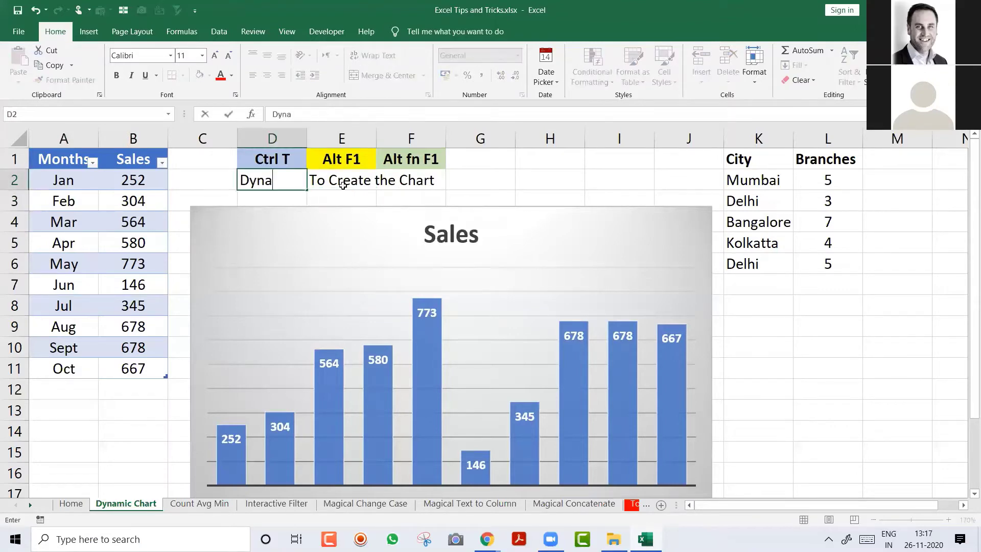
pyautogui.write('mic Table')
pyautogui.press('Return')
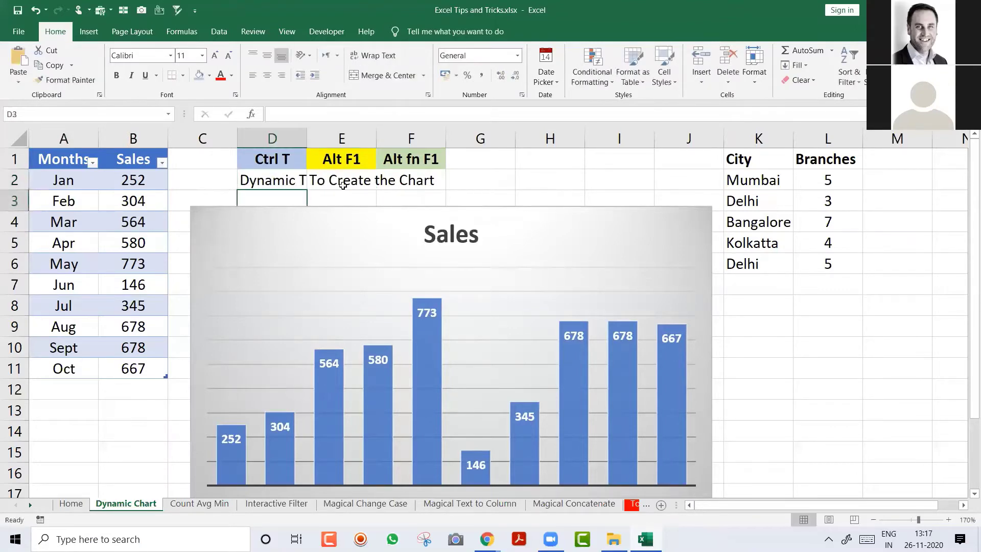
pyautogui.doubleClick(307, 133)
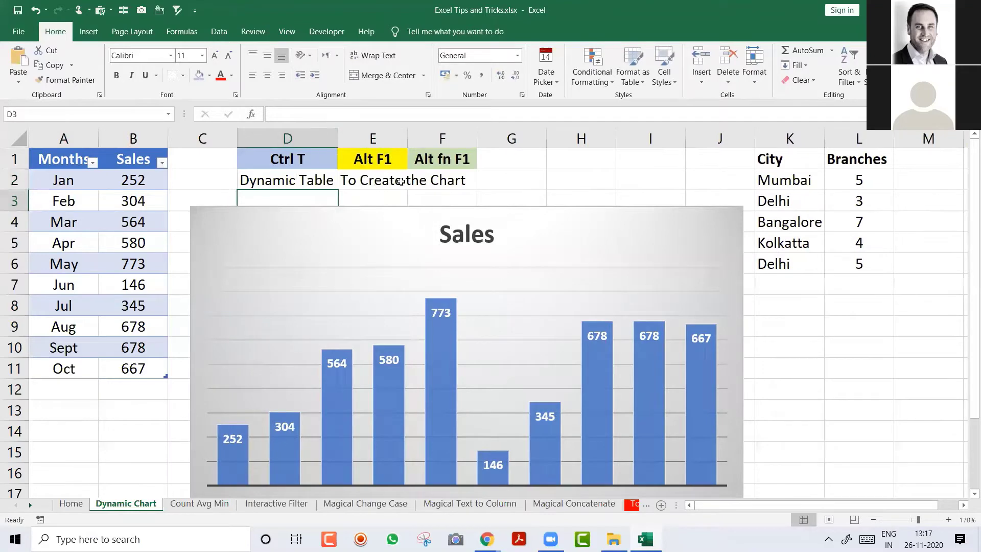
pyautogui.click(396, 181)
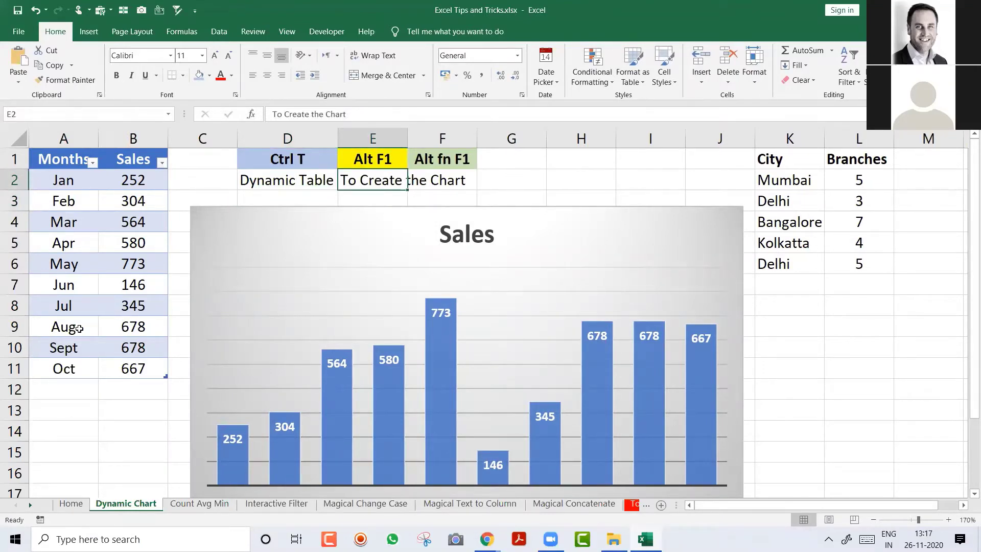
pyautogui.moveTo(256, 233); pyautogui.dragTo(305, 205)
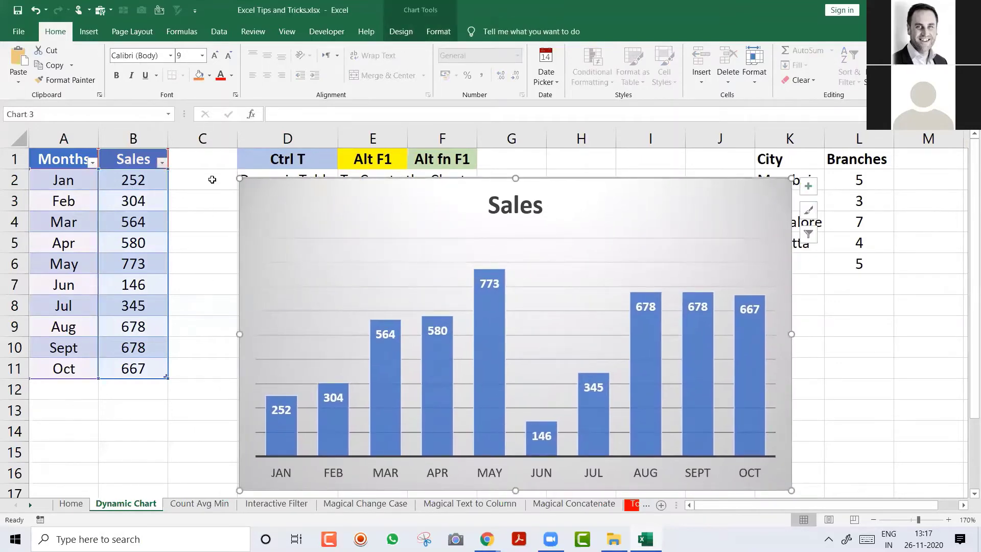
# Step: Insert a blank column at D, then try a Qnty column with 450 and undo it
pyautogui.click(270, 138)
pyautogui.hotkey('ctrl', '+')
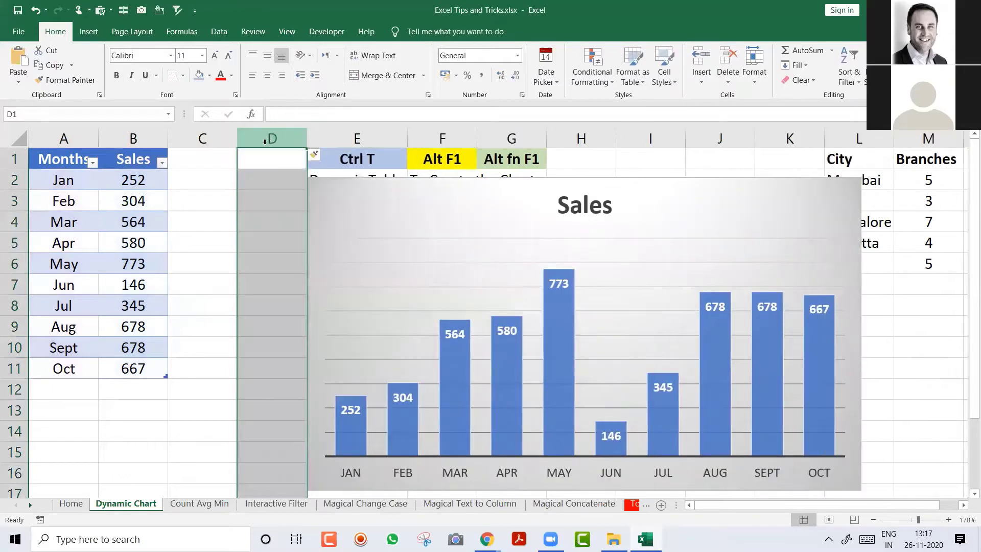
pyautogui.click(203, 161)
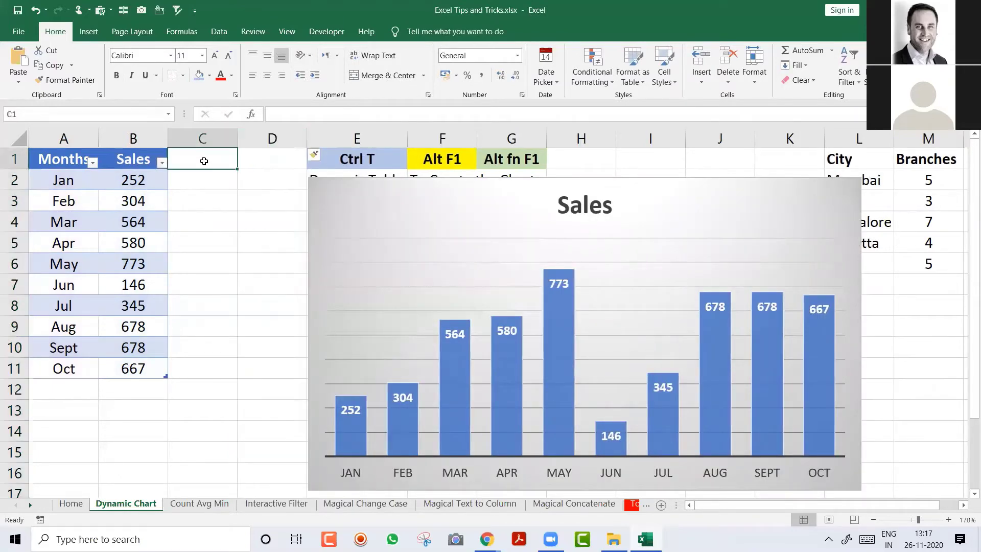
pyautogui.write('Qnty')
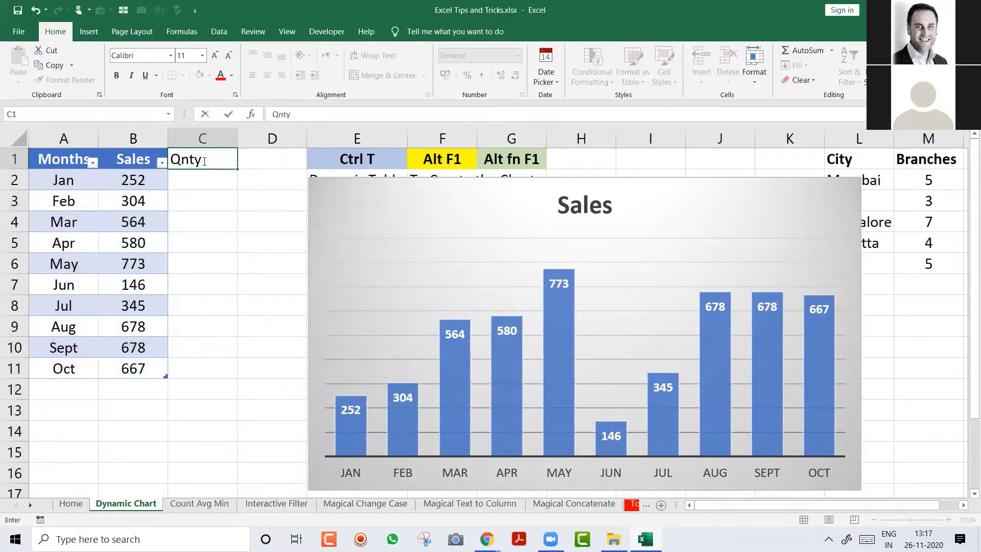
pyautogui.press('Return')
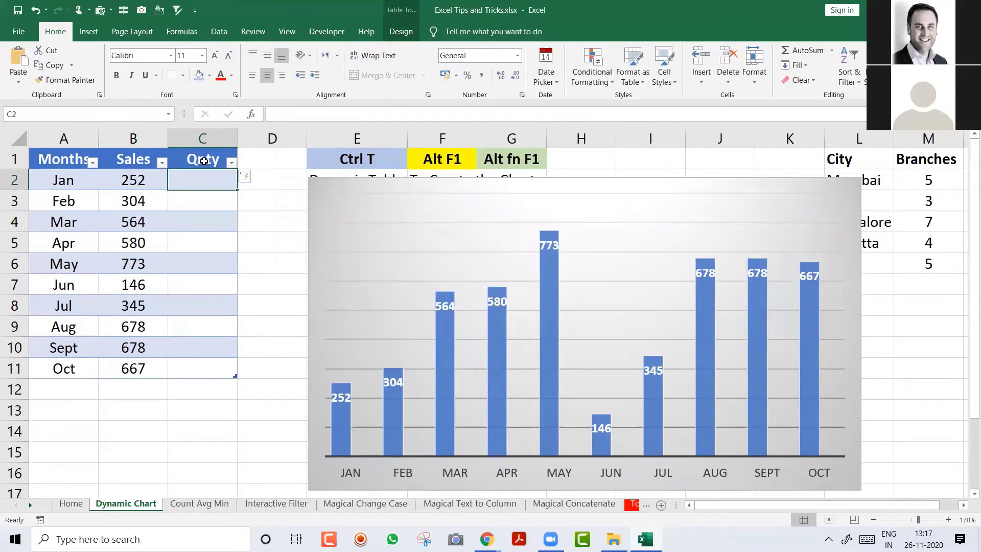
pyautogui.write('450')
pyautogui.press('Return')
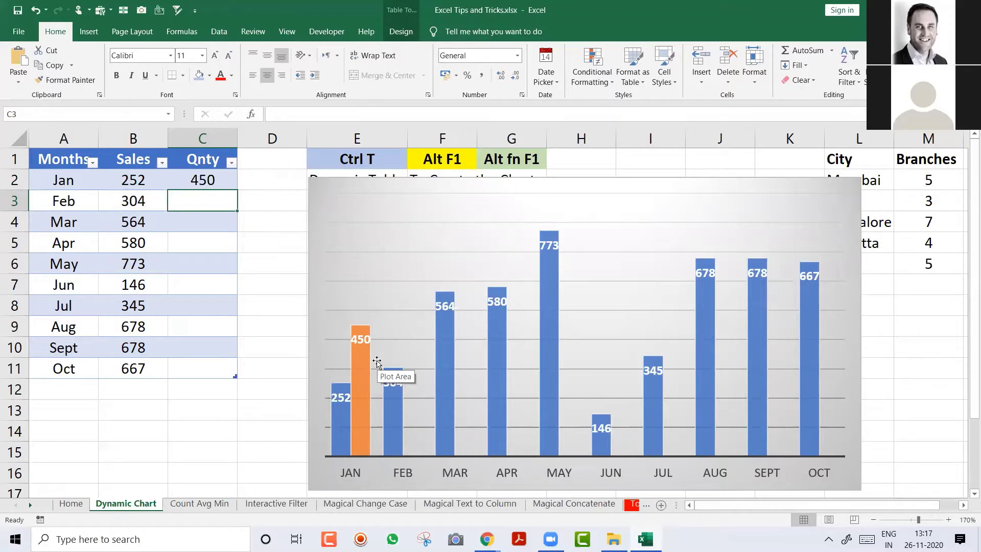
pyautogui.hotkey('ctrl', 'z')
pyautogui.hotkey('ctrl', 'z')
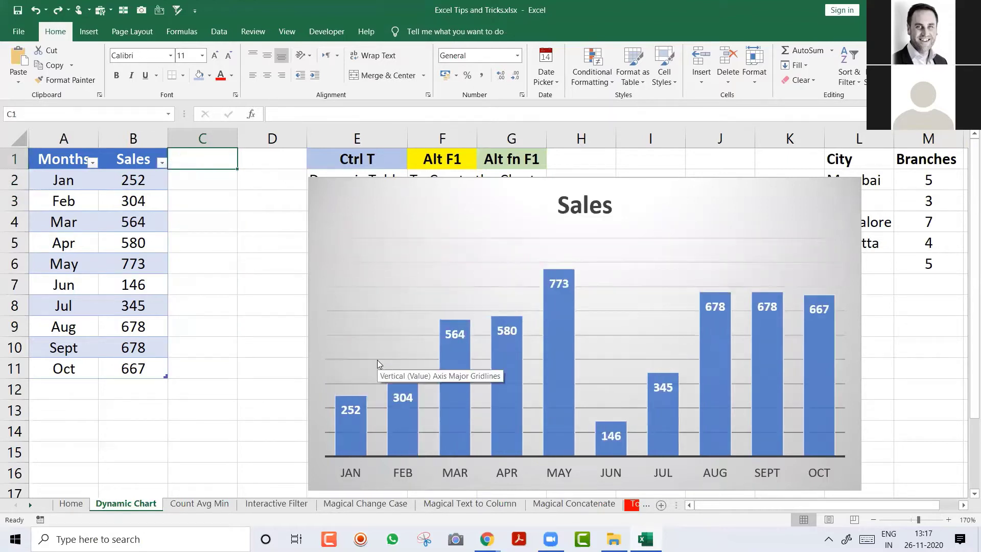
# Step: Drag the Sales chart left and below row 2, clear of the Dynamic Table notes
pyautogui.moveTo(460, 202); pyautogui.dragTo(357, 225)
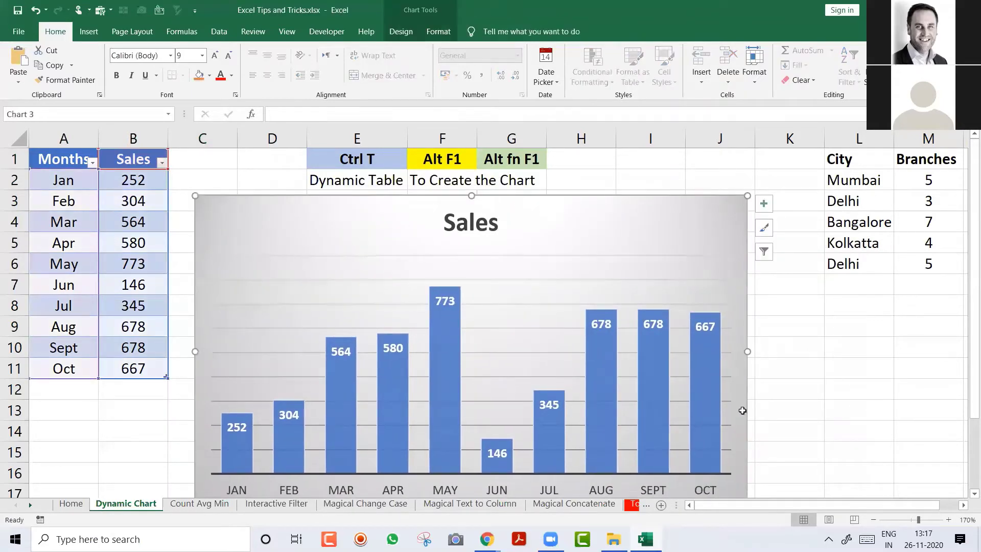
pyautogui.hotkey('alt', 'Tab')
pyautogui.hotkey('alt', 'shift', 'Tab')
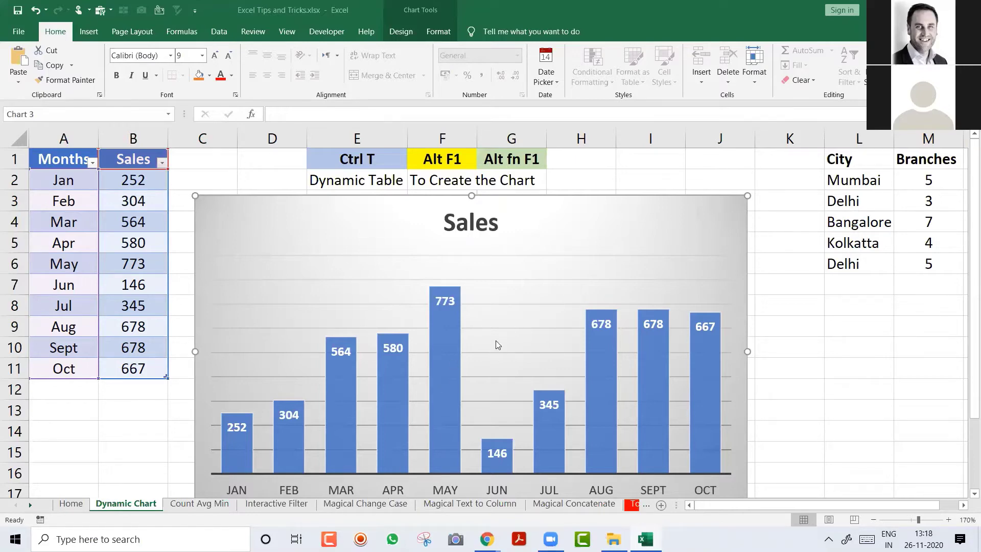
pyautogui.moveTo(496, 345)
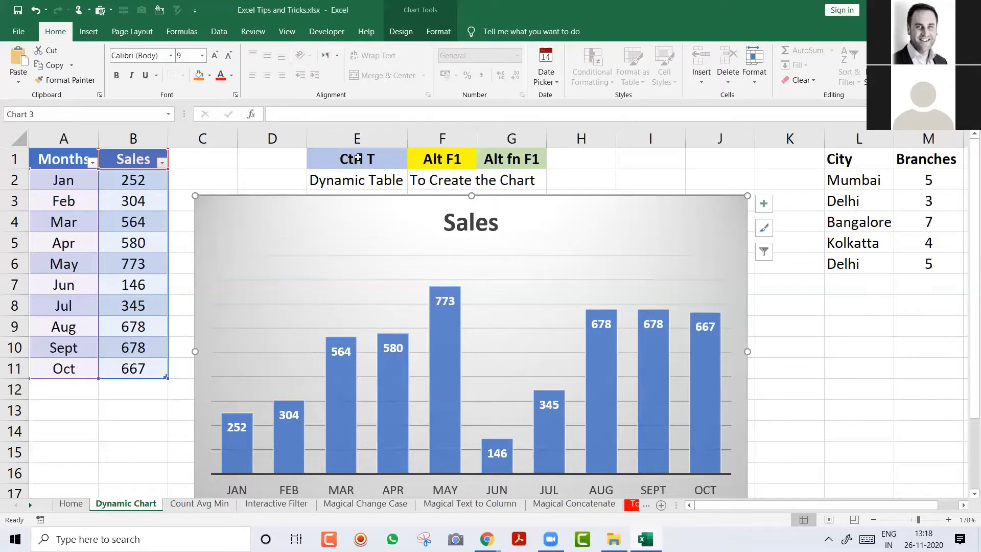
pyautogui.click(446, 154)
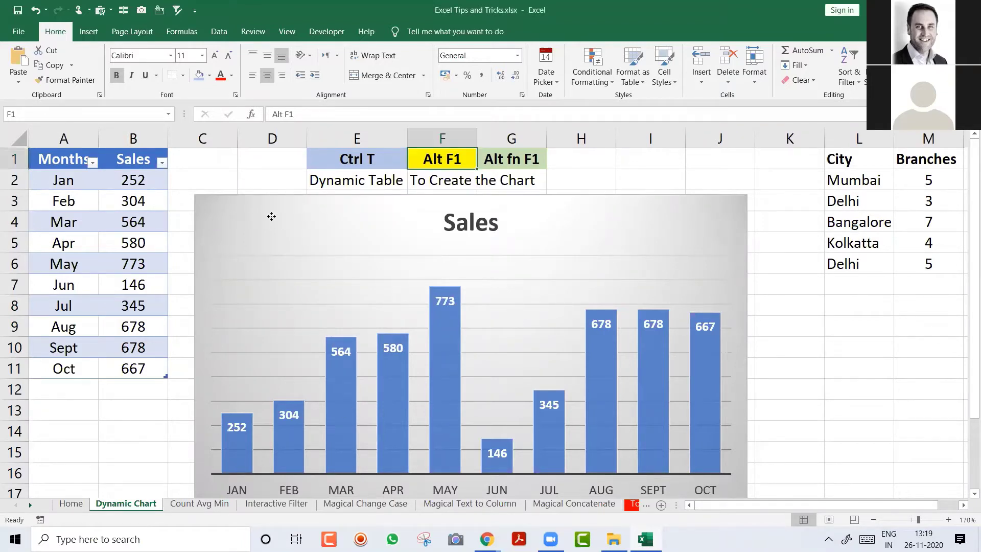
# Step: Nudge the Sales chart up-left under the labels, then select A13 and March's 564
pyautogui.moveTo(271, 215); pyautogui.dragTo(264, 194)
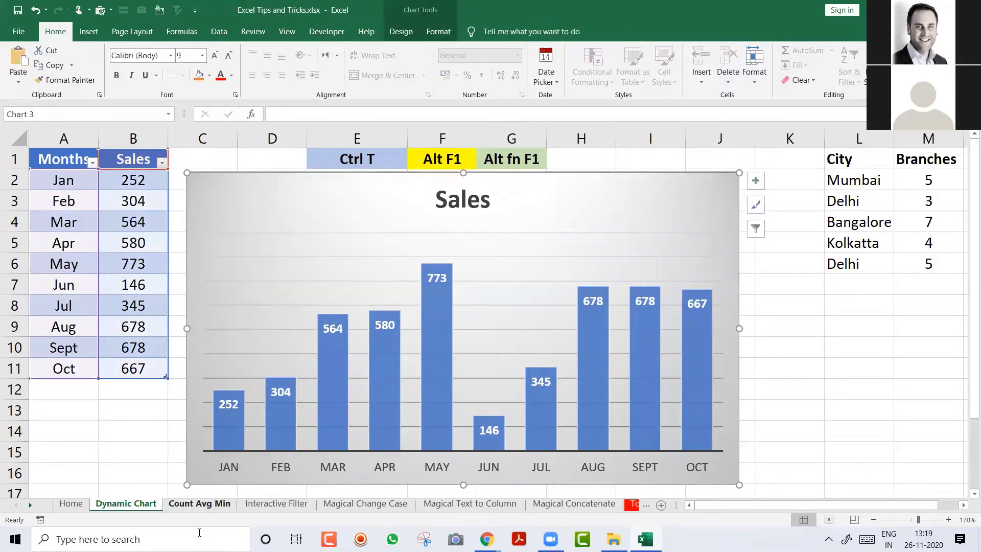
pyautogui.click(95, 420)
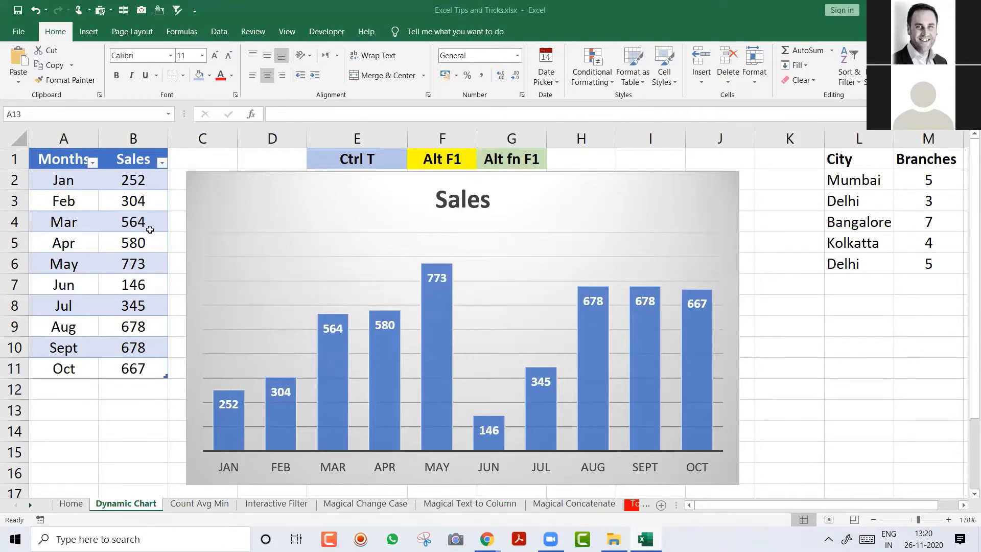
pyautogui.click(130, 225)
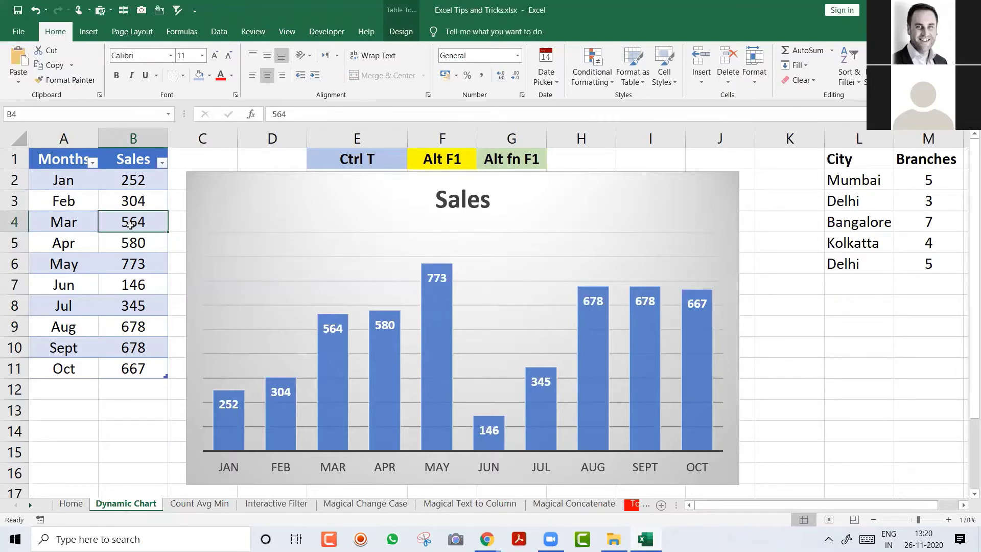
# Step: Cycle the sheet tabs to land on Count Avg Min and select Printers in D5
pyautogui.hotkey('ctrl', 'pagedown')
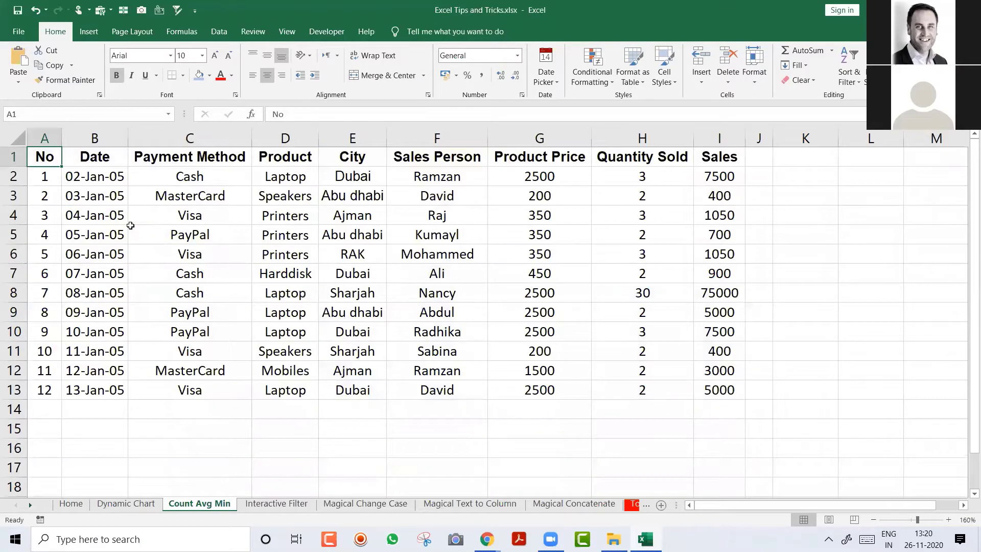
pyautogui.hotkey('ctrl', 'pageup')
pyautogui.hotkey('ctrl', 'pagedown')
pyautogui.hotkey('ctrl', 'pagedown')
pyautogui.hotkey('ctrl', 'pagedown')
pyautogui.hotkey('ctrl', 'pagedown')
pyautogui.hotkey('ctrl', 'pageup')
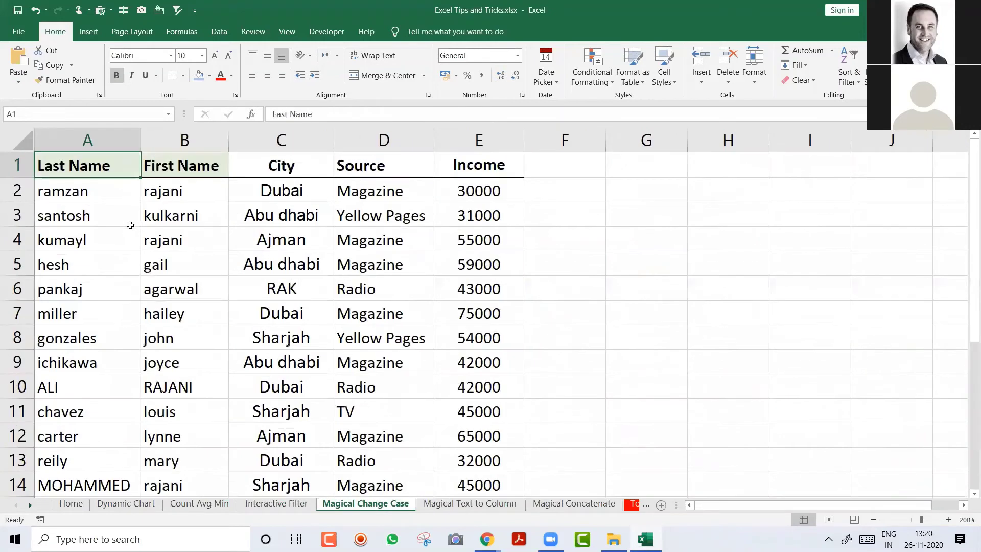
pyautogui.hotkey('ctrl', 'pageup')
pyautogui.hotkey('ctrl', 'pageup')
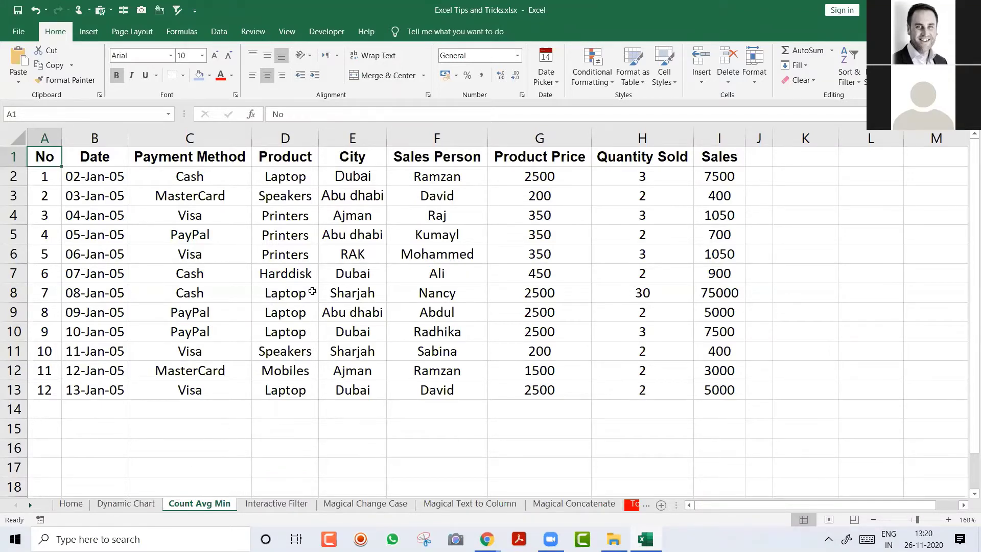
pyautogui.click(272, 230)
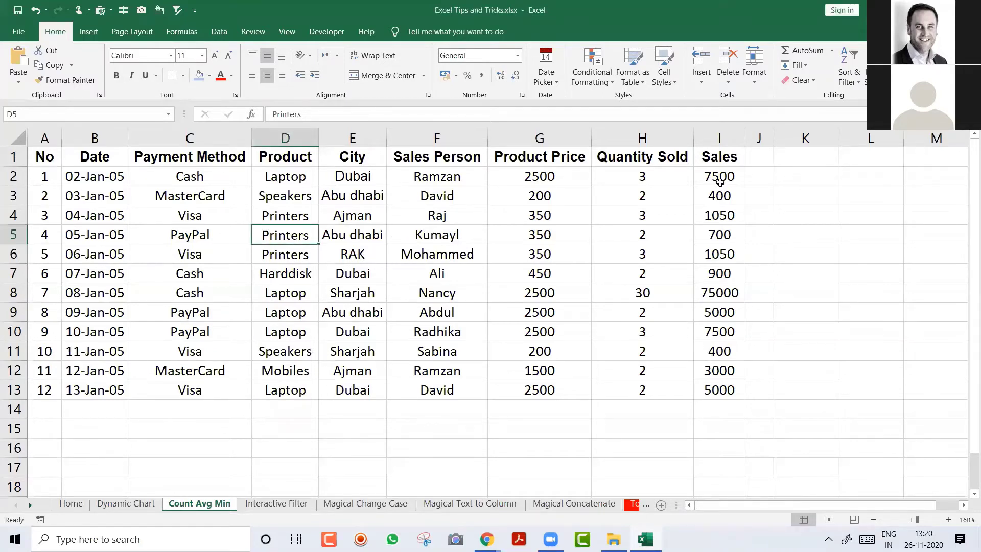
pyautogui.moveTo(720, 181); pyautogui.dragTo(722, 415)
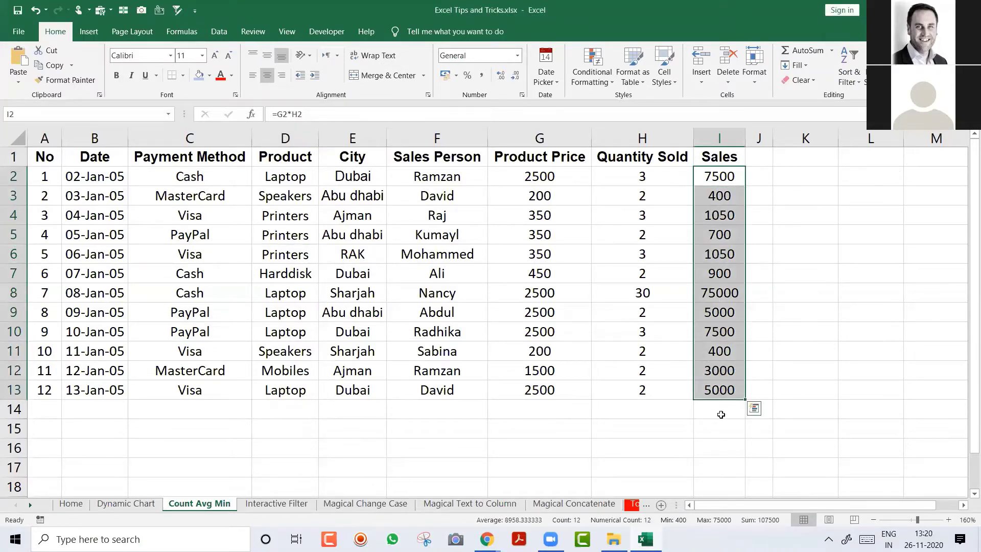
pyautogui.click(718, 424)
pyautogui.hotkey('alt', '=')
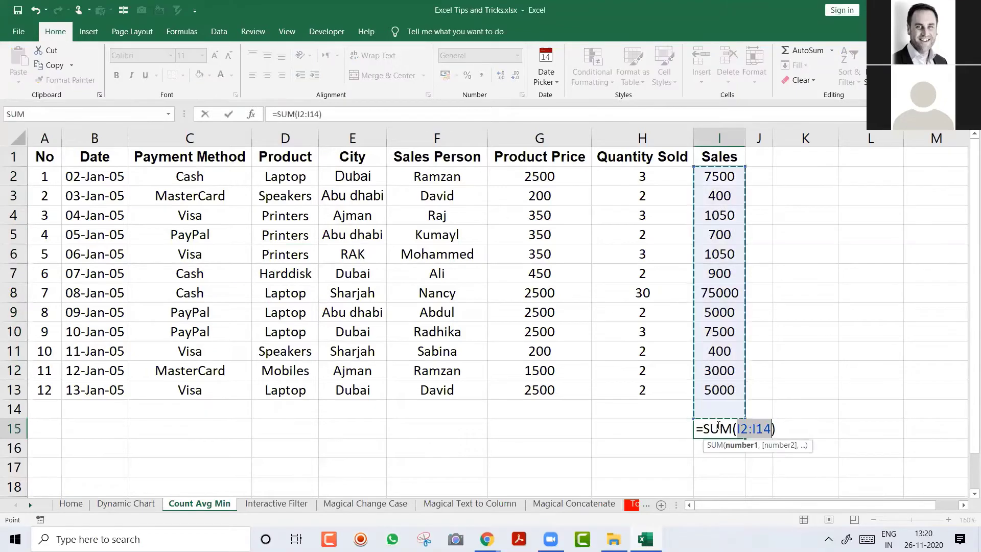
pyautogui.press('Return')
pyautogui.click(719, 426)
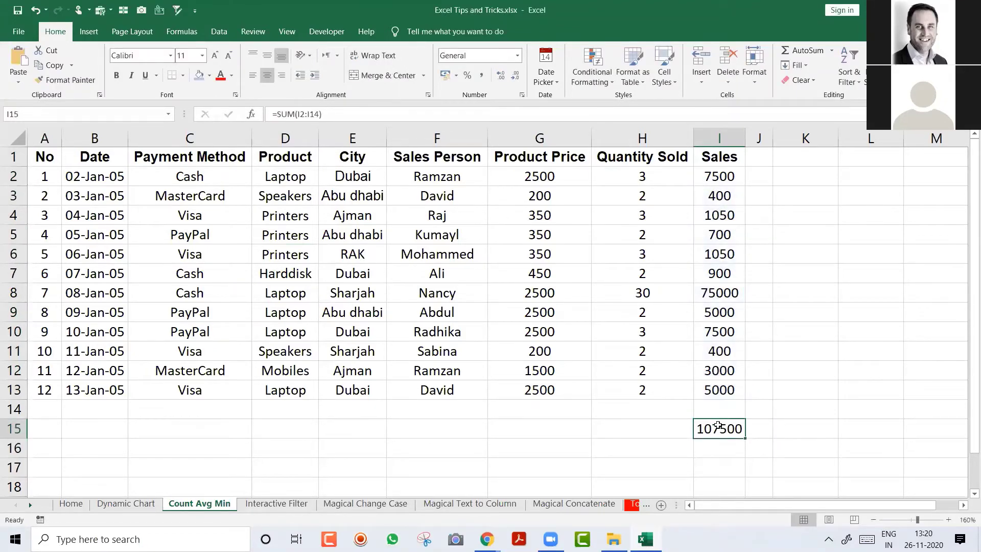
pyautogui.write('=cou')
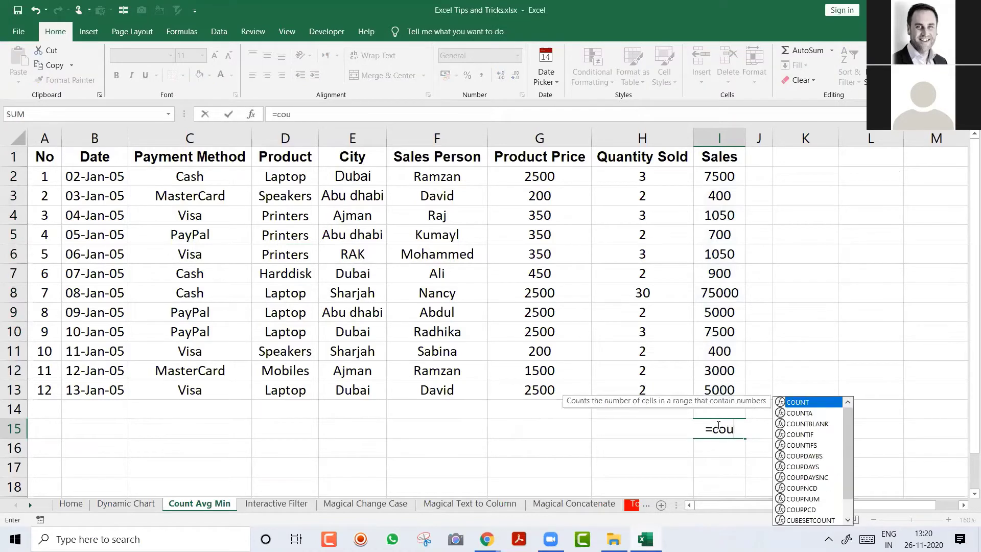
pyautogui.press('Tab')
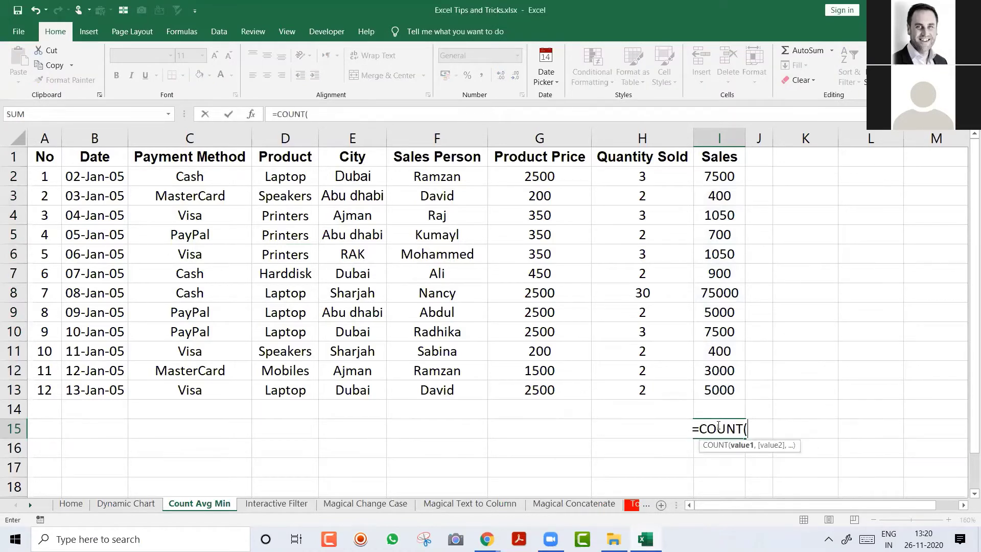
pyautogui.press('Escape')
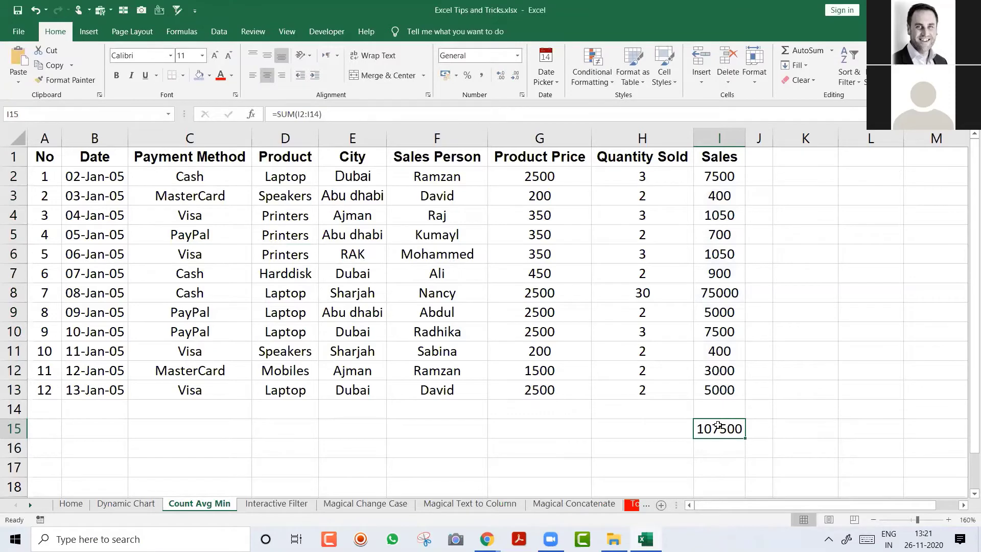
pyautogui.write('=av')
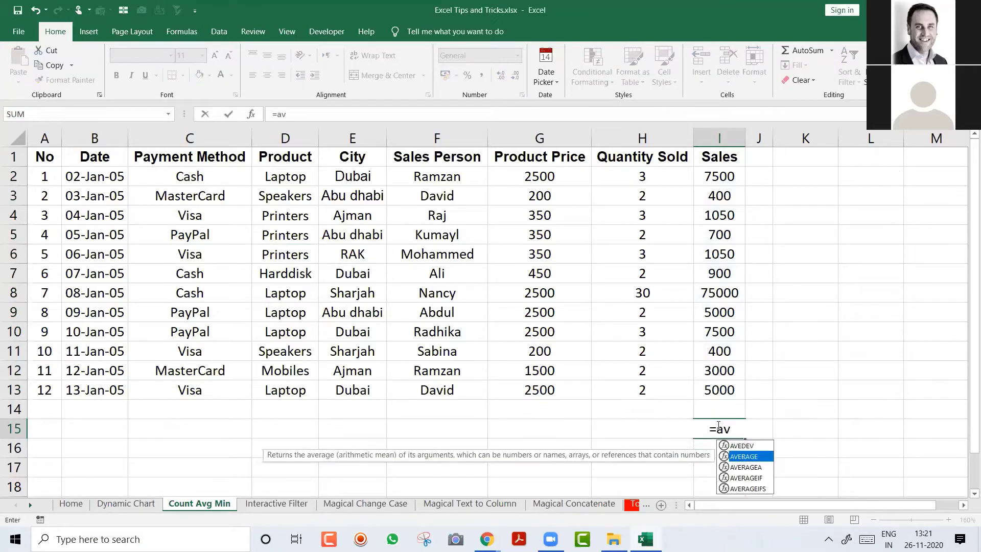
pyautogui.press('Tab')
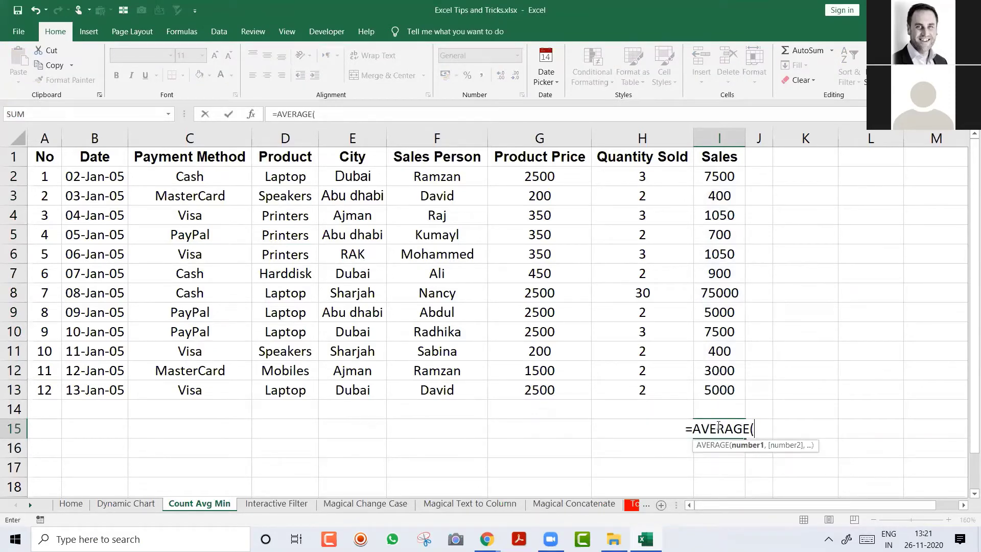
pyautogui.press('Escape')
pyautogui.press('Delete')
pyautogui.write('=min')
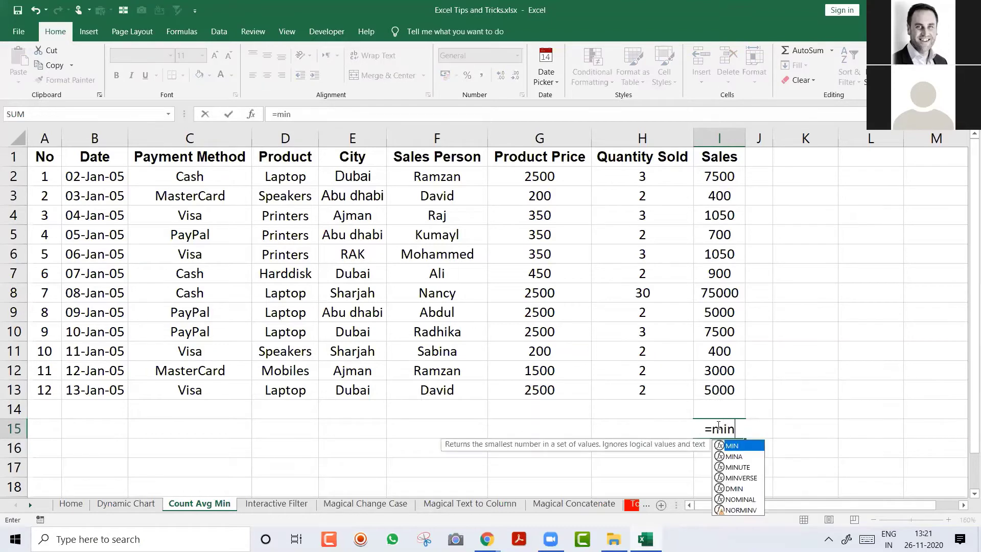
pyautogui.write('=ma')
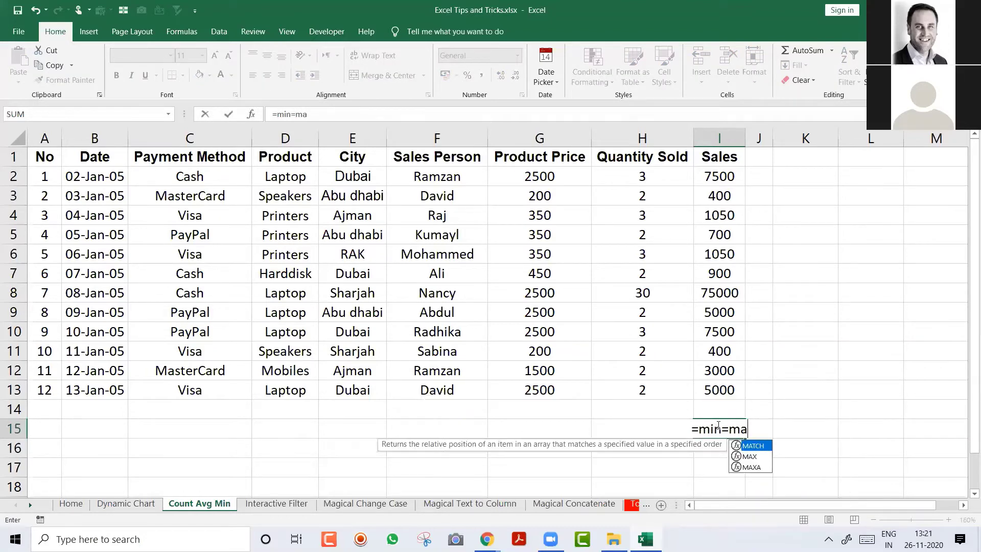
pyautogui.press('Escape')
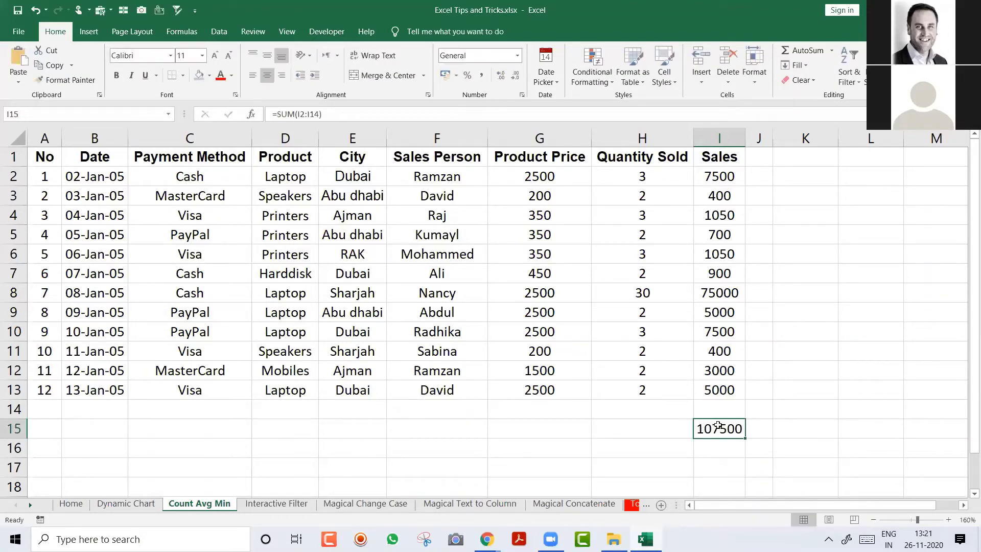
pyautogui.press('Delete')
pyautogui.press('Up')
pyautogui.press('Up')
pyautogui.hotkey('ctrl', 'Home')
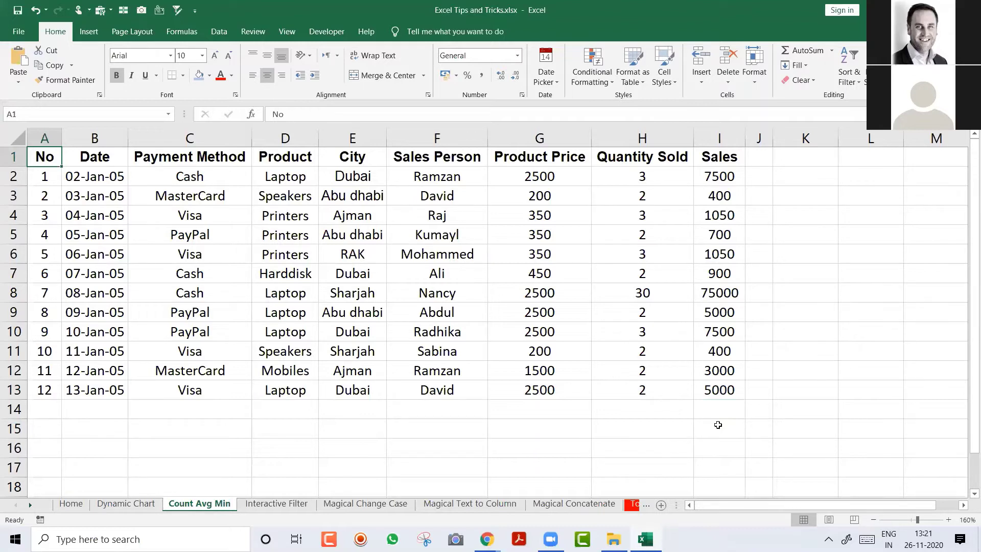
pyautogui.click(354, 275)
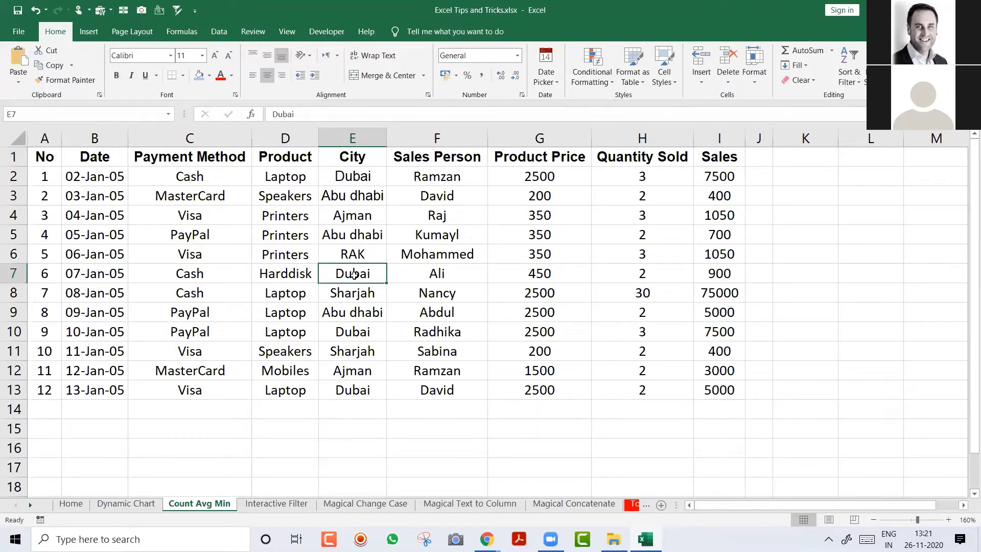
pyautogui.hotkey('ctrl', 'pageup')
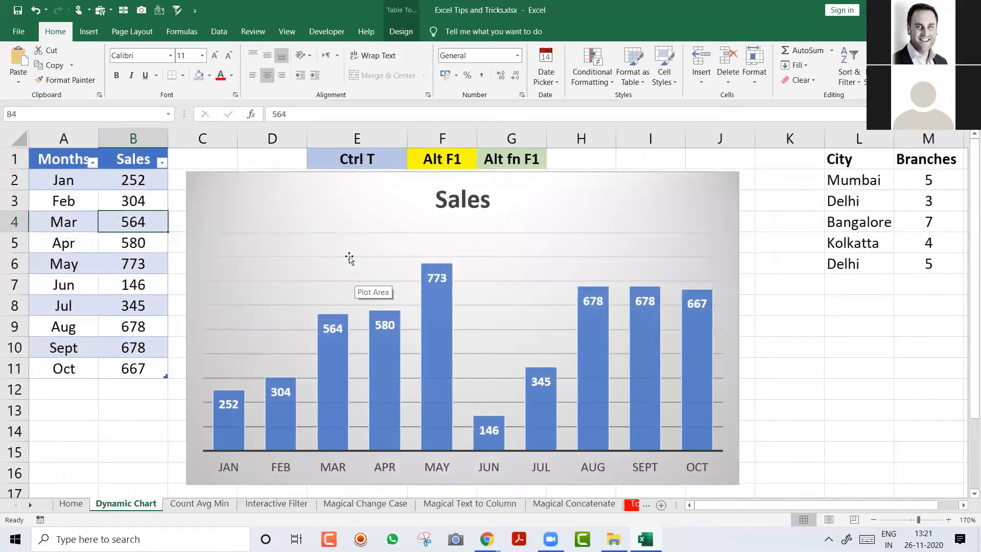
pyautogui.moveTo(291, 180); pyautogui.dragTo(297, 187)
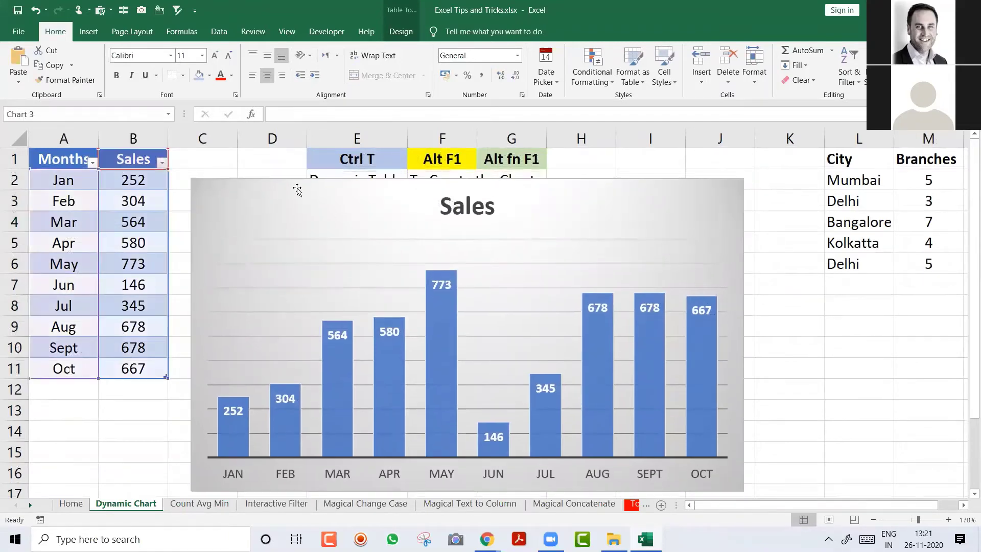
pyautogui.click(342, 156)
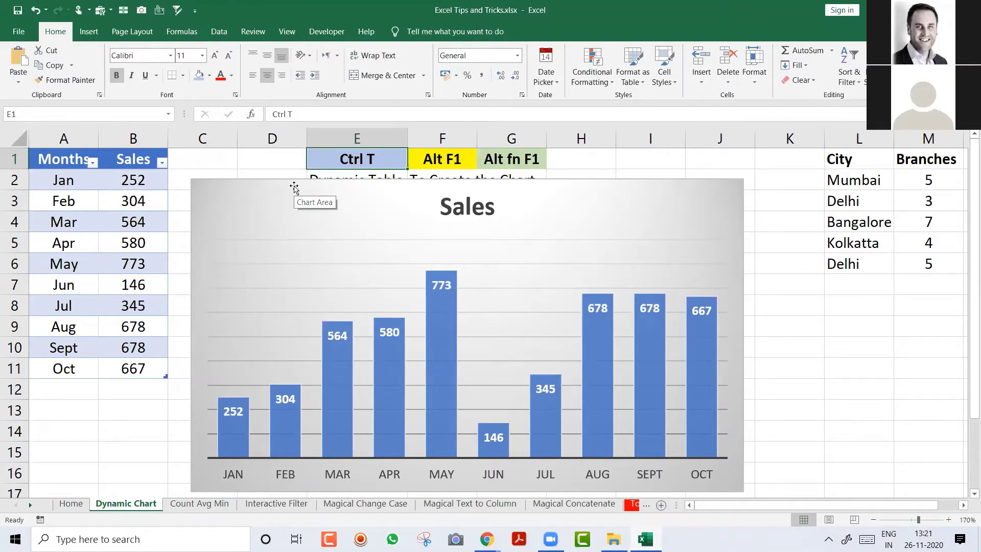
pyautogui.hotkey('ctrl', 'pagedown')
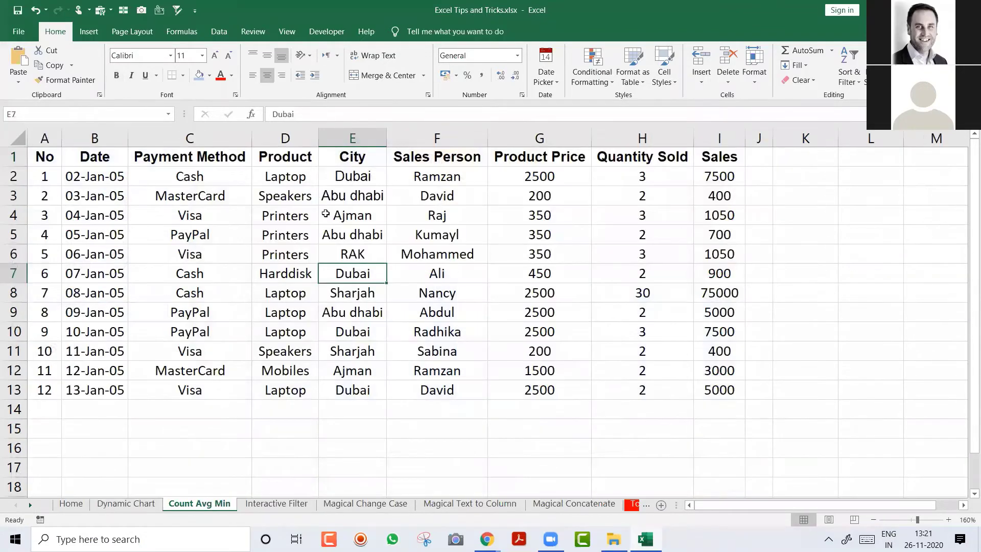
pyautogui.click(326, 214)
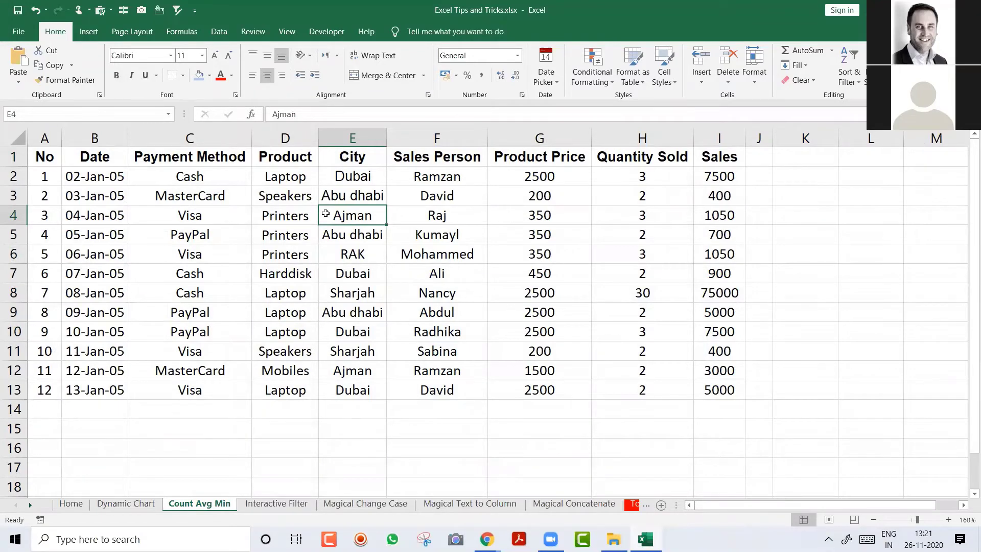
# Step: Convert A1:I13 into a table with headers via Insert > Table, then deselect it
pyautogui.click(89, 33)
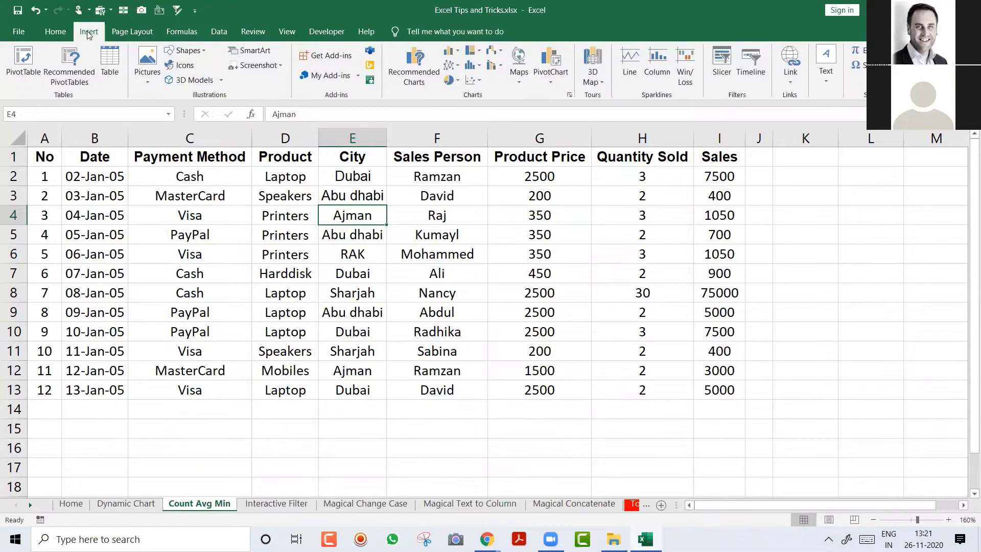
pyautogui.click(109, 56)
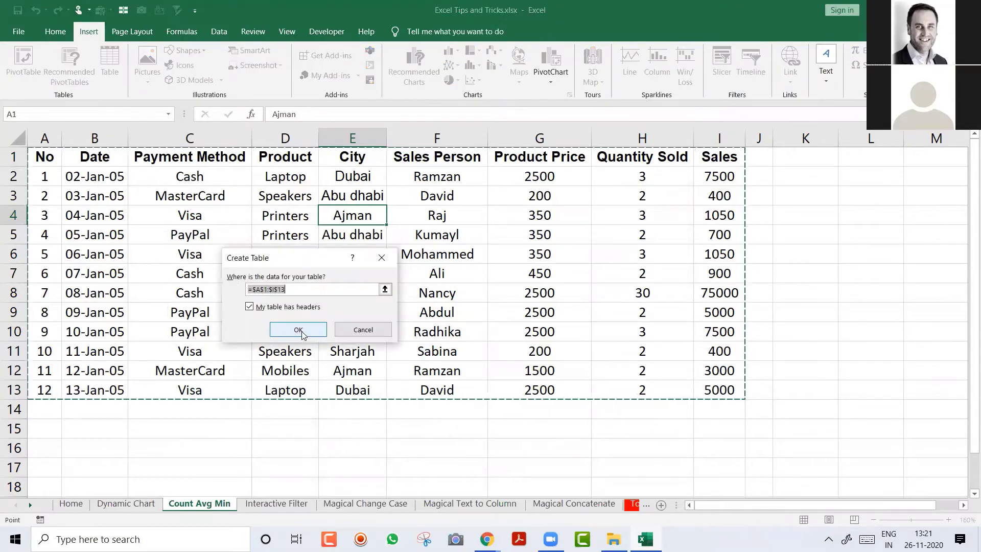
pyautogui.click(300, 331)
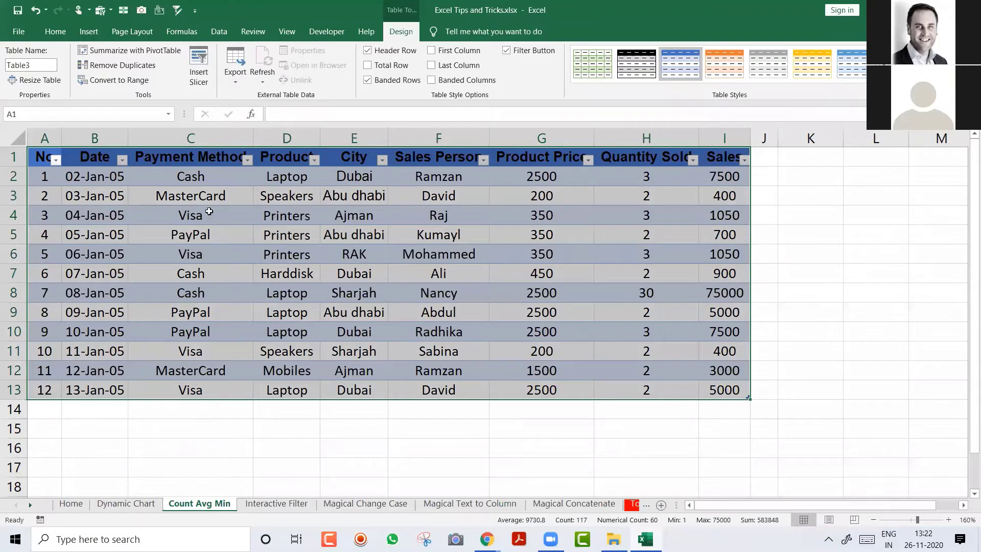
pyautogui.click(245, 221)
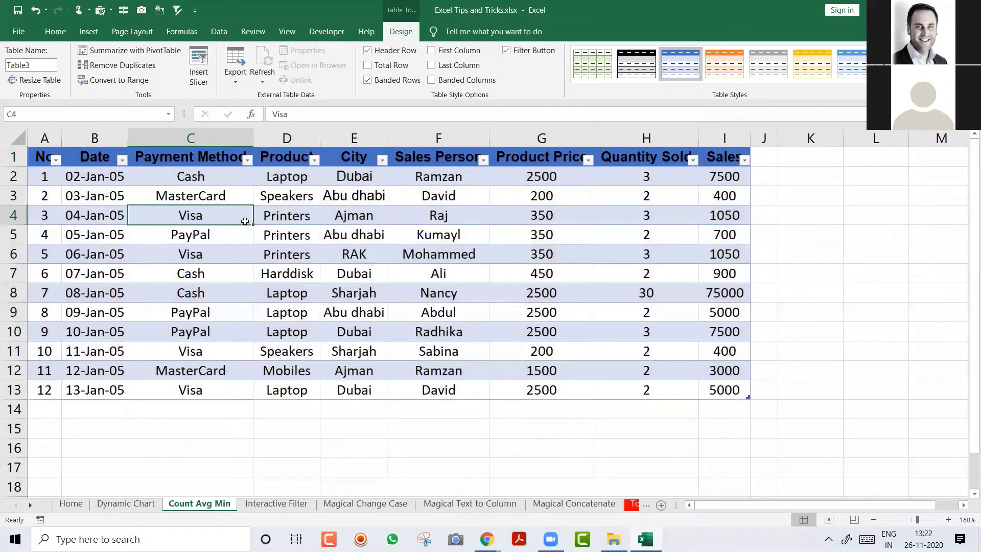
# Step: Enter the shortcut labels Ctrl T and Ctrl Shift T in C16 and C17
pyautogui.click(203, 429)
pyautogui.press('Return')
pyautogui.write('Ctrl T')
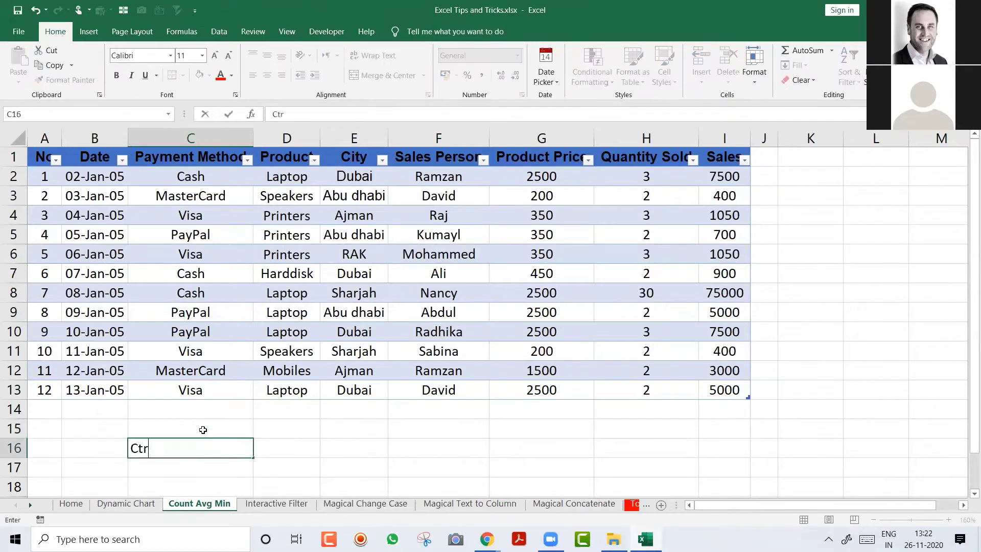
pyautogui.write('Ctrl Shift T')
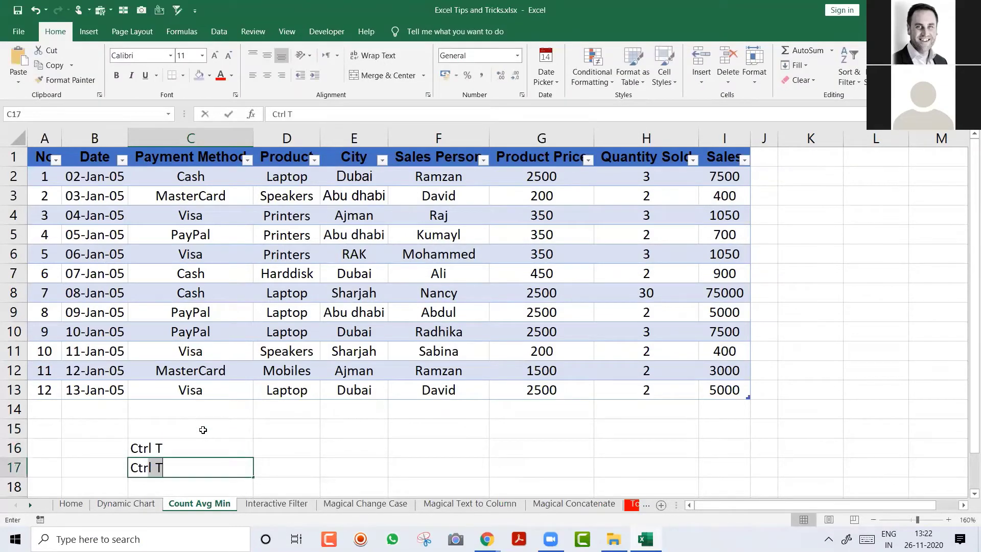
pyautogui.press('Return')
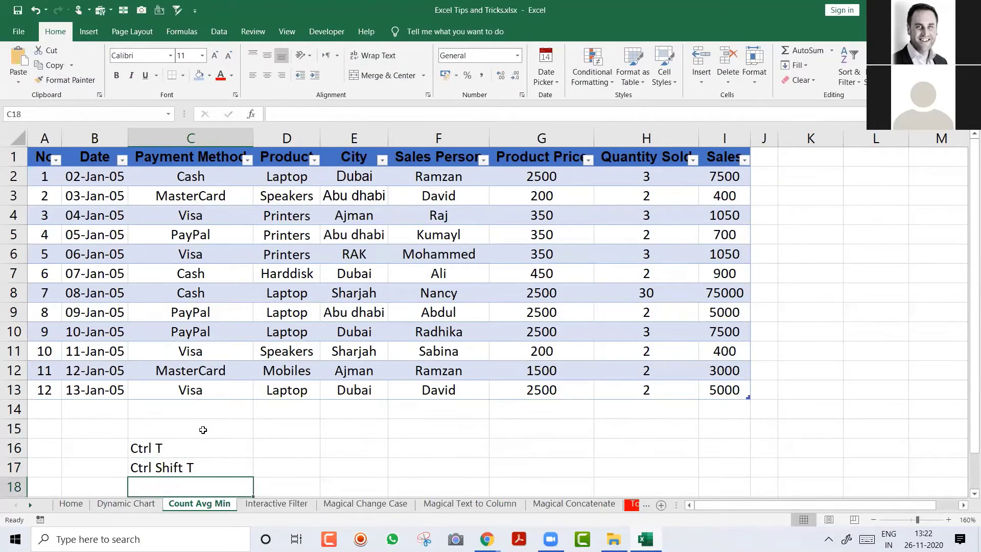
# Step: Type 'To convert your data into Dynamic Table' in D16
pyautogui.press('Up')
pyautogui.press('Up')
pyautogui.press('Up')
pyautogui.press('Down')
pyautogui.press('Right')
pyautogui.write('To co')
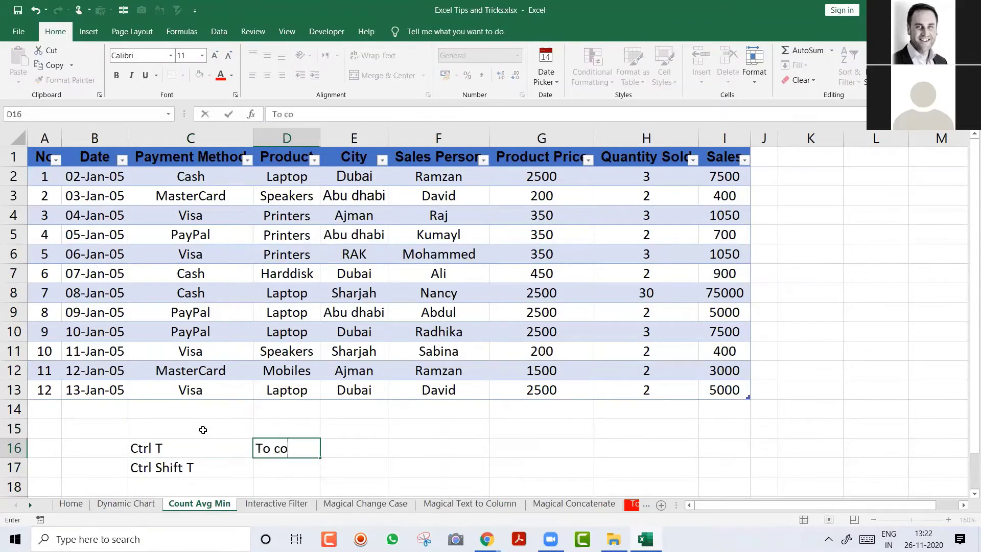
pyautogui.write('nvert your data')
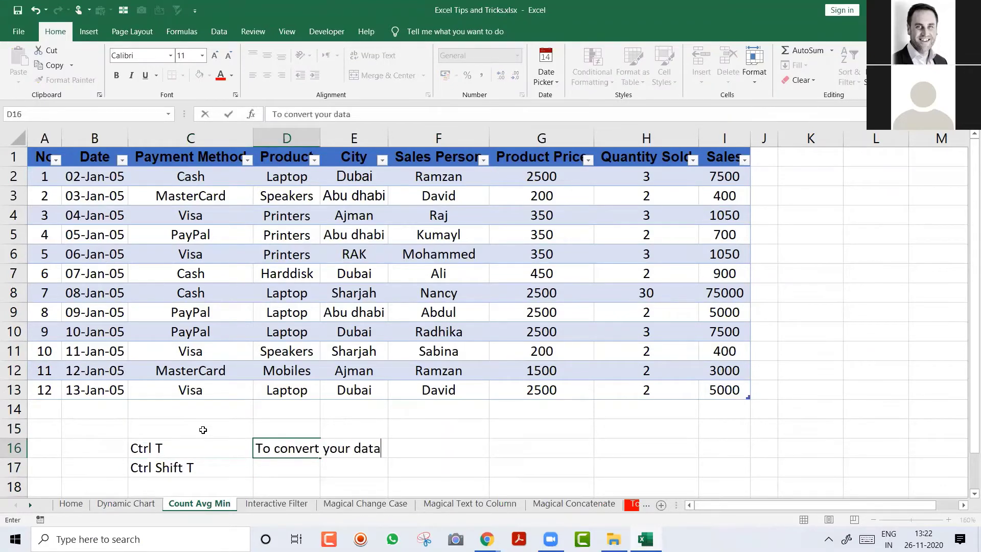
pyautogui.write(' into Dynamic Table')
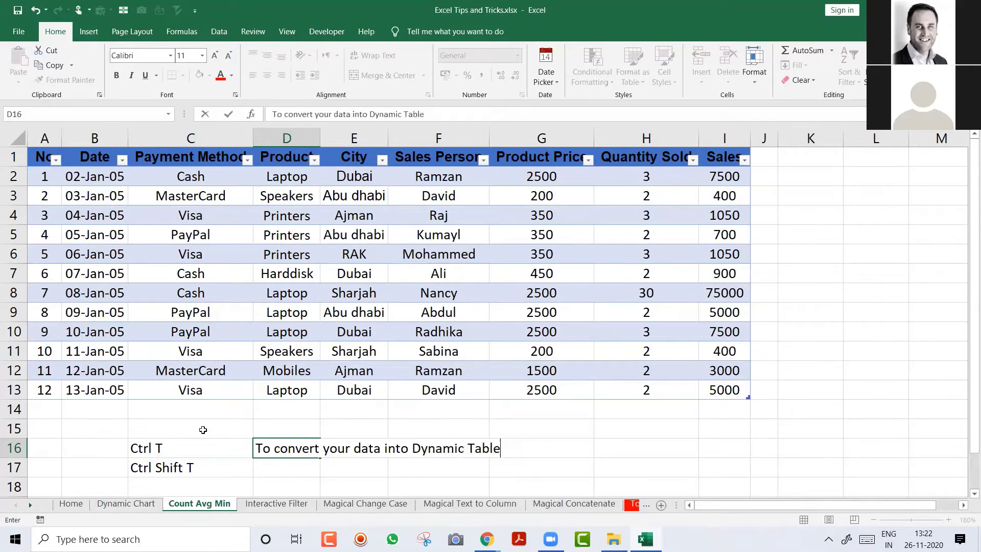
pyautogui.hotkey('ctrl', 'Return')
pyautogui.press('Return')
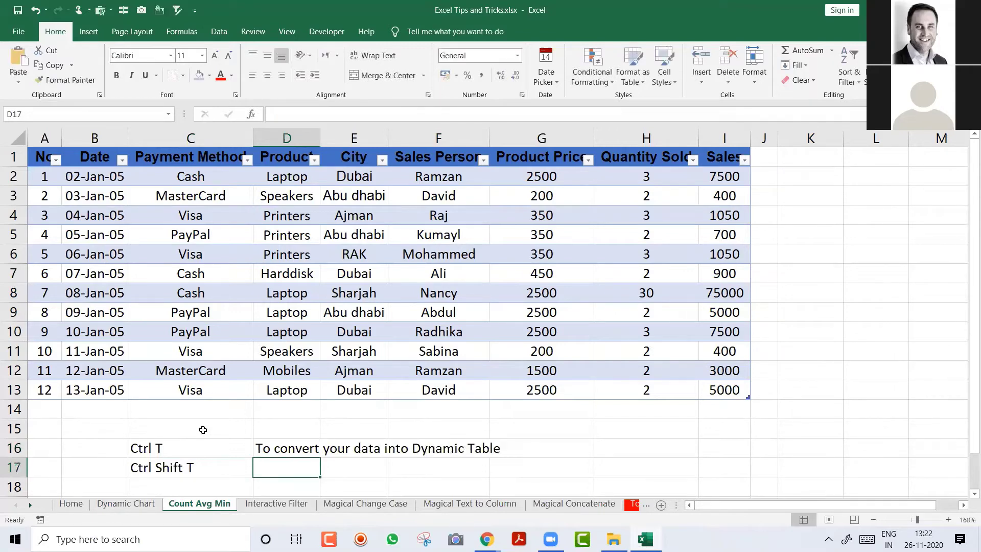
# Step: Enter 'It will add Automatic Total in the End of your data' in D17
pyautogui.write('It w')
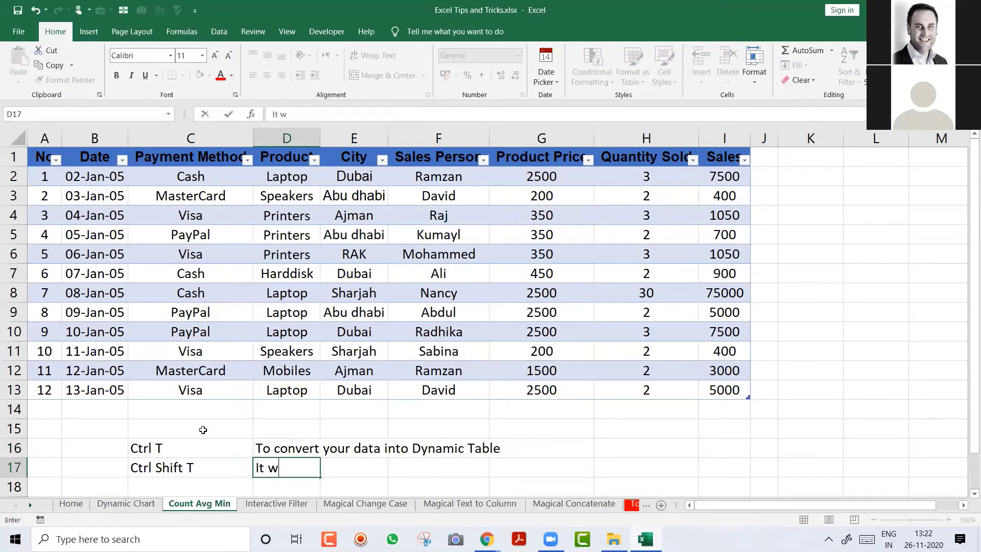
pyautogui.write('ill add total')
pyautogui.press('BackSpace')
pyautogui.press('BackSpace')
pyautogui.press('BackSpace')
pyautogui.press('BackSpace')
pyautogui.press('BackSpace')
pyautogui.press('BackSpace')
pyautogui.write('Automatic')
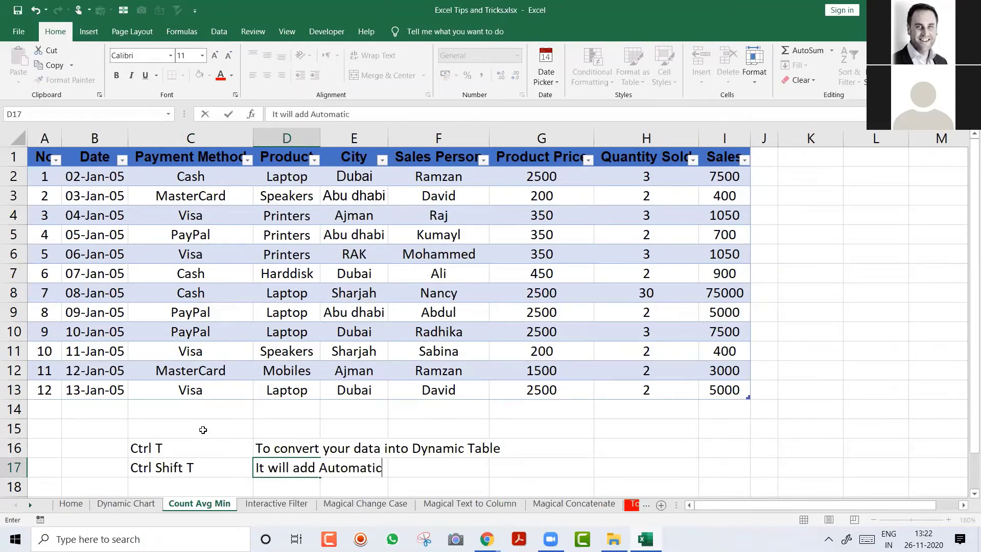
pyautogui.write(' Total in the End of your data')
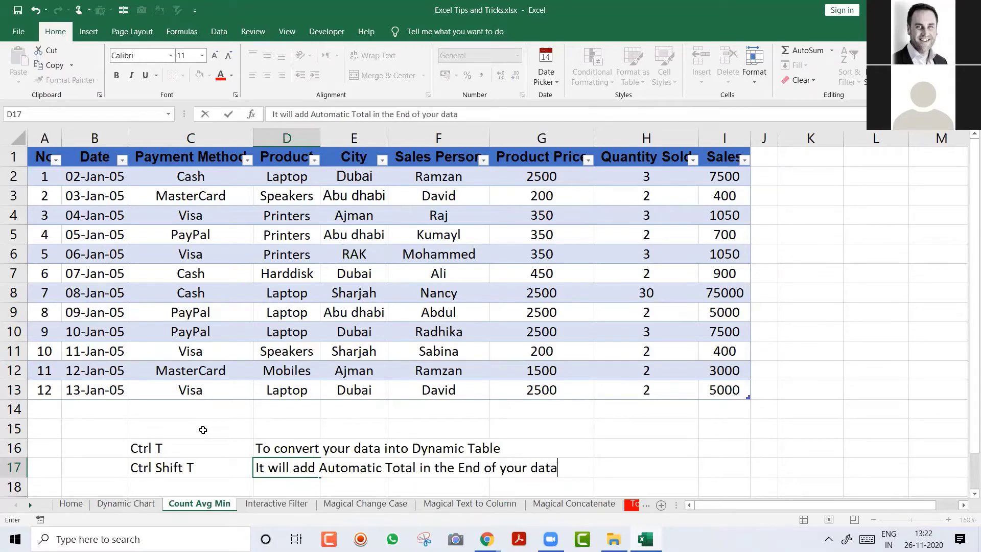
pyautogui.press('Return')
# Step: Make the Ctrl T and Ctrl Shift T labels in C16:C17 bold
pyautogui.press('Left')
pyautogui.press('Up')
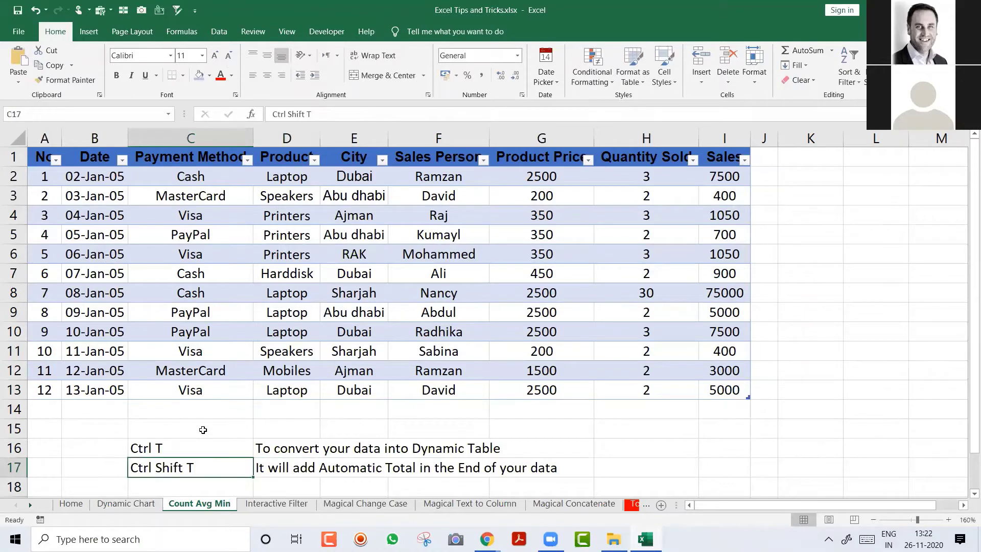
pyautogui.hotkey('shift', 'Up')
pyautogui.hotkey('ctrl', 'b')
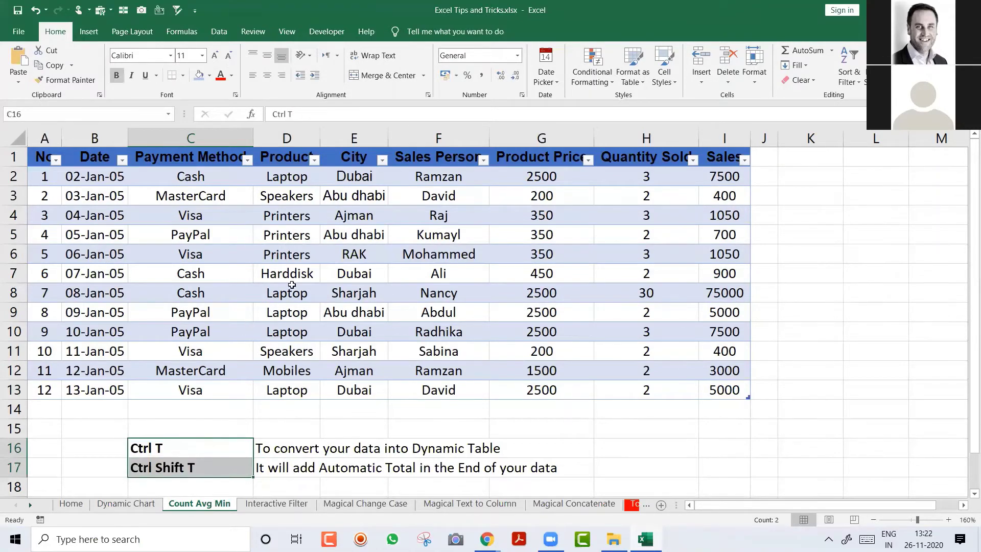
pyautogui.click(293, 284)
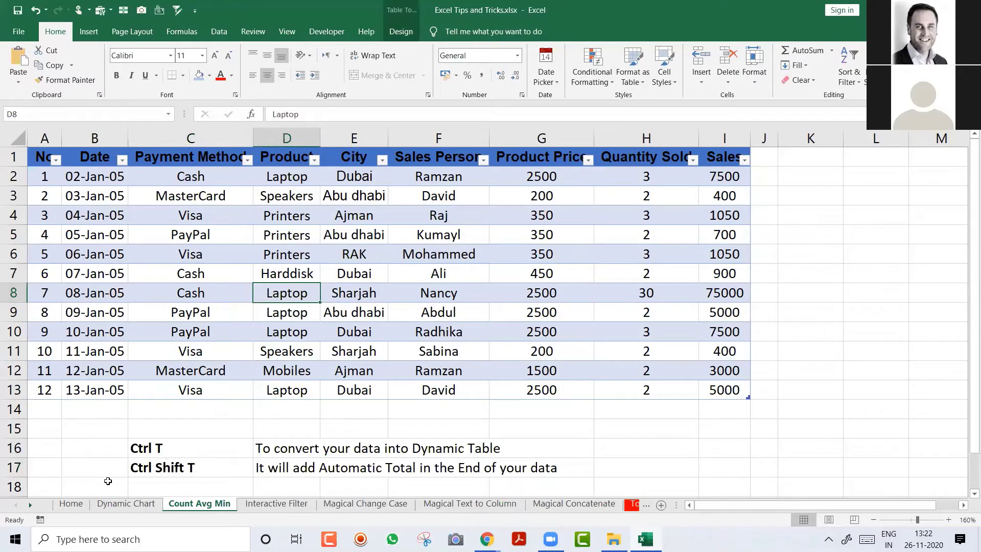
# Step: Add the table's Total row showing 107500 with Ctrl+Shift+T and widen column I
pyautogui.hotkey('ctrl', 'shift')
pyautogui.hotkey('ctrl', 'shift', 't')
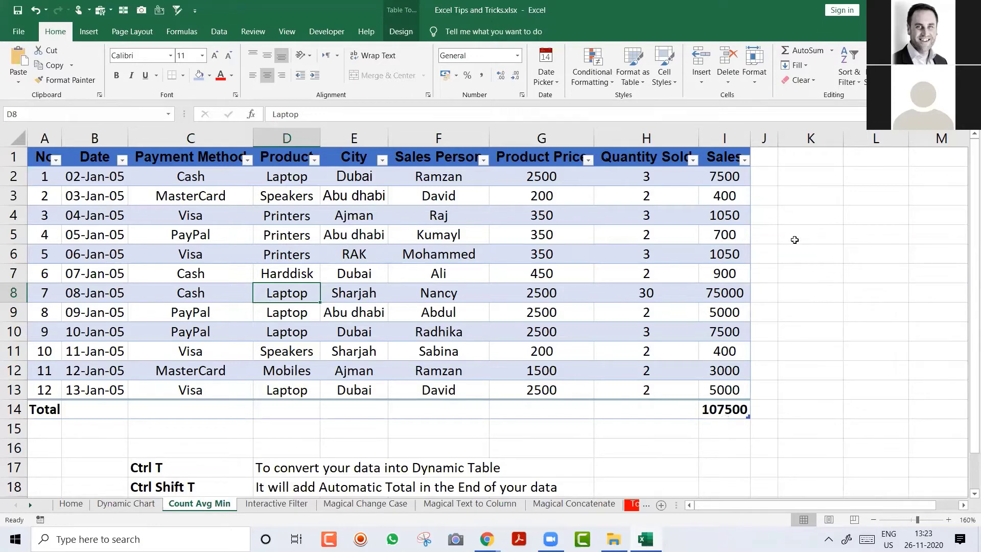
pyautogui.moveTo(751, 139); pyautogui.dragTo(763, 138)
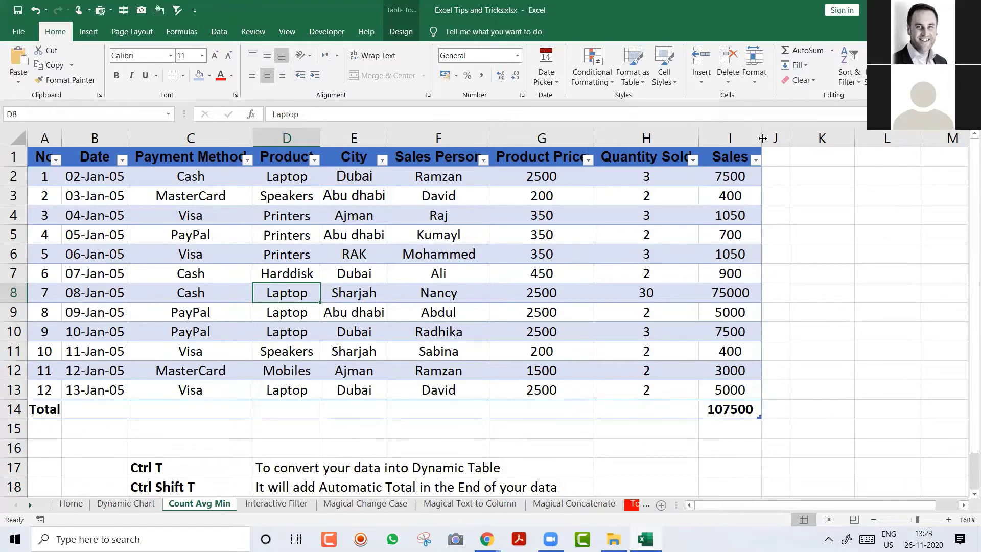
# Step: Try Average, Max and Min for the I14 total, settling on Average (8958.33)
pyautogui.click(722, 408)
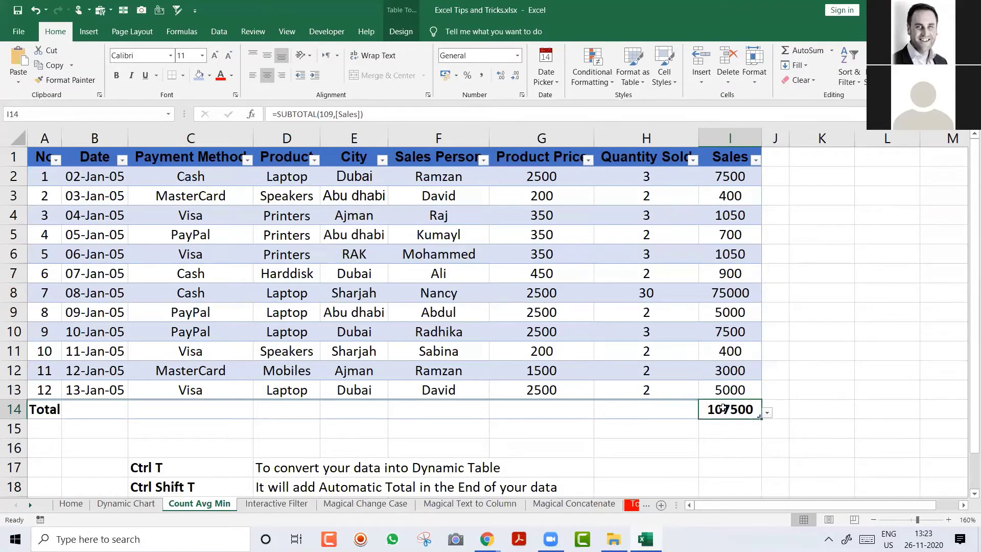
pyautogui.click(769, 414)
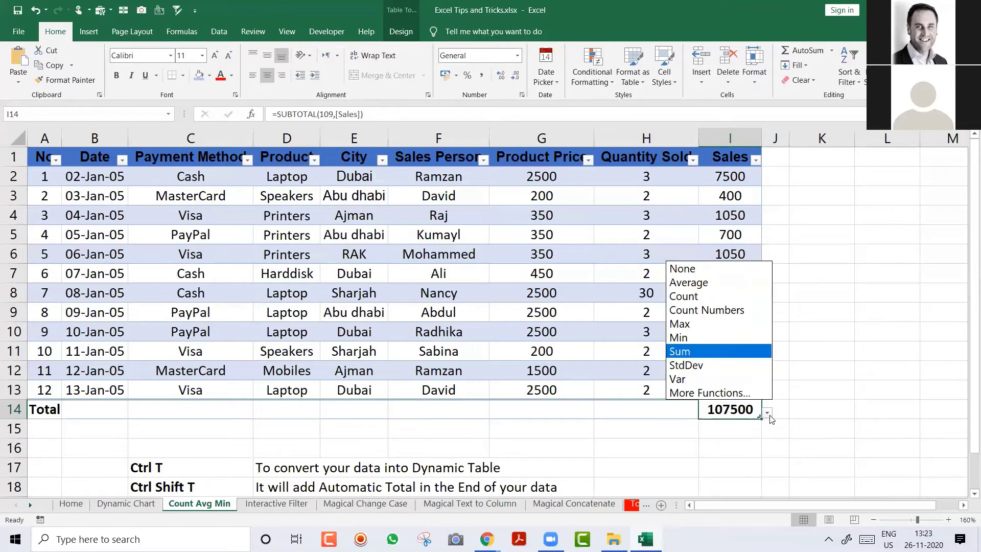
pyautogui.click(723, 287)
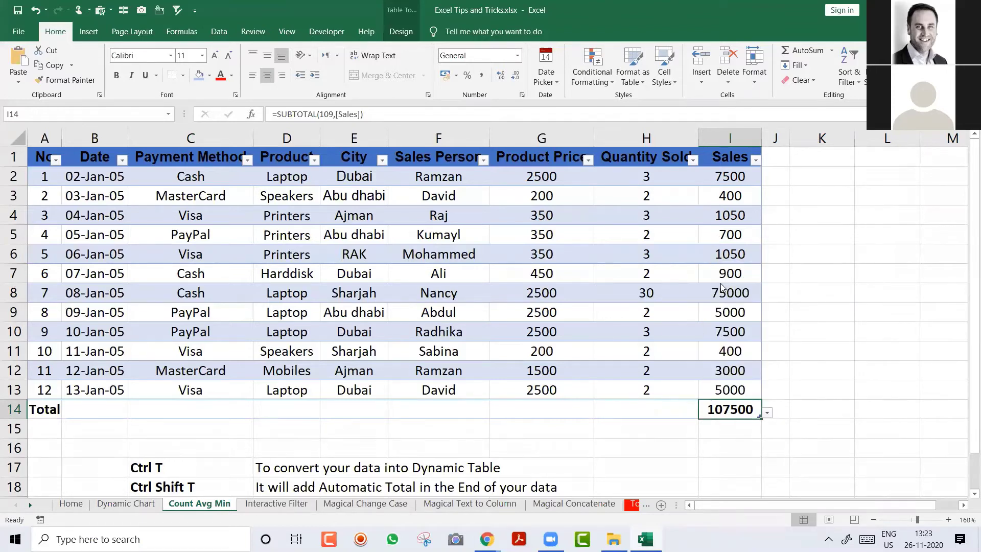
pyautogui.click(769, 415)
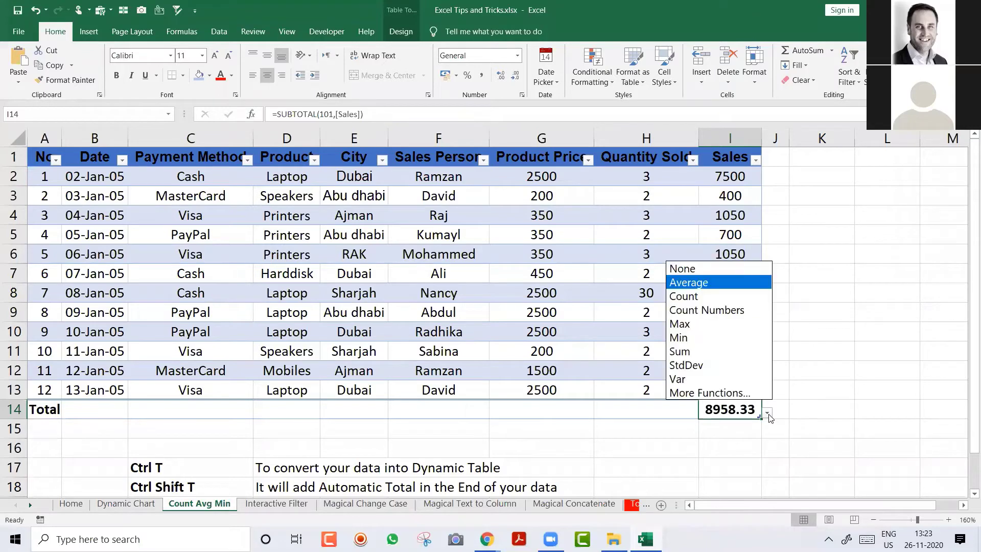
pyautogui.click(726, 329)
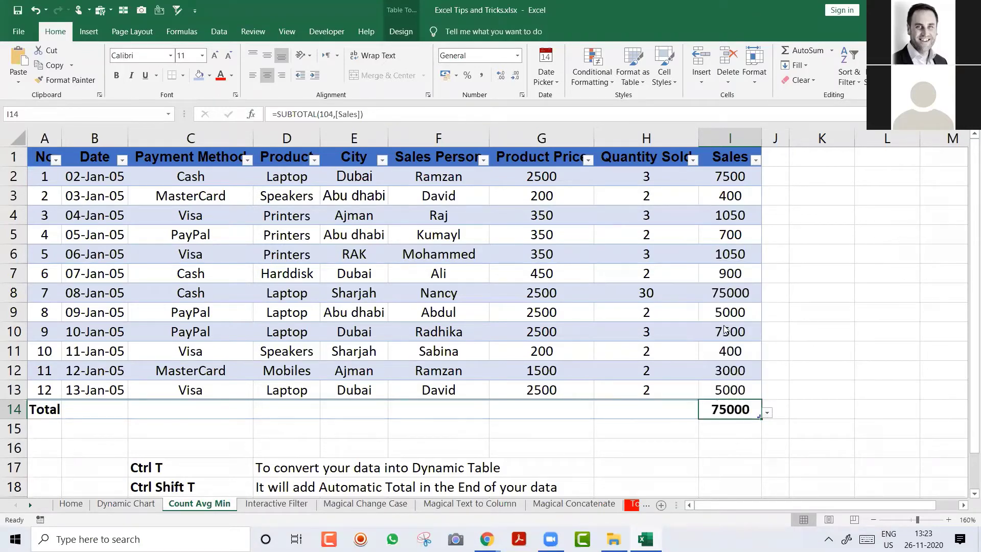
pyautogui.click(768, 414)
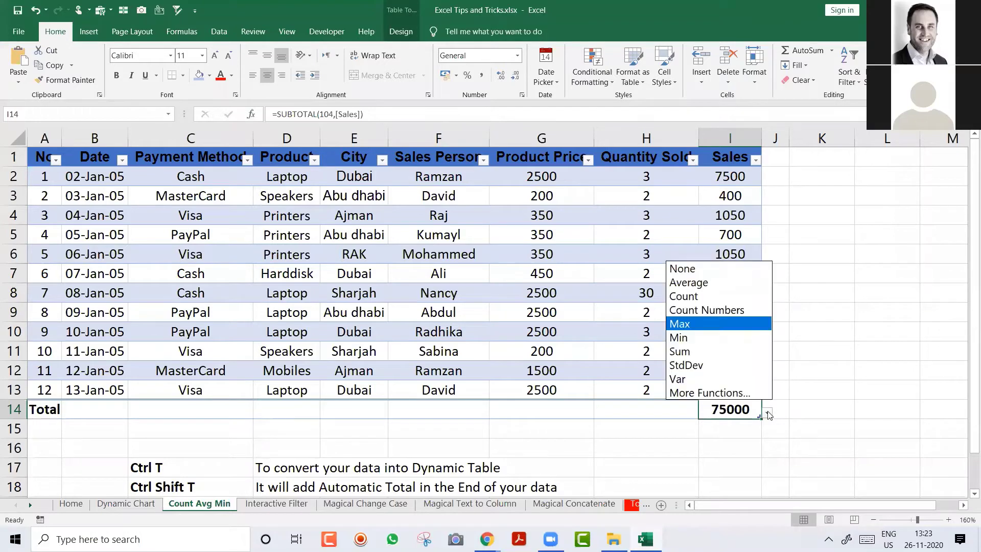
pyautogui.click(690, 338)
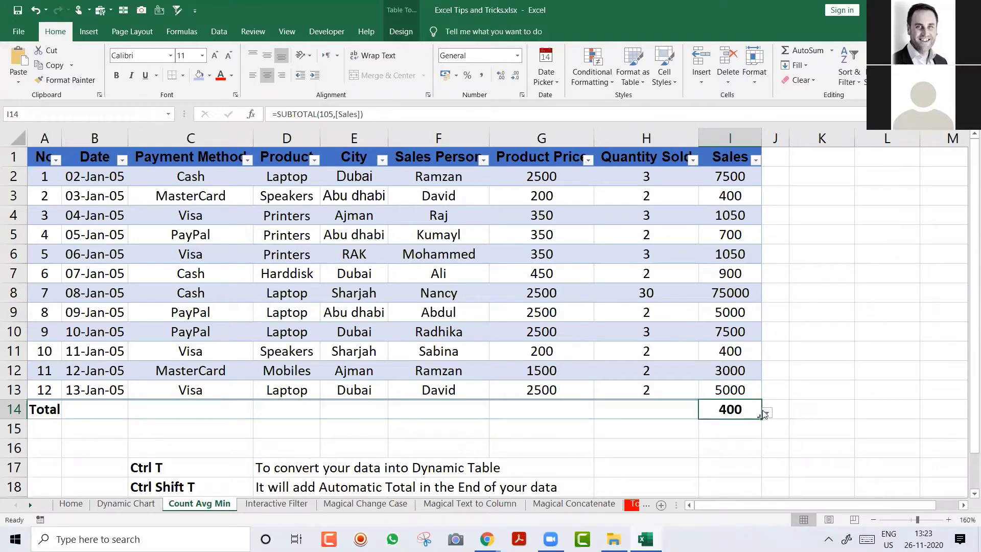
pyautogui.click(767, 414)
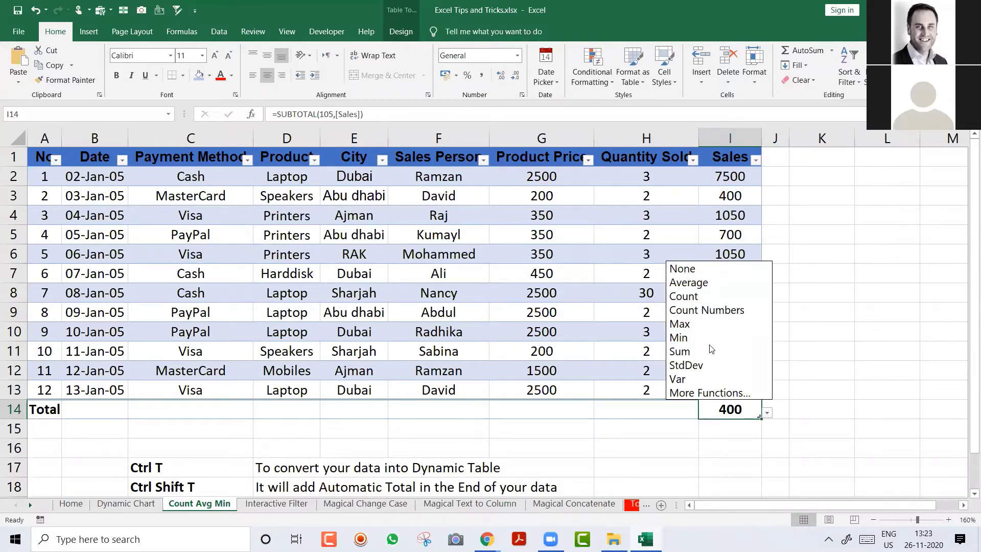
pyautogui.click(703, 282)
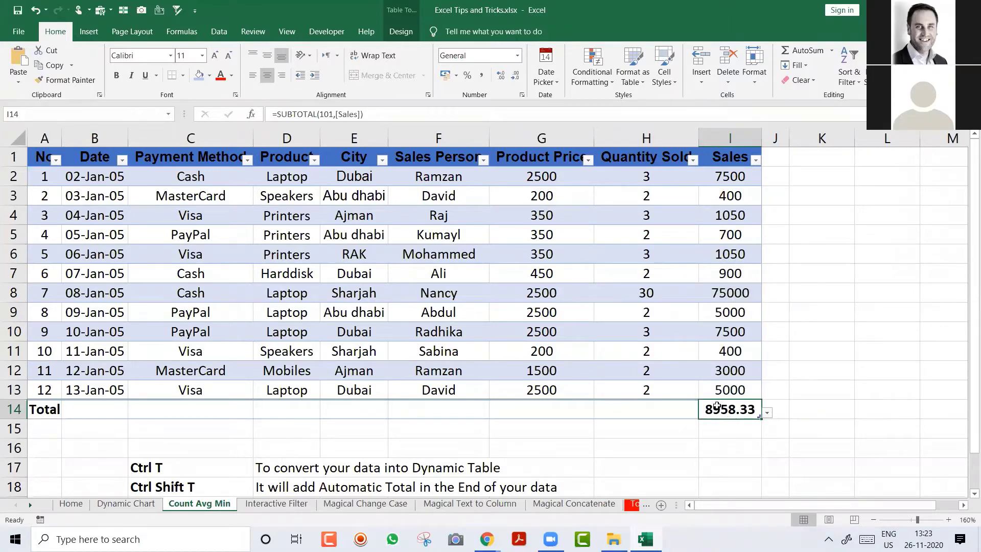
# Step: Filter the City column to show only Dubai rows
pyautogui.click(382, 160)
pyautogui.click(255, 302)
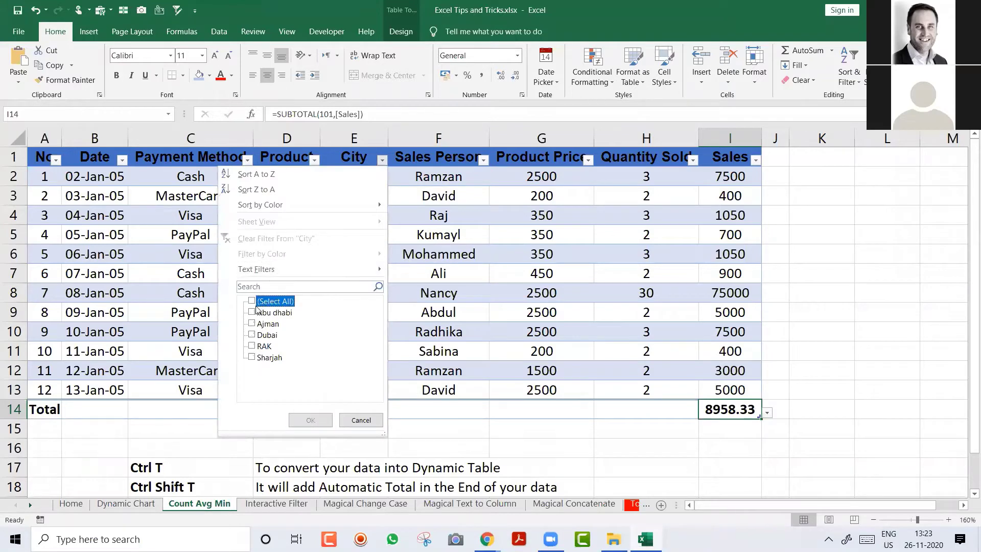
pyautogui.click(252, 335)
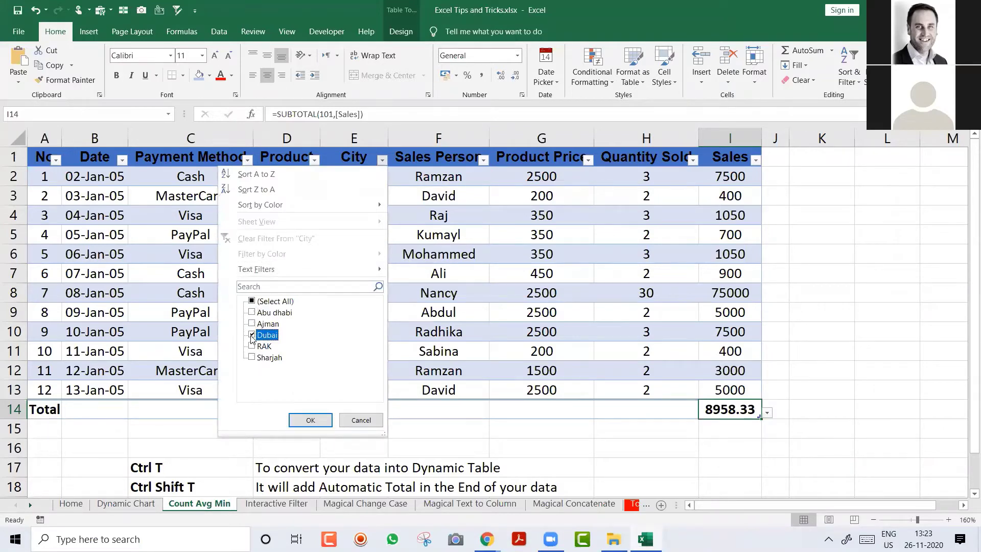
pyautogui.click(308, 420)
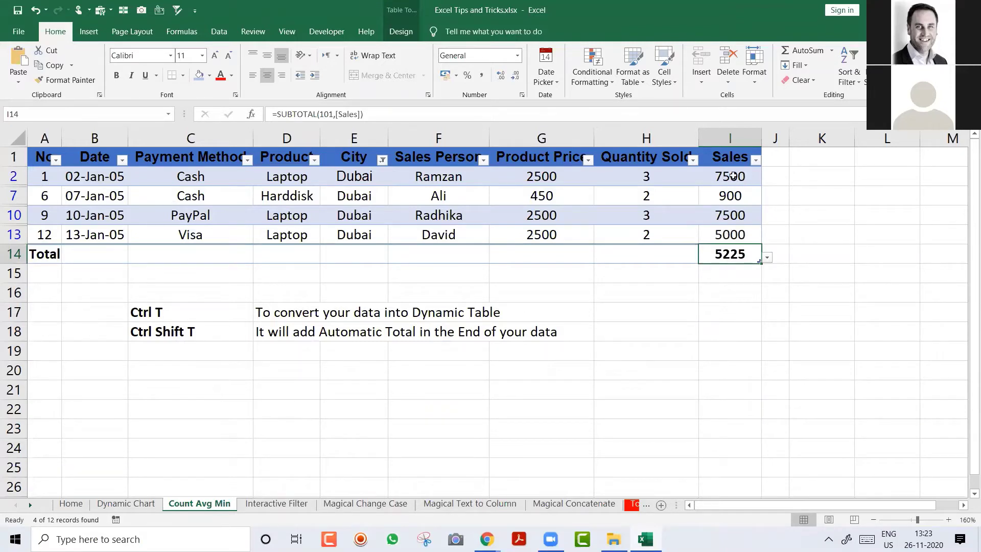
# Step: Select the visible Sales values to check them, then remove the table filters with Ctrl+Shift+L
pyautogui.click(712, 176)
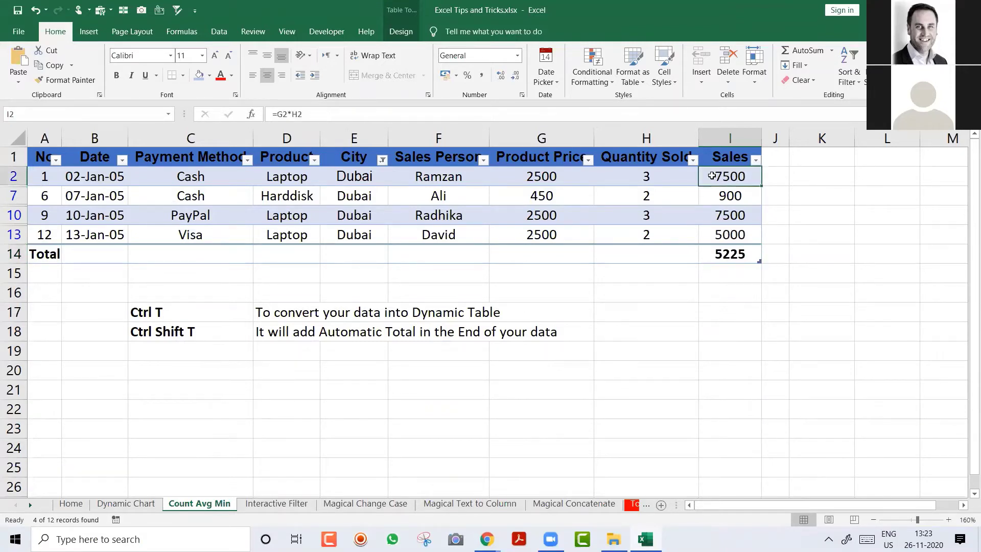
pyautogui.moveTo(712, 176); pyautogui.dragTo(730, 235)
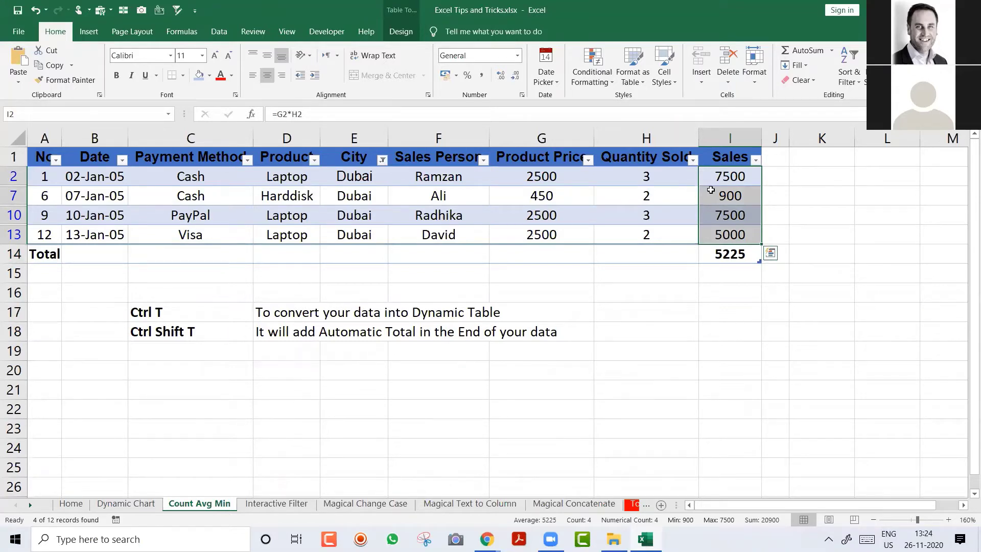
pyautogui.click(423, 198)
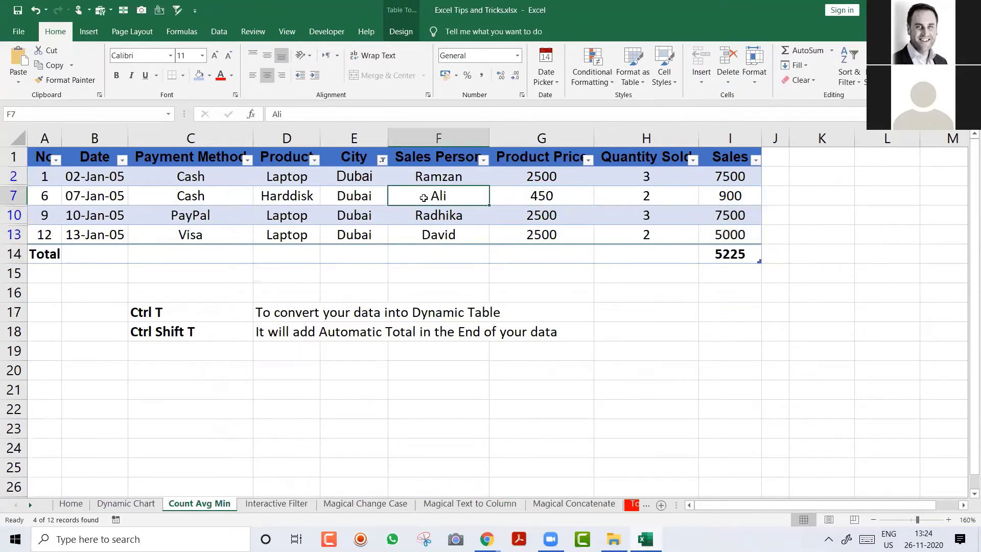
pyautogui.hotkey('ctrl', 'shift', 'l')
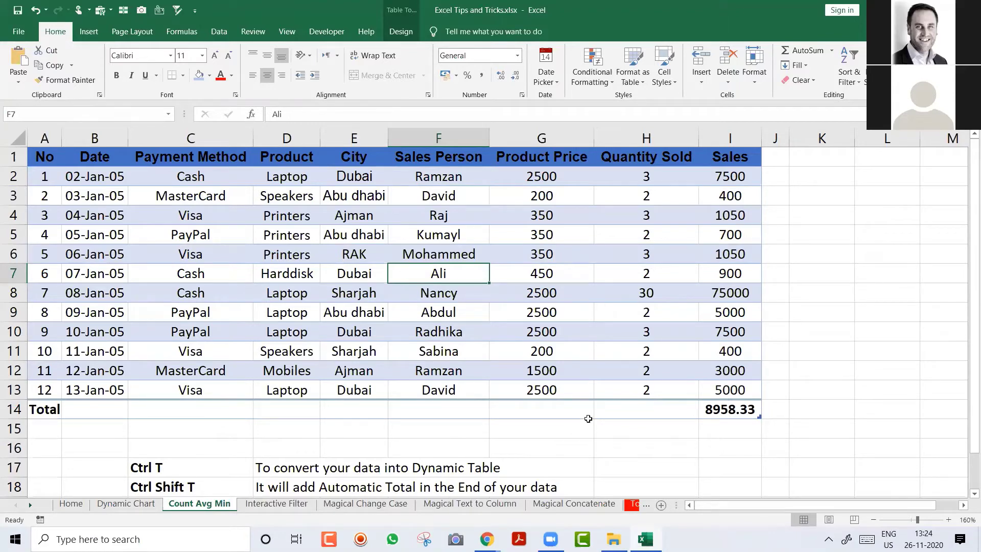
# Step: Set the Quantity Sold total cell H14 to Sum, showing 56
pyautogui.click(726, 410)
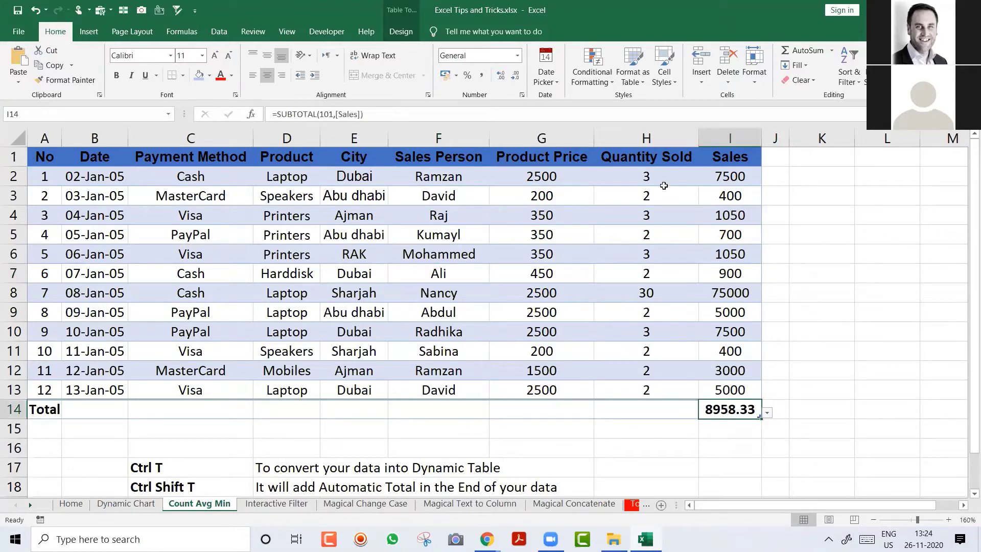
pyautogui.moveTo(648, 162); pyautogui.dragTo(662, 382)
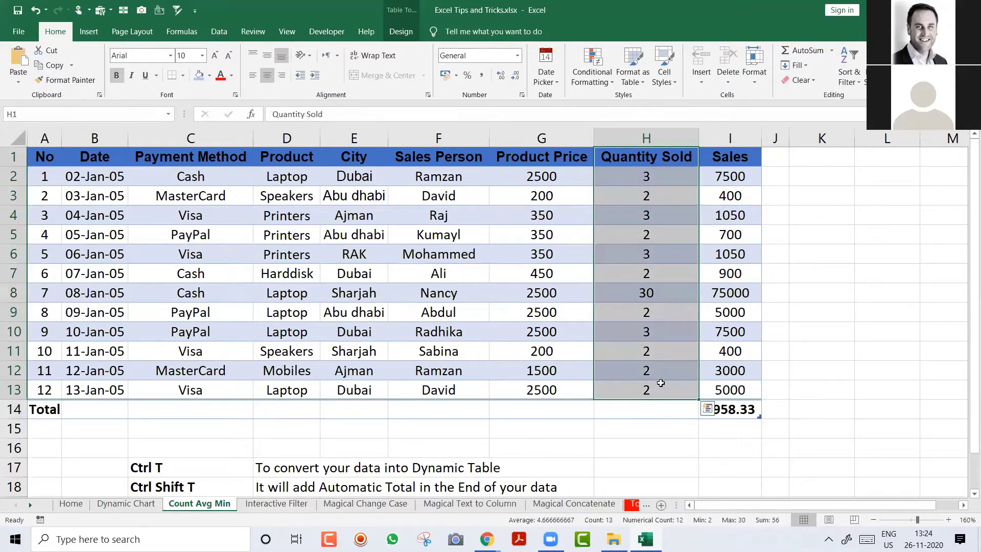
pyautogui.click(665, 411)
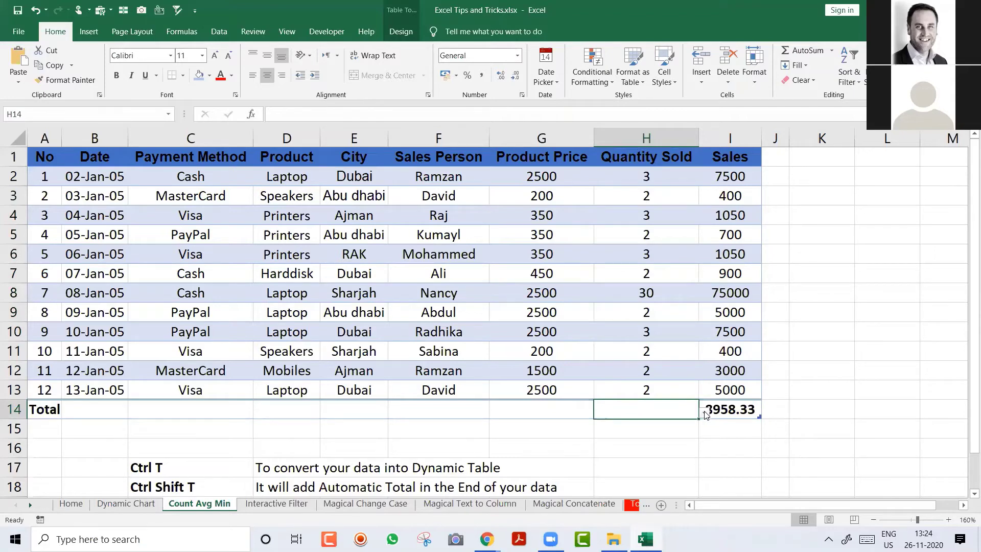
pyautogui.click(705, 413)
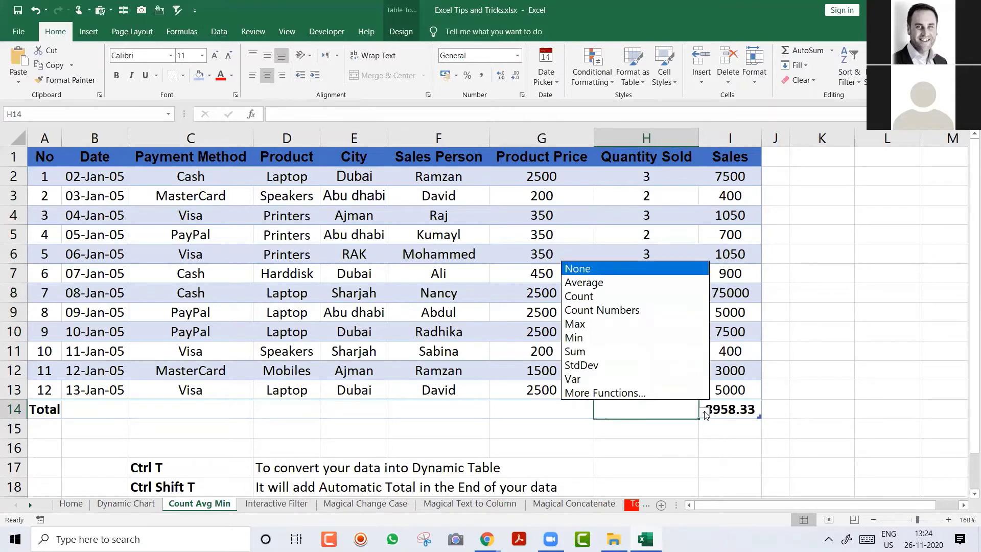
pyautogui.click(626, 352)
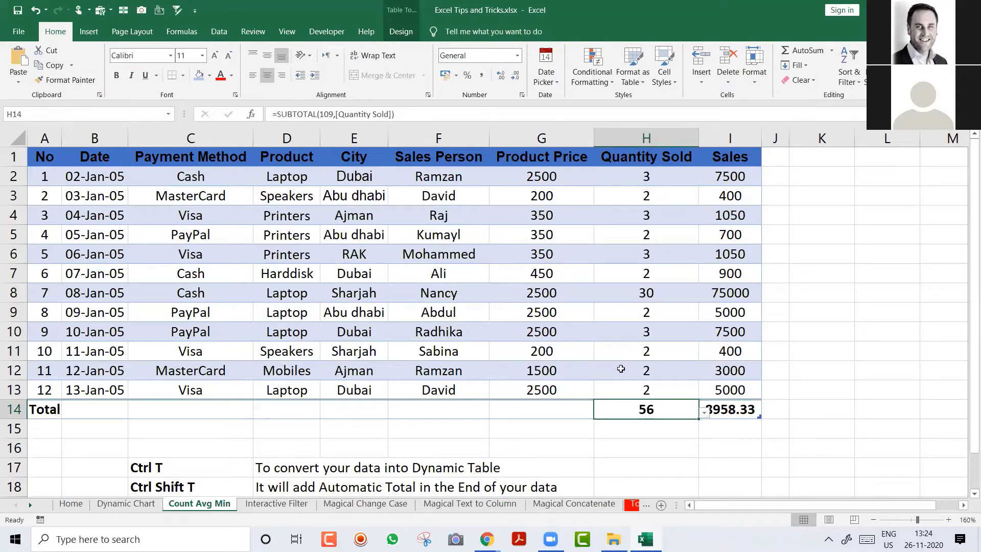
# Step: Set the Sales Person total cell F14 to Count, showing 12 entries
pyautogui.click(582, 411)
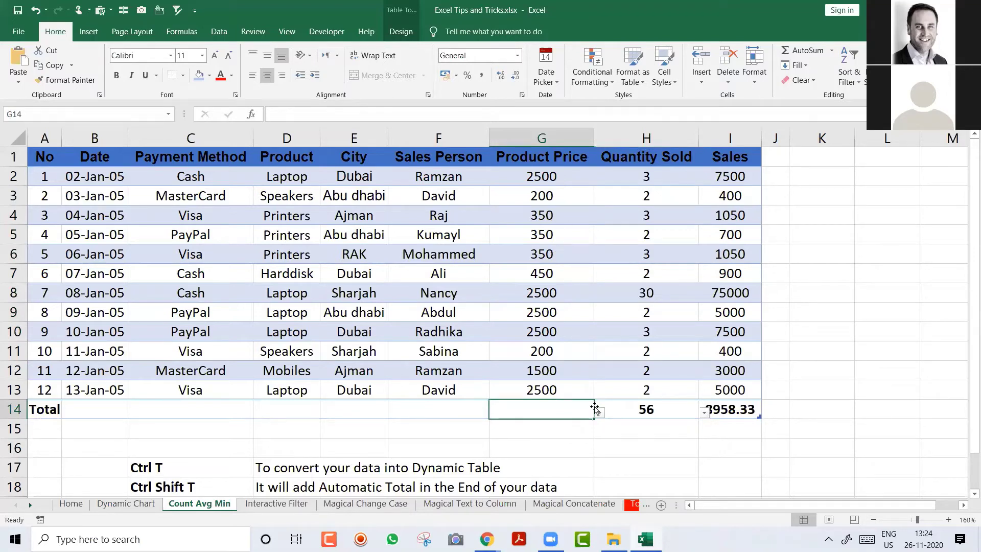
pyautogui.click(601, 414)
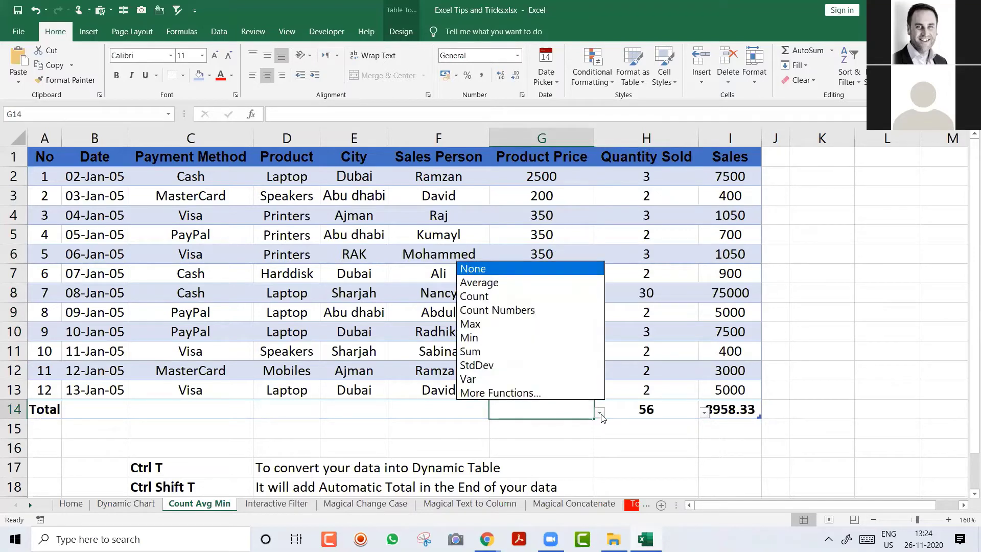
pyautogui.click(660, 403)
pyautogui.click(661, 407)
pyautogui.click(730, 408)
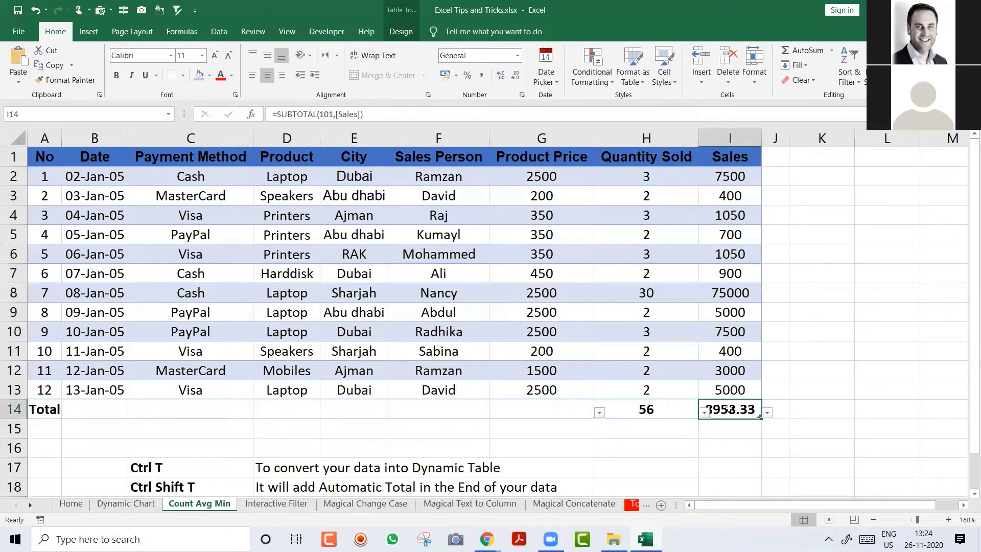
pyautogui.moveTo(467, 179); pyautogui.dragTo(475, 388)
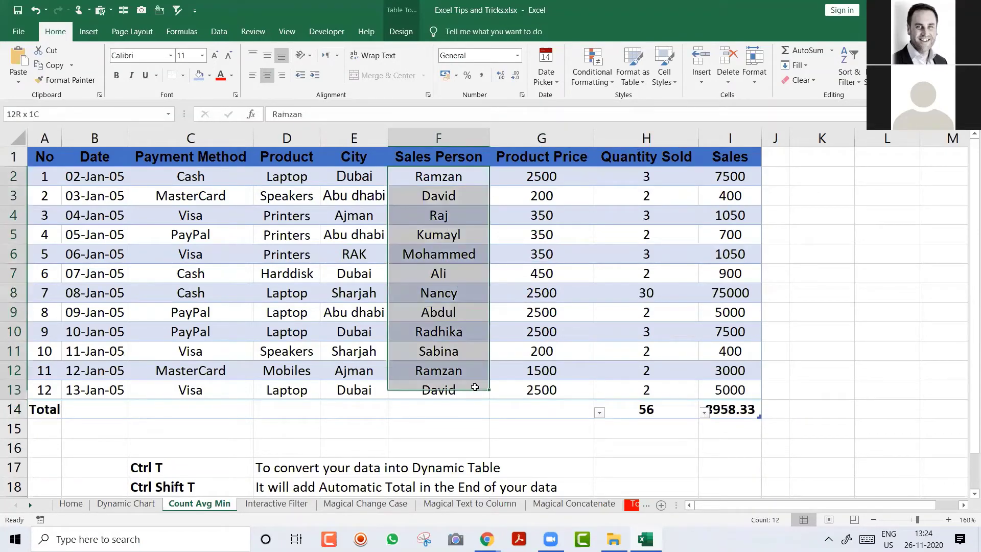
pyautogui.click(469, 408)
pyautogui.click(495, 412)
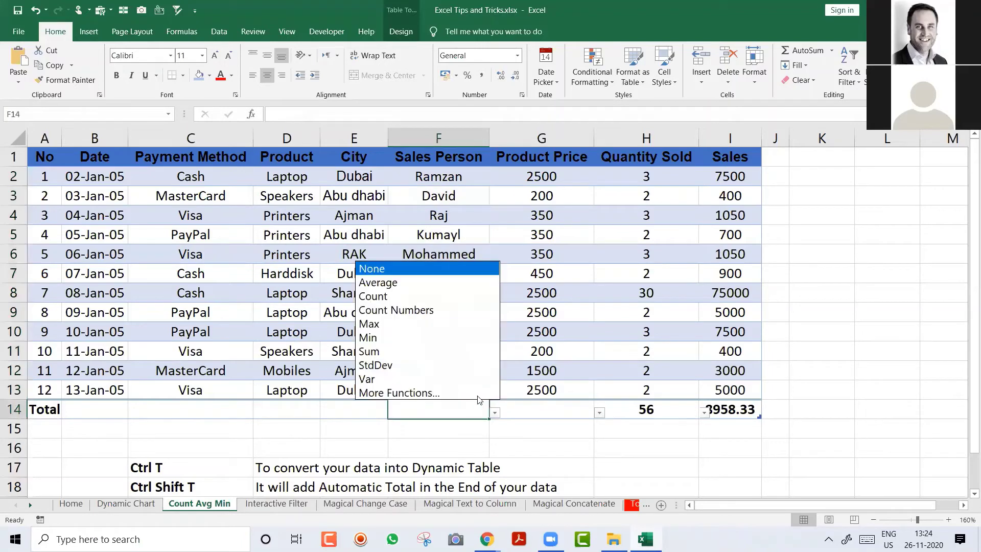
pyautogui.click(421, 296)
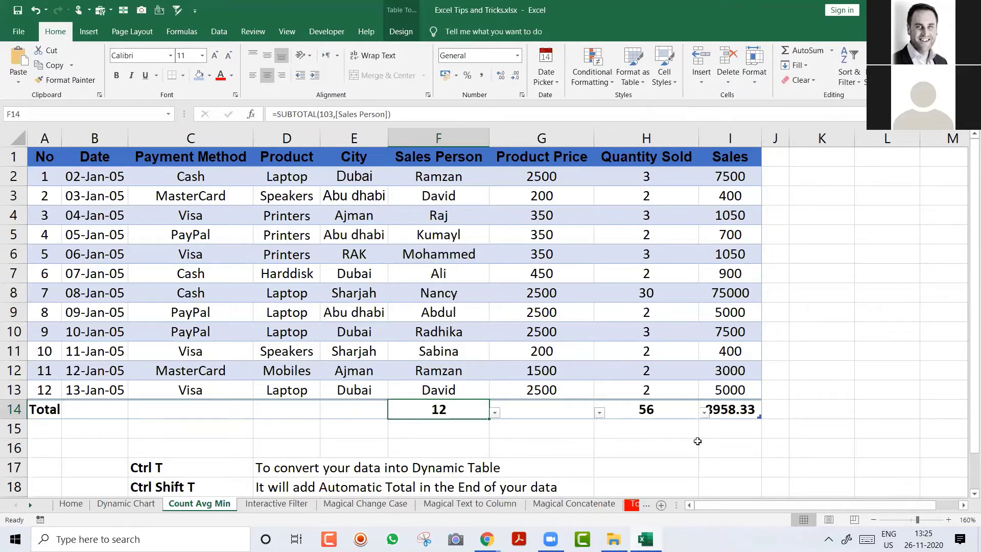
# Step: Delete the empty row 16 above the shortcut notes
pyautogui.click(208, 452)
pyautogui.hotkey('shift', 'space')
pyautogui.hotkey('ctrl', '-')
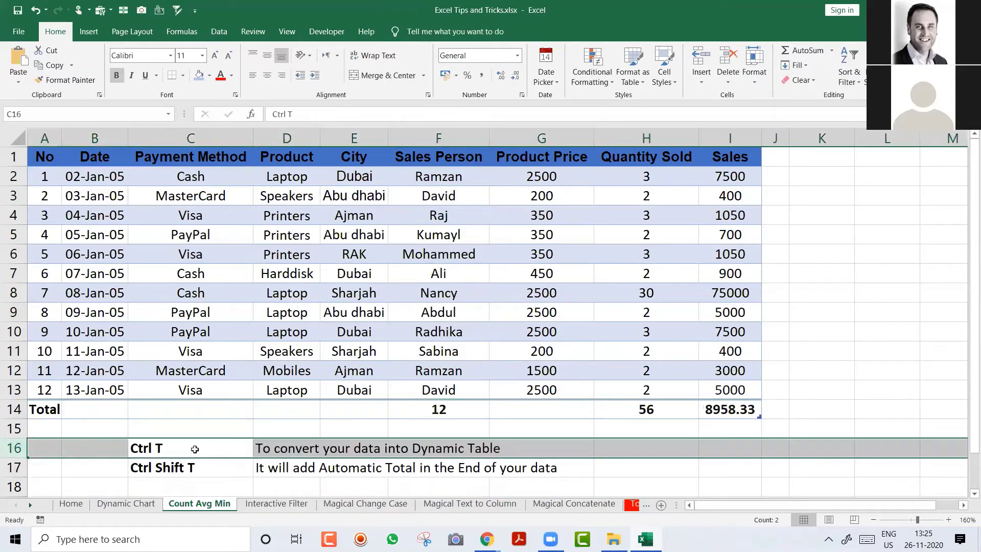
# Step: Fill the Ctrl T and Ctrl Shift T cells C16:C17 light gold
pyautogui.moveTo(198, 449); pyautogui.dragTo(197, 470)
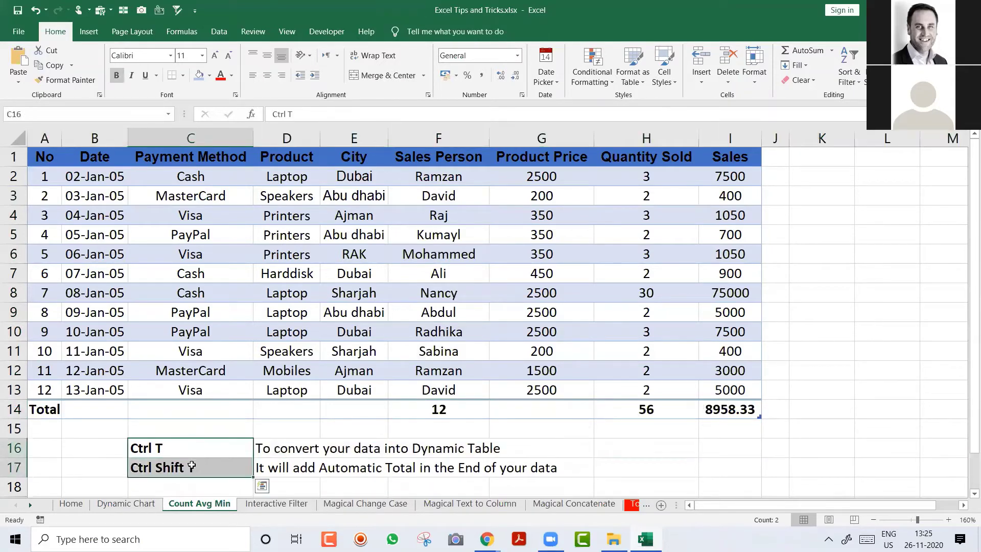
pyautogui.click(209, 75)
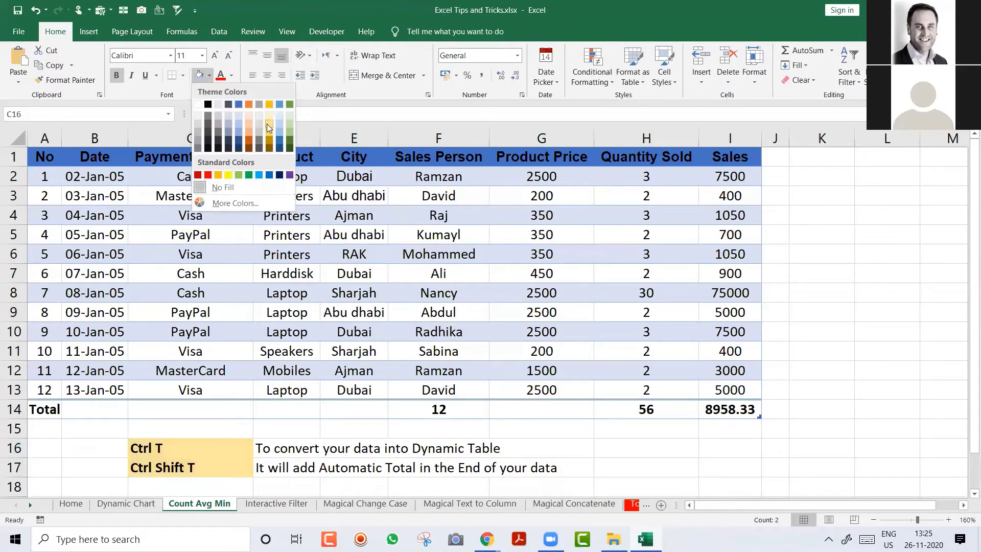
pyautogui.click(267, 124)
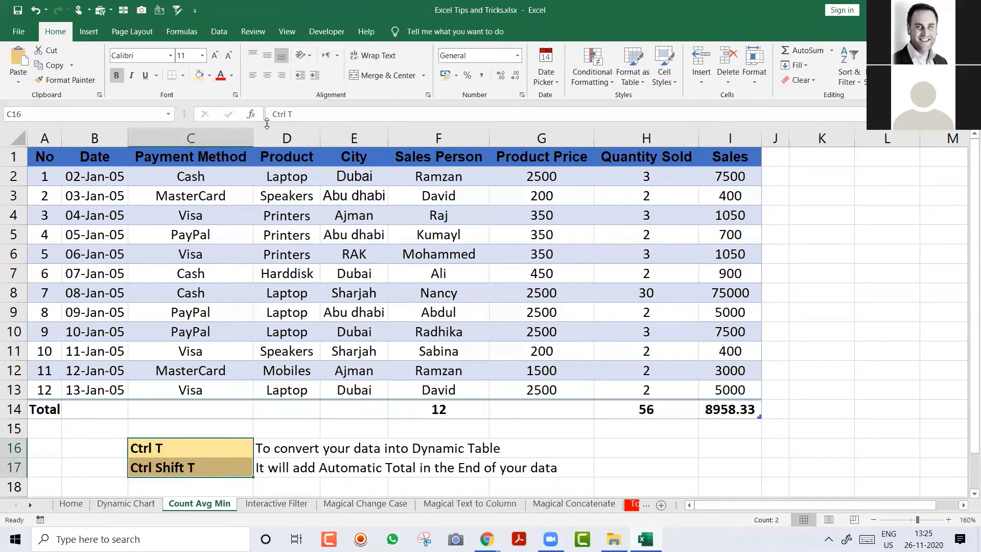
pyautogui.click(534, 211)
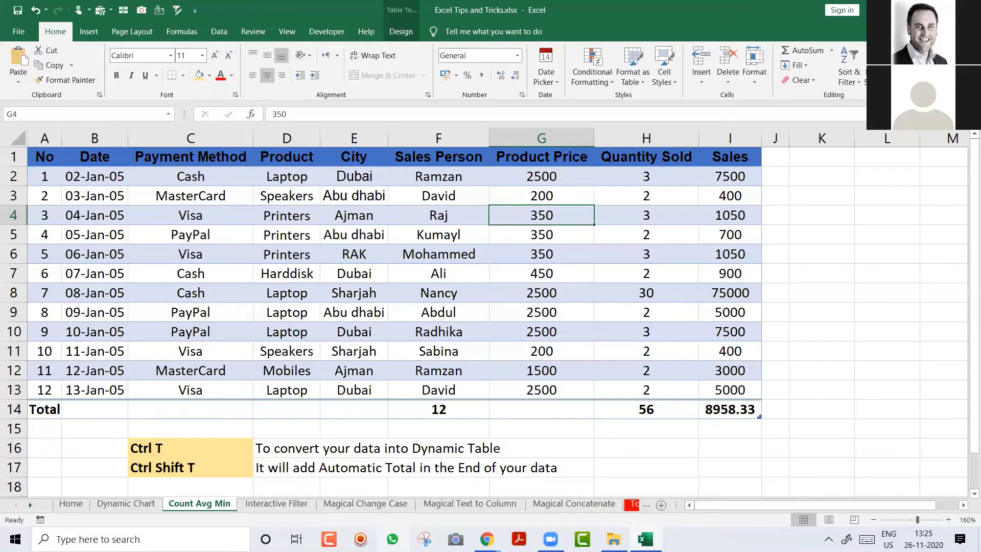
# Step: Go to the Dynamic Chart sheet with the Months/Sales table and its column chart
pyautogui.click(613, 446)
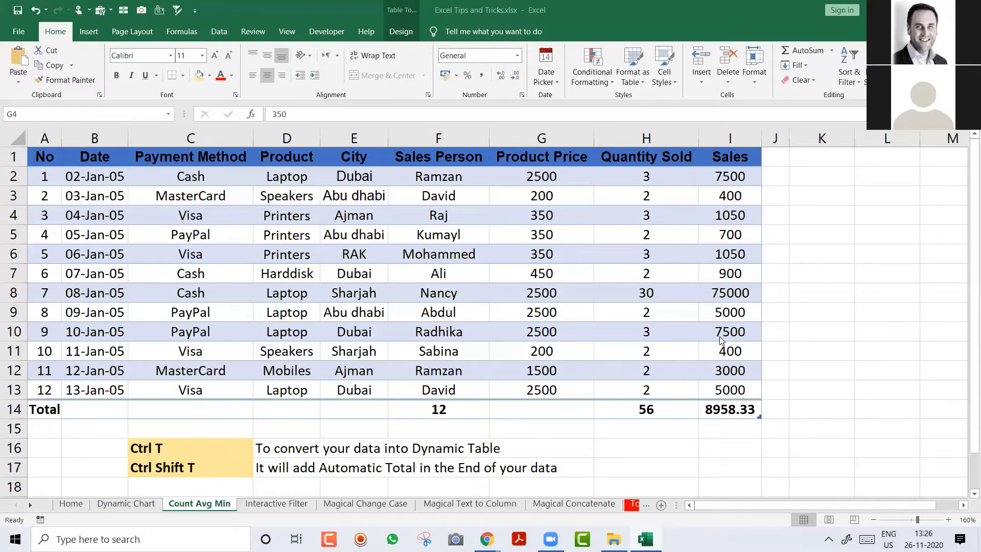
pyautogui.click(136, 505)
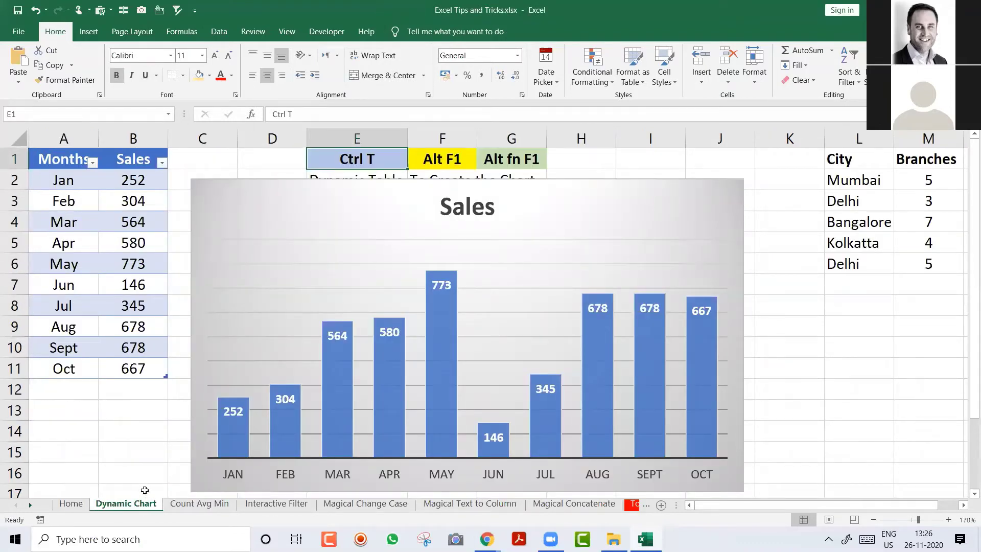
# Step: Pass through the Count Avg Min sheet and open the Interactive Filter sheet
pyautogui.click(181, 505)
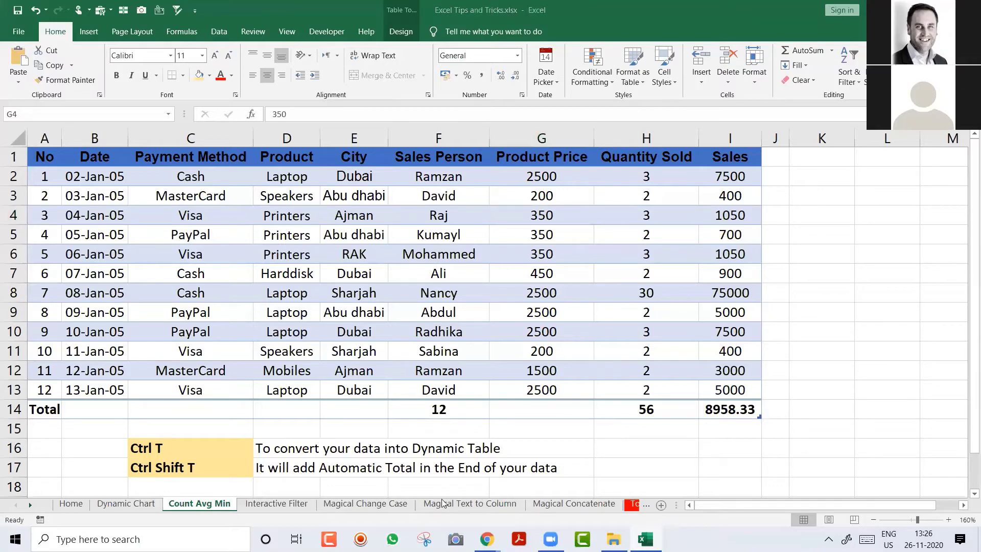
pyautogui.click(260, 505)
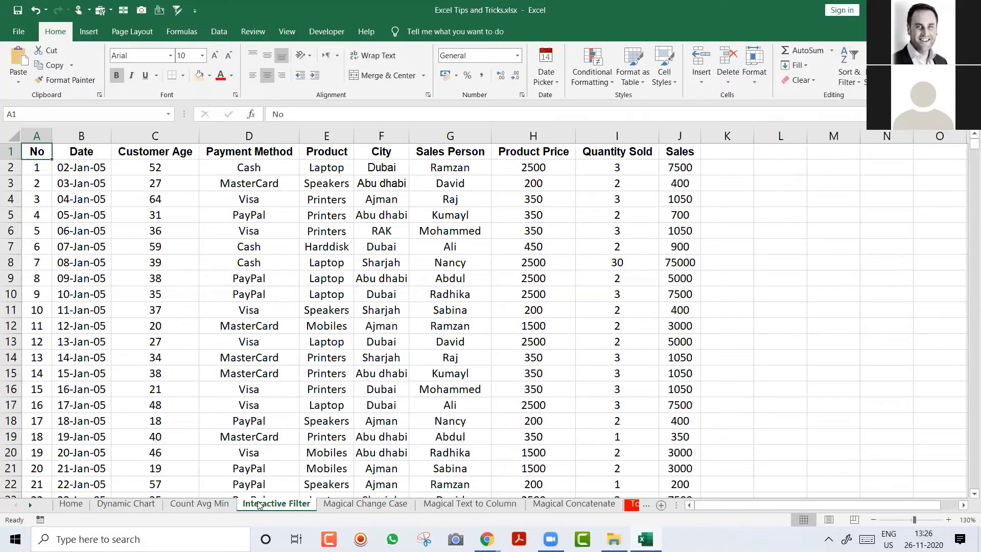
# Step: Check the data ends at record 3207, return to the top, and widen the City column
pyautogui.hotkey('ctrl', 'Down')
pyautogui.press('Down')
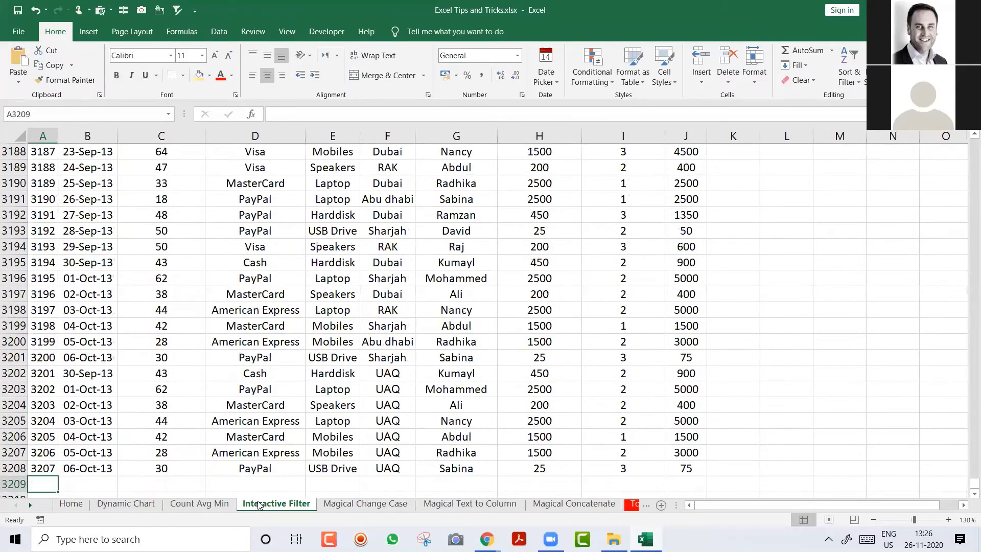
pyautogui.press('Up')
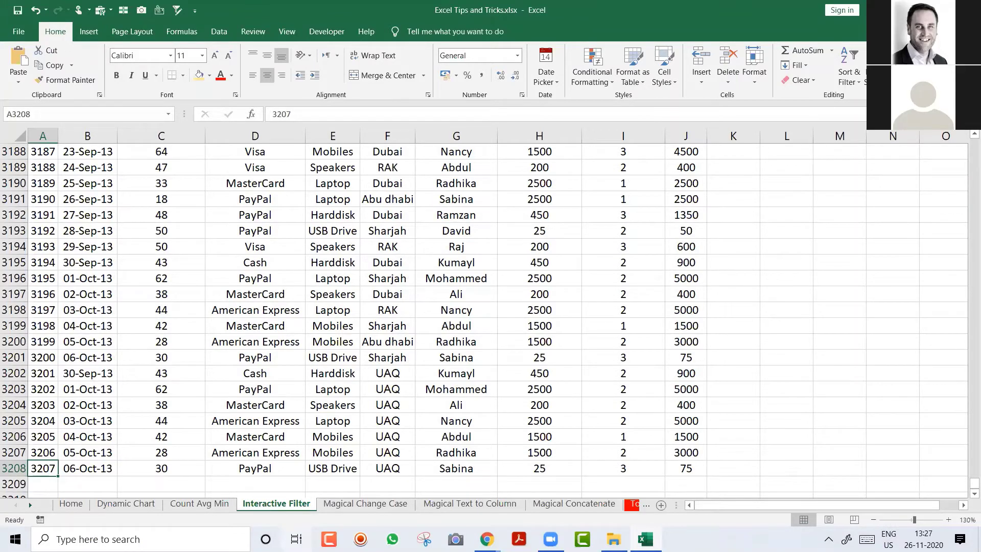
pyautogui.click(165, 312)
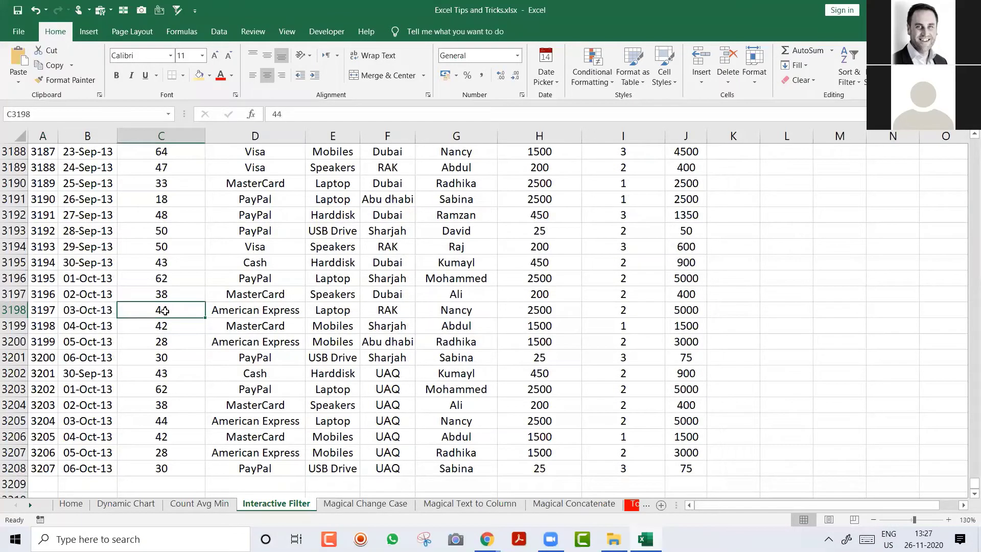
pyautogui.hotkey('ctrl', 'Up')
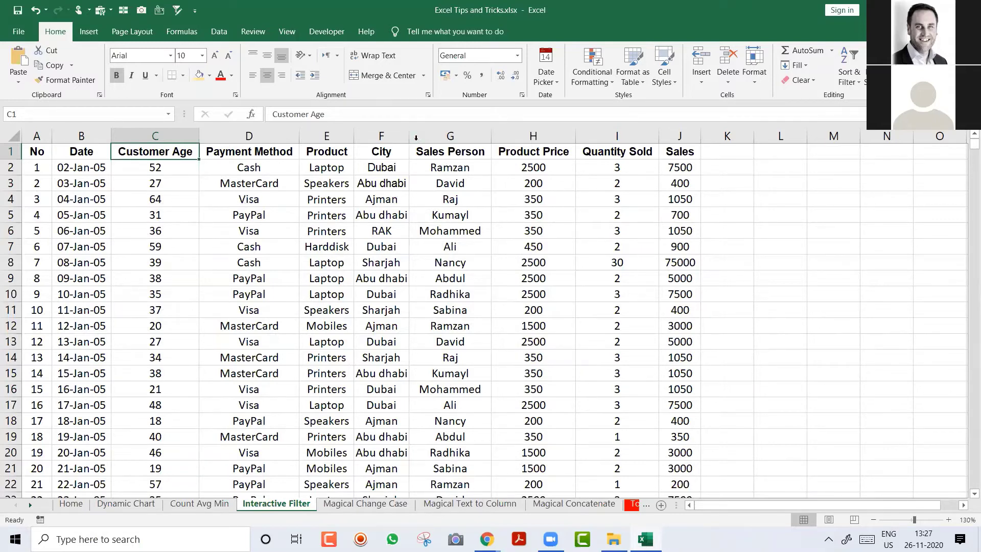
pyautogui.moveTo(409, 137); pyautogui.dragTo(424, 137)
pyautogui.click(405, 167)
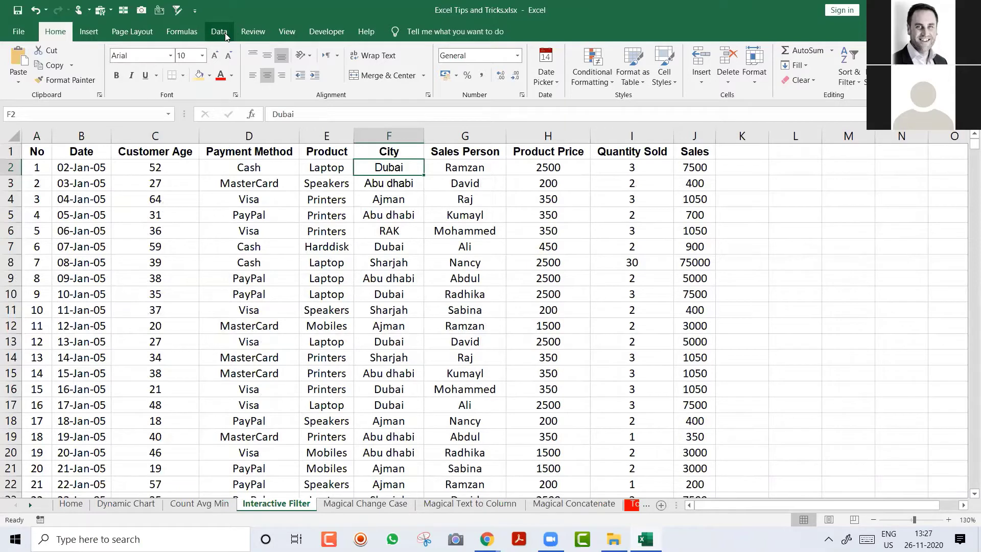
# Step: Add header filters and show only Dubai rows in the City column
pyautogui.click(225, 34)
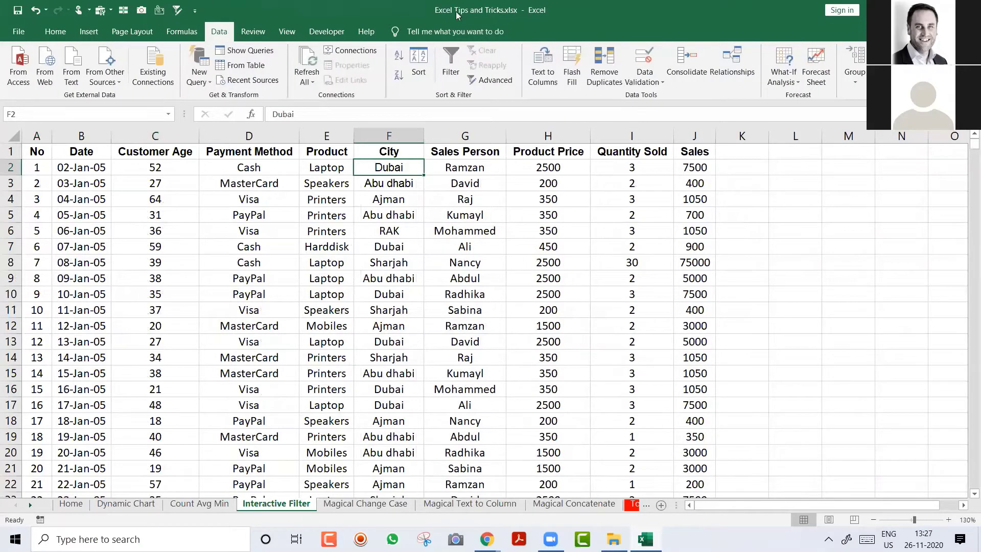
pyautogui.click(451, 64)
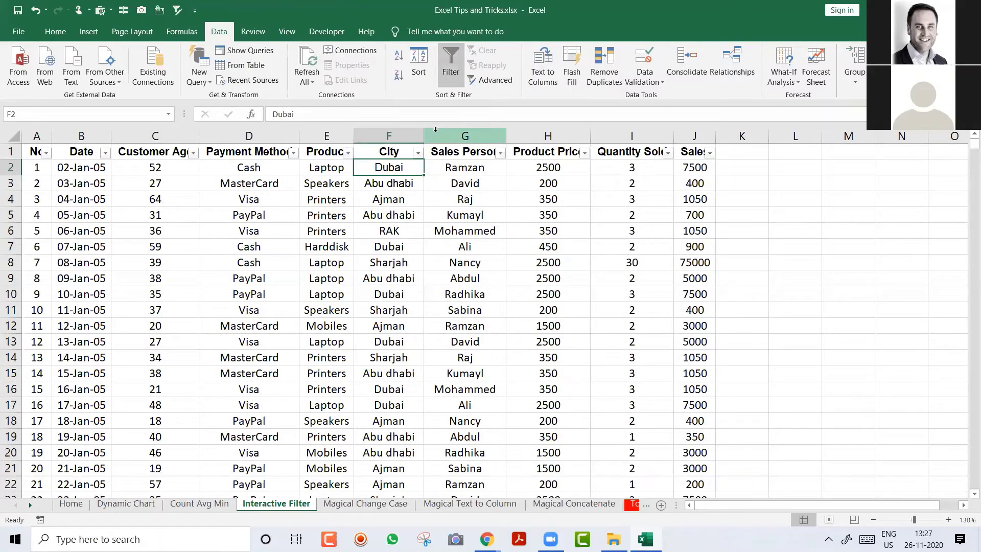
pyautogui.click(416, 153)
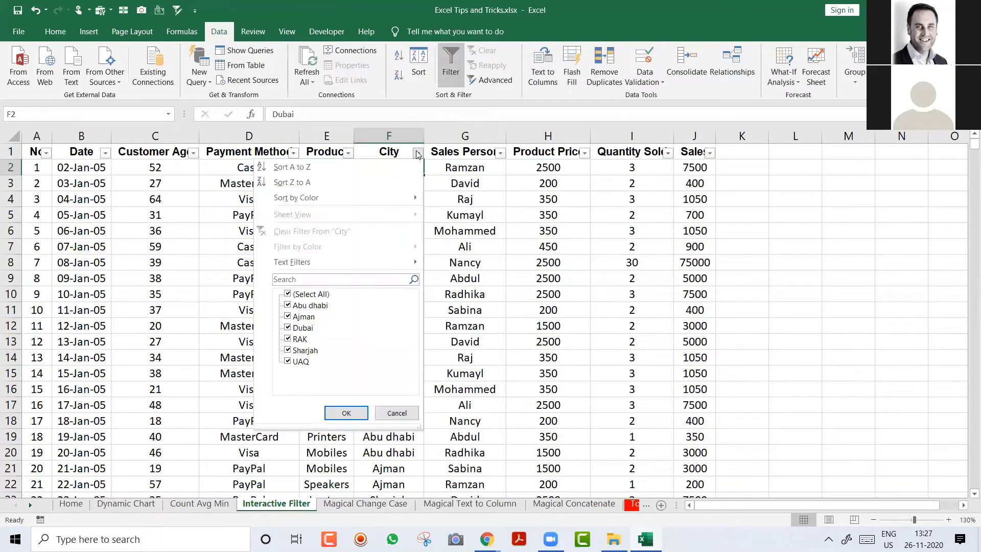
pyautogui.click(304, 294)
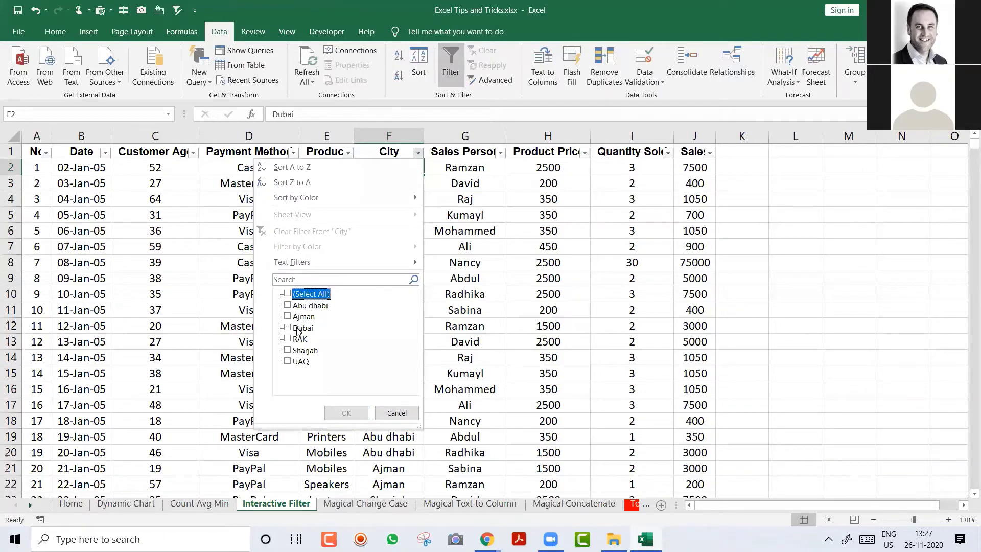
pyautogui.click(296, 328)
pyautogui.click(353, 411)
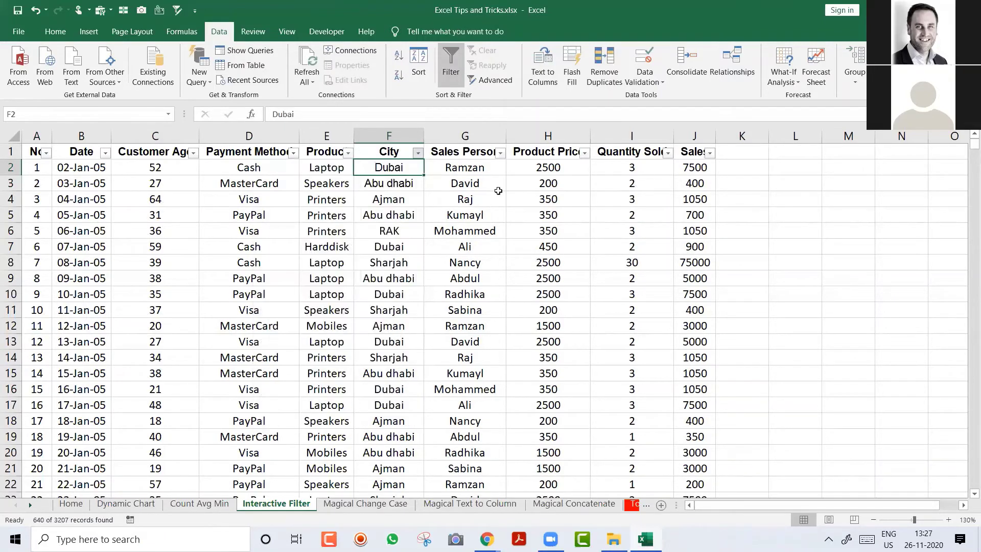
# Step: Narrow to one sales person's Laptop sales (9 records), then clear all filters
pyautogui.click(501, 153)
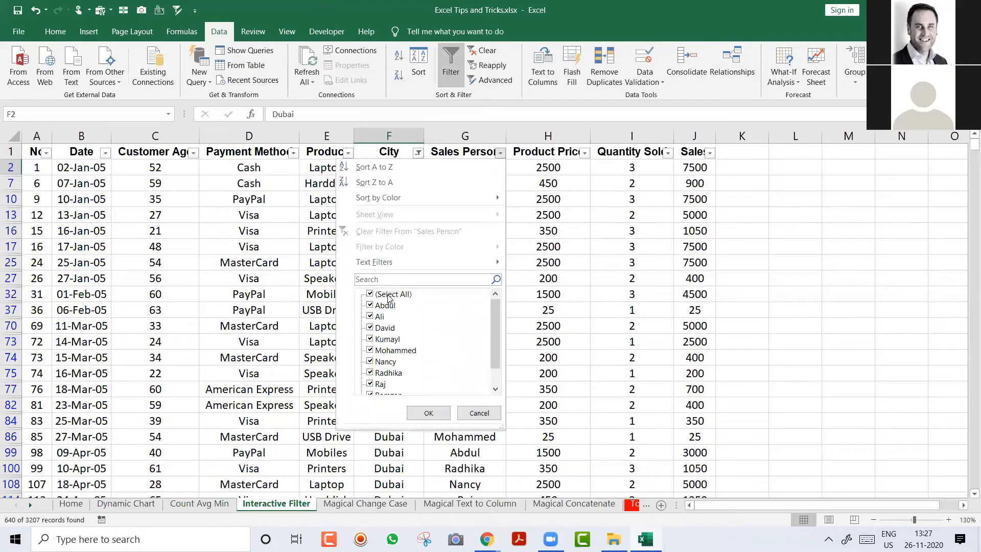
pyautogui.write('ramz')
pyautogui.press('Return')
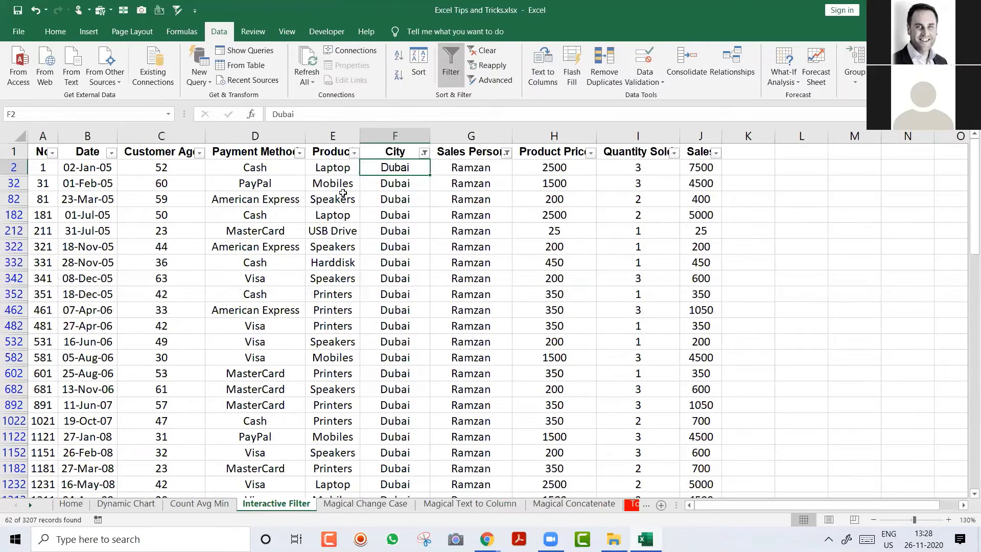
pyautogui.click(355, 158)
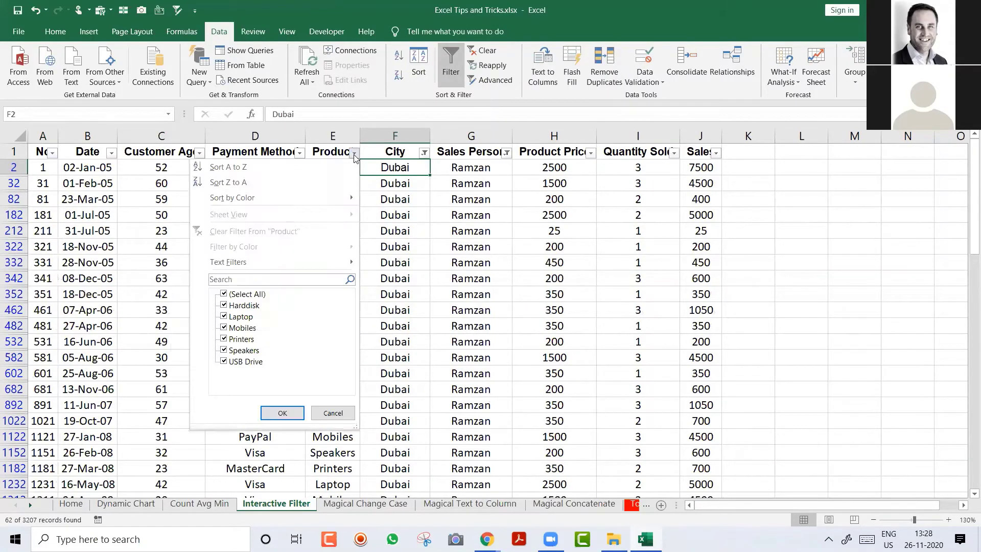
pyautogui.click(223, 295)
pyautogui.click(224, 317)
pyautogui.click(284, 414)
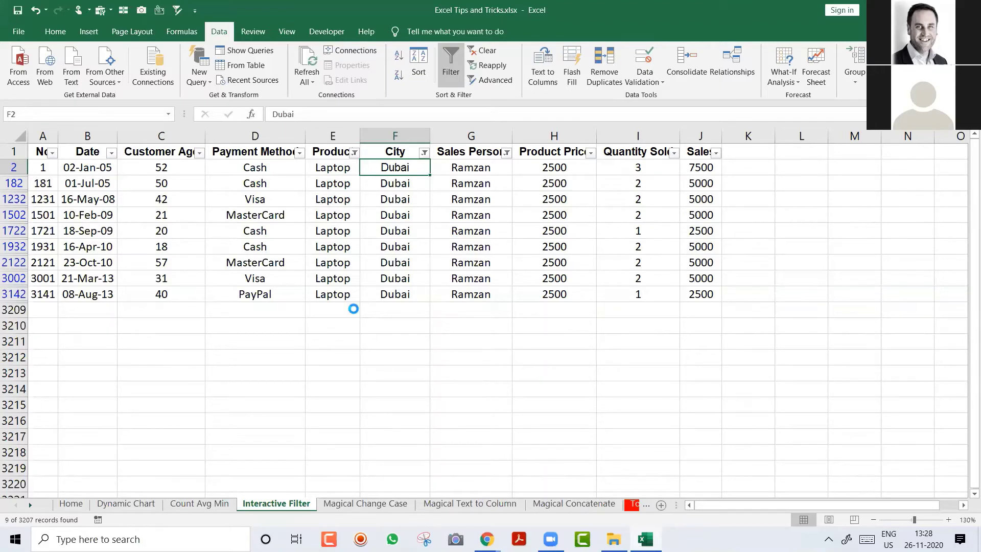
pyautogui.hotkey('ctrl', 'shift', 'l')
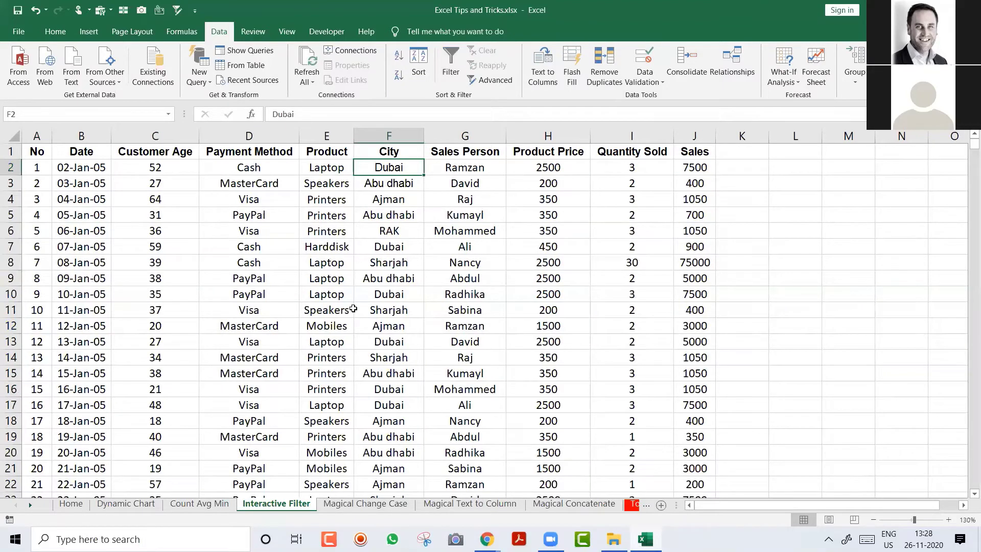
pyautogui.press('Home')
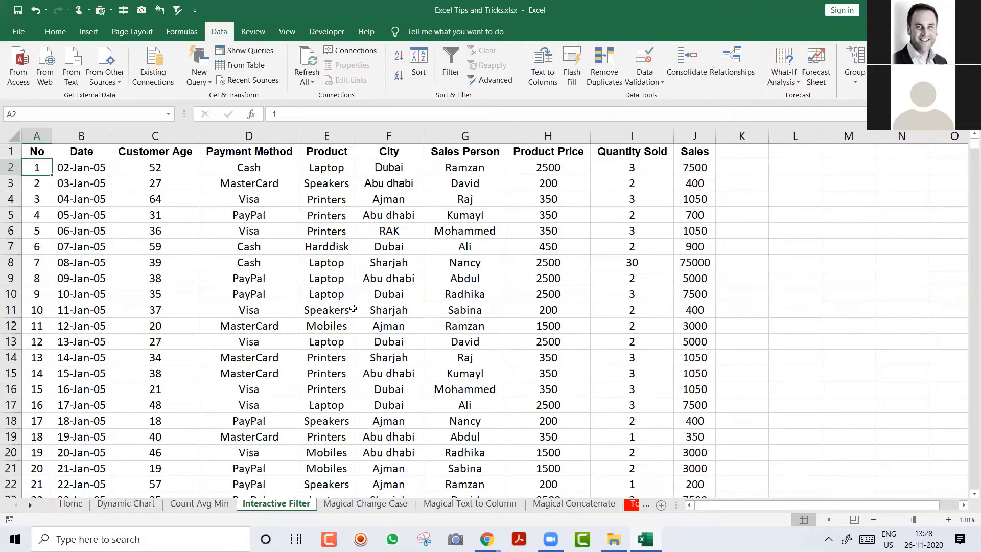
pyautogui.press('Up')
pyautogui.hotkey('shift', 'space')
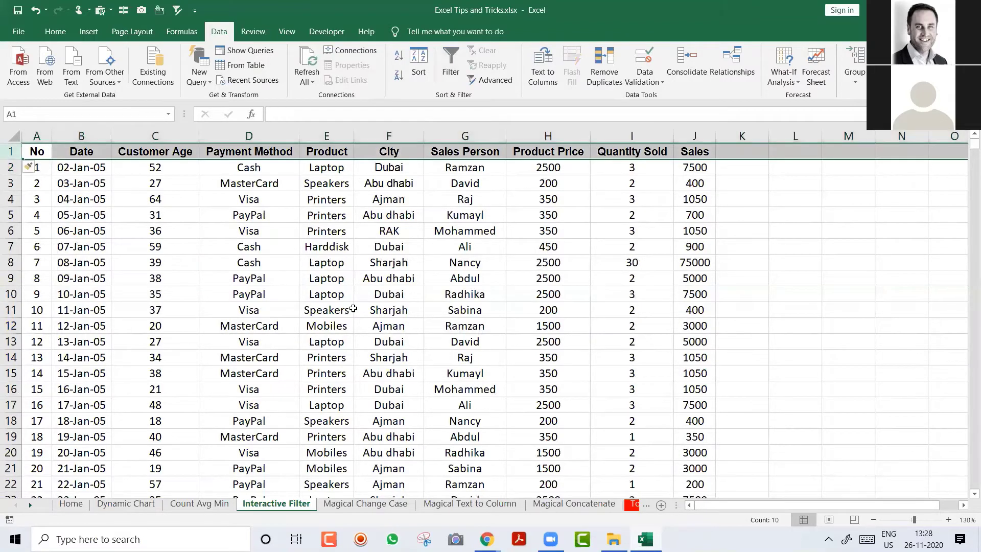
pyautogui.hotkey('ctrl', 'shift', '+')
pyautogui.hotkey('ctrl', 'shift', '+')
pyautogui.hotkey('ctrl', 'shift', '+')
pyautogui.hotkey('ctrl', 'shift', '+')
pyautogui.hotkey('ctrl', 'shift', '+')
pyautogui.hotkey('ctrl', 'shift', '+')
pyautogui.hotkey('ctrl', 'shift', '+')
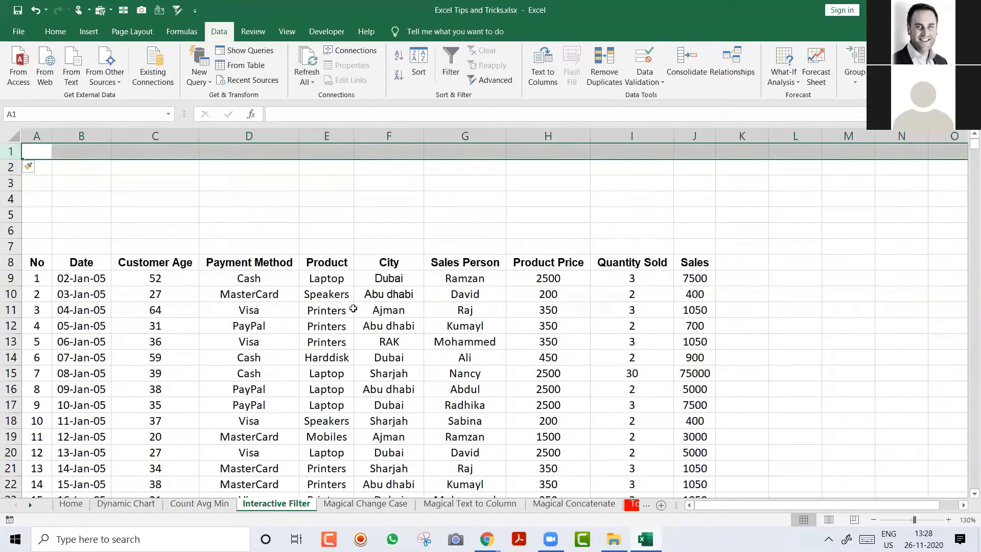
pyautogui.hotkey('ctrl', 'shift', '+')
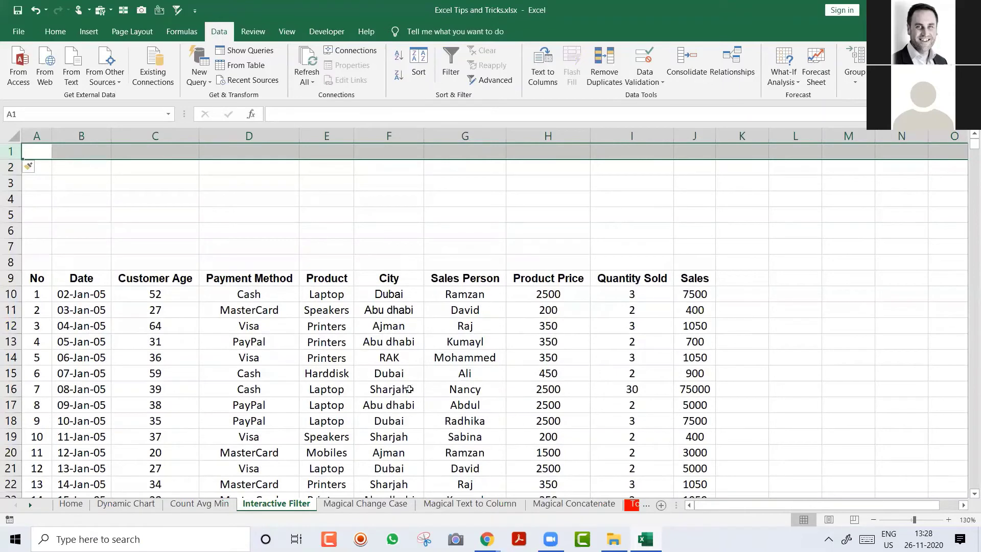
pyautogui.click(390, 357)
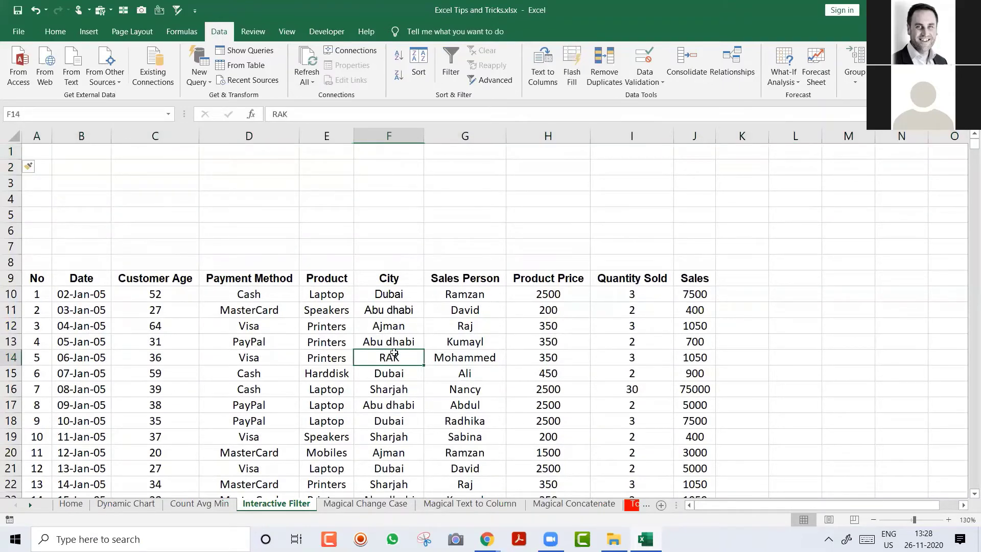
pyautogui.click(150, 504)
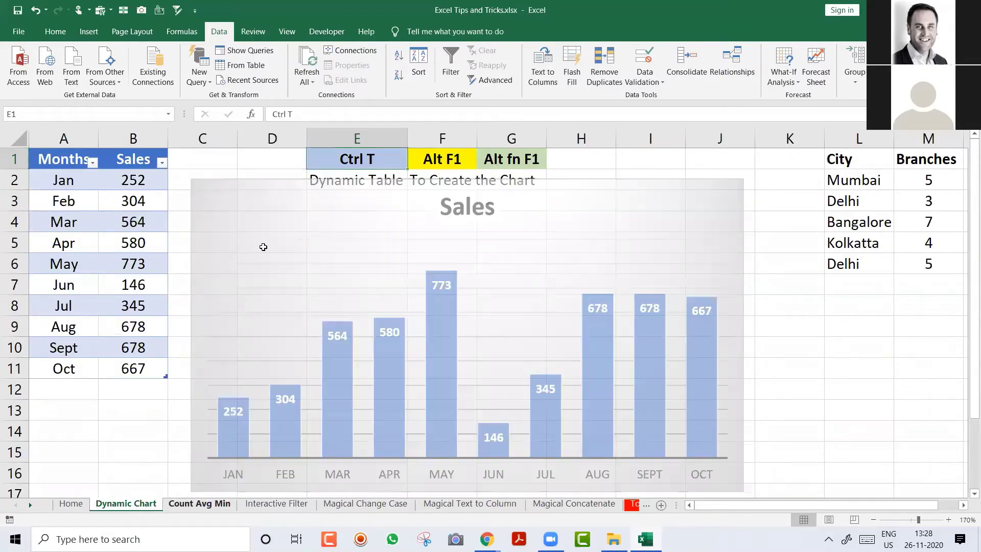
pyautogui.hotkey('ctrl', 'pagedown')
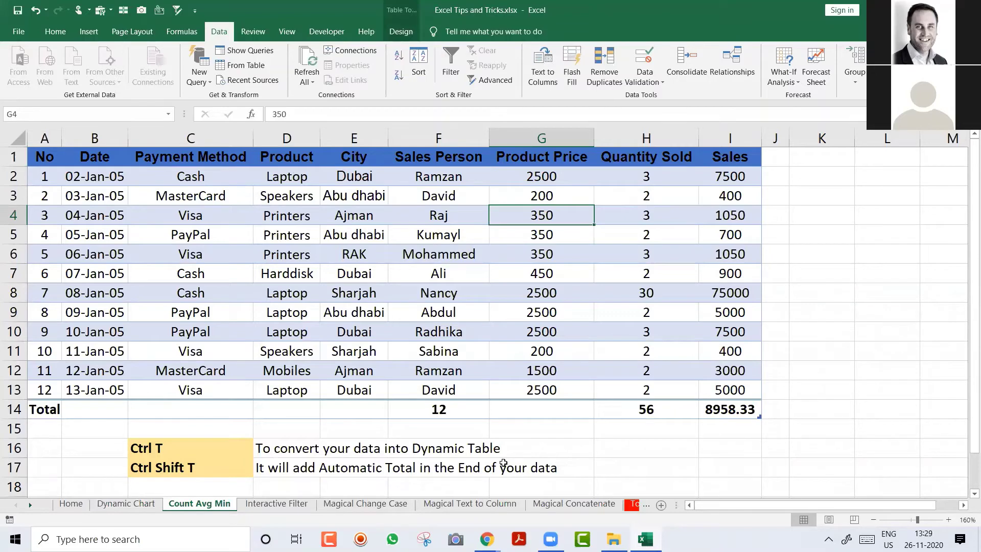
pyautogui.hotkey('ctrl', 'pagedown')
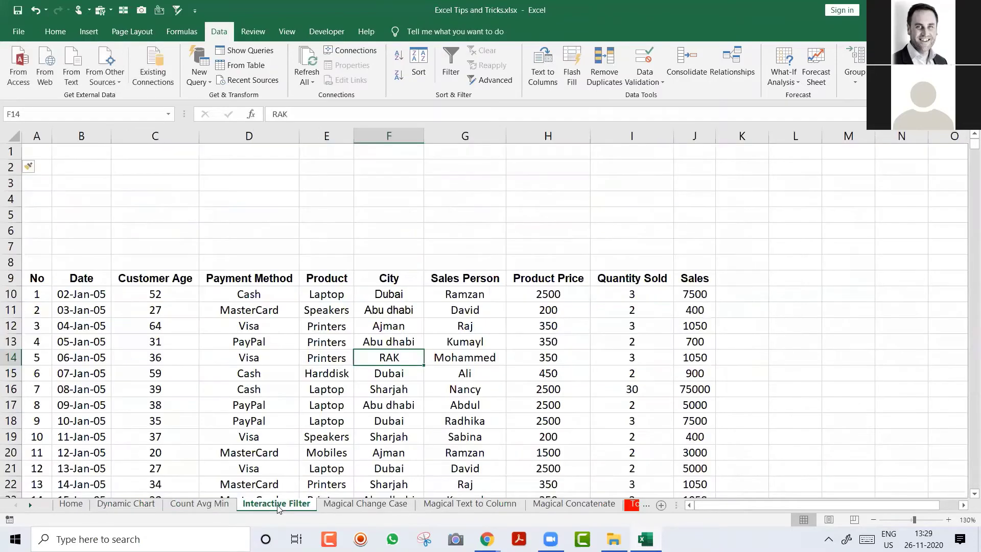
pyautogui.click(366, 382)
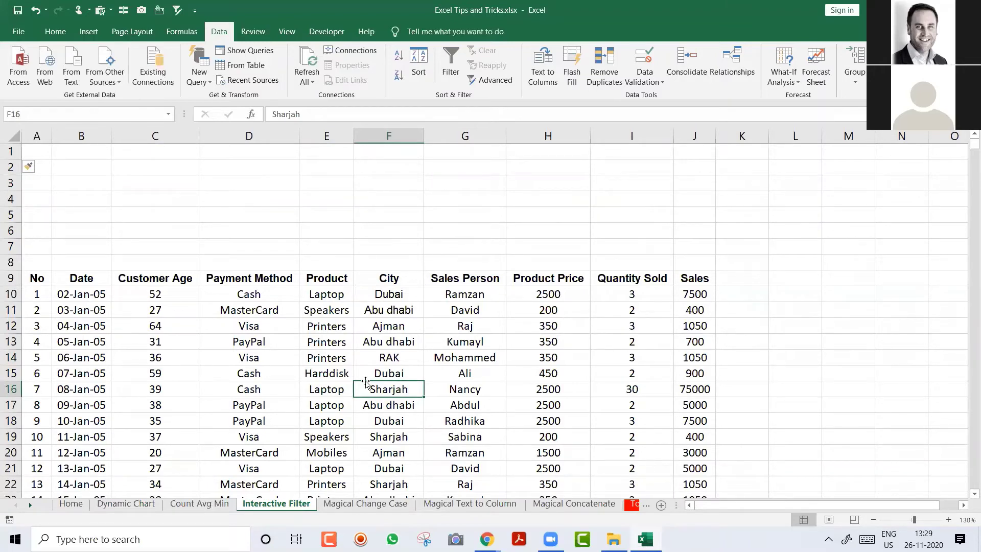
# Step: Convert the sales data from row 9 into a table with headers using Ctrl+T
pyautogui.hotkey('ctrl', 't')
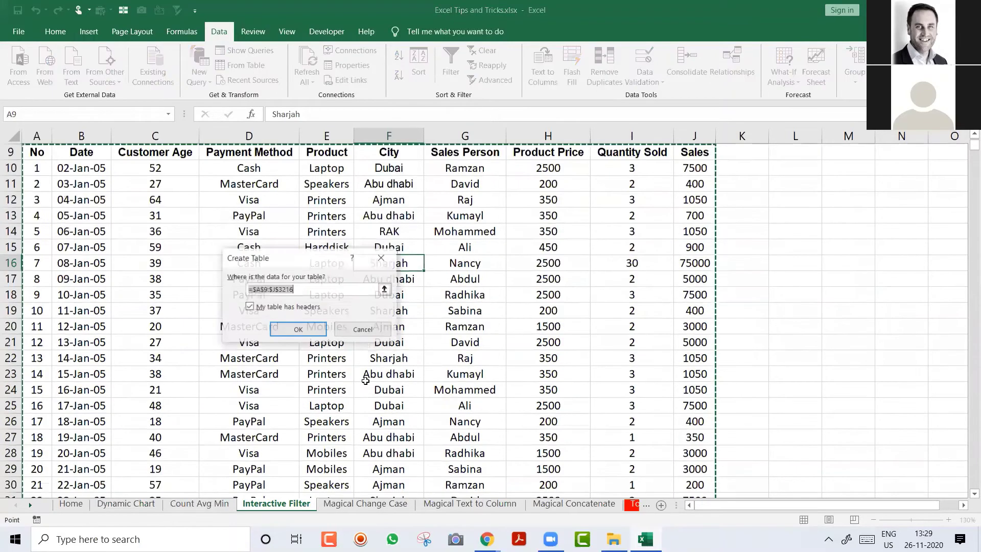
pyautogui.press('Return')
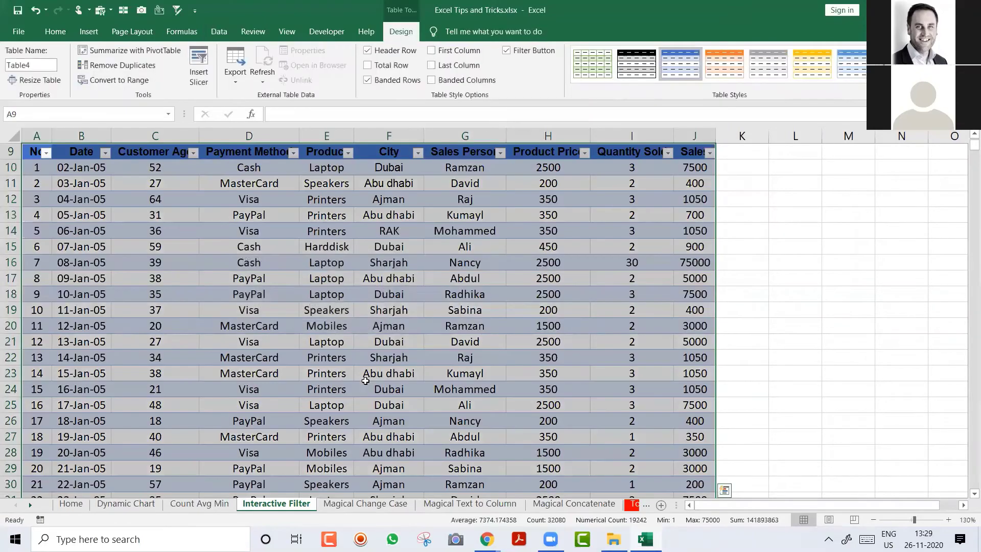
pyautogui.hotkey('ctrl', 'Home')
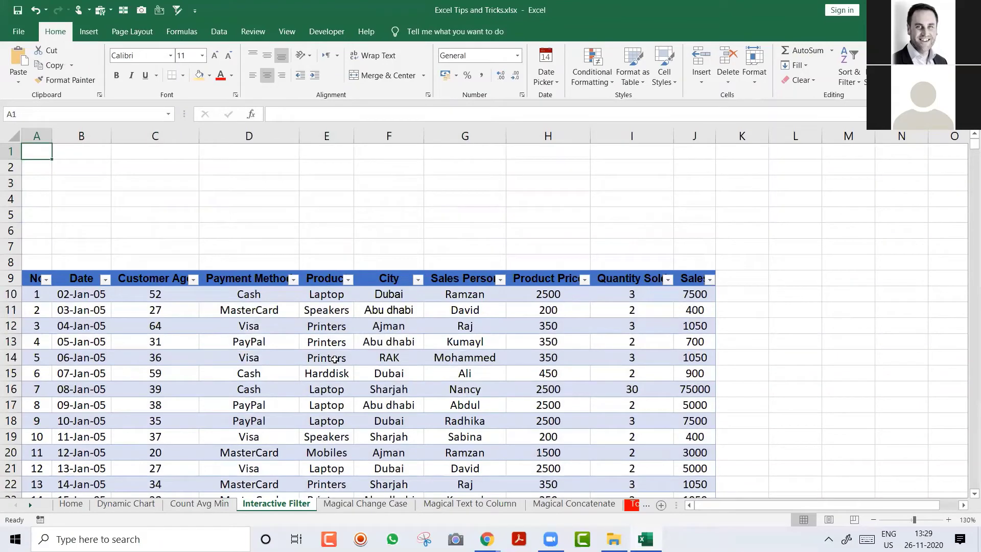
pyautogui.click(335, 360)
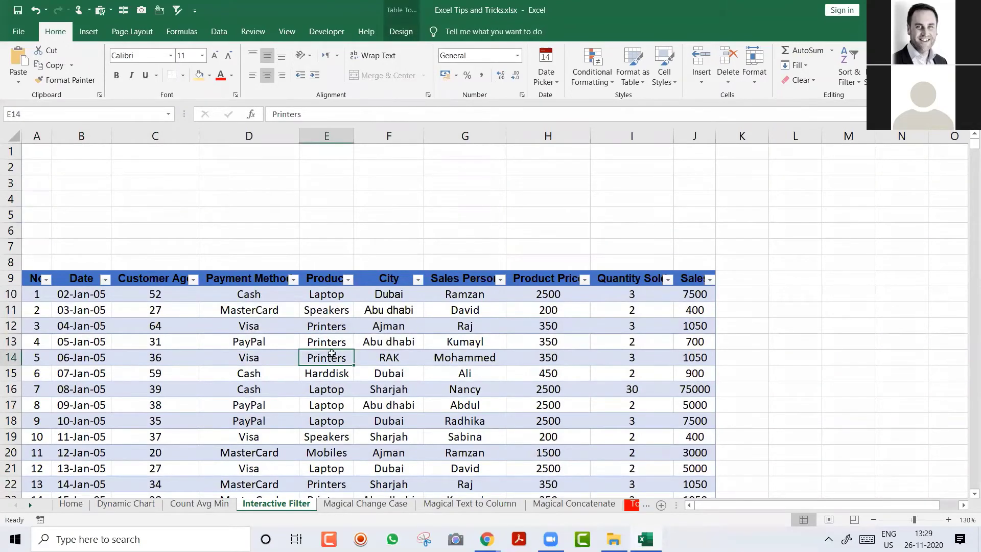
pyautogui.click(90, 32)
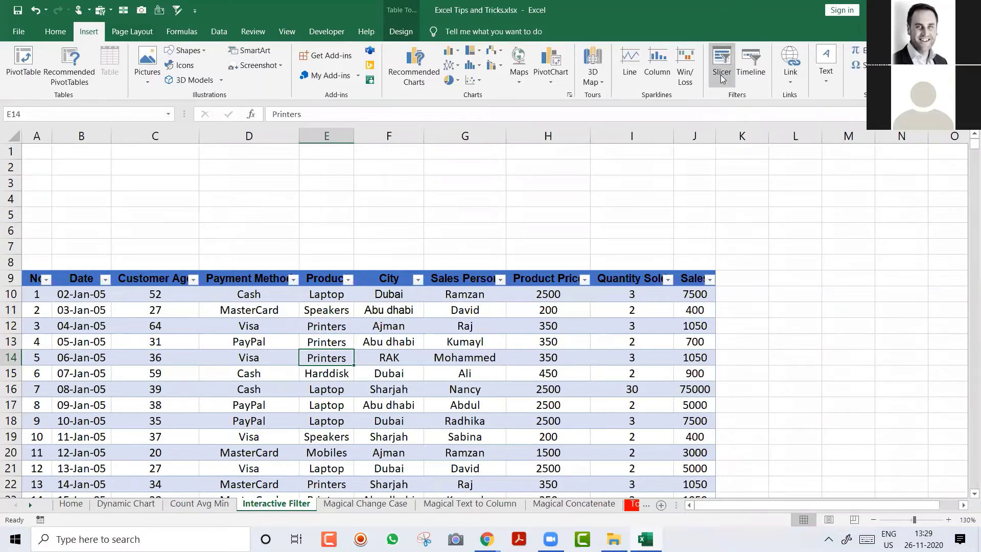
# Step: Insert slicers for the Product, City and Sales Person fields
pyautogui.click(722, 60)
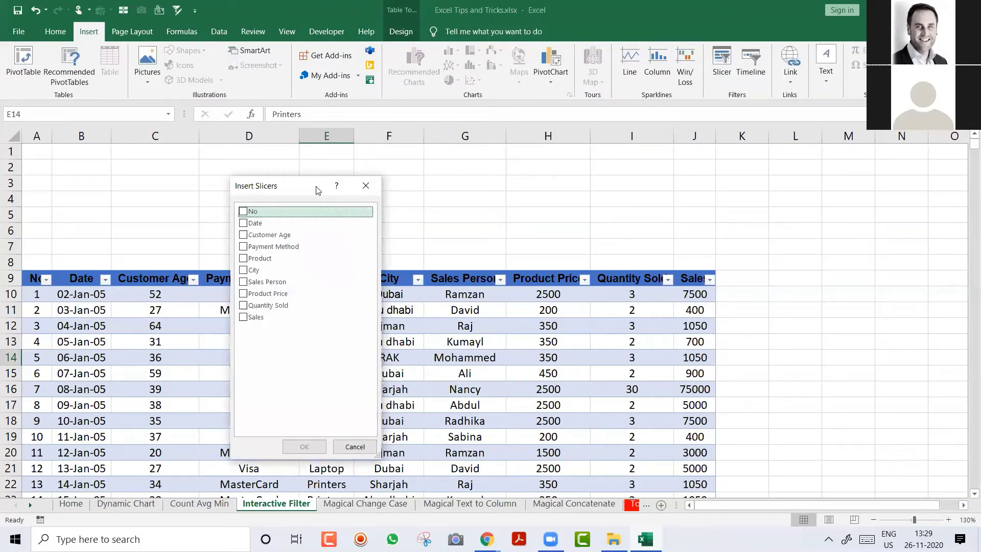
pyautogui.moveTo(318, 190); pyautogui.dragTo(592, 188)
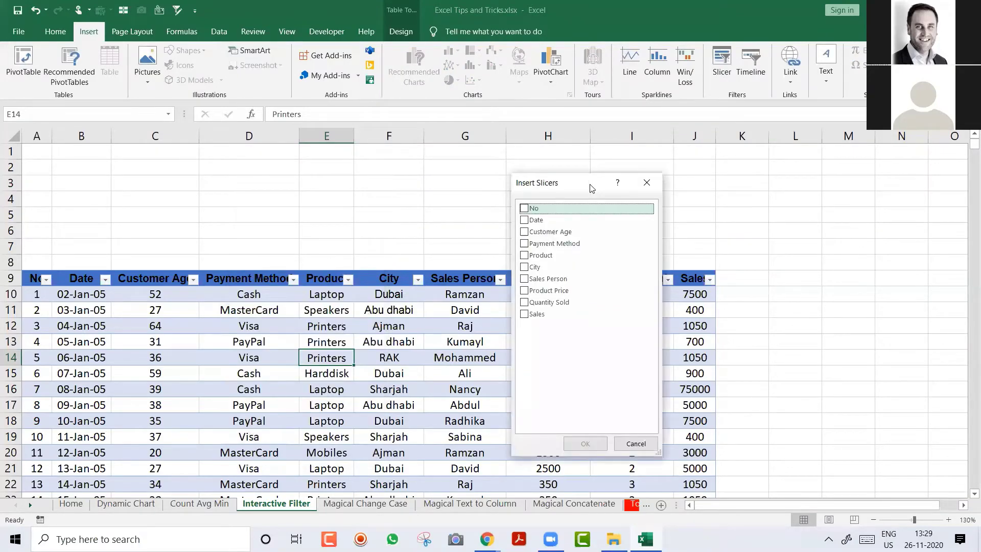
pyautogui.click(525, 267)
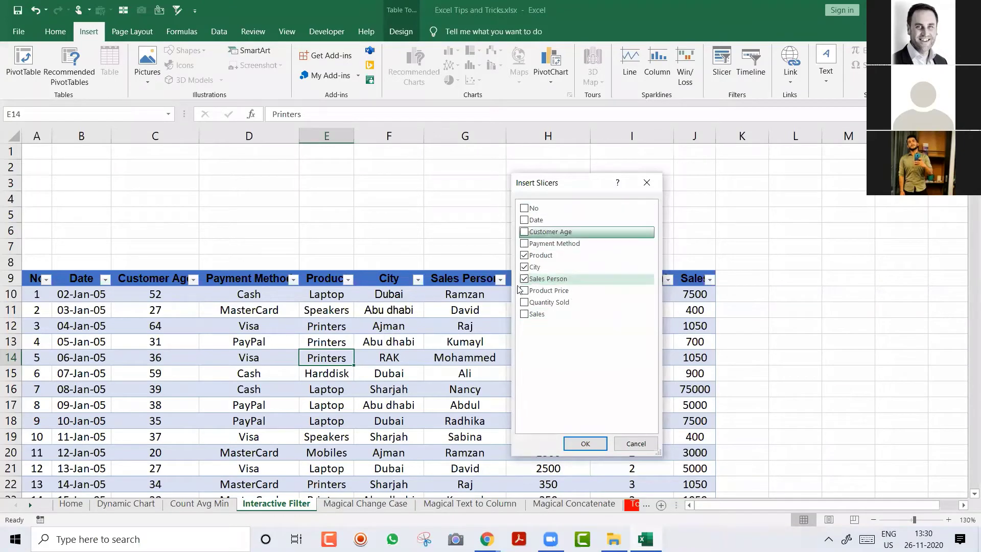
# Step: Place the Product, City and Sales Person slicers in a row above the table
pyautogui.click(592, 447)
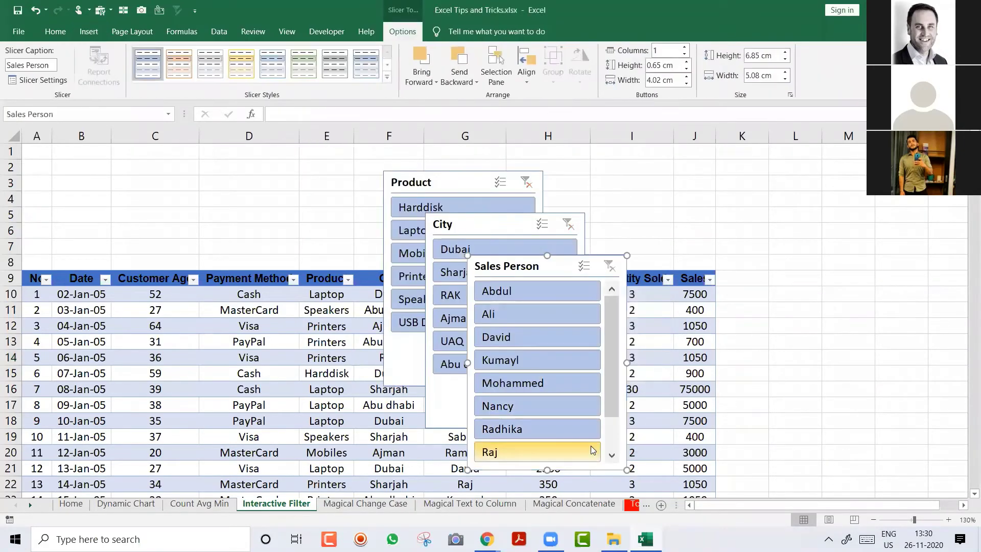
pyautogui.moveTo(439, 182); pyautogui.dragTo(87, 171)
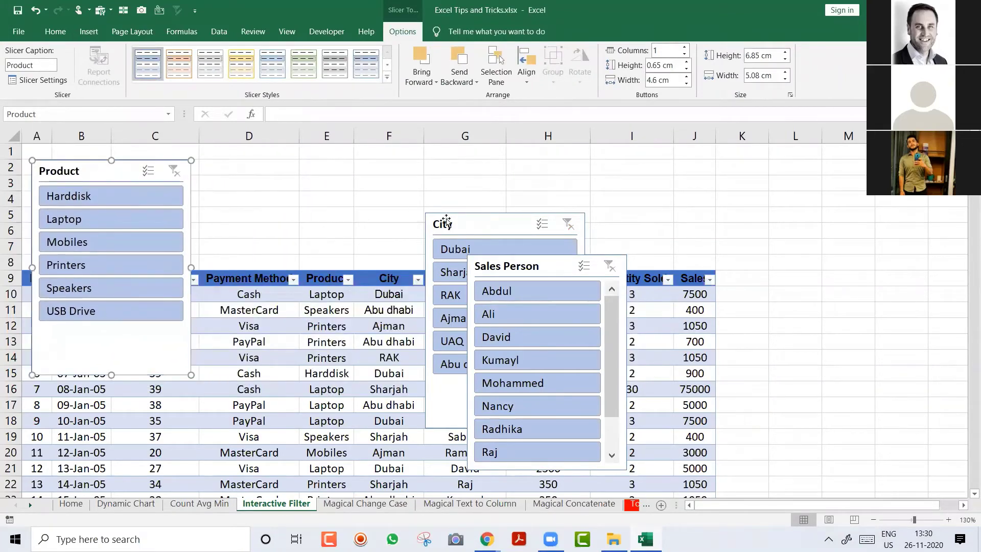
pyautogui.moveTo(452, 222); pyautogui.dragTo(328, 169)
pyautogui.moveTo(552, 266); pyautogui.dragTo(639, 167)
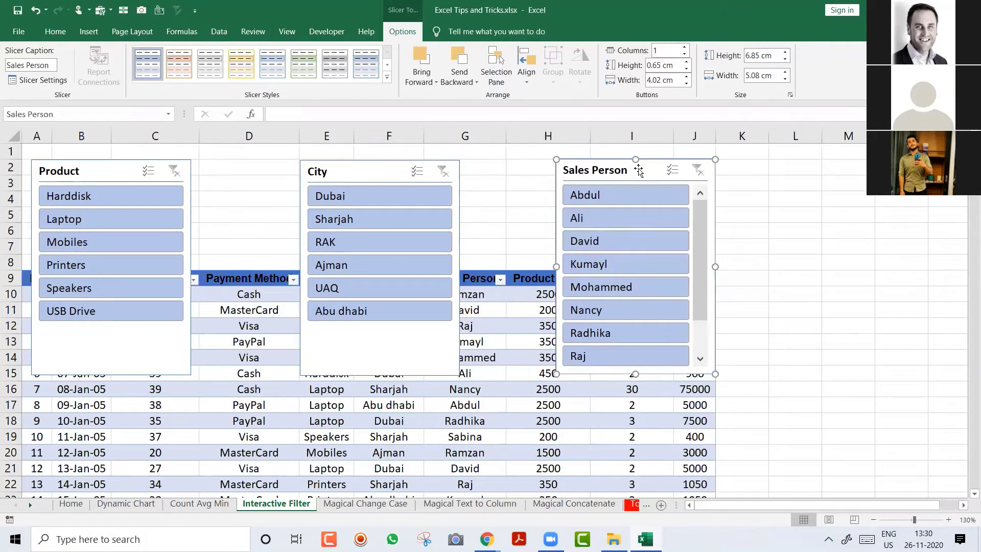
# Step: Give the Product slicer 2 button columns and shorten it to 3.33 cm
pyautogui.click(109, 168)
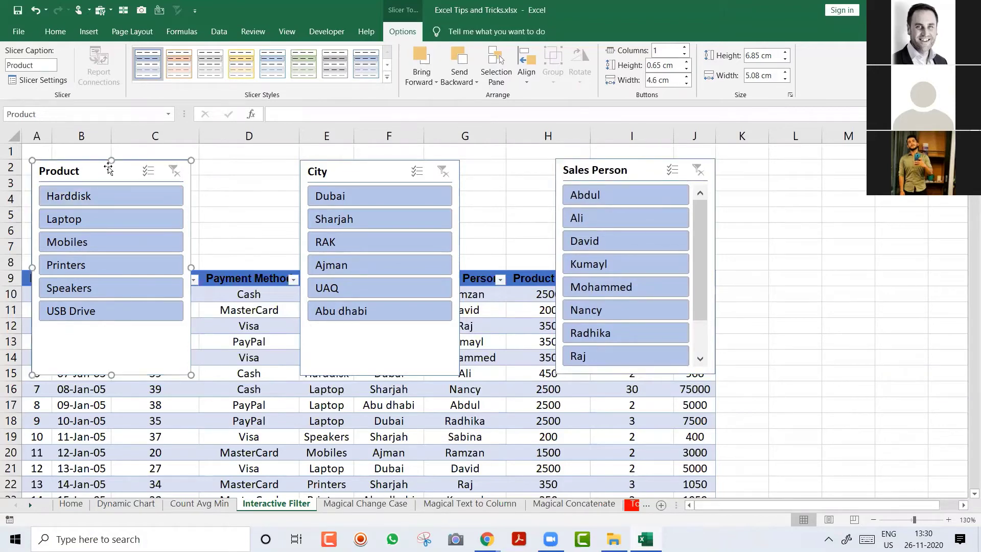
pyautogui.click(685, 47)
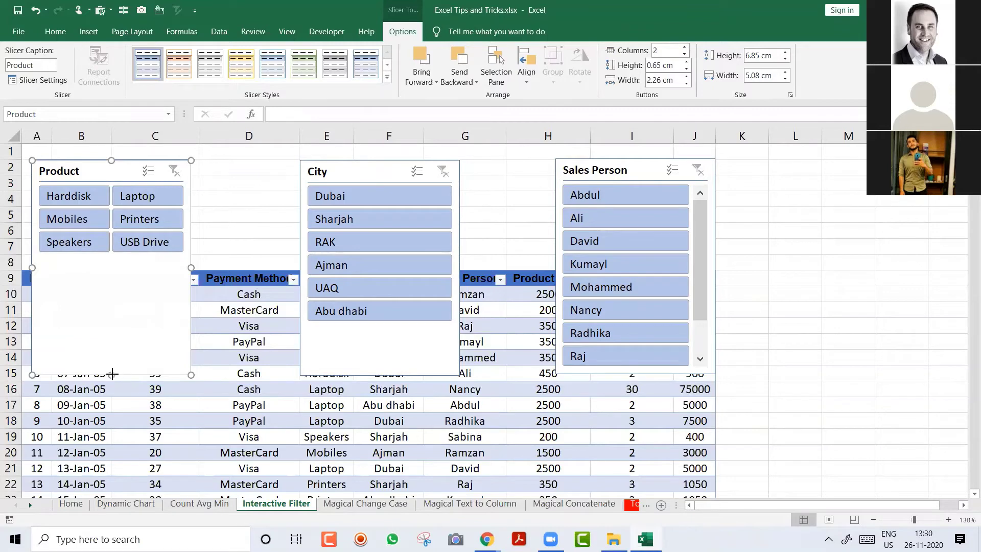
pyautogui.moveTo(113, 375); pyautogui.dragTo(113, 265)
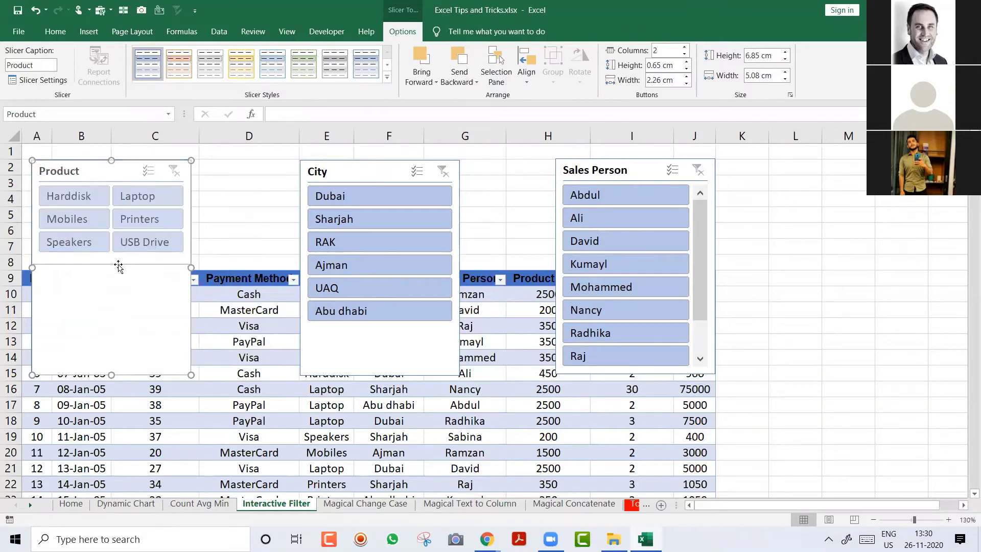
# Step: Give the City slicer 2 button columns and shorten it to end at row 8
pyautogui.click(356, 176)
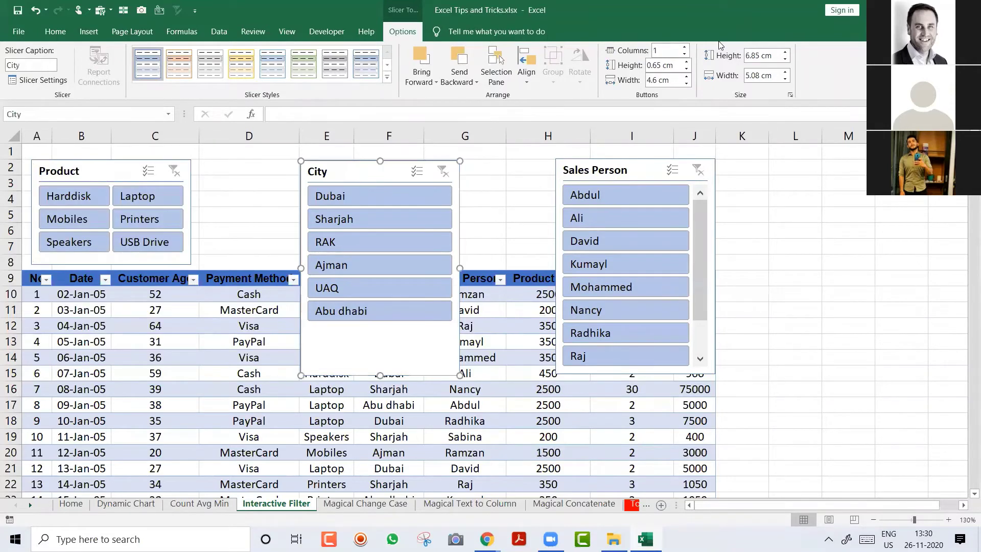
pyautogui.click(684, 47)
pyautogui.moveTo(380, 375); pyautogui.dragTo(363, 266)
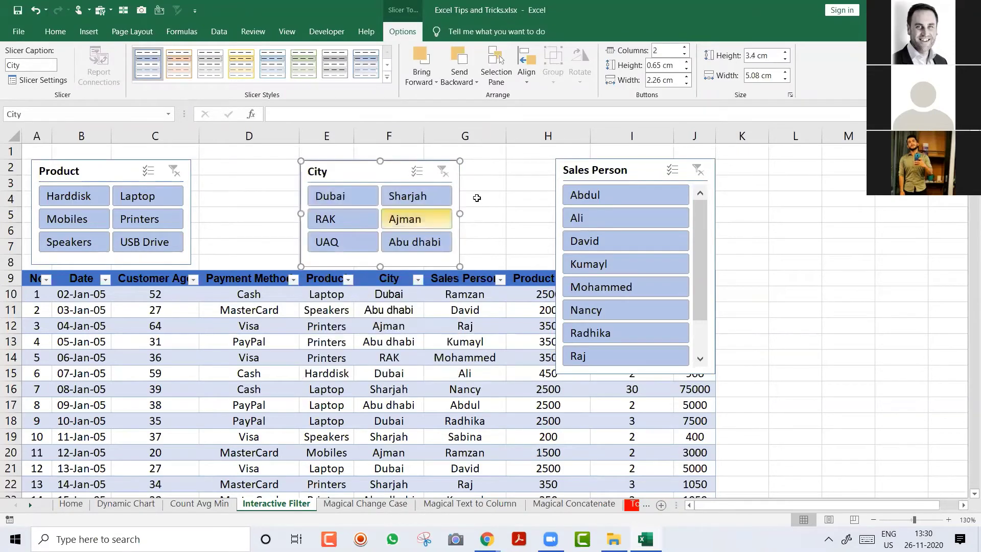
# Step: Give Sales Person 3 button columns at 3.41 × 7.17 cm, then nudge City left
pyautogui.click(606, 170)
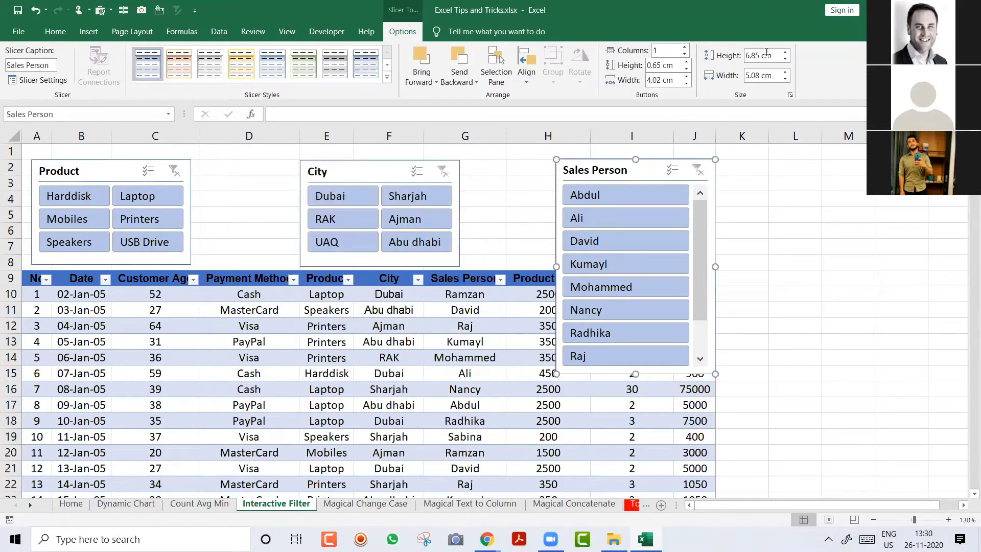
pyautogui.click(684, 47)
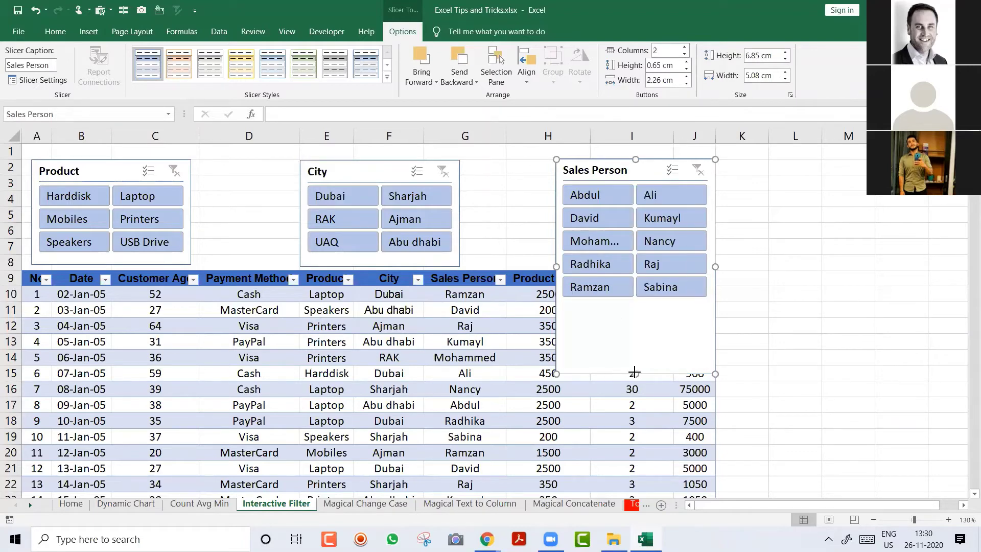
pyautogui.moveTo(634, 372); pyautogui.dragTo(627, 265)
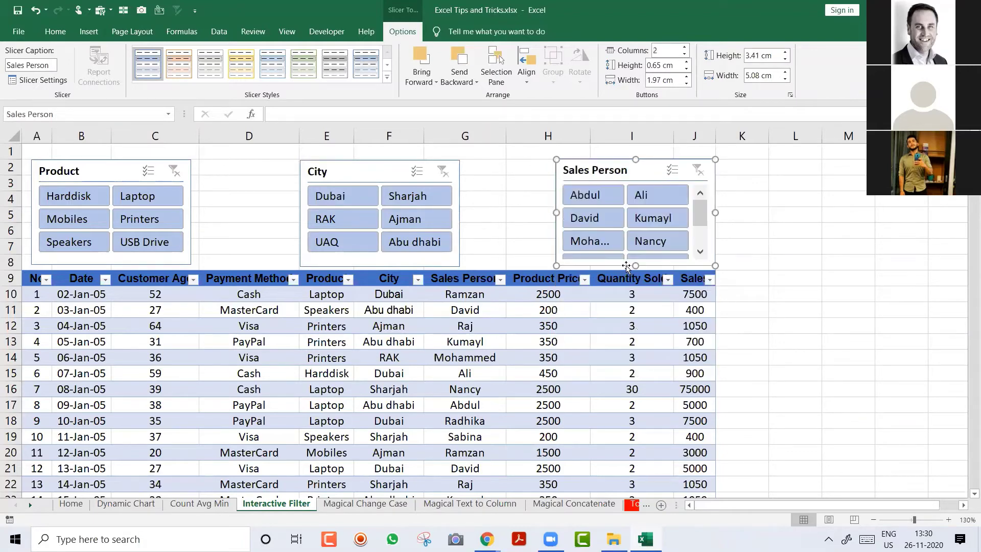
pyautogui.click(685, 47)
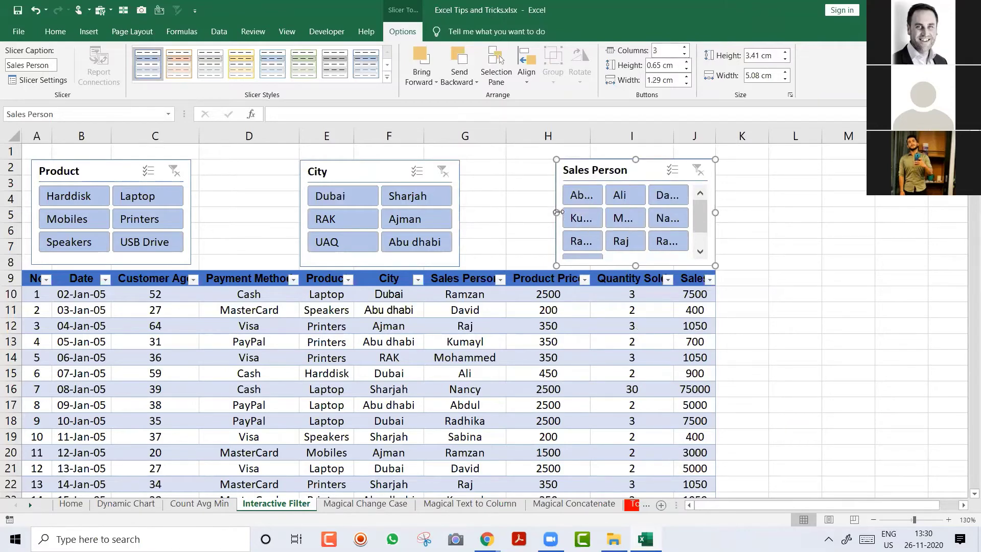
pyautogui.moveTo(547, 214); pyautogui.dragTo(491, 218)
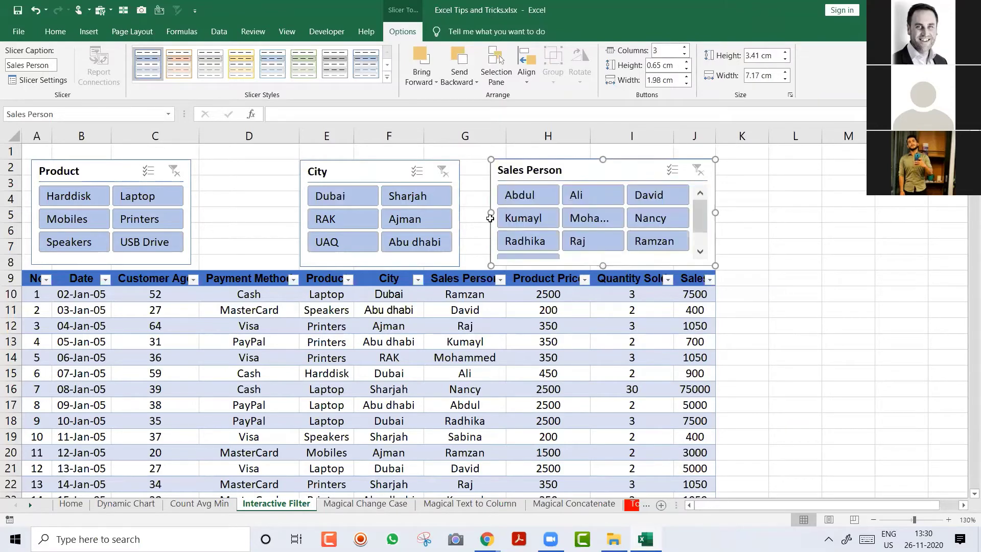
pyautogui.click(380, 173)
pyautogui.moveTo(380, 173); pyautogui.dragTo(348, 173)
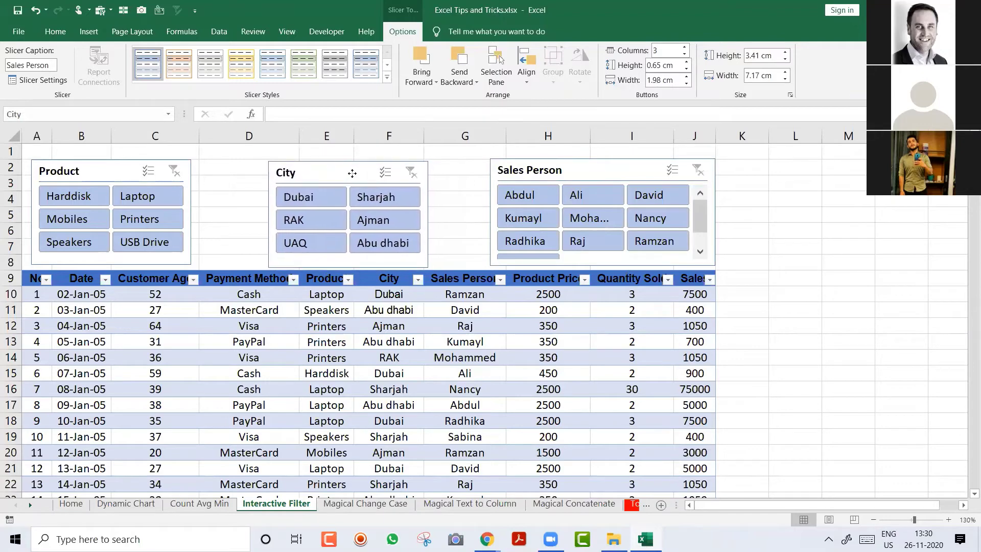
# Step: Style the Product slicer yellow, the City slicer green and the Sales Person slicer orange
pyautogui.click(121, 183)
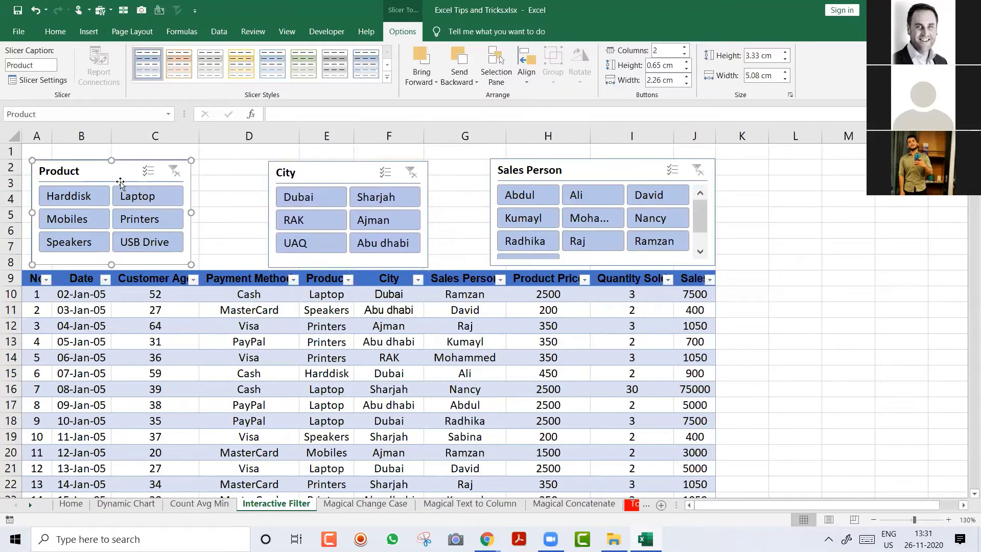
pyautogui.click(241, 64)
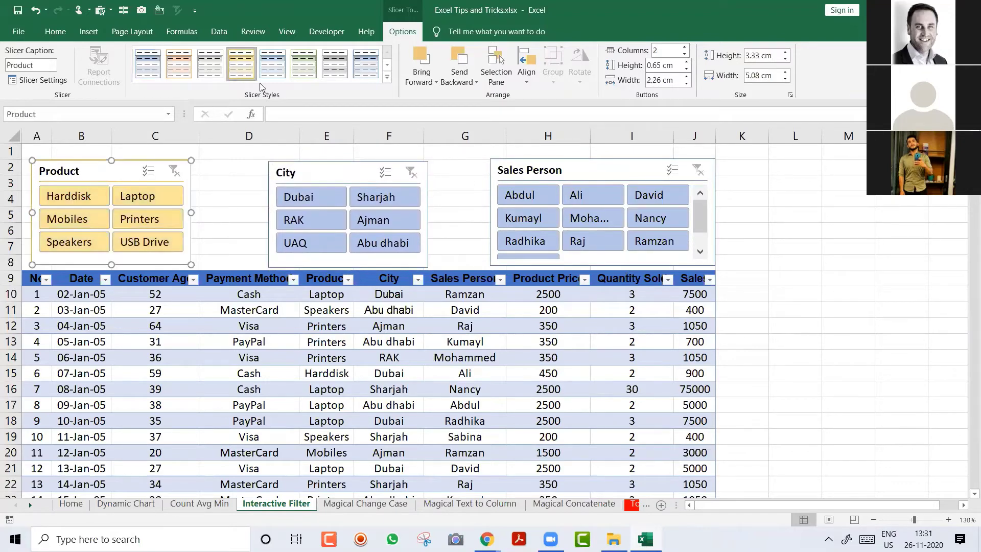
pyautogui.click(309, 171)
pyautogui.click(302, 67)
pyautogui.click(598, 163)
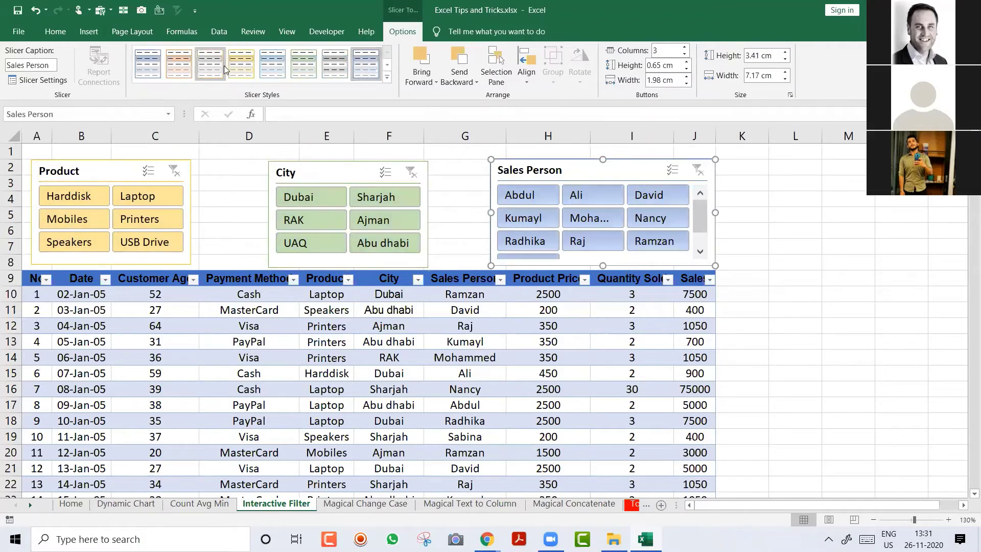
pyautogui.click(179, 71)
# Step: Restyle the Product slicer blue after trying gray, then deselect it
pyautogui.click(116, 174)
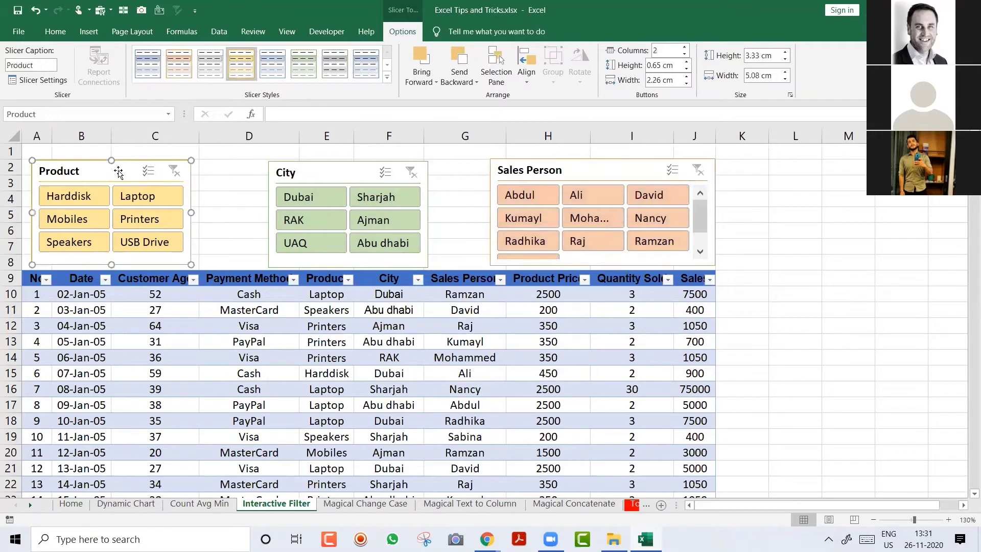
pyautogui.click(221, 77)
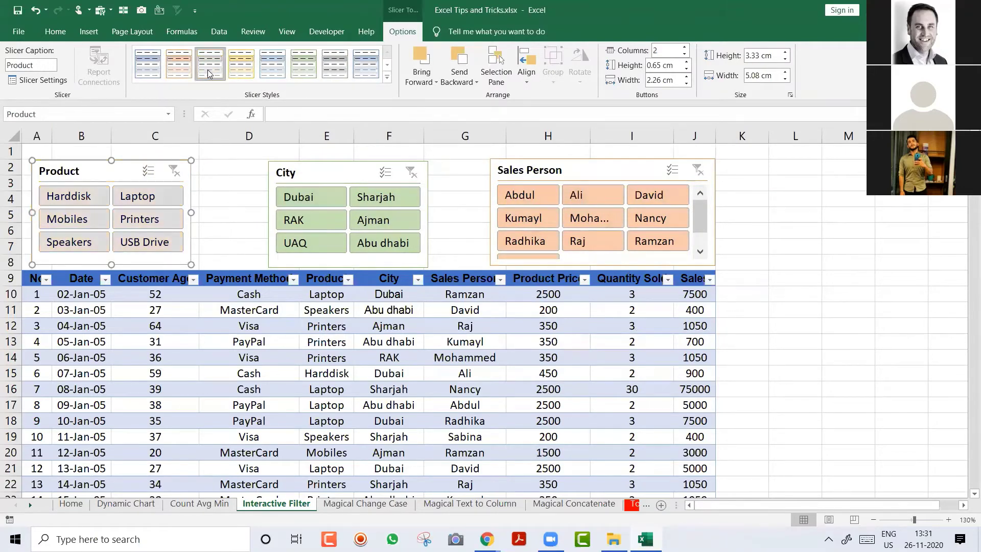
pyautogui.click(273, 76)
pyautogui.click(217, 178)
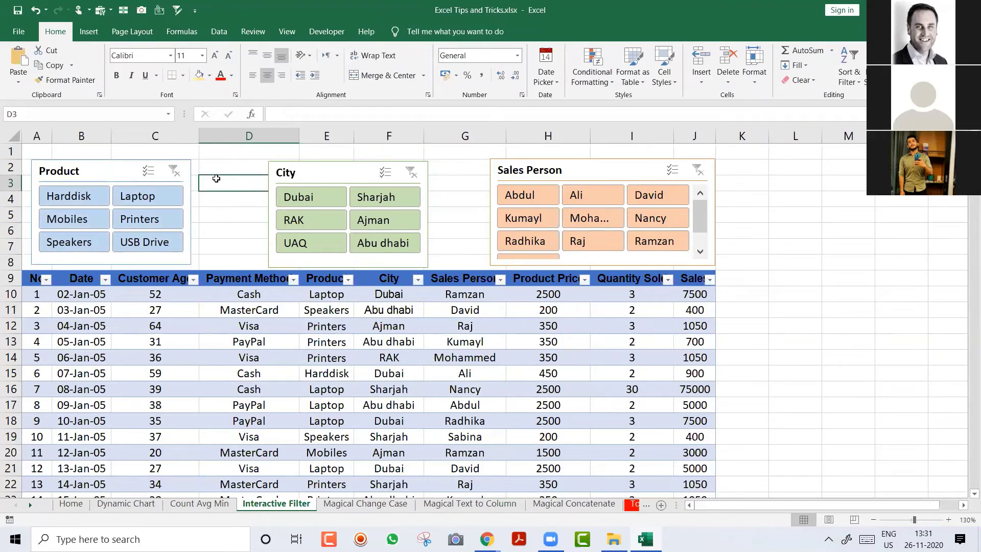
# Step: Filter to Abdul's Dubai sales and step through each product from Harddisk to USB Drive
pyautogui.click(331, 194)
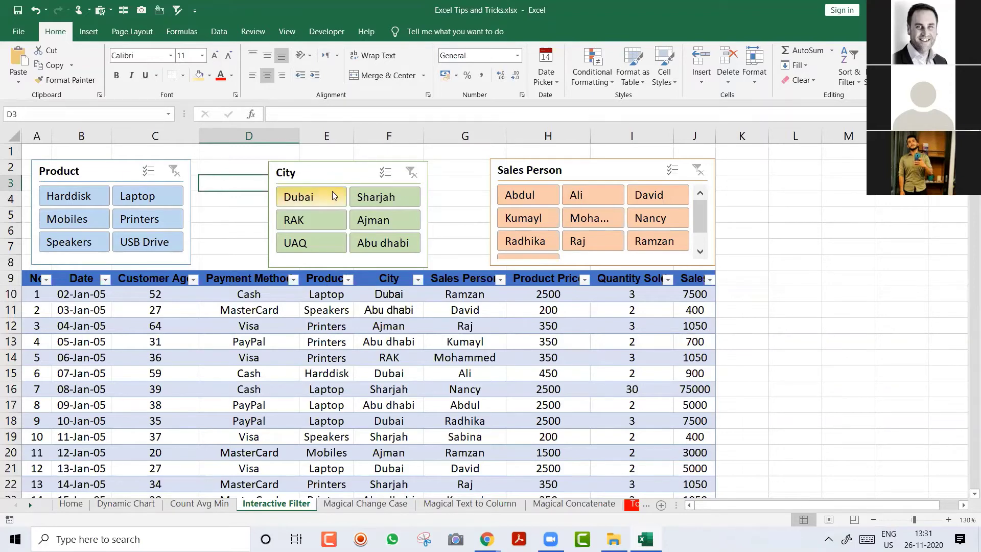
pyautogui.click(540, 200)
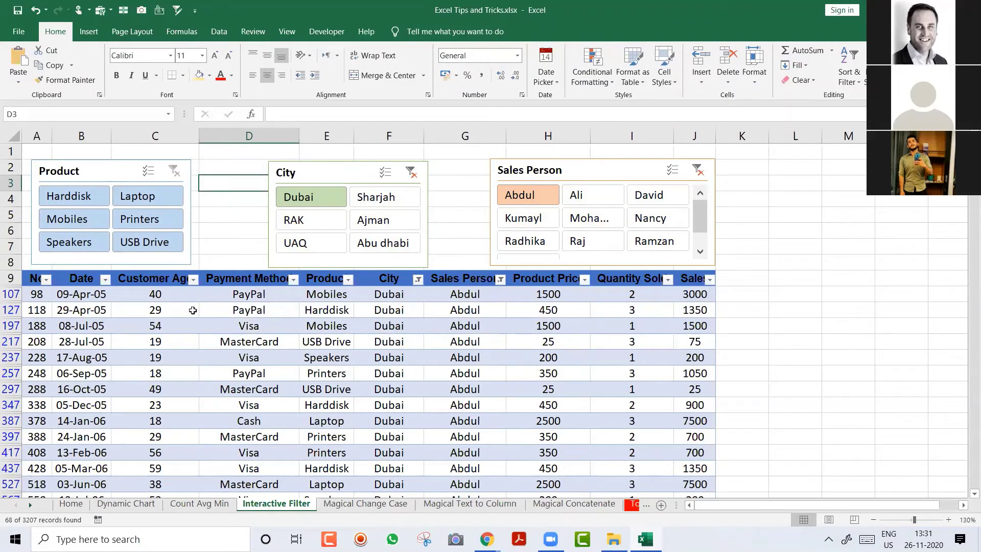
pyautogui.click(72, 202)
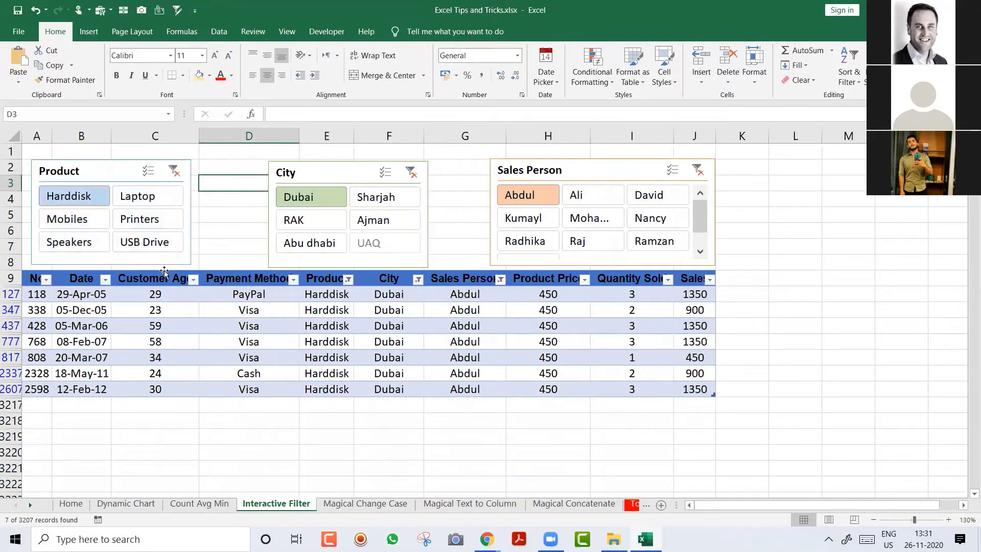
pyautogui.click(144, 199)
pyautogui.click(127, 216)
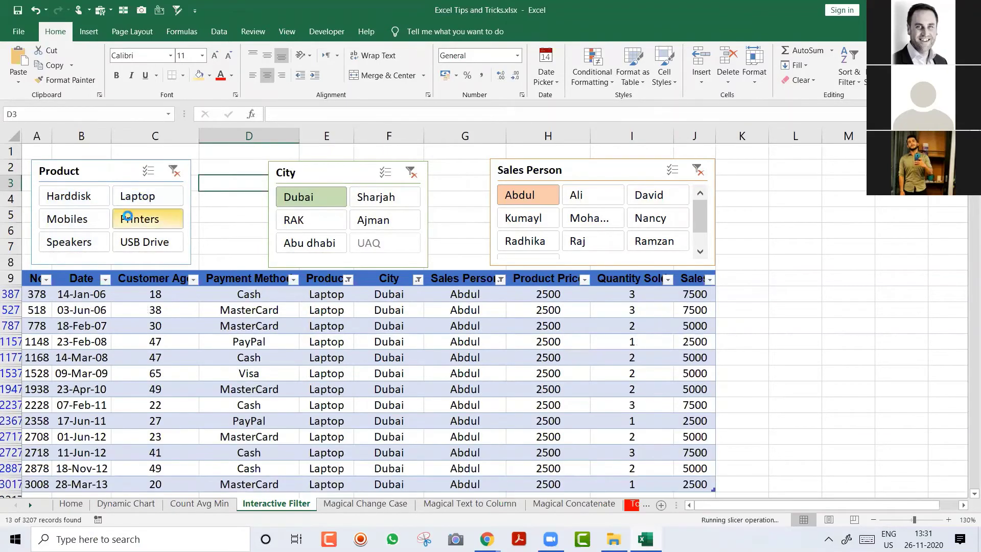
pyautogui.click(74, 217)
pyautogui.click(77, 241)
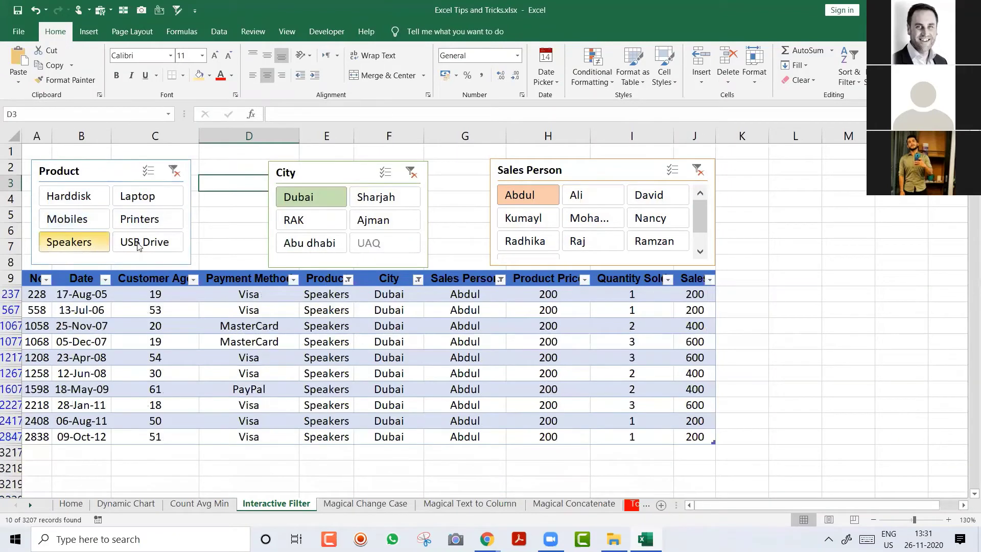
pyautogui.click(138, 244)
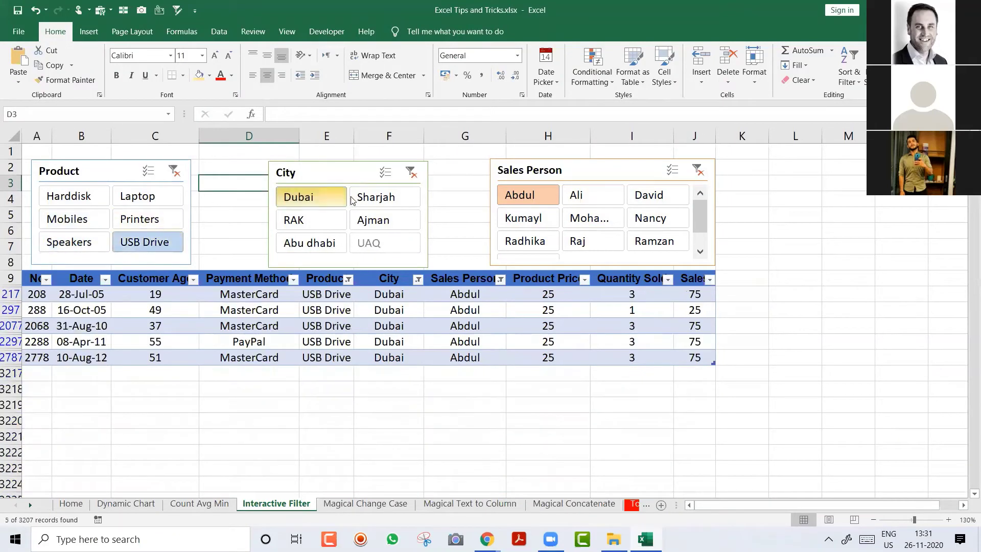
# Step: Switch the city to Sharjah, show all products, and cycle through salespeople ending on Ramzan
pyautogui.click(369, 202)
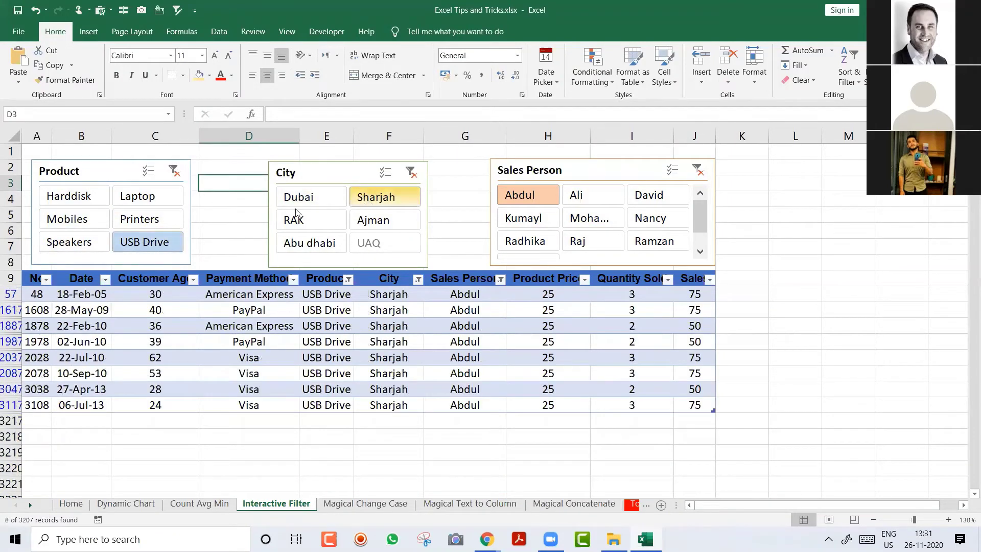
pyautogui.click(175, 171)
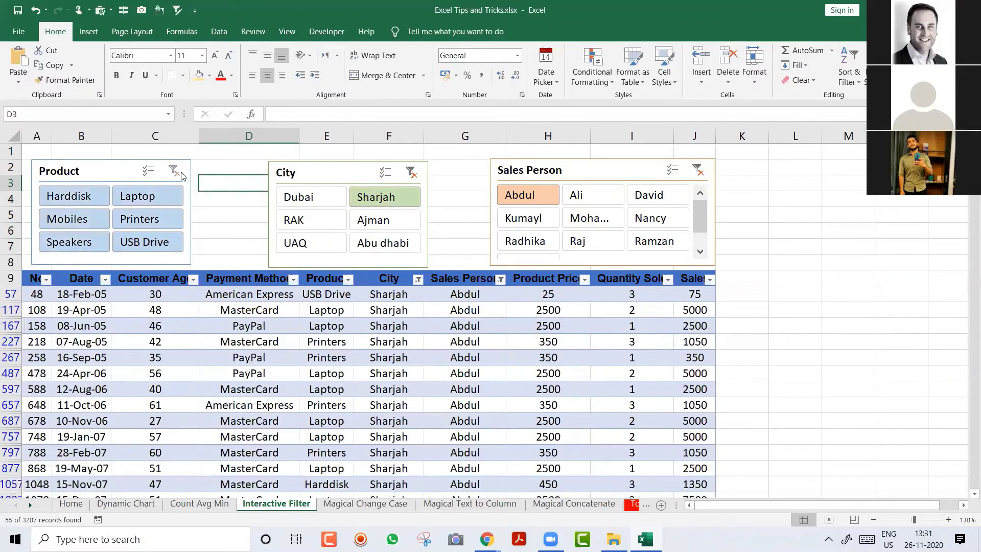
pyautogui.click(576, 197)
pyautogui.click(645, 201)
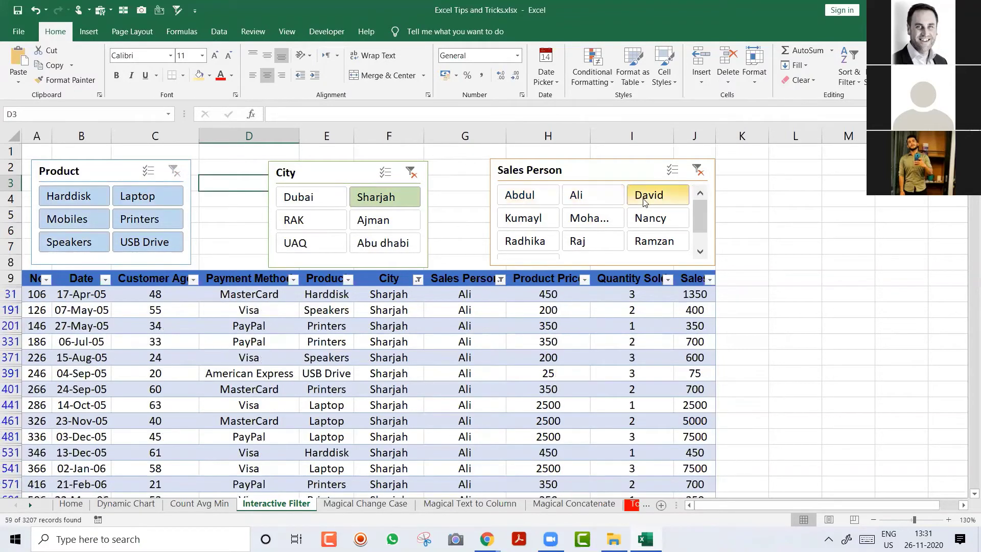
pyautogui.click(645, 199)
pyautogui.click(649, 219)
pyautogui.click(588, 219)
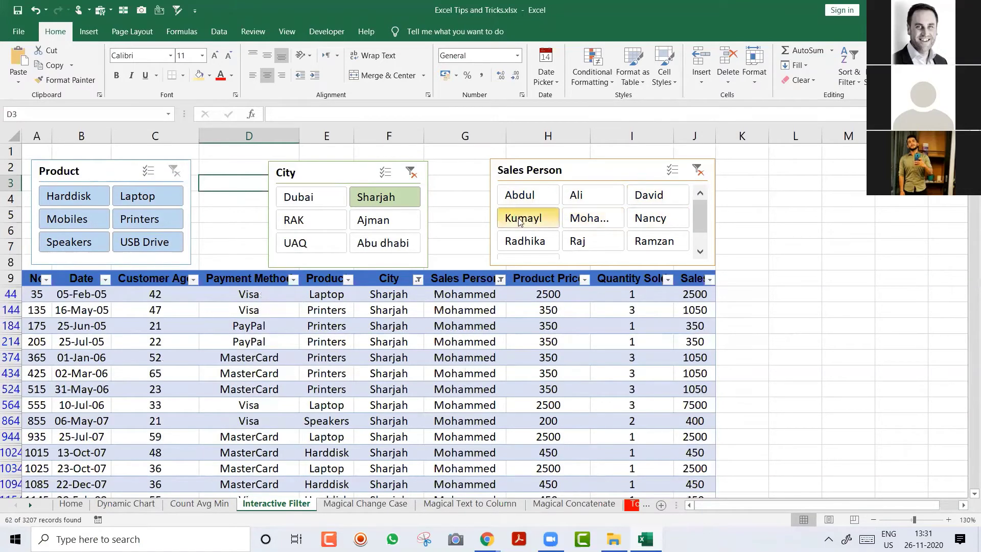
pyautogui.click(521, 243)
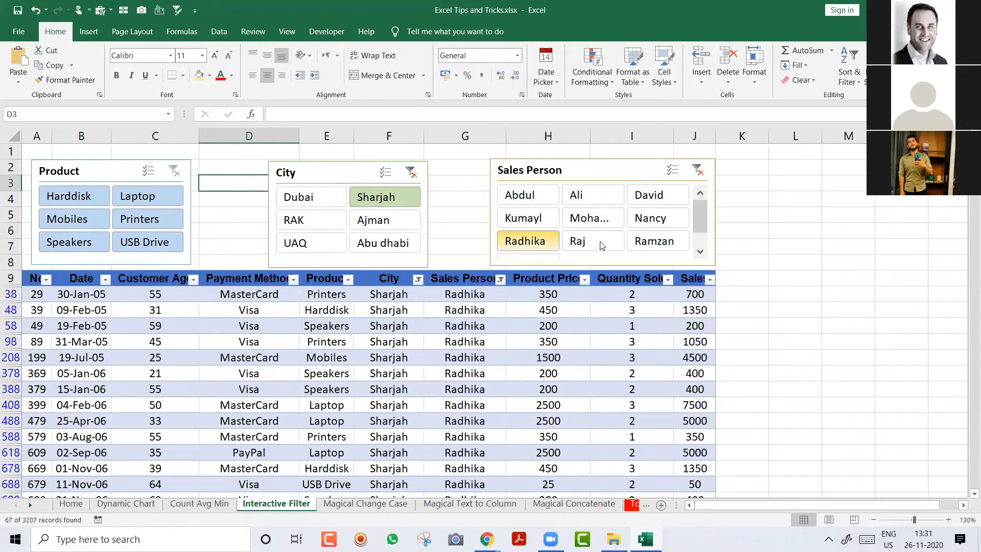
pyautogui.click(656, 246)
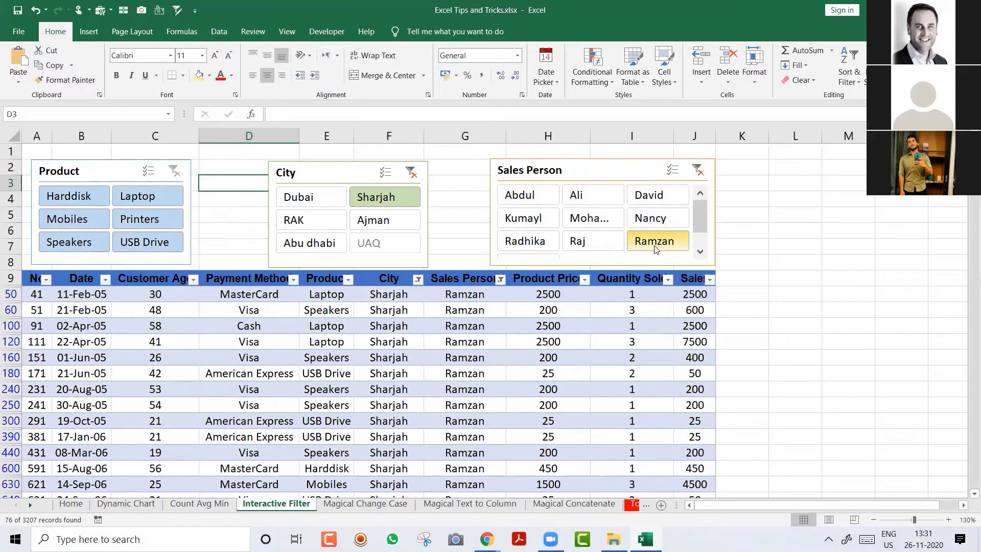
# Step: Clear the City and Sales Person filters, then narrow to Abdul's Sharjah sales
pyautogui.click(412, 174)
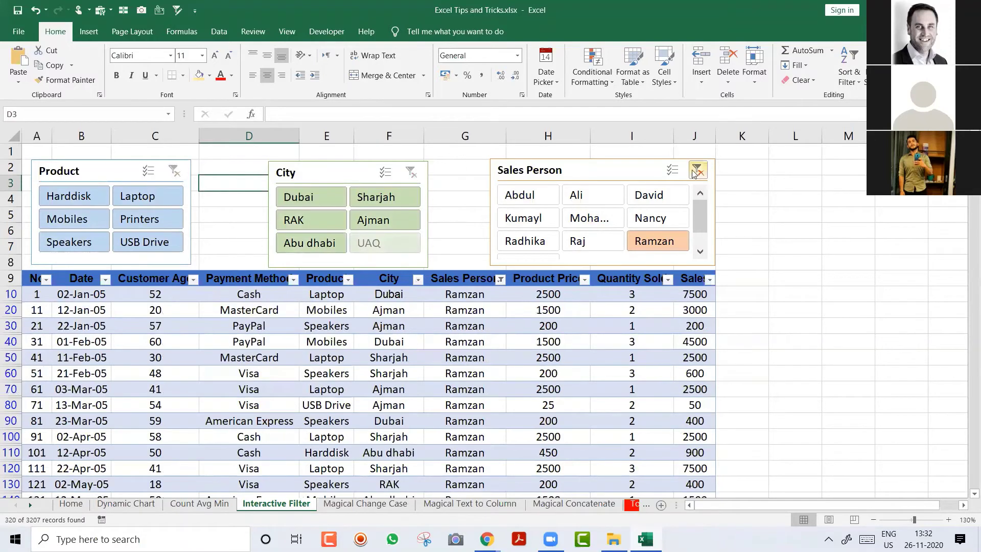
pyautogui.click(693, 174)
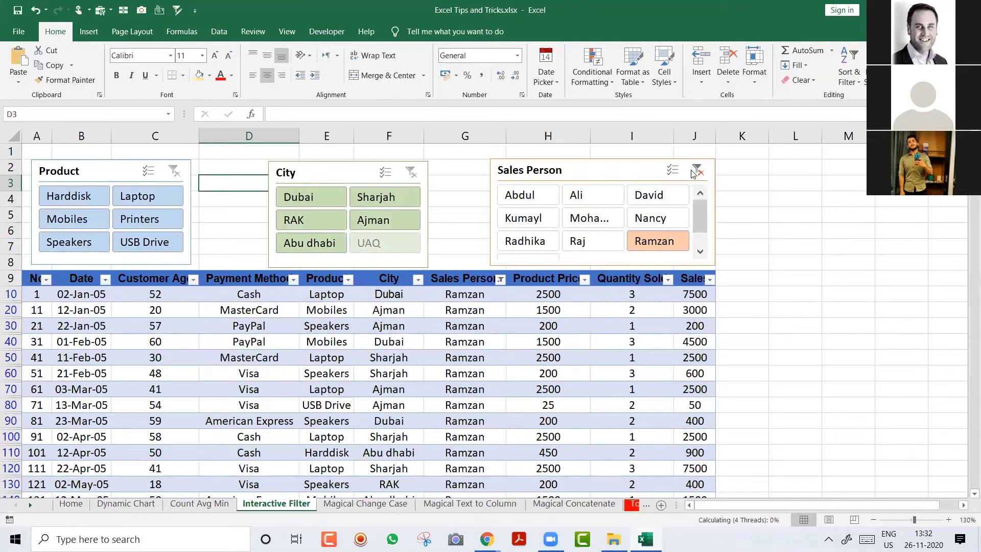
pyautogui.click(337, 199)
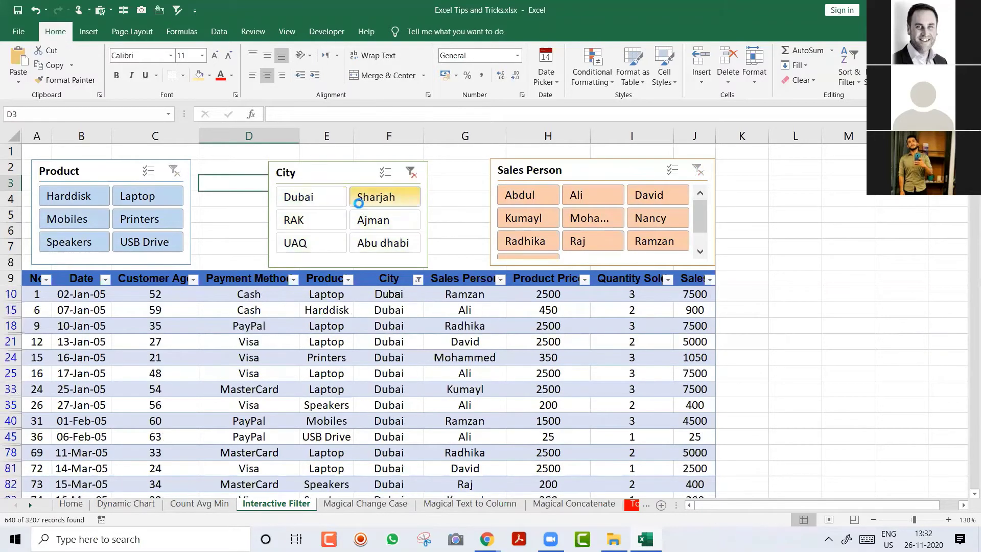
pyautogui.click(381, 198)
pyautogui.click(524, 196)
pyautogui.click(593, 196)
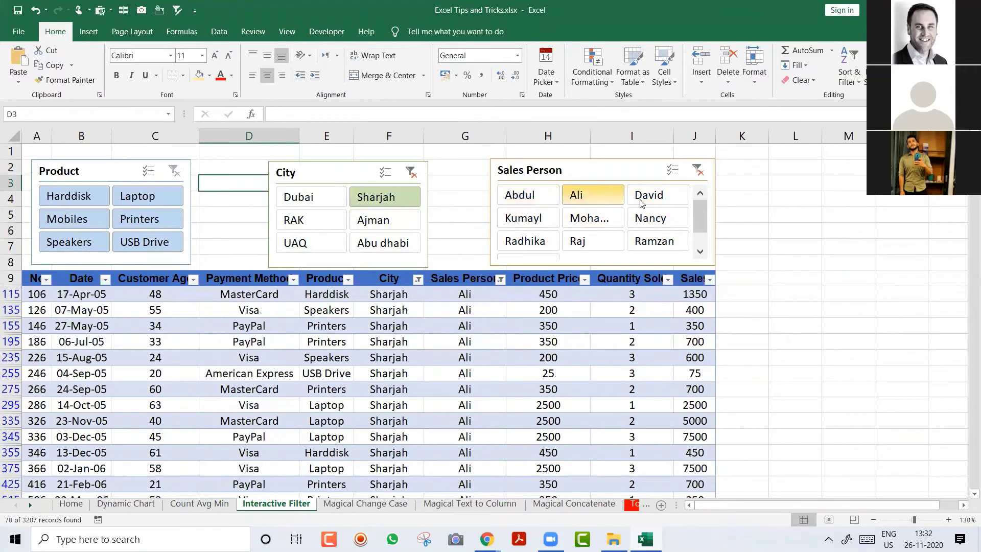
pyautogui.click(657, 196)
pyautogui.click(657, 219)
pyautogui.click(595, 219)
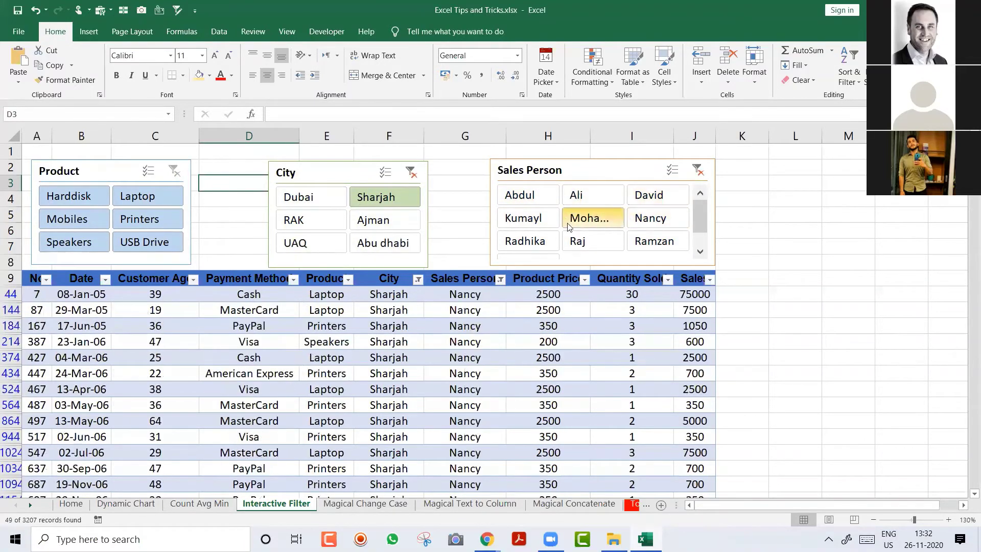
pyautogui.click(519, 219)
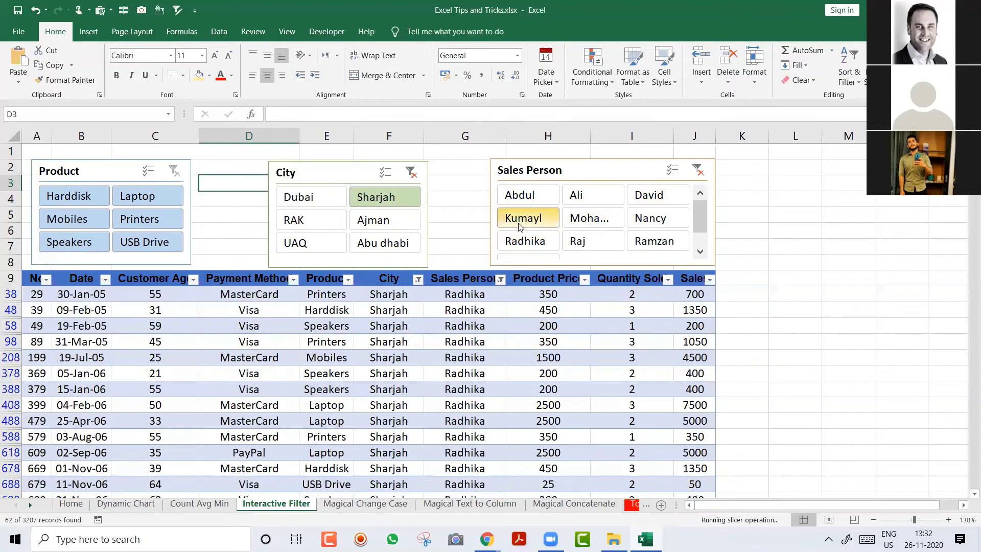
pyautogui.click(518, 201)
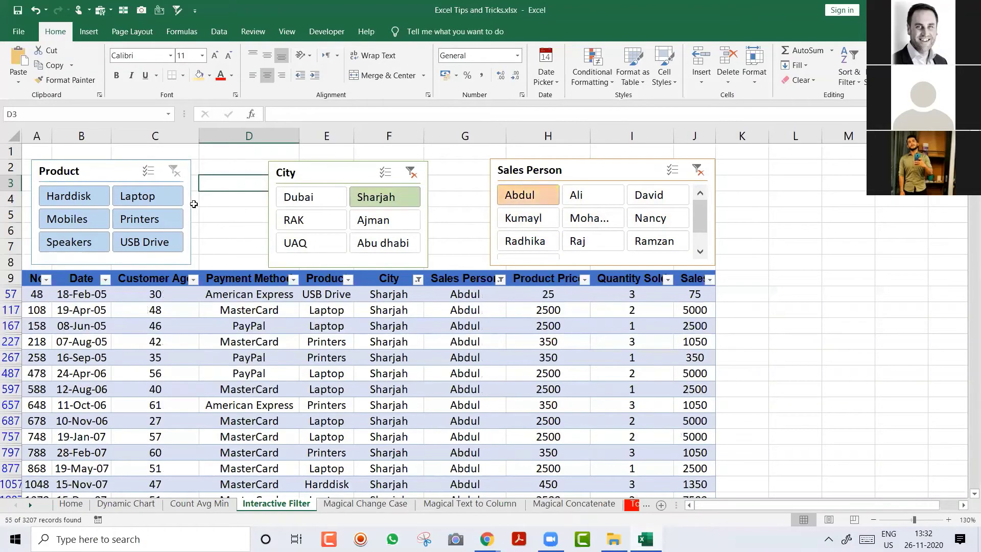
# Step: Show only Laptop sales, keeping Sharjah and Abdul selected, for 18 of 3207 records
pyautogui.click(156, 201)
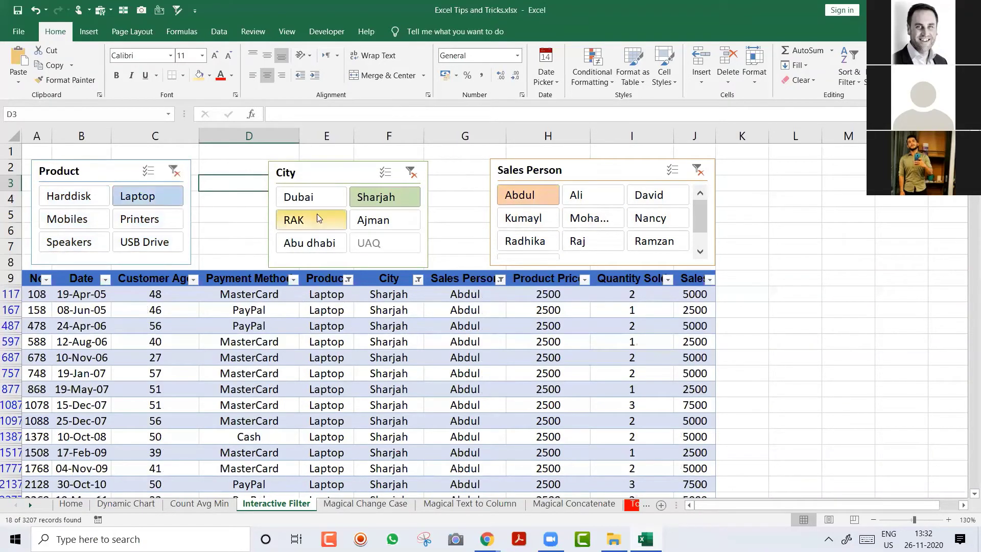
pyautogui.click(304, 198)
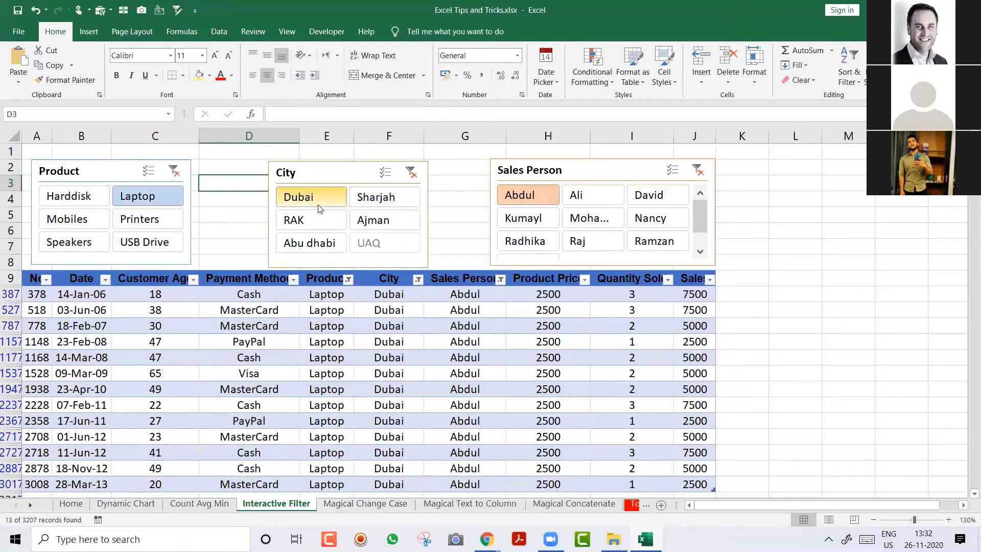
pyautogui.click(387, 197)
pyautogui.click(581, 195)
pyautogui.click(527, 198)
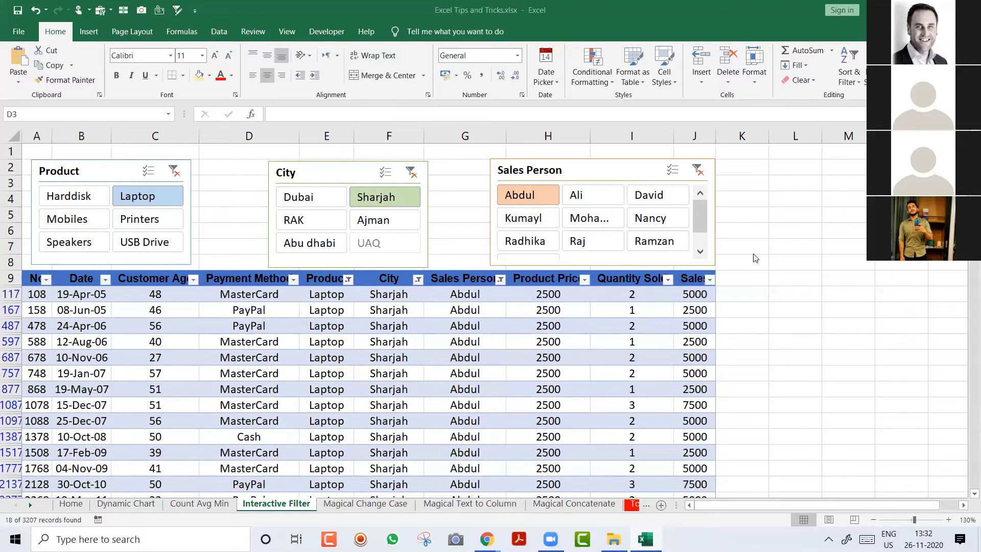
# Step: Add Dubai to the Sharjah City selection, widening the Laptop results to 31 of 3207 records
pyautogui.press('XF86AudioRaiseVolume')
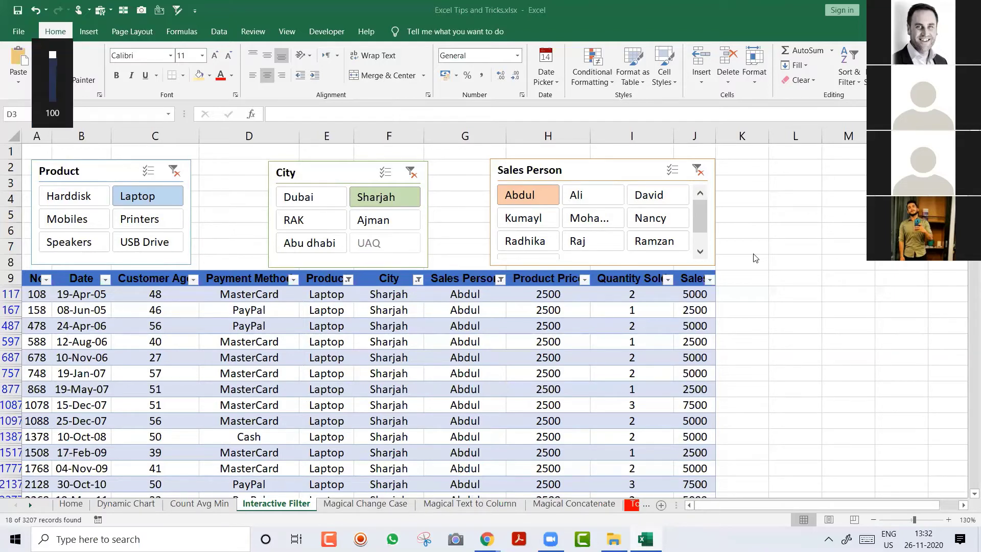
pyautogui.click(351, 175)
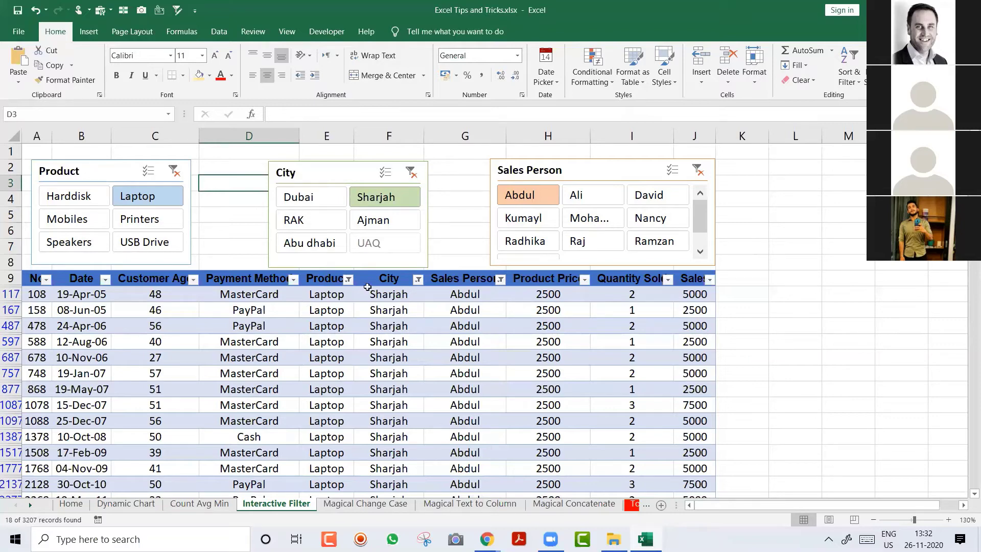
pyautogui.keyDown('ctrl'); pyautogui.click(316, 199); pyautogui.keyUp('ctrl')
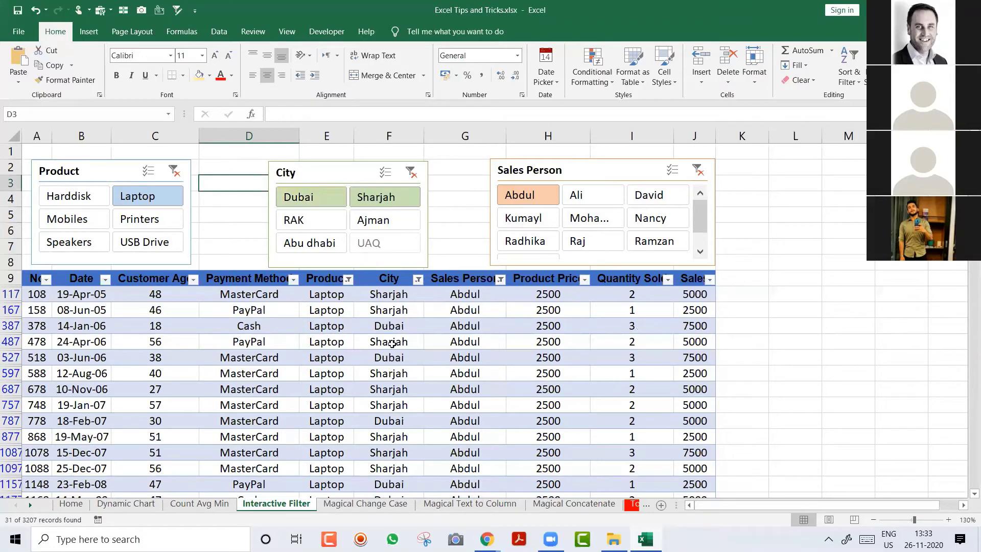
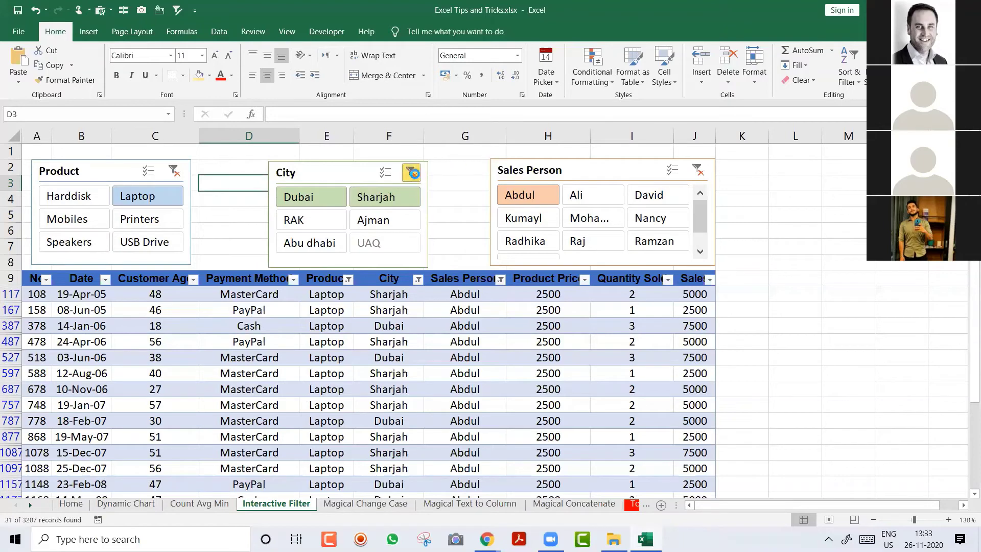
# Step: Try several cities in the City slicer, then clear it to list all 72 of Abdul's Laptop sales
pyautogui.click(410, 173)
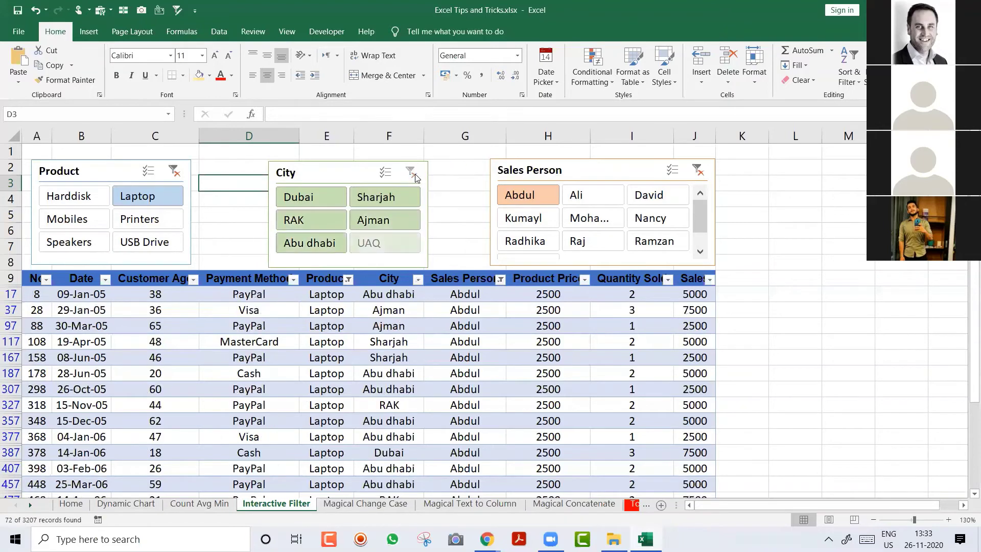
pyautogui.click(385, 177)
pyautogui.click(384, 198)
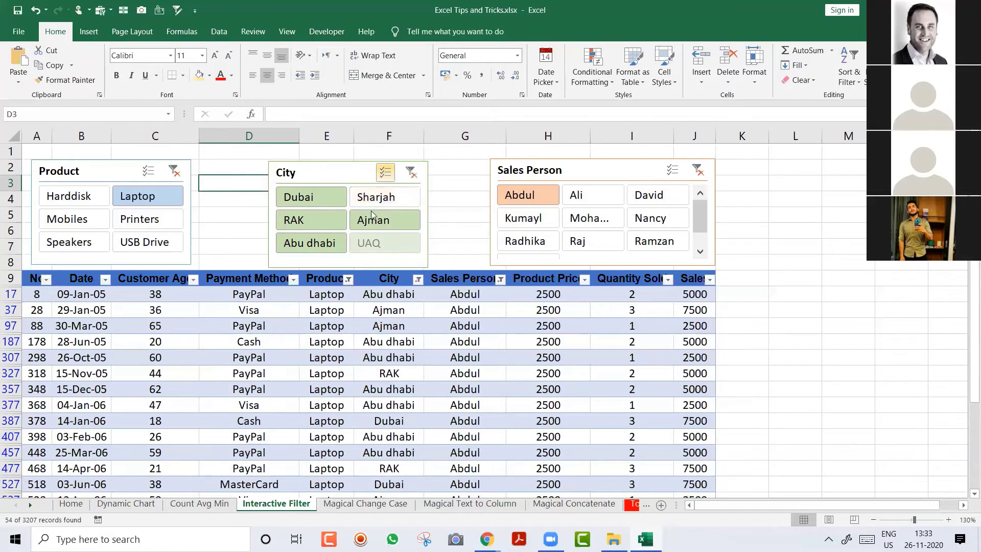
pyautogui.click(378, 220)
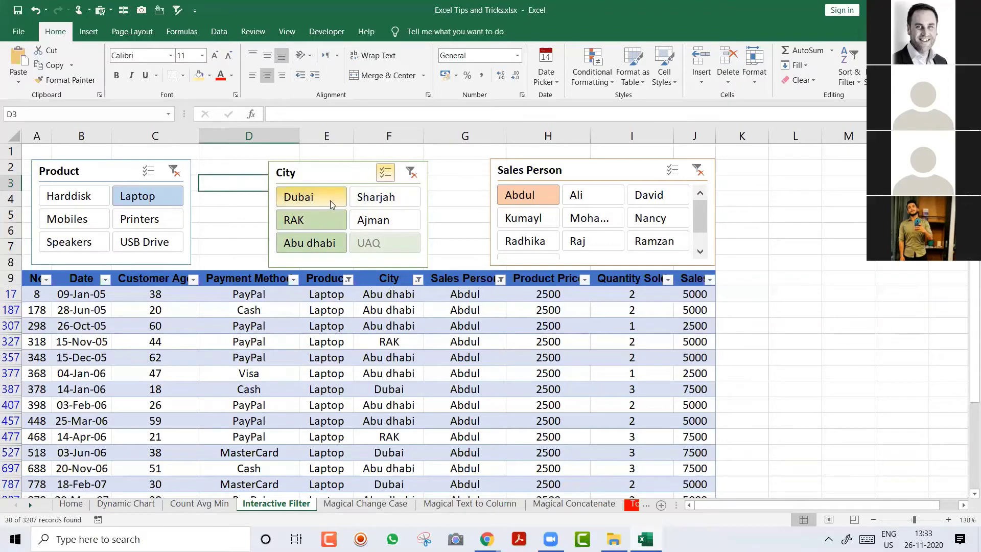
pyautogui.click(309, 197)
pyautogui.click(309, 220)
pyautogui.click(381, 220)
pyautogui.click(310, 243)
pyautogui.click(404, 199)
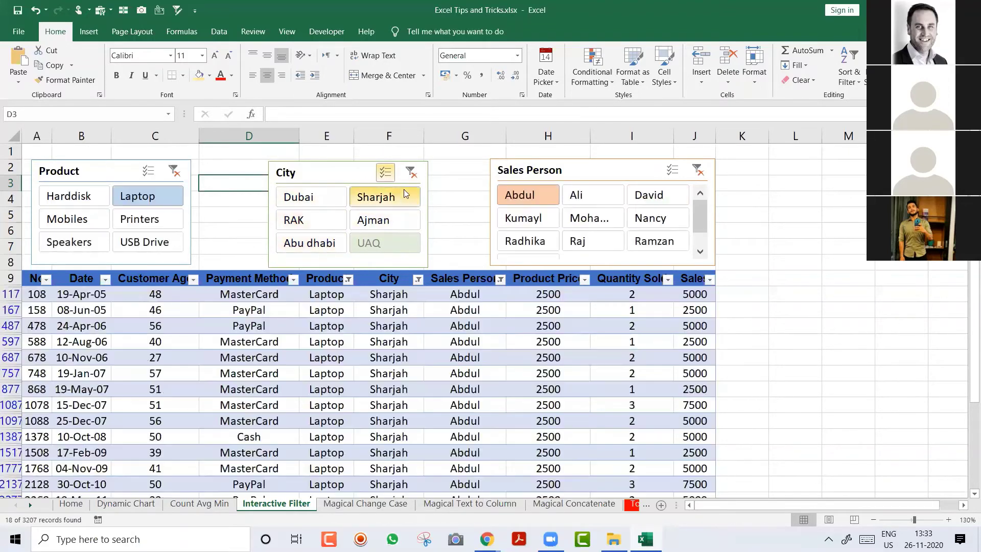
pyautogui.click(410, 176)
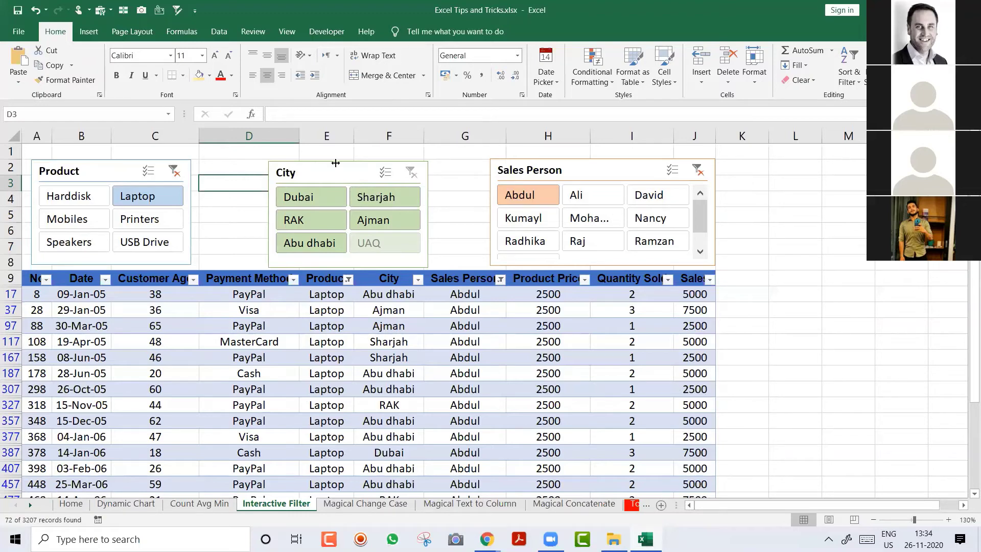
# Step: Clear the Sales Person slicer, then move through the sheets to stop on Magical Change Case
pyautogui.click(697, 172)
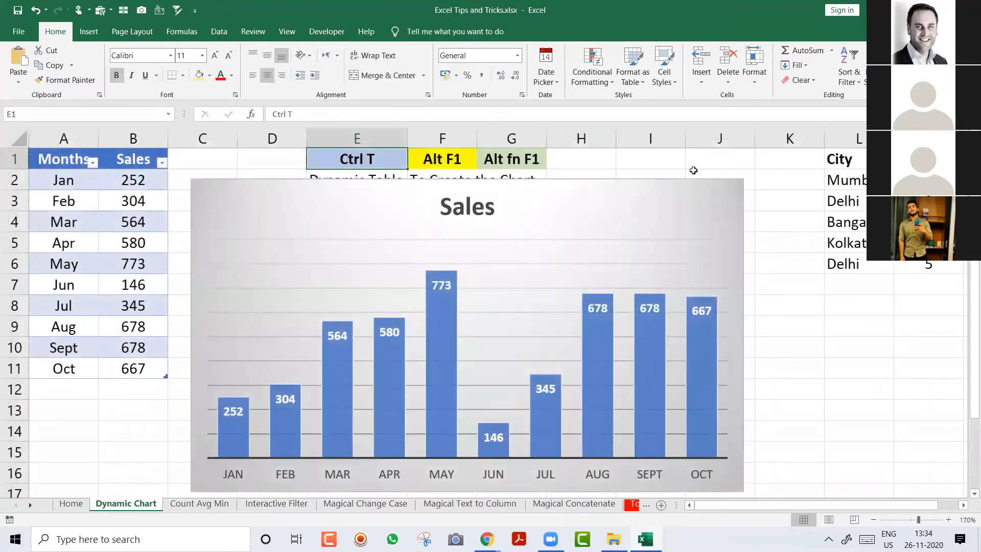
pyautogui.hotkey('ctrl', 'pagedown')
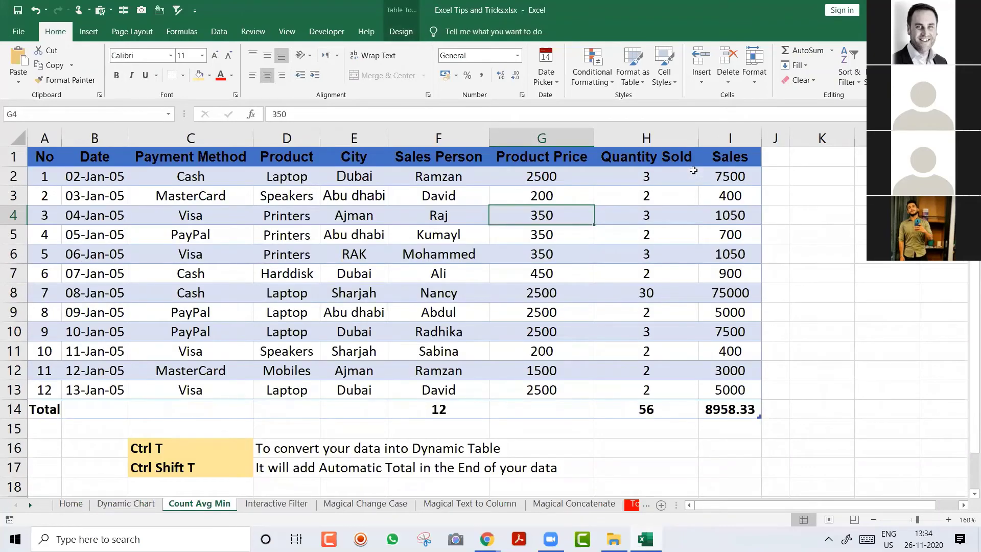
pyautogui.hotkey('ctrl', 'pagedown')
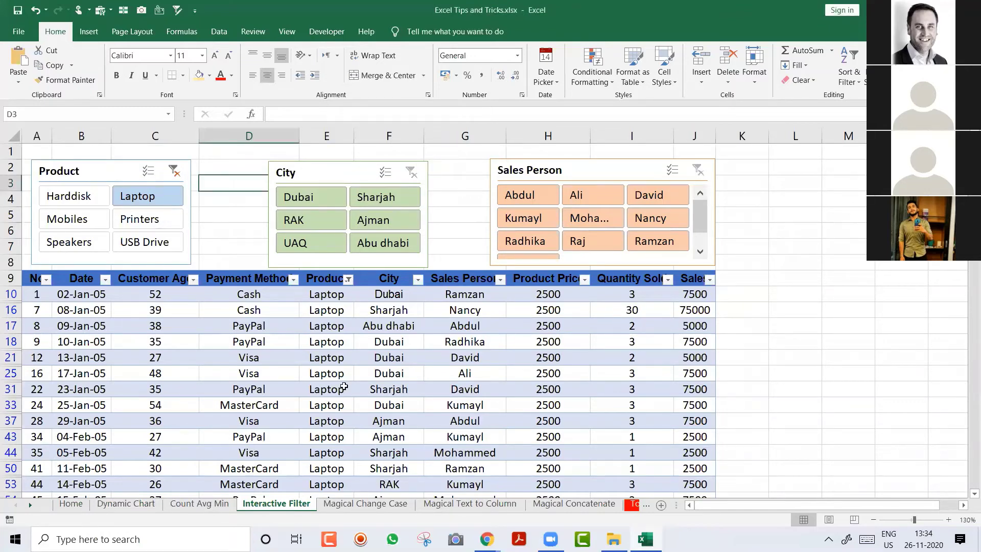
pyautogui.hotkey('ctrl', 'pagedown')
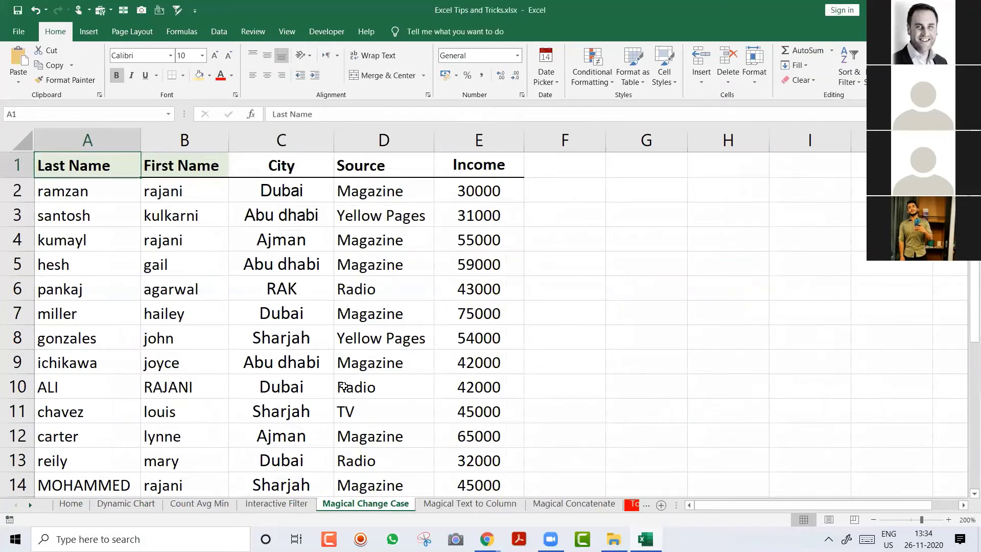
pyautogui.hotkey('ctrl', 'pageup')
pyautogui.hotkey('ctrl', 'pageup')
pyautogui.hotkey('ctrl', 'pageup')
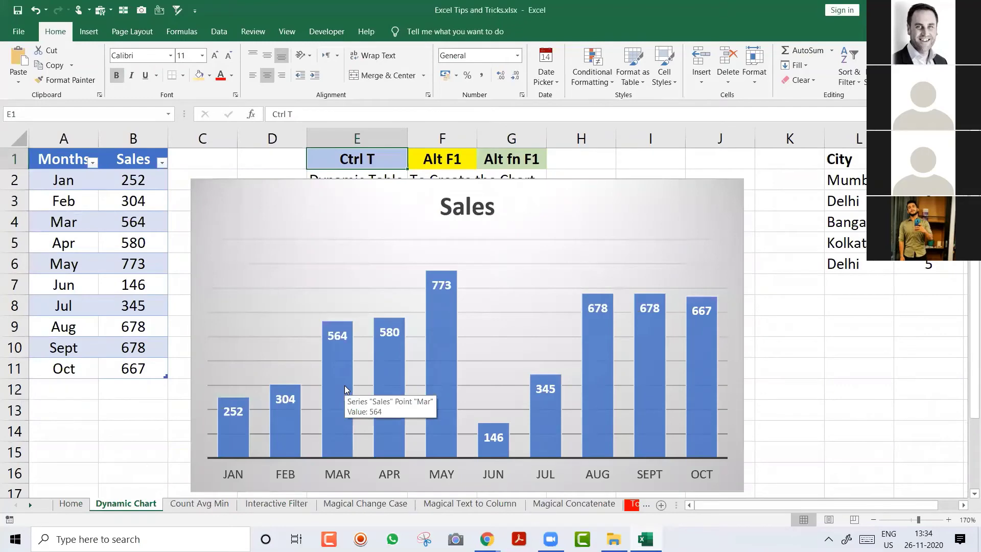
pyautogui.hotkey('ctrl', 'pagedown')
pyautogui.hotkey('ctrl', 'pagedown')
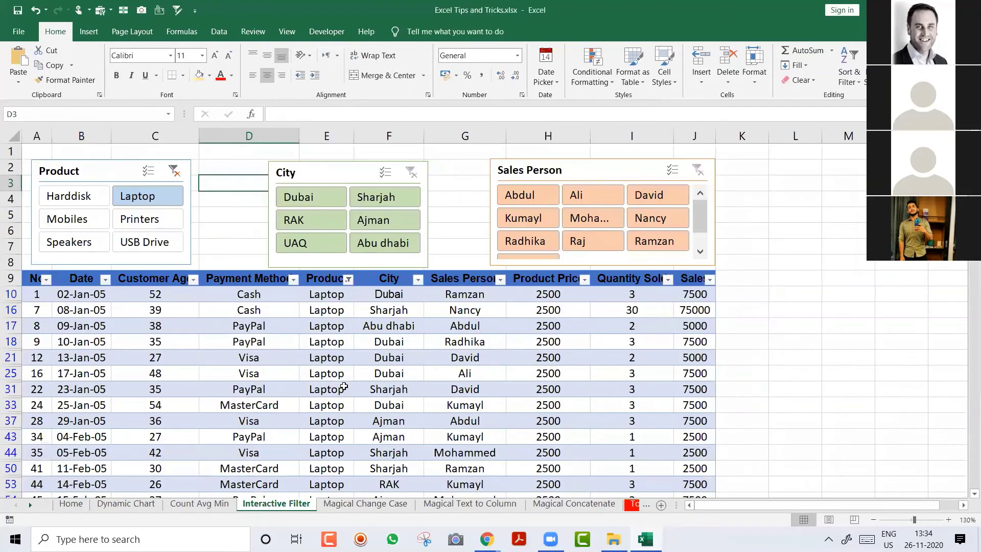
pyautogui.hotkey('ctrl', 'pagedown')
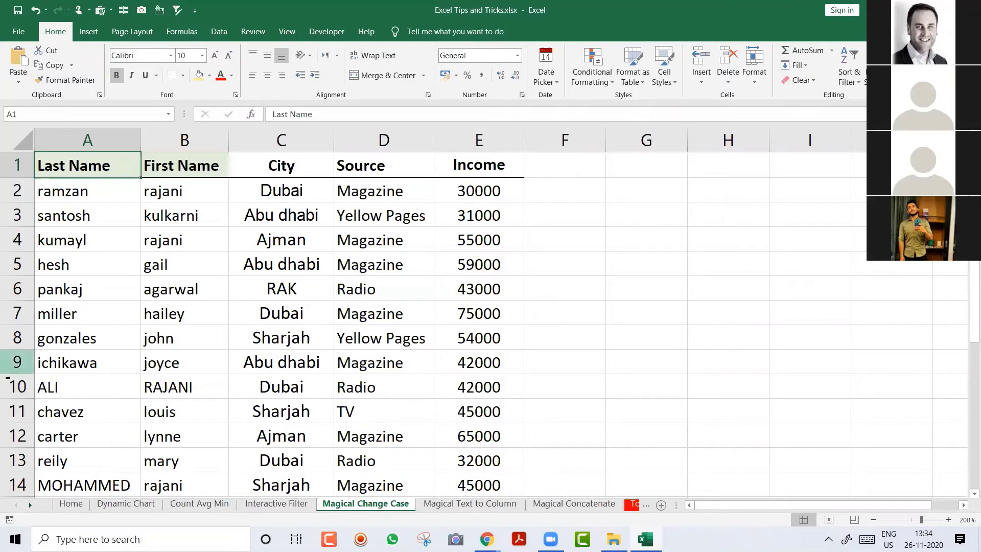
# Step: Select the mixed-case names in A2:B6, then move to the empty cell F2
pyautogui.click(95, 195)
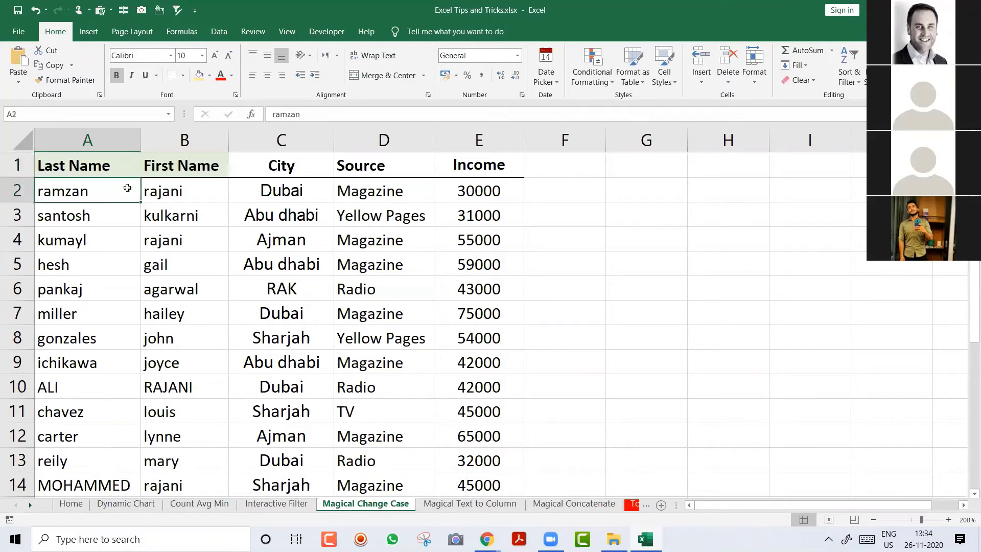
pyautogui.keyDown('shift'); pyautogui.click(153, 187); pyautogui.keyUp('shift')
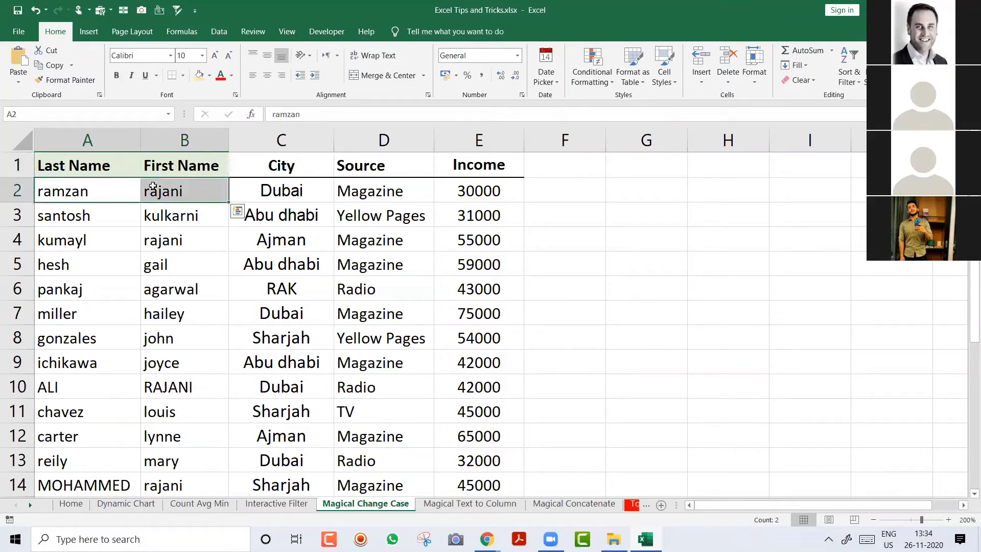
pyautogui.hotkey('shift', 'Down')
pyautogui.hotkey('shift', 'Down')
pyautogui.hotkey('shift', 'Down')
pyautogui.hotkey('shift', 'Down')
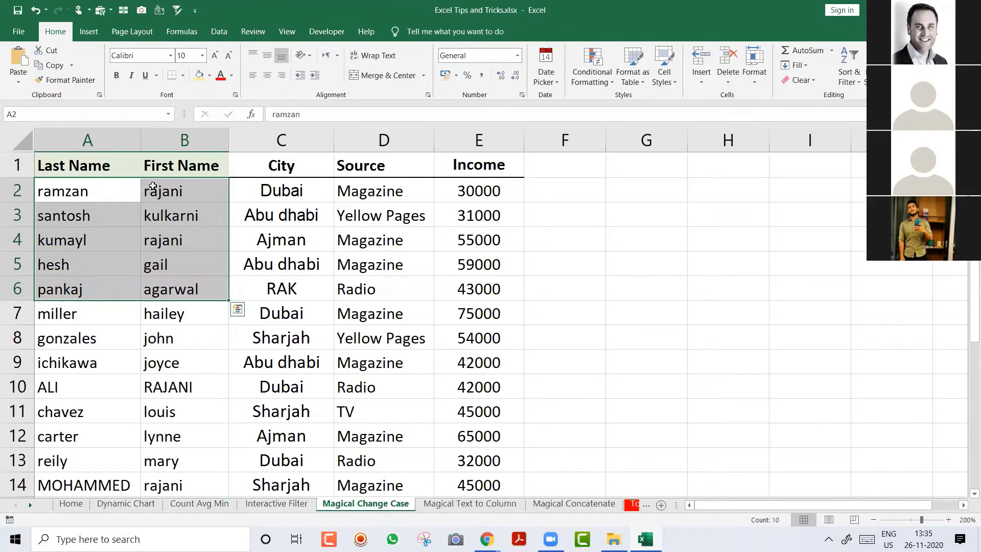
pyautogui.press('Right')
pyautogui.press('Right')
pyautogui.press('Right')
pyautogui.press('Right')
pyautogui.press('Right')
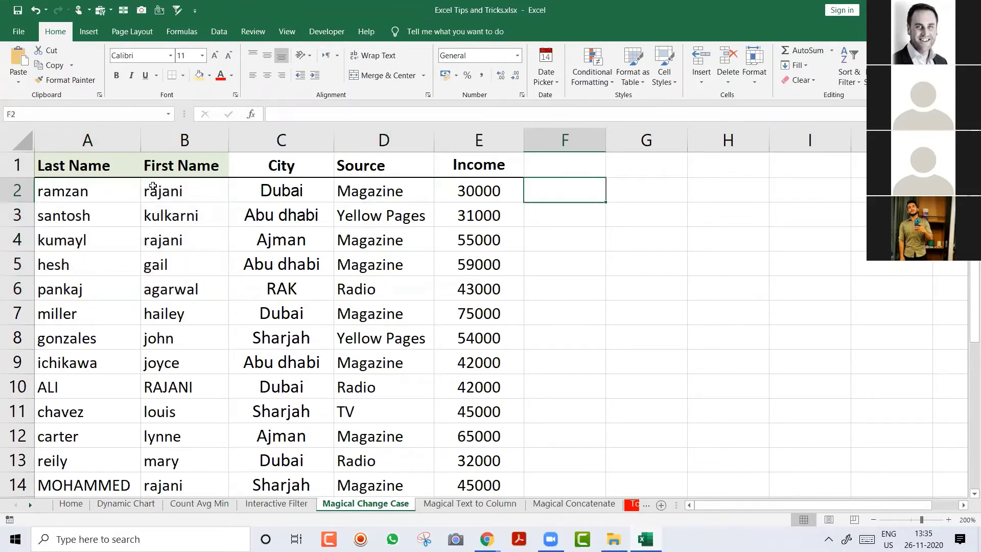
# Step: Enter =UPPER(A2) in F2, fill it down column F, and widen column F
pyautogui.write('=')
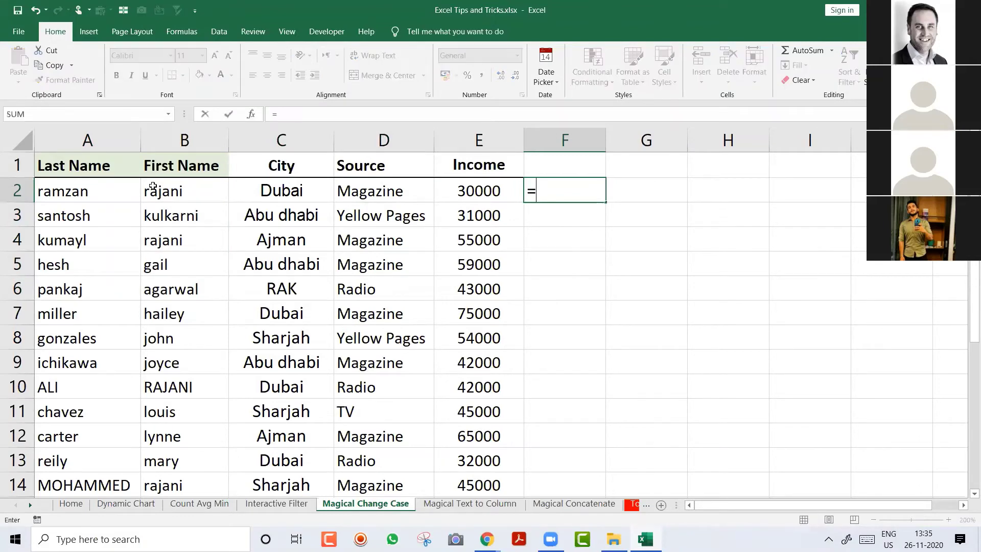
pyautogui.write('up')
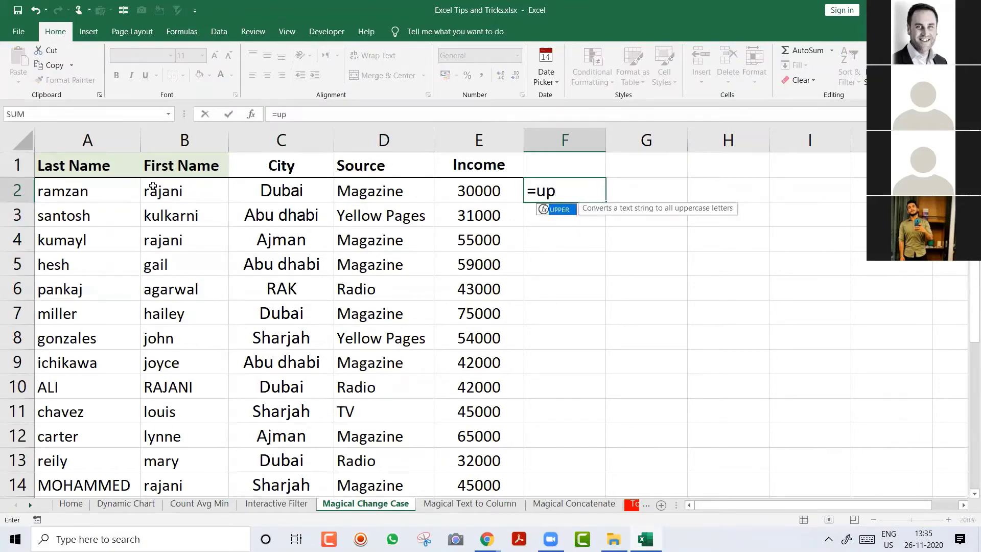
pyautogui.press('Tab')
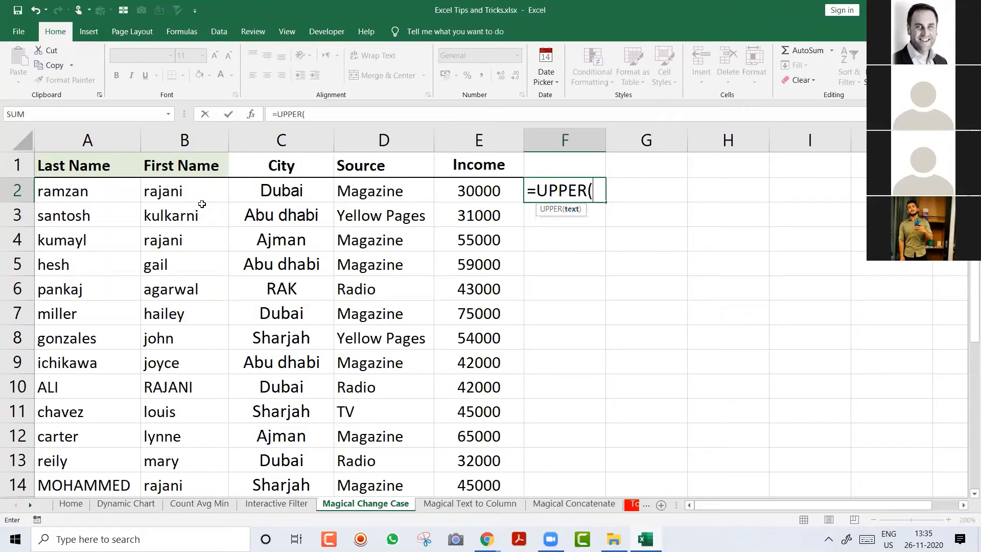
pyautogui.click(56, 191)
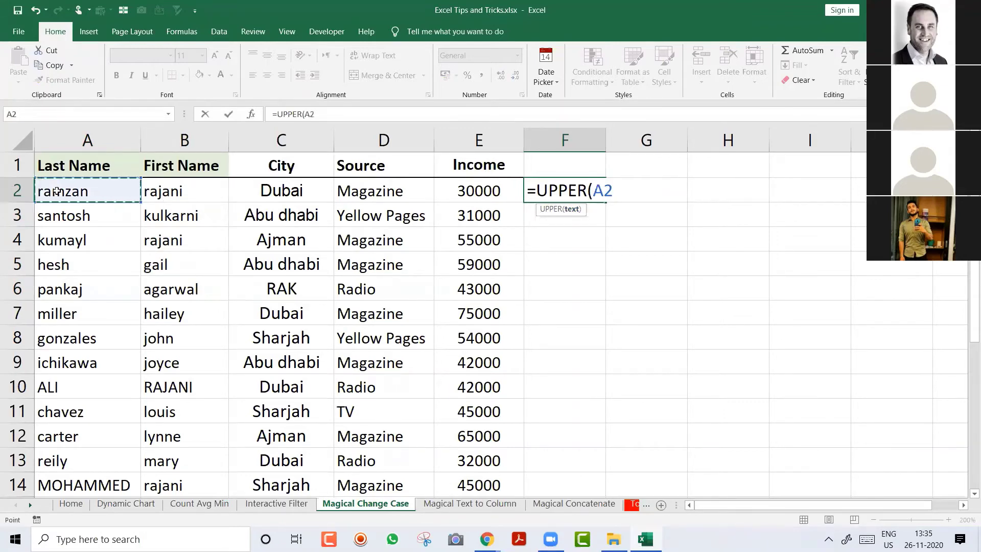
pyautogui.press('Return')
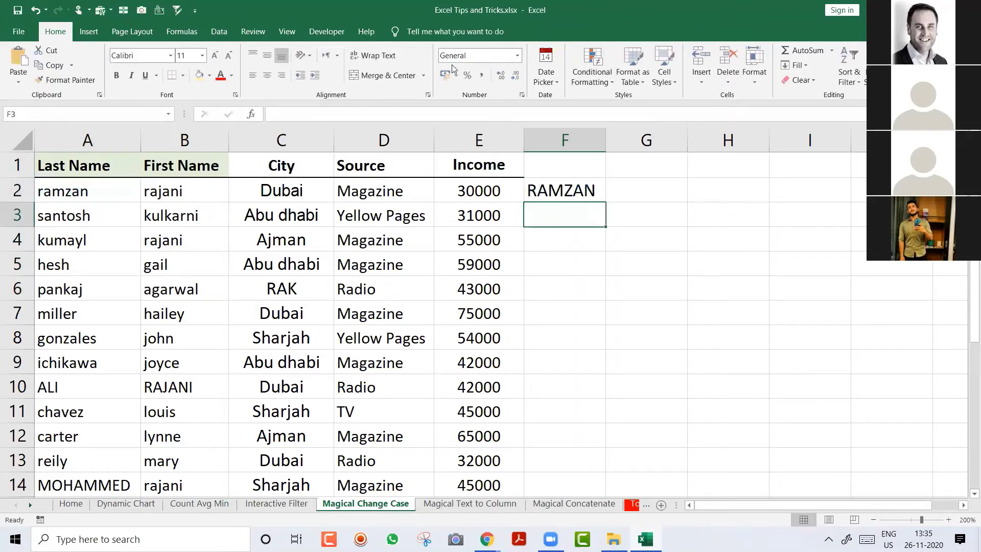
pyautogui.click(583, 197)
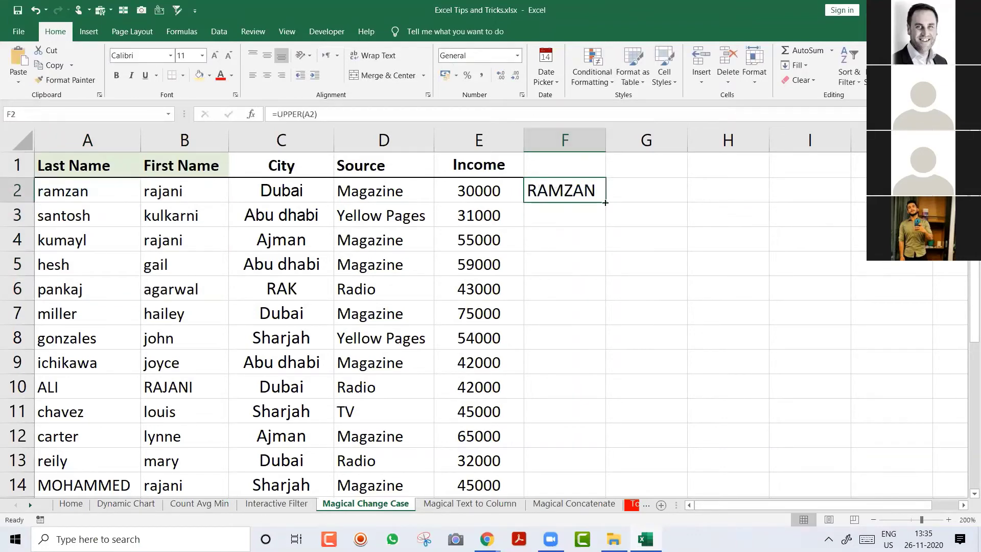
pyautogui.doubleClick(605, 203)
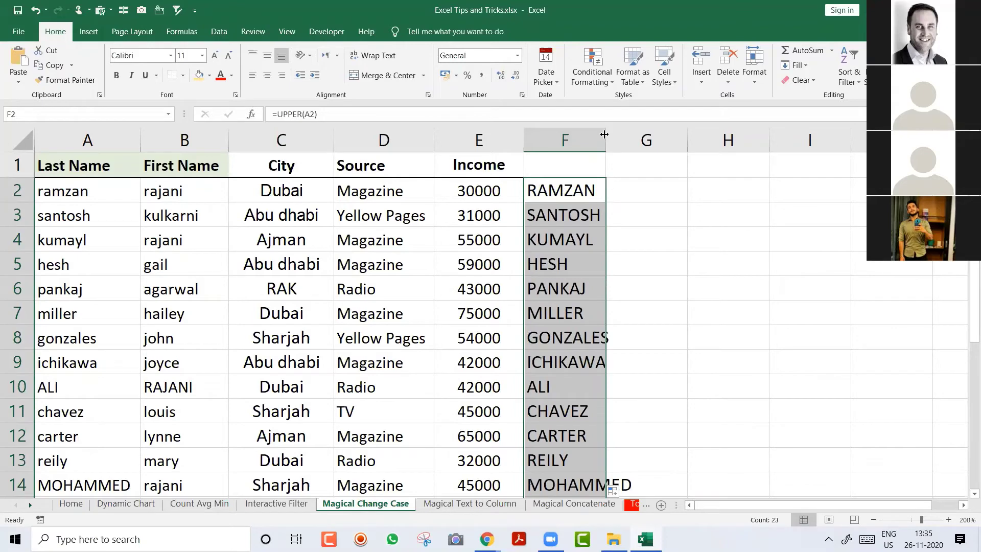
pyautogui.moveTo(605, 132); pyautogui.dragTo(633, 148)
# Step: Enter =UPPER(B2) in G2 and fill it down column G
pyautogui.click(662, 190)
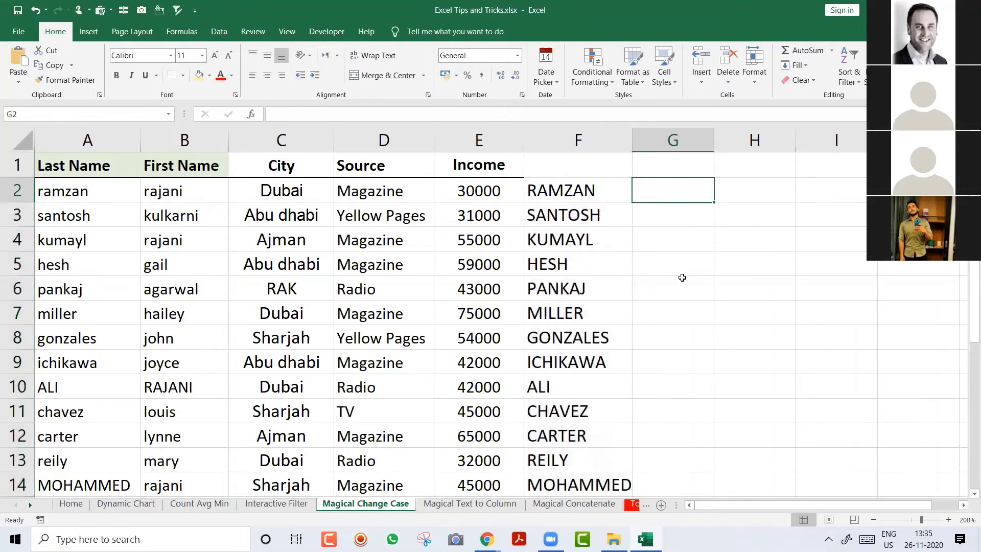
pyautogui.write('=up')
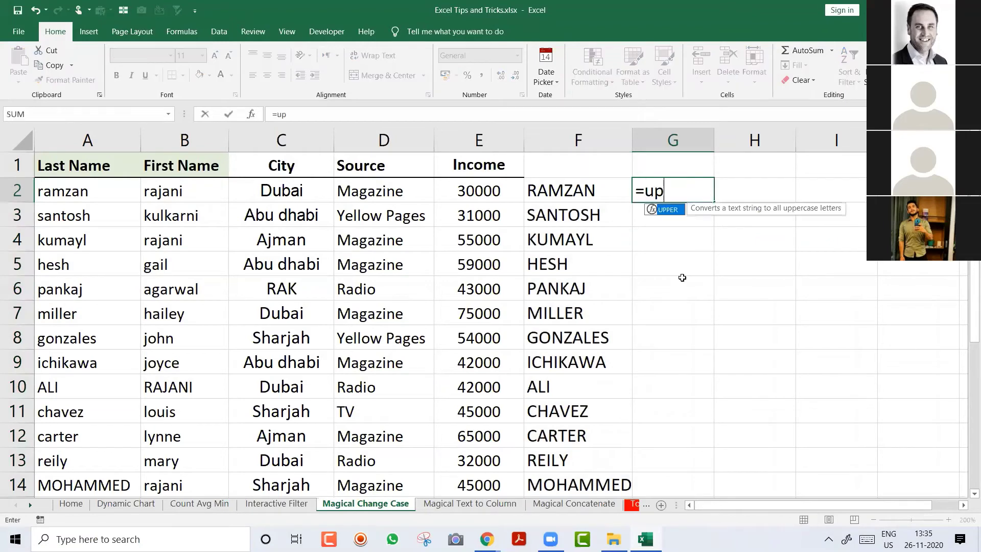
pyautogui.press('Tab')
pyautogui.press('Left')
pyautogui.press('Left')
pyautogui.press('Left')
pyautogui.press('Left')
pyautogui.press('Left')
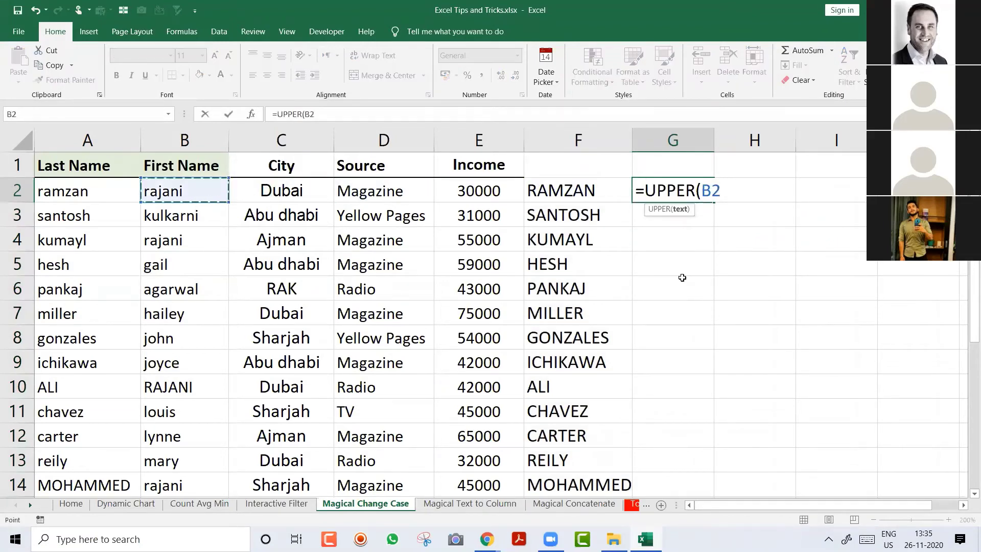
pyautogui.press('Return')
pyautogui.press('Up')
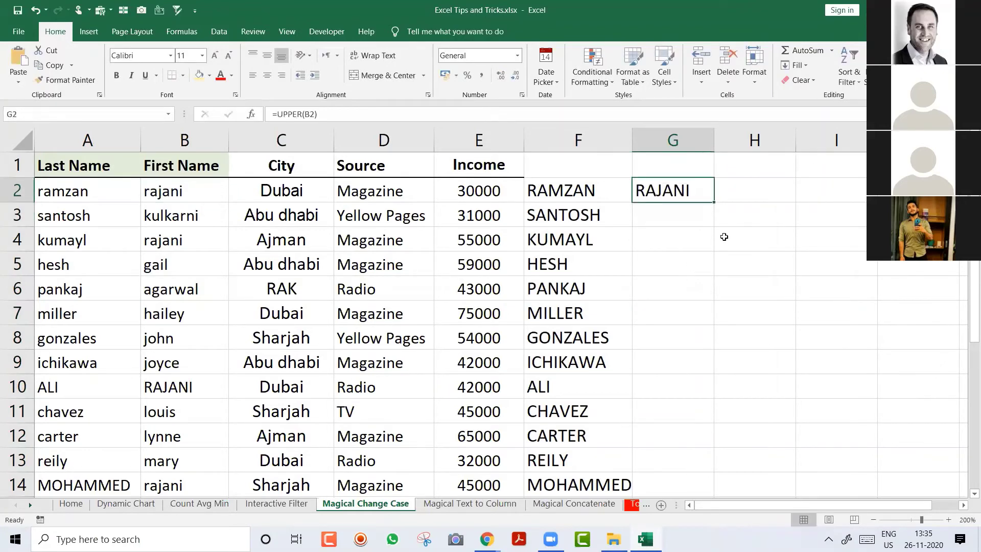
pyautogui.doubleClick(714, 205)
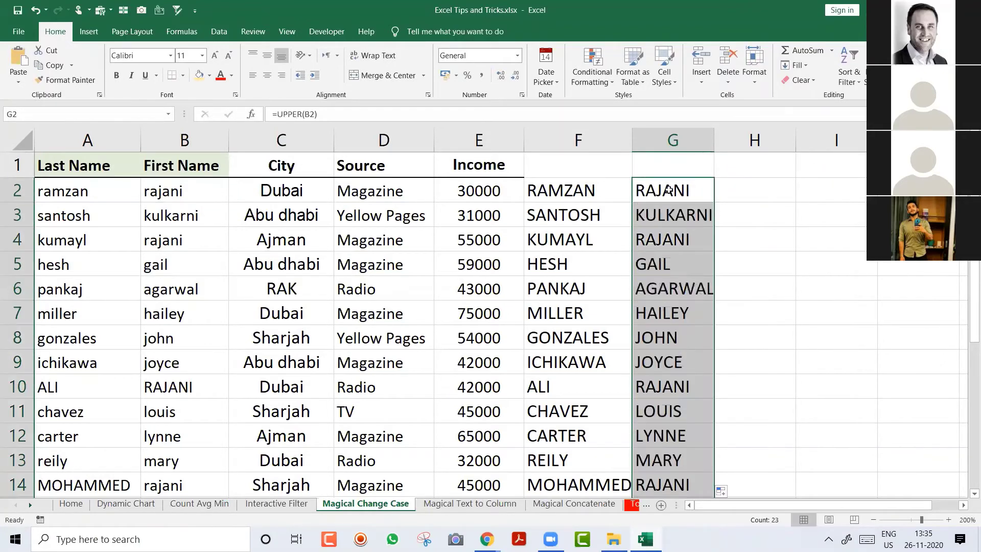
pyautogui.doubleClick(618, 188)
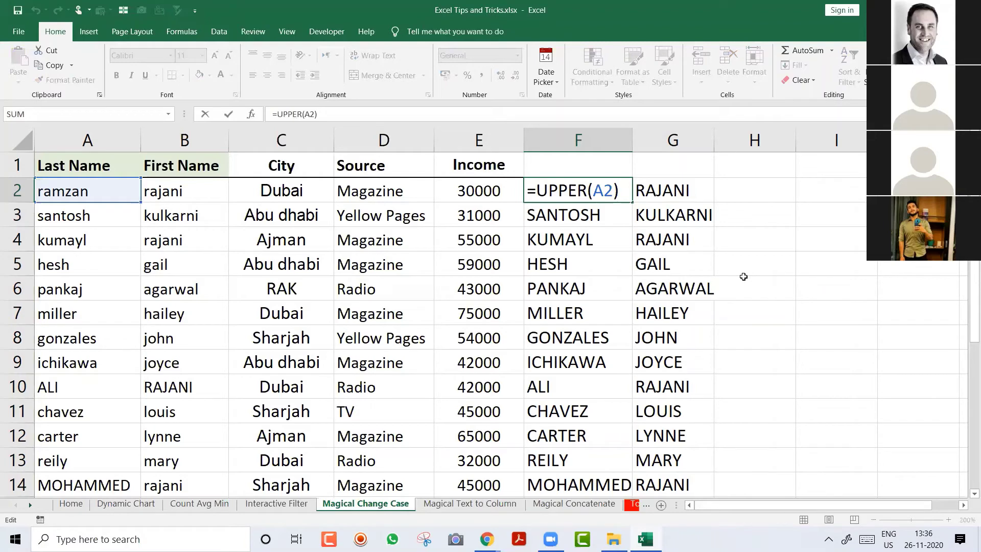
# Step: Clear columns F and G, reset column F's width, and show the Data tab
pyautogui.press('Escape')
pyautogui.hotkey('ctrl', 'space')
pyautogui.hotkey('shift', 'Right')
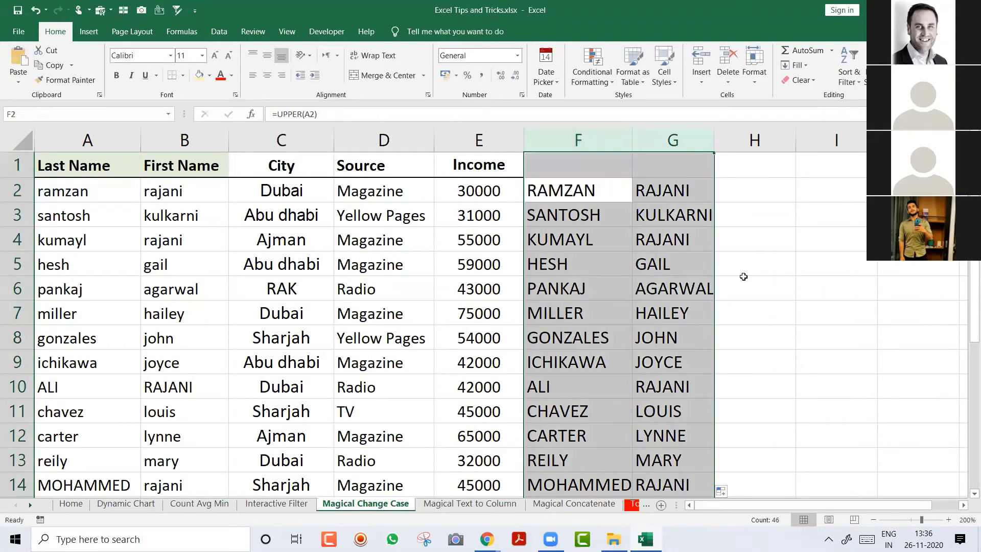
pyautogui.press('Delete')
pyautogui.hotkey('alt', 'h')
pyautogui.press('o')
pyautogui.press('i')
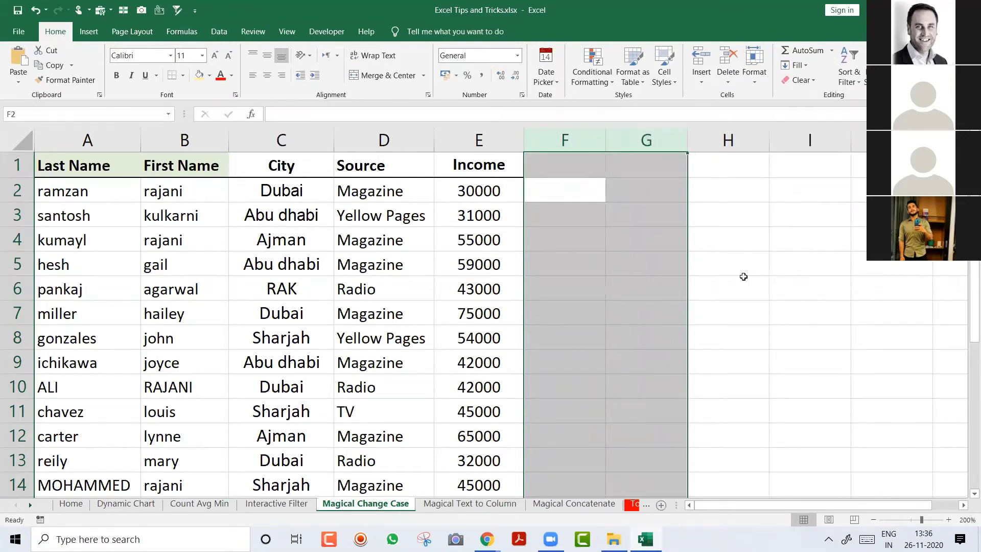
pyautogui.press('Left')
pyautogui.press('Left')
pyautogui.press('Right')
pyautogui.press('Right')
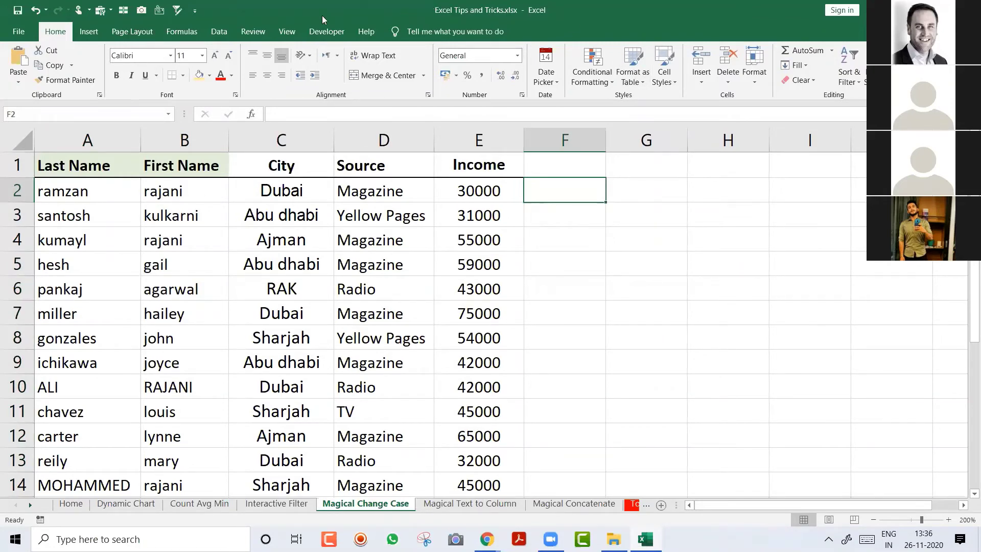
pyautogui.click(221, 31)
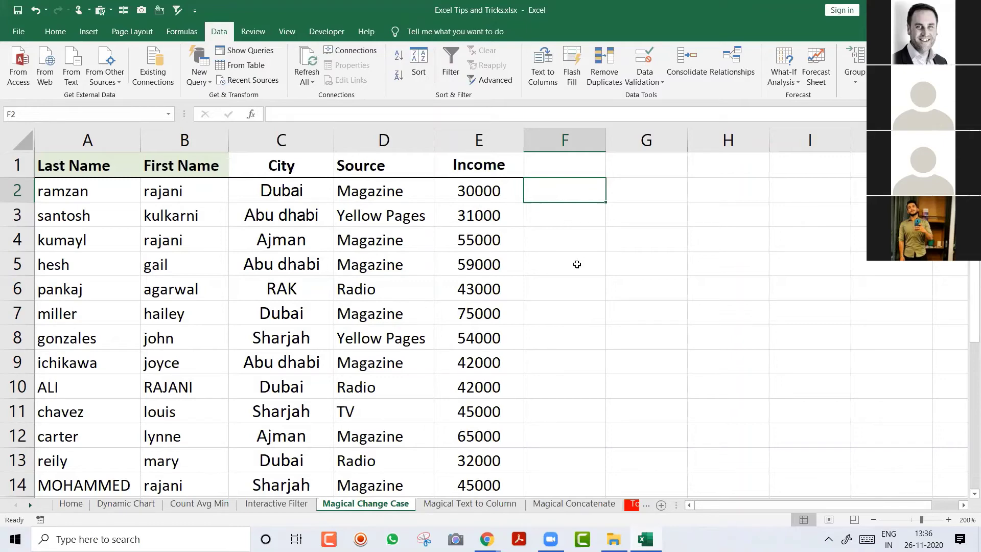
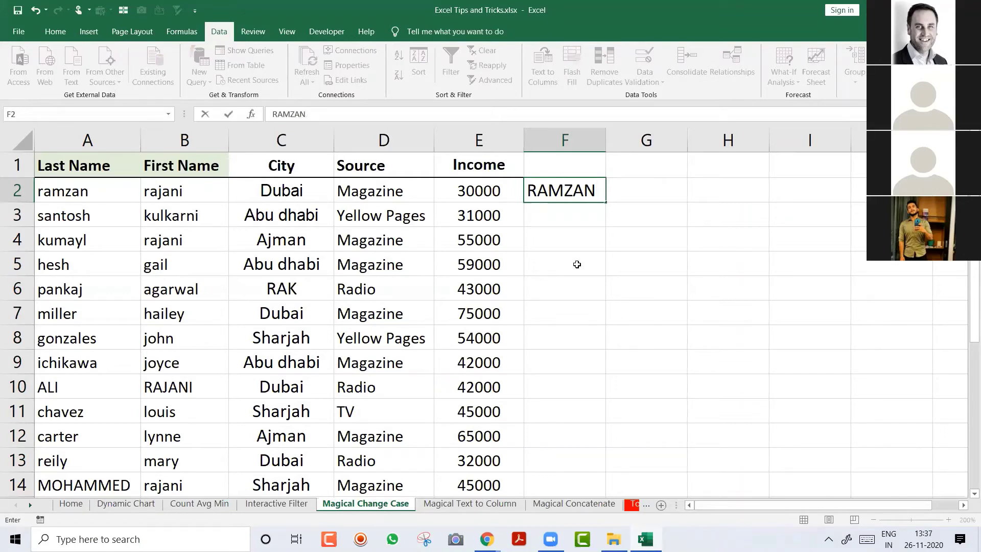
# Step: Flash Fill uppercase last names into column F from the example 'RAMZAN', widen it, and select the results
pyautogui.press('Return')
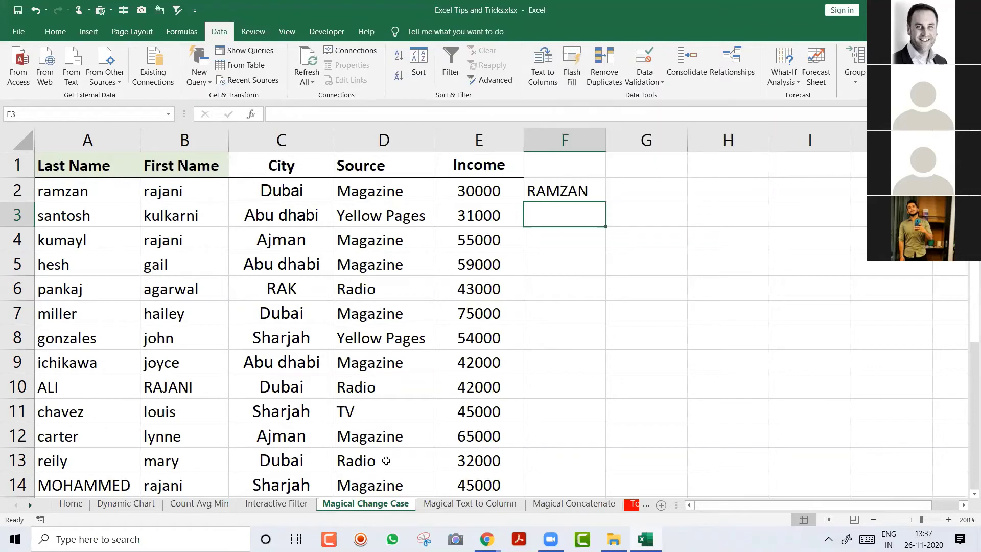
pyautogui.click(569, 77)
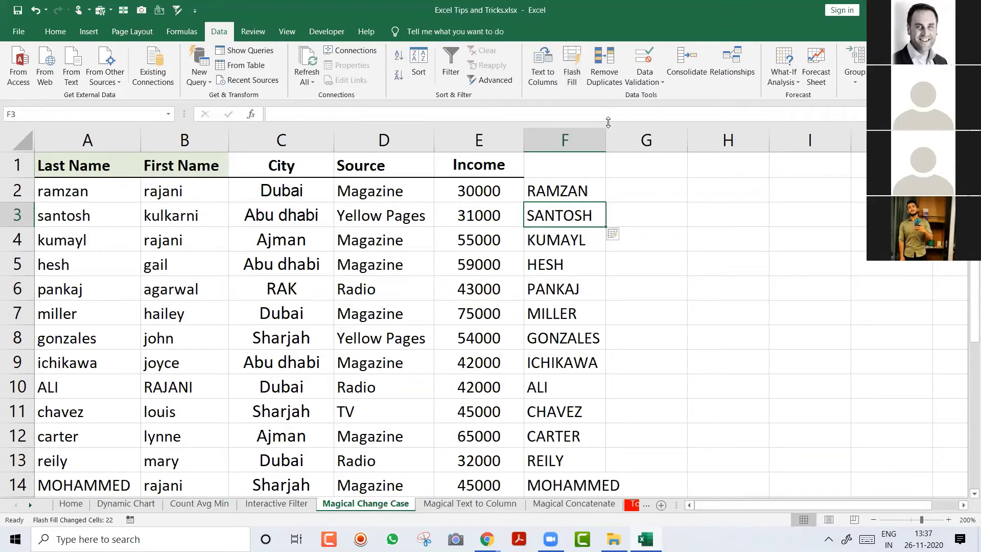
pyautogui.moveTo(606, 132); pyautogui.dragTo(621, 131)
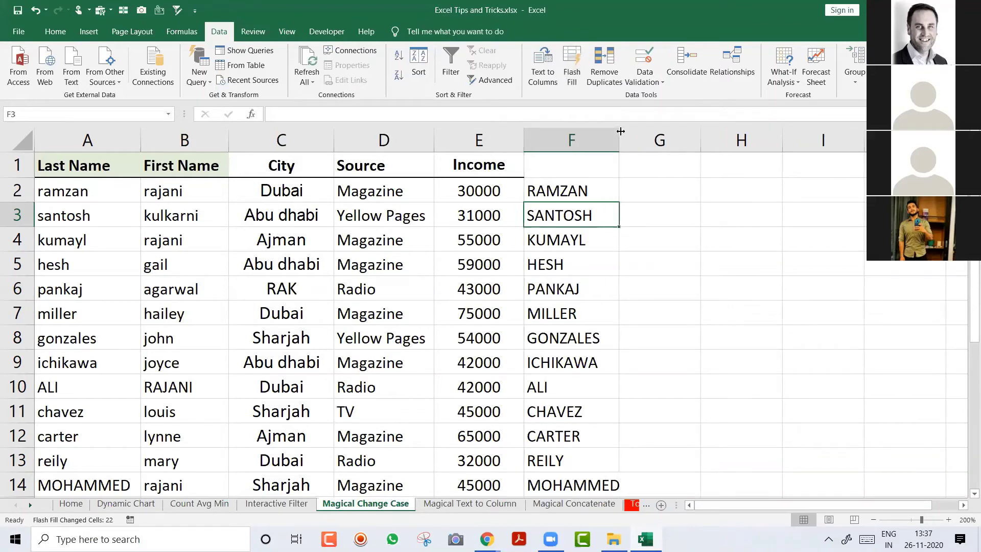
pyautogui.press('Up')
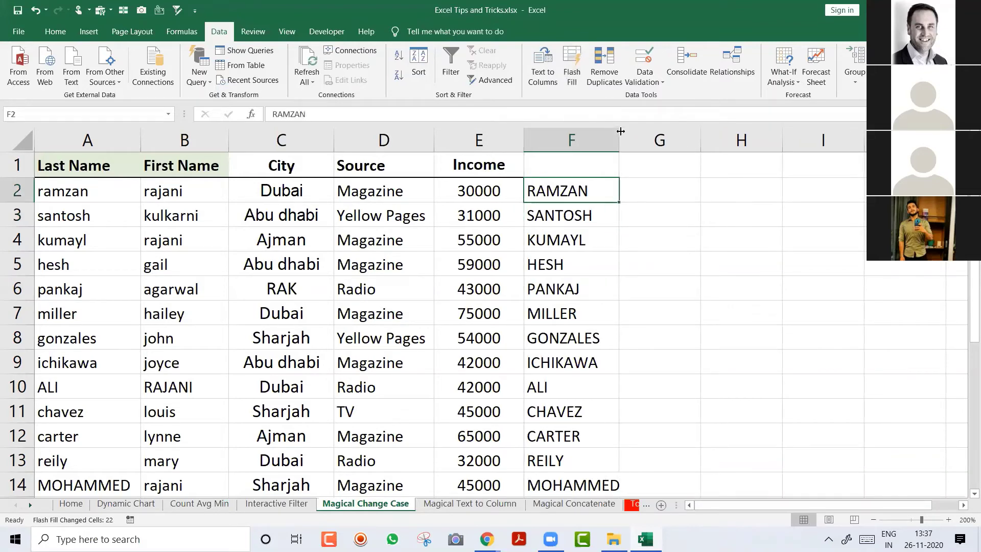
pyautogui.hotkey('ctrl', 'shift', 'Down')
# Step: Delete the uppercase names and Flash Fill proper-case last names into column F from 'Ramzan'
pyautogui.press('Delete')
pyautogui.scroll(3, 620, 131)
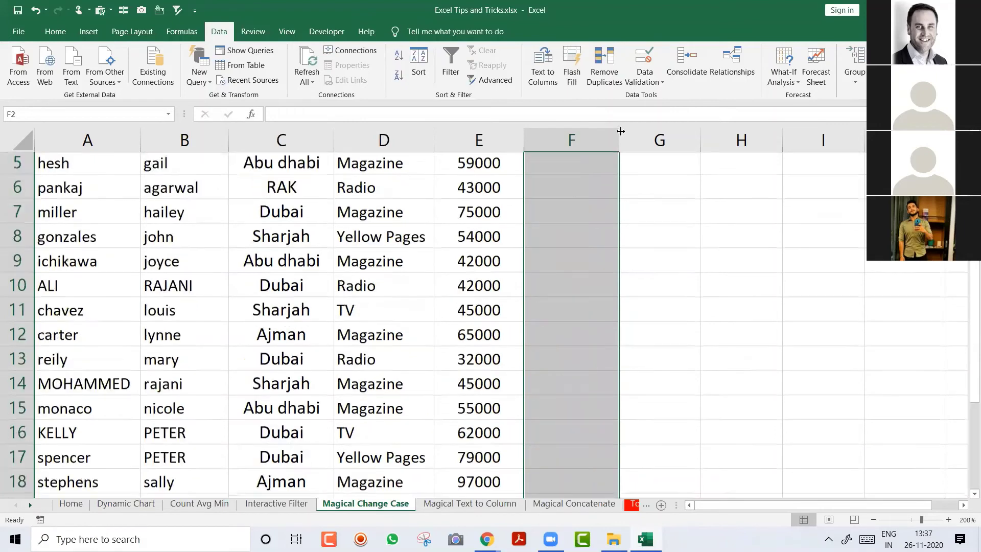
pyautogui.hotkey('shift', 'BackSpace')
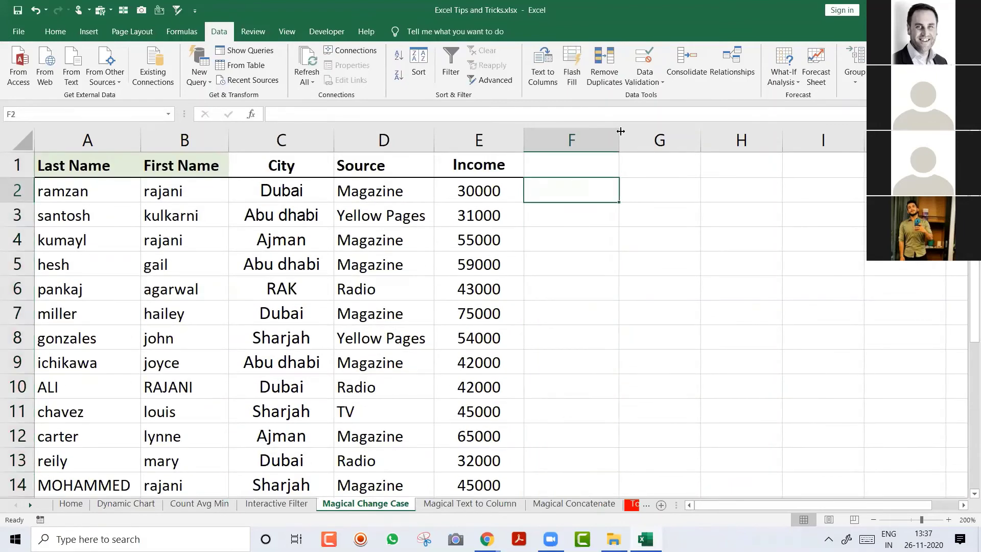
pyautogui.write('r')
pyautogui.press('BackSpace')
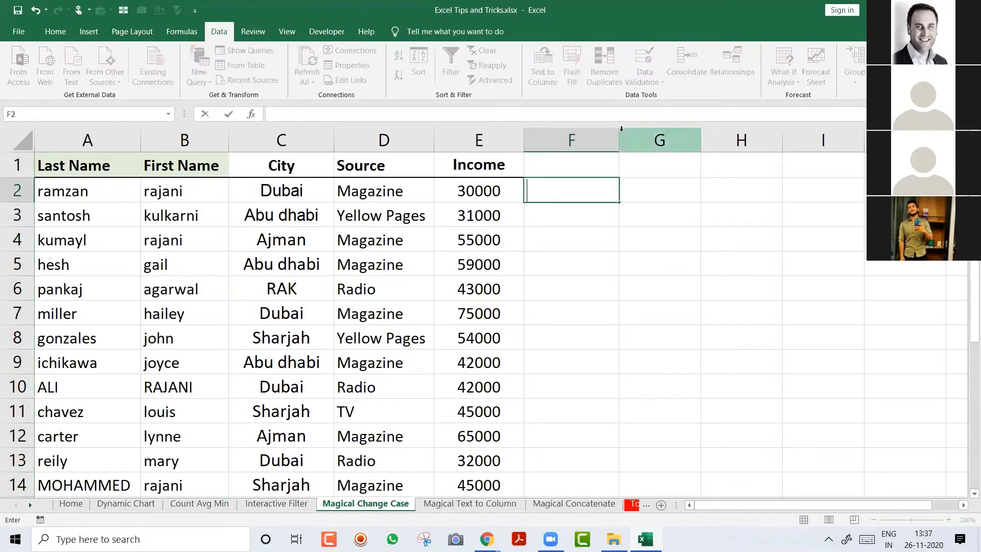
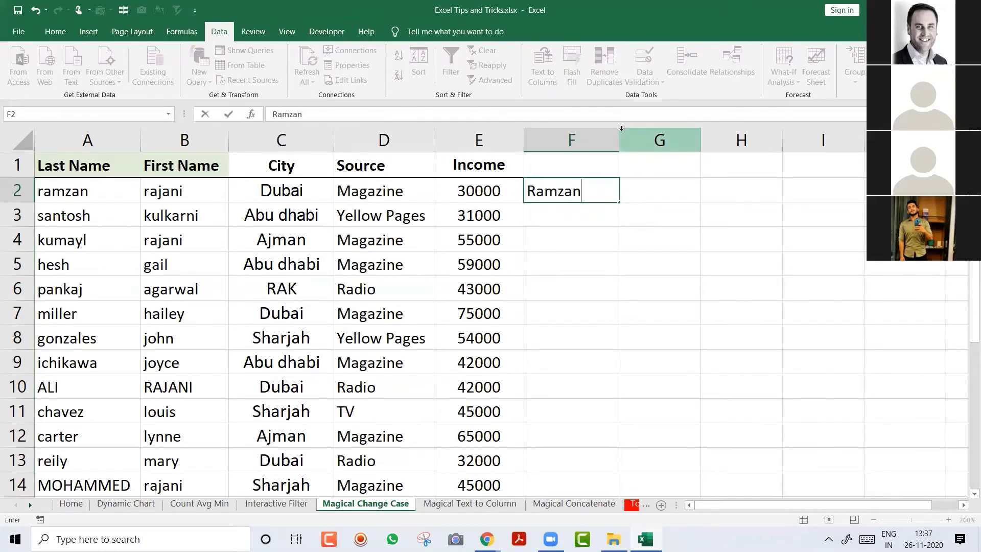
pyautogui.press('Return')
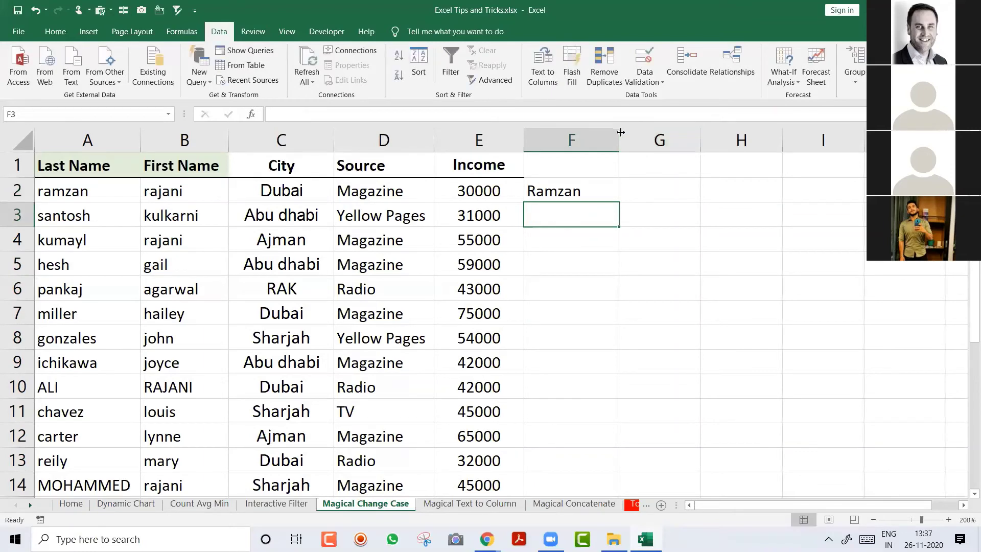
pyautogui.click(573, 76)
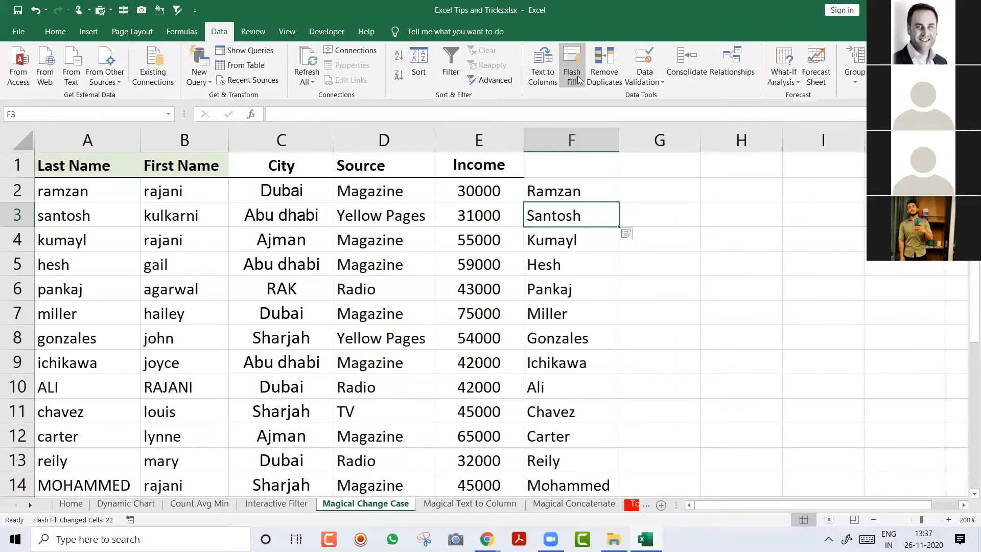
# Step: Flash Fill proper-case first names into column G from the example 'Rajani'
pyautogui.press('Up')
pyautogui.press('Right')
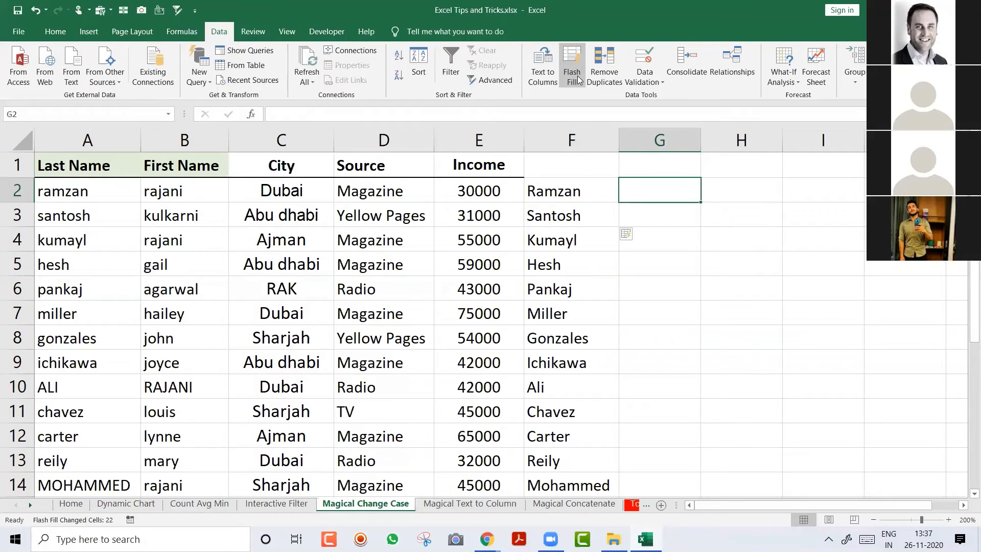
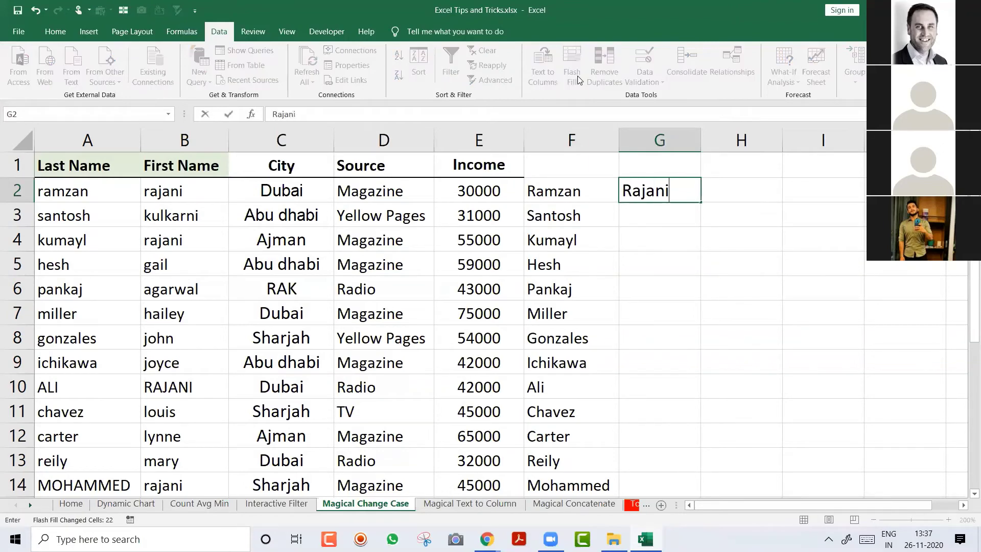
pyautogui.press('Return')
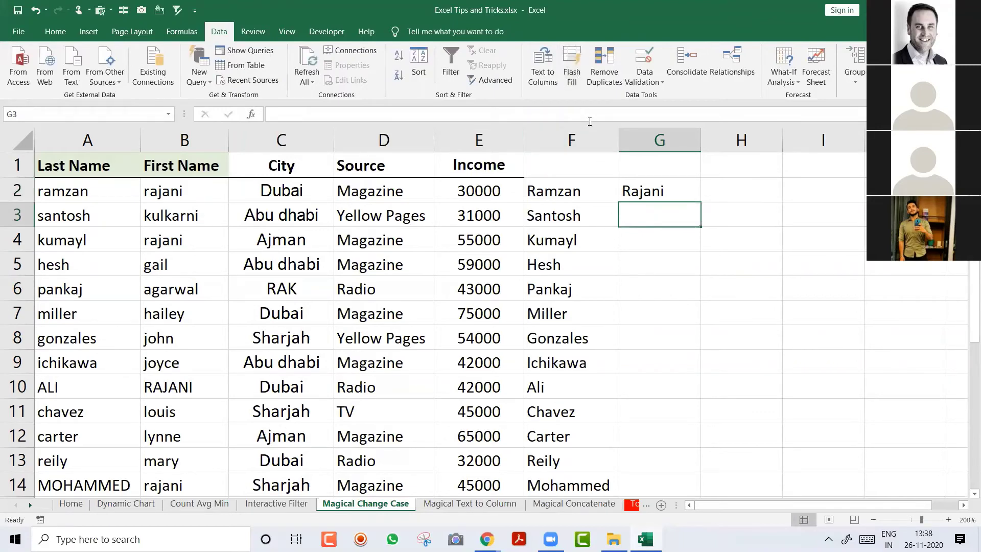
pyautogui.click(579, 75)
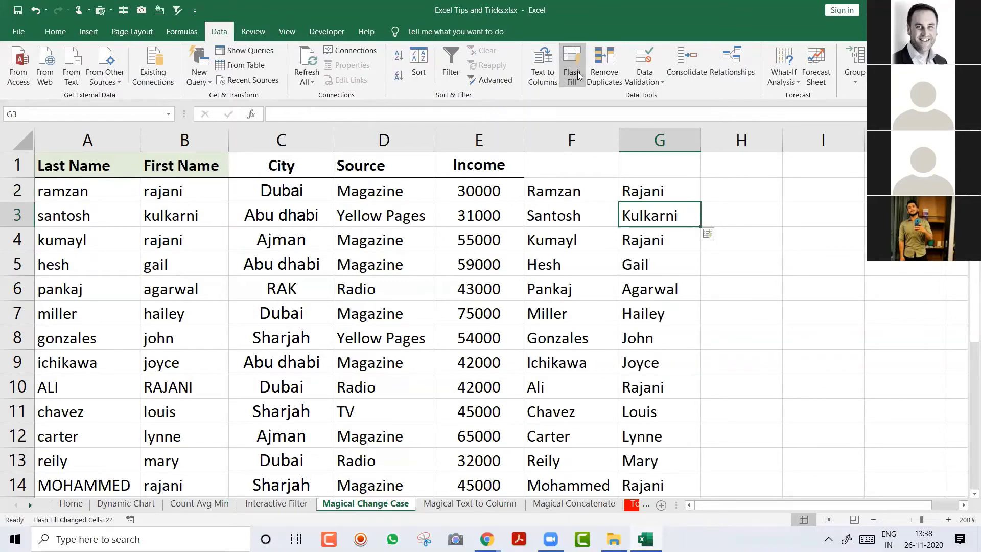
pyautogui.press('Left')
pyautogui.press('Up')
# Step: Copy the proper-case names from F2:G24 and paste them over A2:B24
pyautogui.hotkey('shift', 'Right')
pyautogui.hotkey('ctrl', 'shift', 'Down')
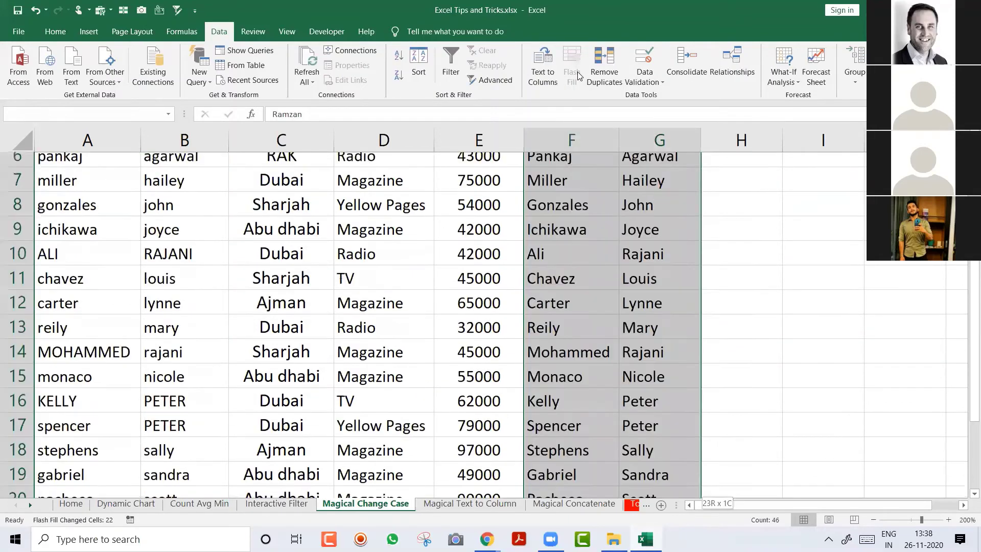
pyautogui.hotkey('ctrl', 'c')
pyautogui.press('Down')
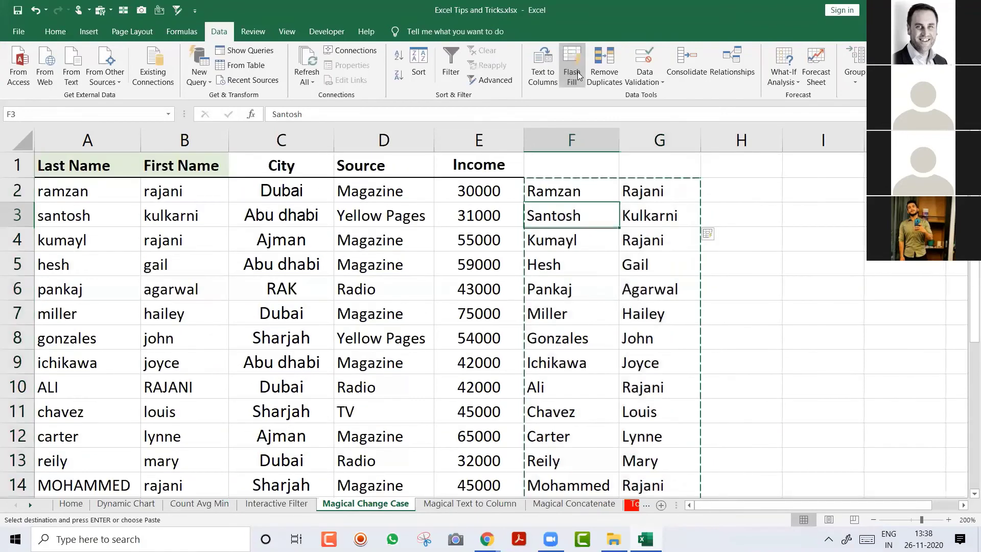
pyautogui.press('Up')
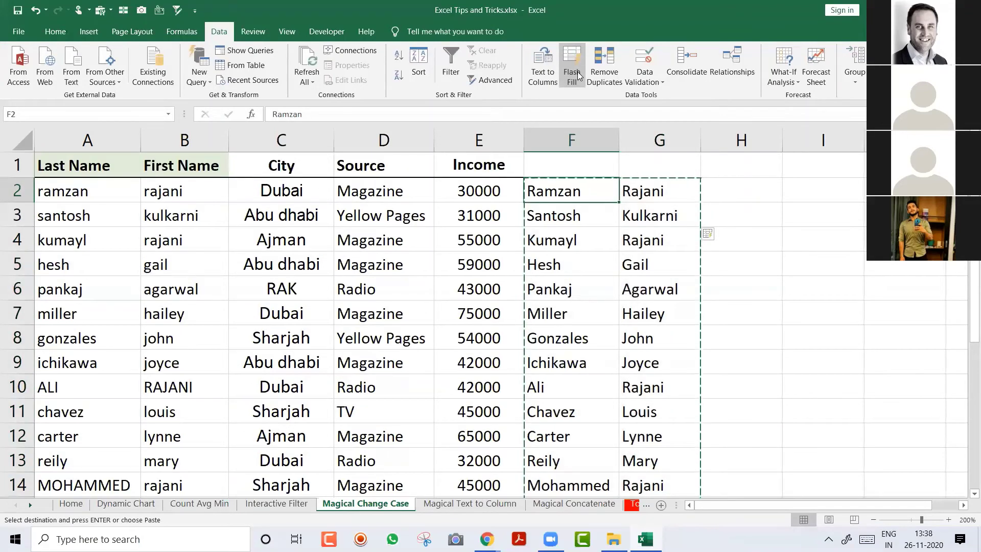
pyautogui.press('Left')
pyautogui.press('Left')
pyautogui.press('Left')
pyautogui.press('Left')
pyautogui.press('Left')
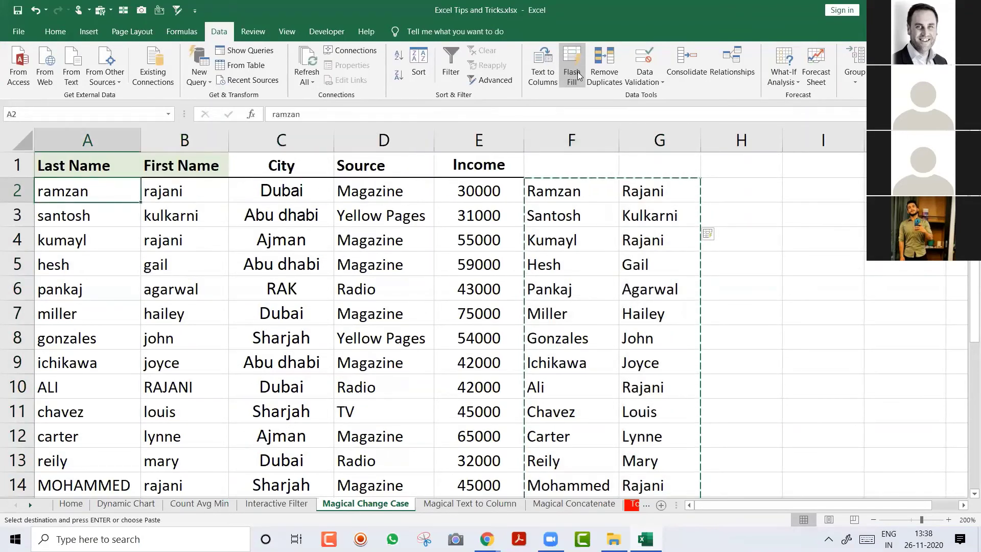
pyautogui.press('Return')
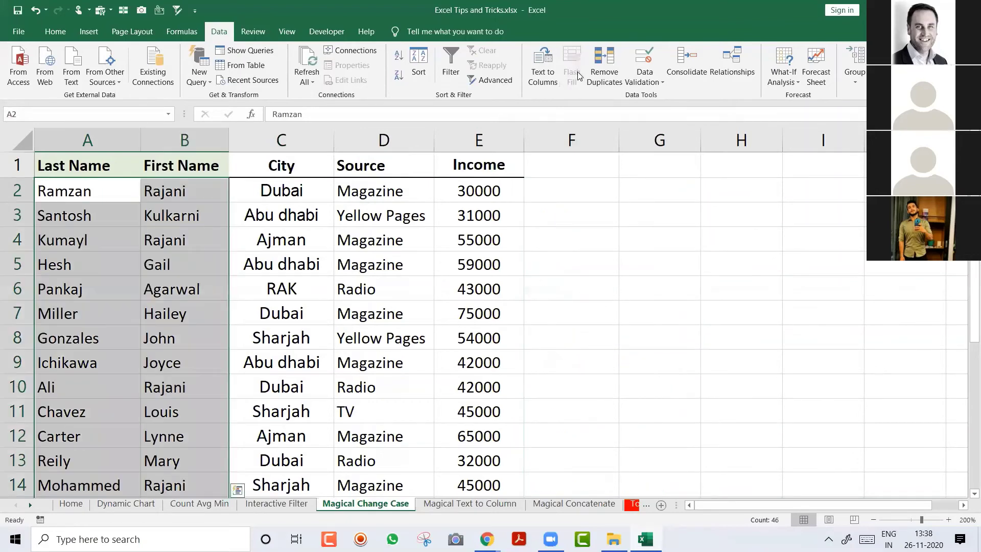
pyautogui.press('Left')
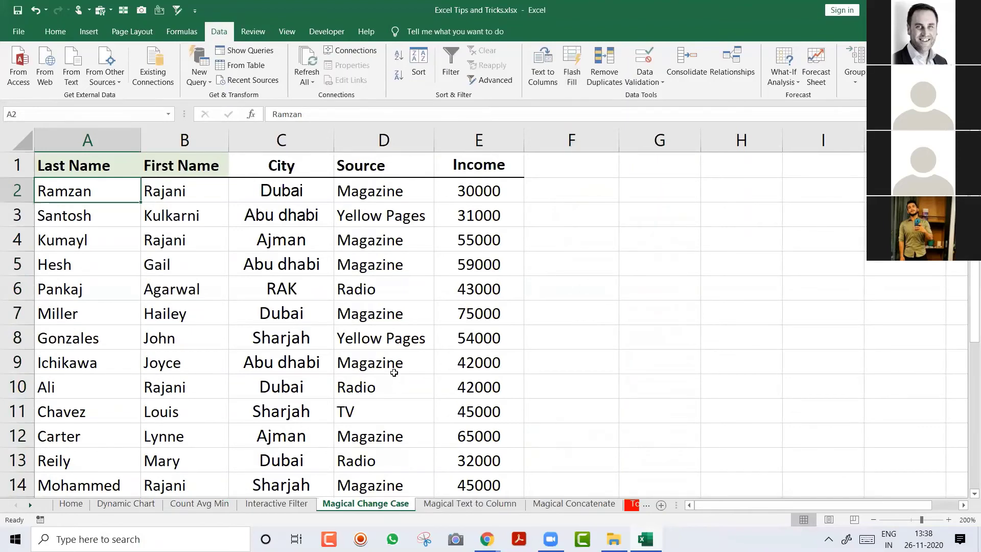
pyautogui.click(394, 373)
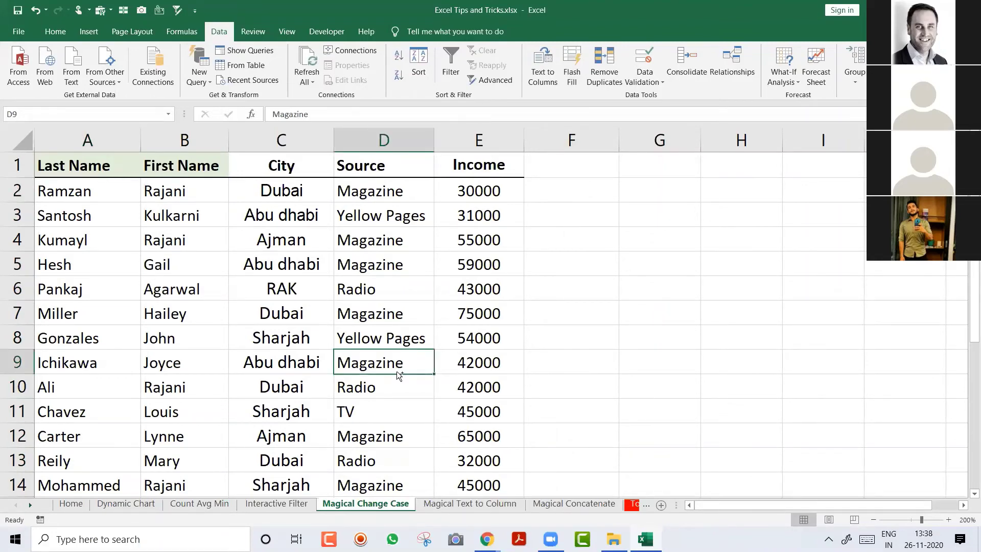
# Step: Switch to the Magical Text to Column sheet and select the Sales Person names A2:A18
pyautogui.hotkey('ctrl', 'pagedown')
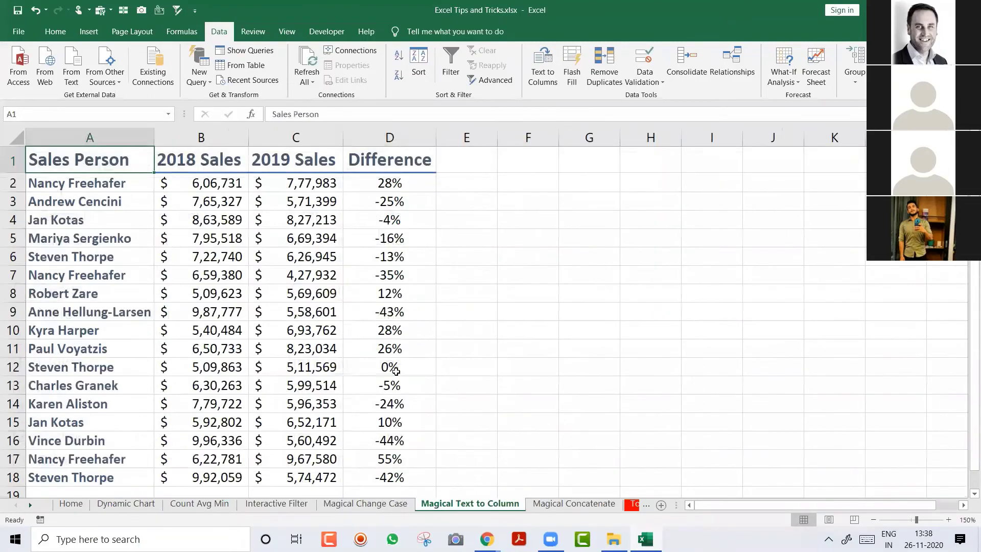
pyautogui.press('Down')
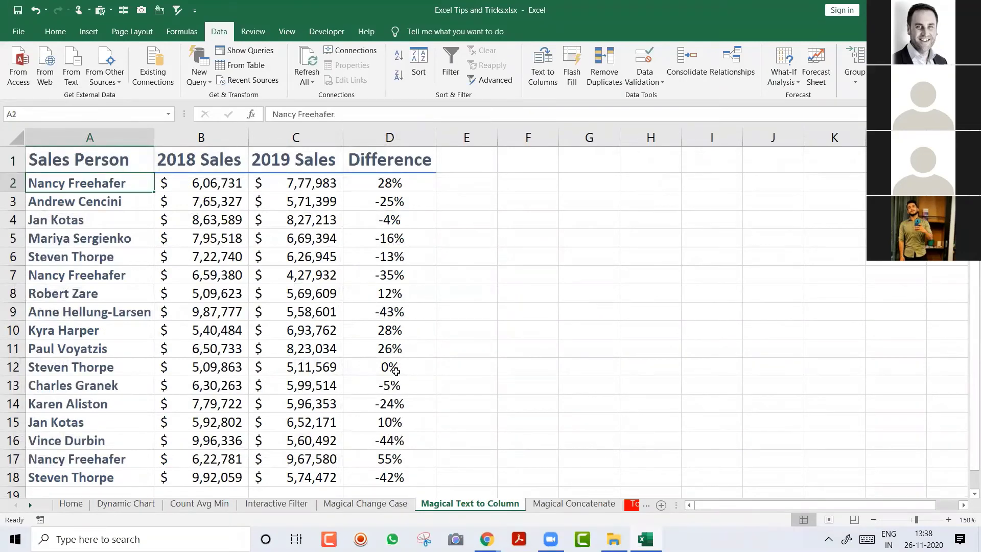
pyautogui.hotkey('ctrl', 'shift', 'Down')
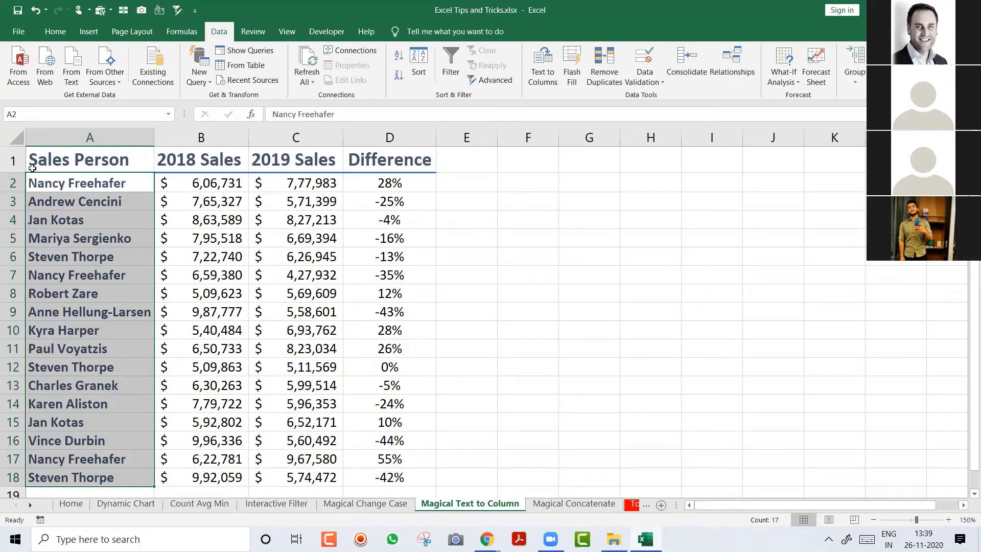
# Step: Insert three empty columns at B–D and reselect the names A2:A18
pyautogui.click(185, 139)
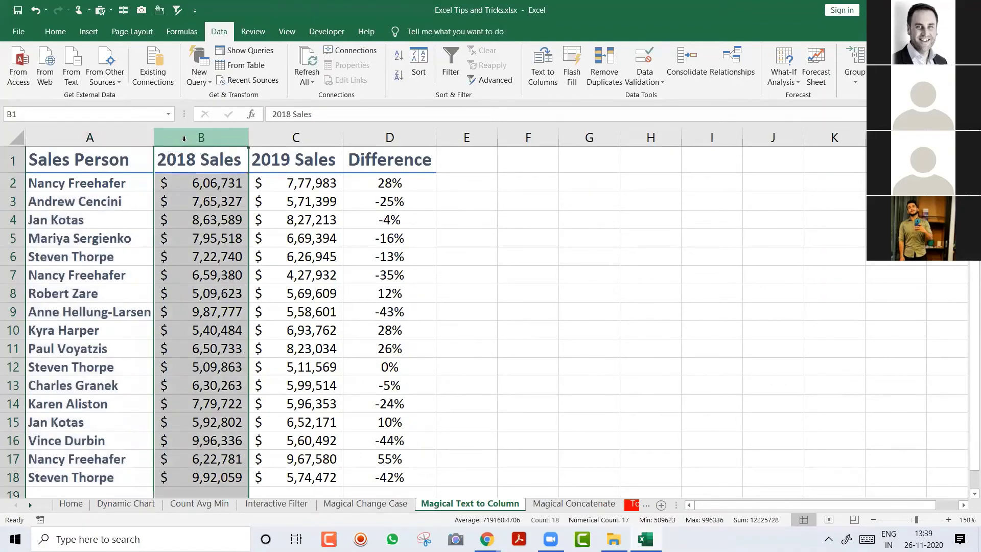
pyautogui.hotkey('ctrl', 'shift', '=')
pyautogui.hotkey('ctrl', 'shift', '=')
pyautogui.hotkey('ctrl', 'shift', '=')
pyautogui.press('Left')
pyautogui.press('Down')
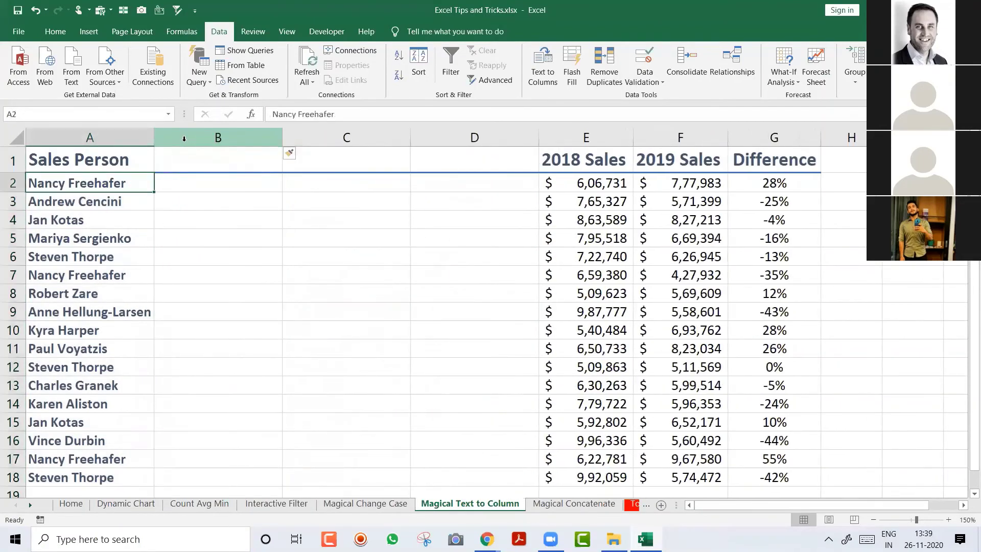
pyautogui.hotkey('ctrl', 'shift', 'Down')
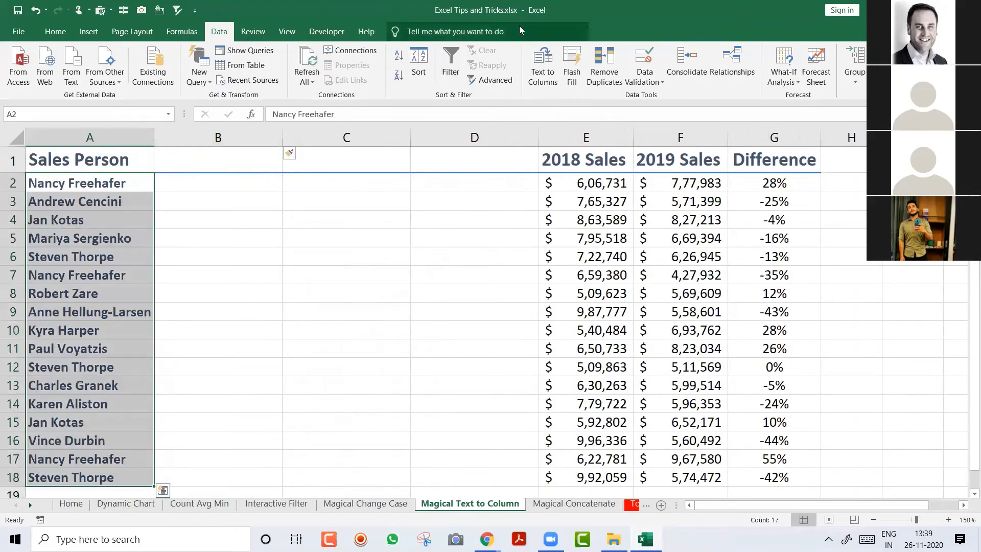
# Step: Split the names at spaces with Text to Columns, using the Space delimiter instead of Tab
pyautogui.click(547, 69)
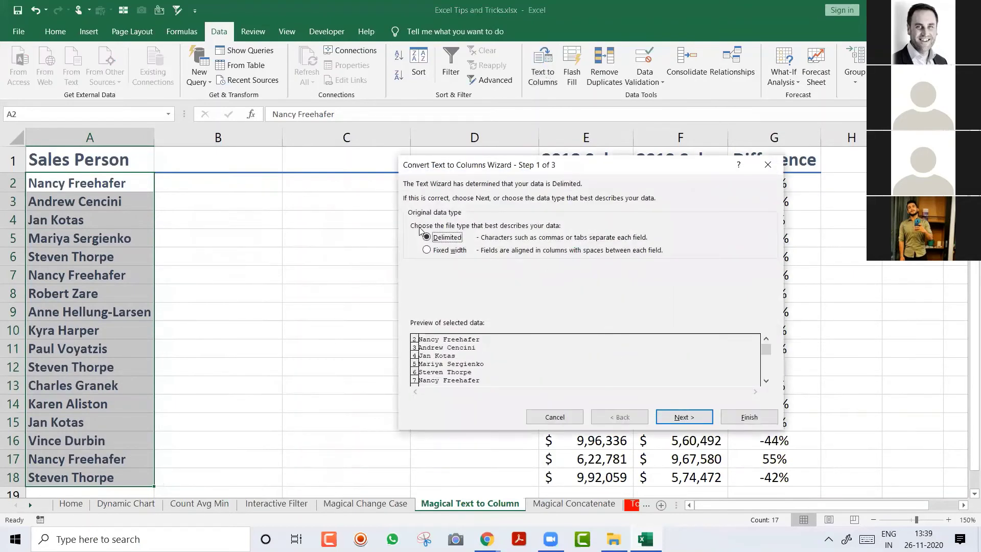
pyautogui.click(678, 417)
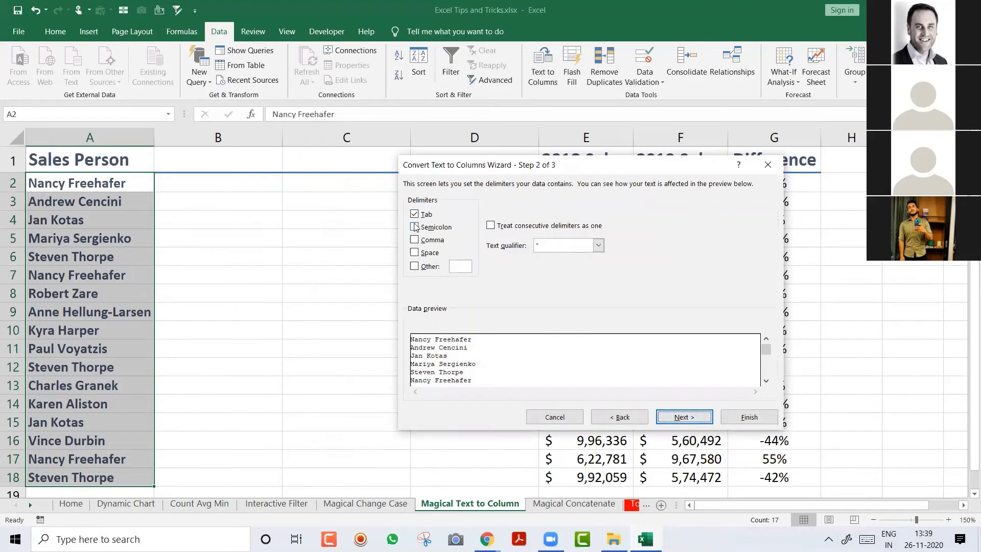
pyautogui.click(414, 219)
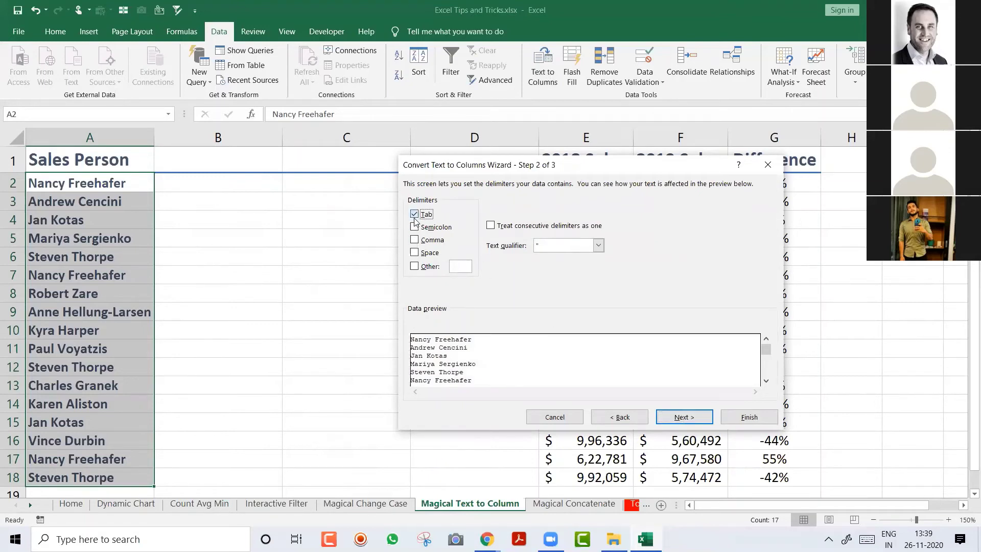
pyautogui.click(428, 255)
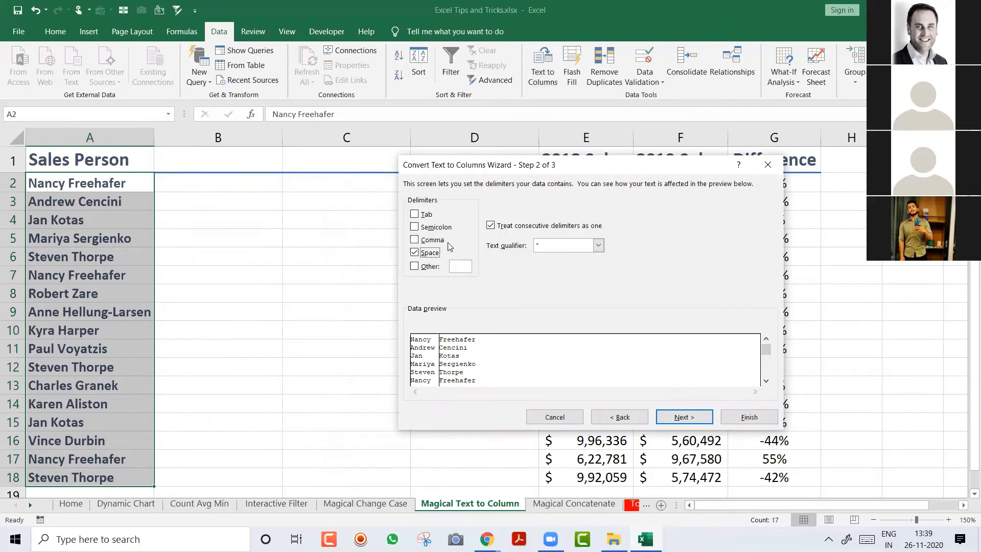
pyautogui.click(754, 413)
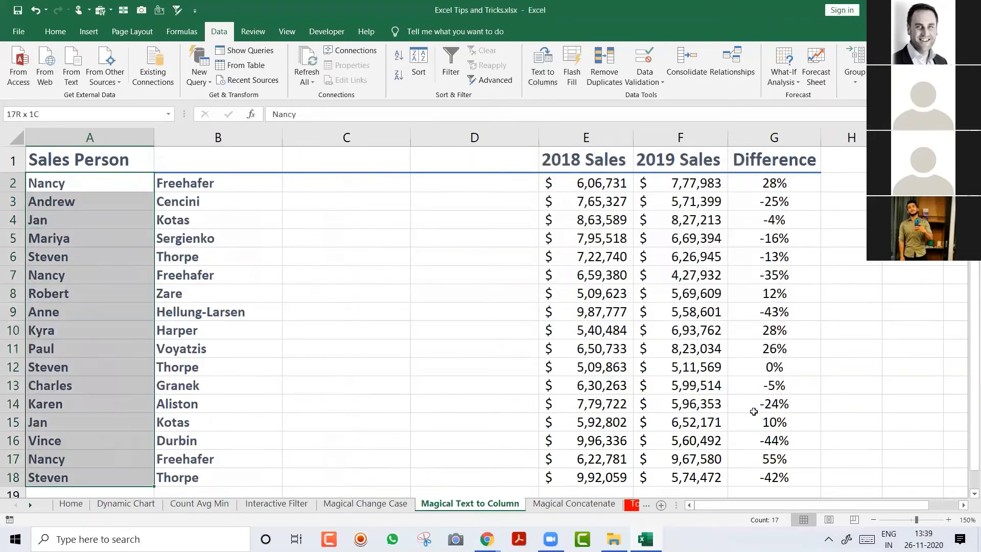
# Step: Undo the split and the inserted columns so 2018 Sales, 2019 Sales and Difference sit in B–D
pyautogui.press('Up')
pyautogui.press('Right')
pyautogui.press('Down')
pyautogui.hotkey('ctrl', 'shift', 'Down')
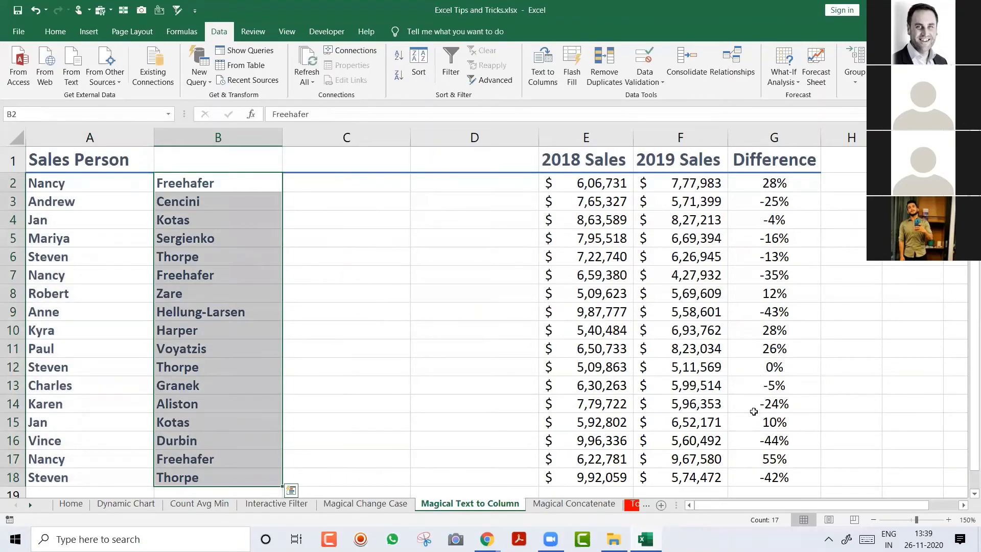
pyautogui.hotkey('ctrl', 'z')
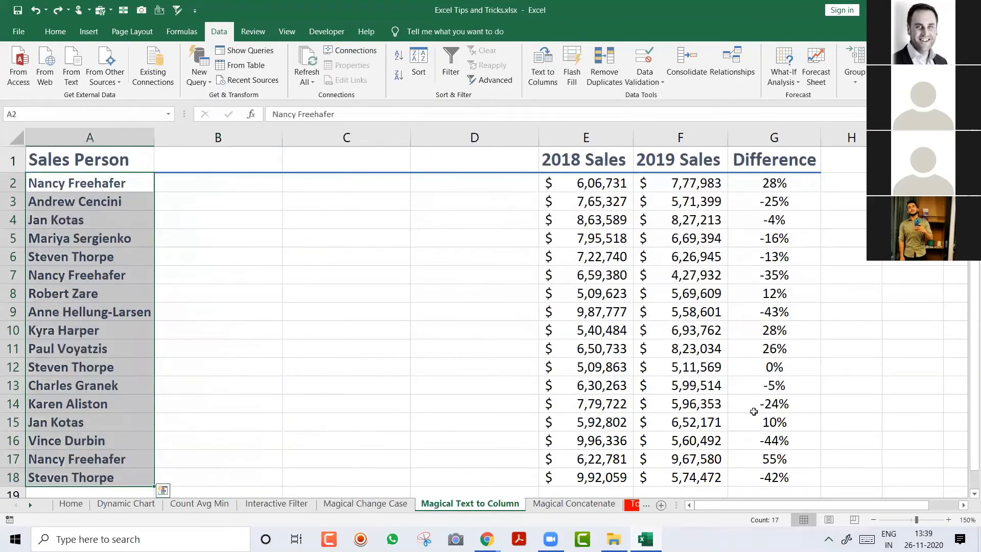
pyautogui.hotkey('ctrl', 'z')
pyautogui.hotkey('ctrl', 'z')
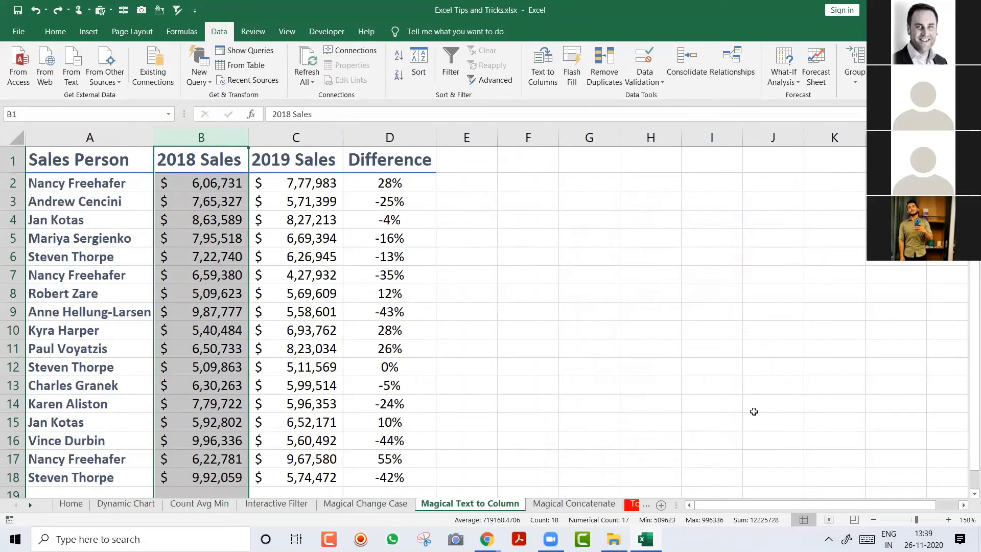
pyautogui.press('Right')
pyautogui.press('Right')
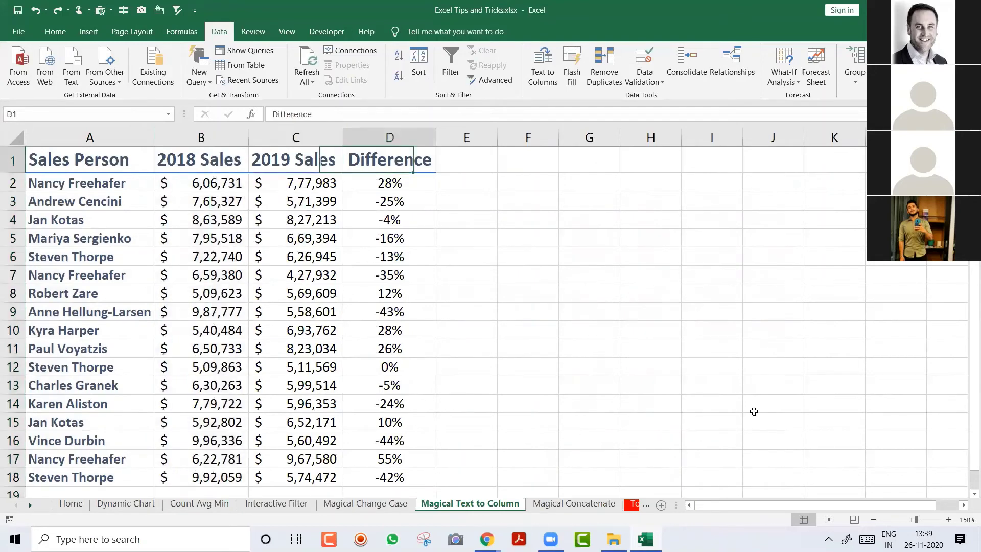
pyautogui.press('Down')
# Step: Enter Nancy in a widened E2 and Flash Fill first names down rows 2–18, then narrow column E
pyautogui.press('Right')
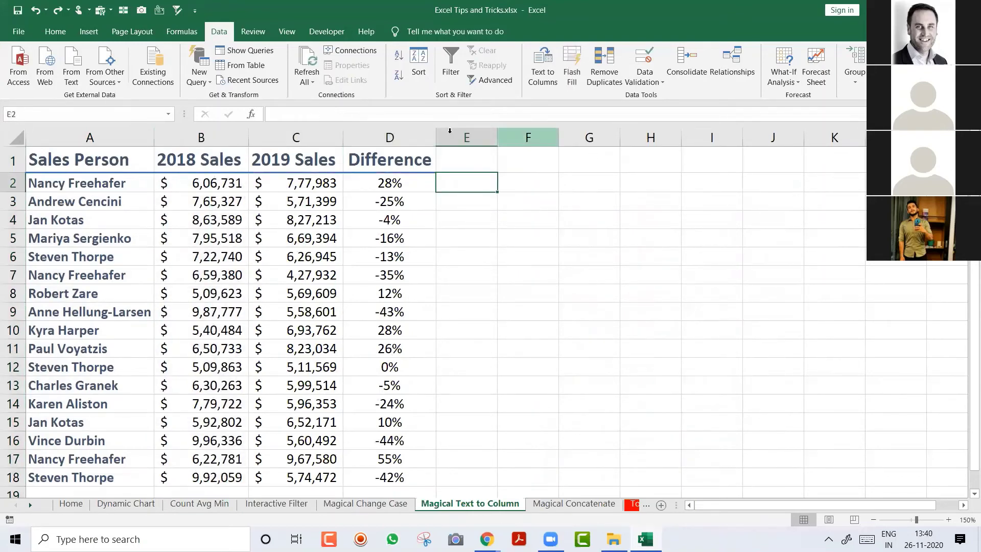
pyautogui.moveTo(497, 137); pyautogui.dragTo(550, 138)
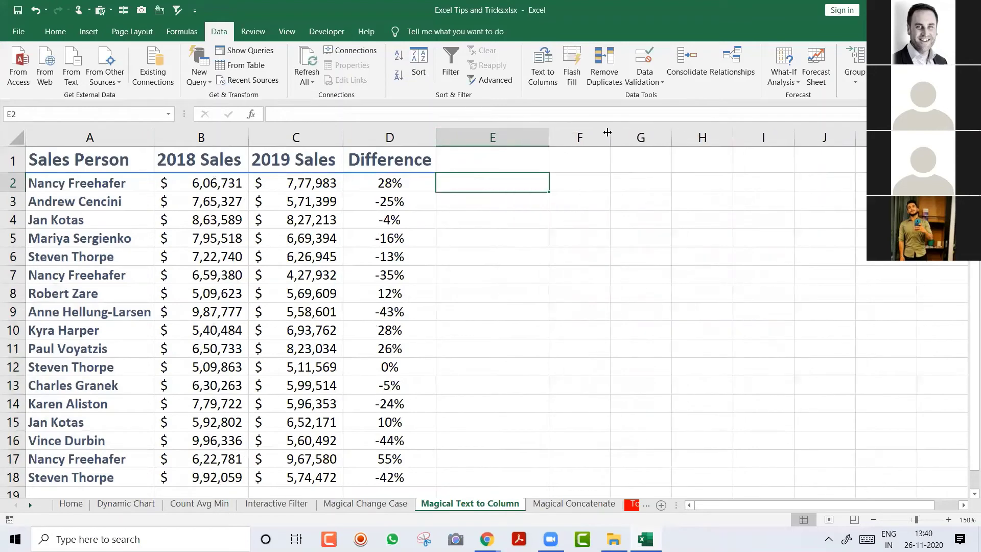
pyautogui.write('Nancy')
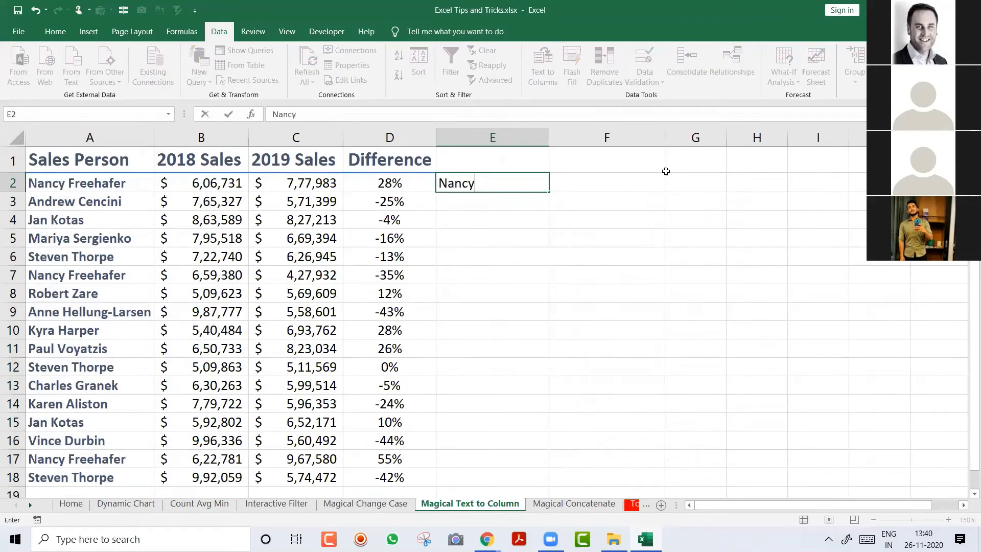
pyautogui.press('Return')
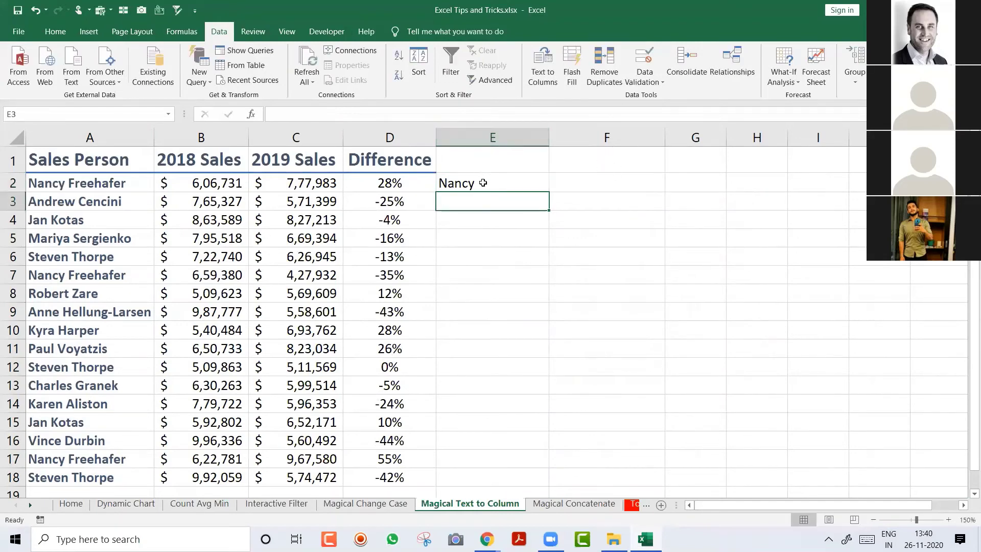
pyautogui.click(59, 28)
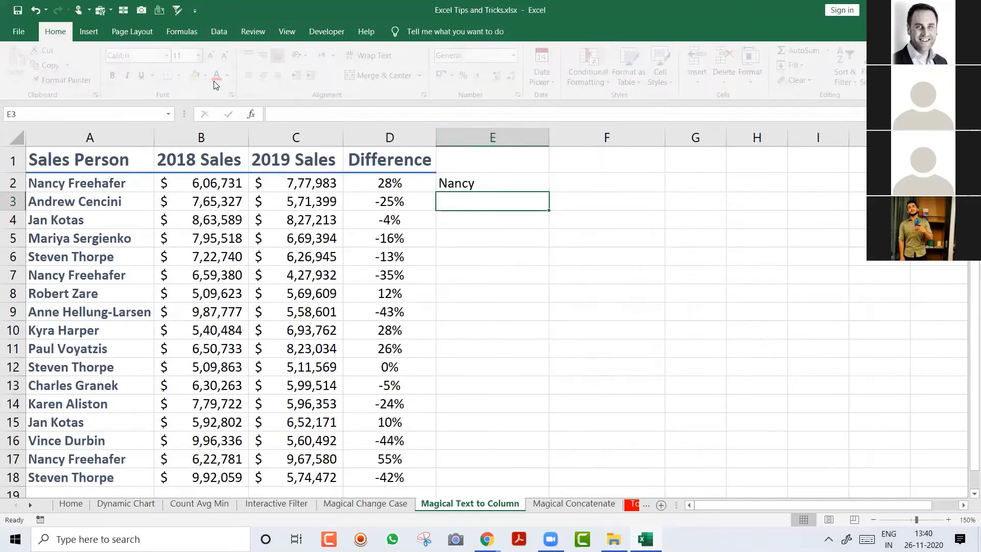
pyautogui.click(219, 33)
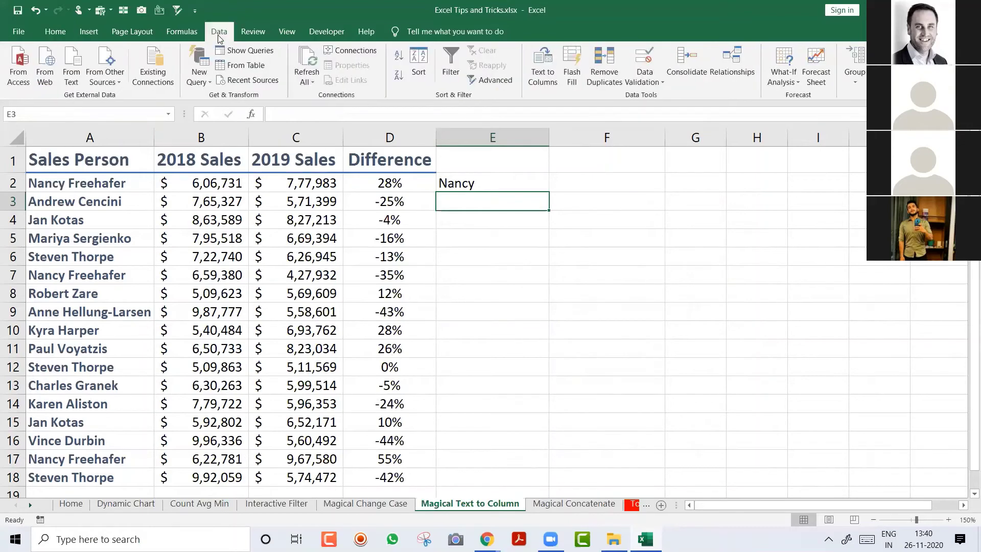
pyautogui.click(573, 60)
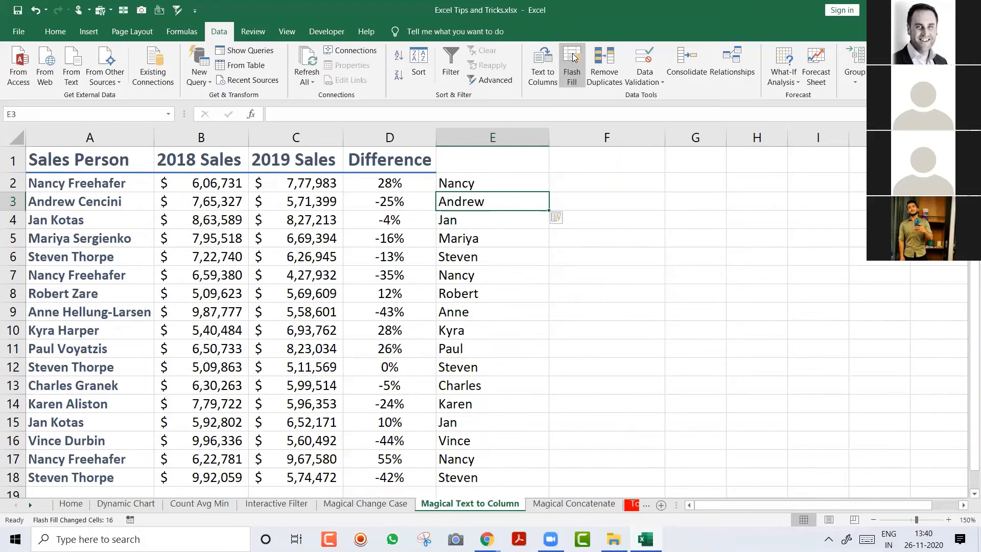
pyautogui.press('Down')
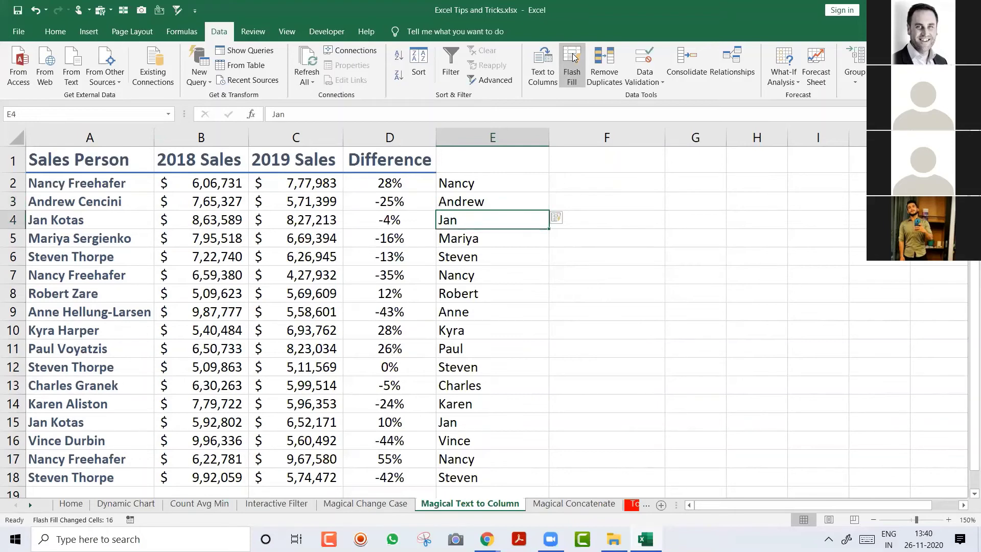
pyautogui.press('Up')
pyautogui.press('Up')
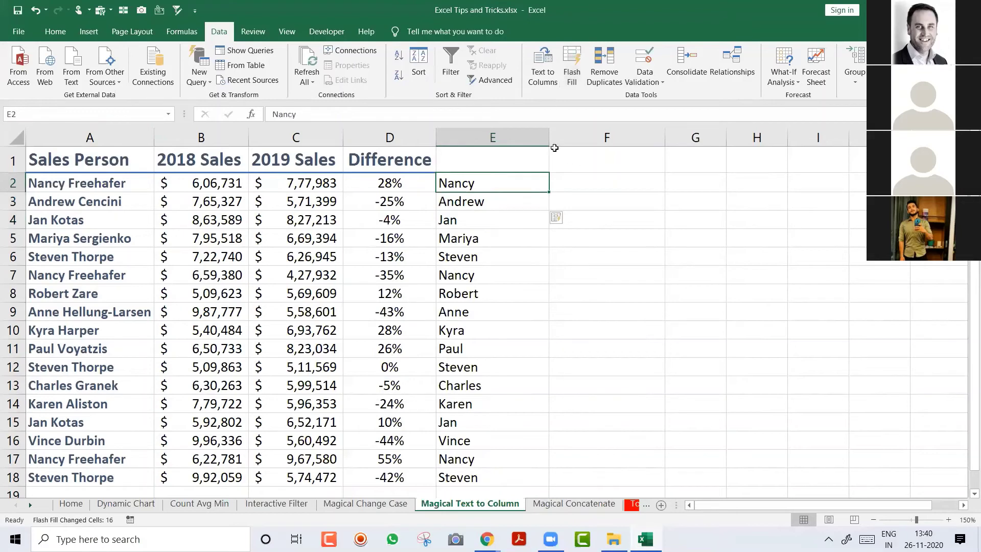
pyautogui.moveTo(549, 138); pyautogui.dragTo(518, 140)
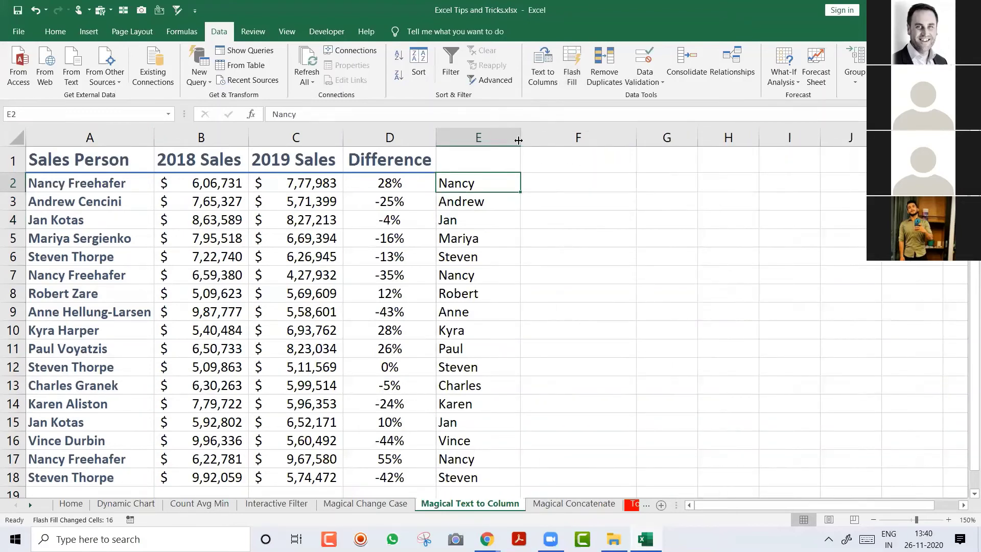
# Step: Enter Freehafer in F2, Flash Fill the surnames down column F, and clear the stray text in F1
pyautogui.press('Right')
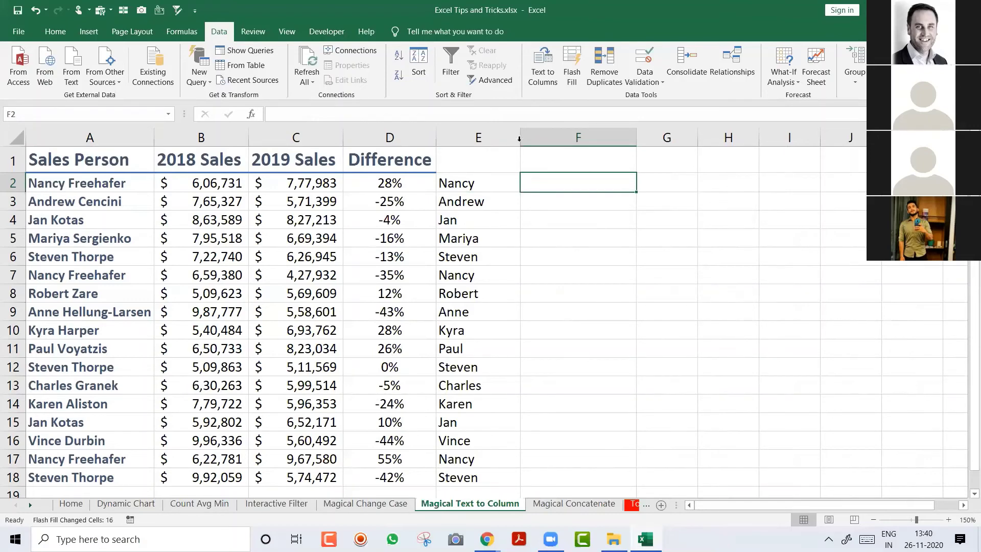
pyautogui.write('Freehafer')
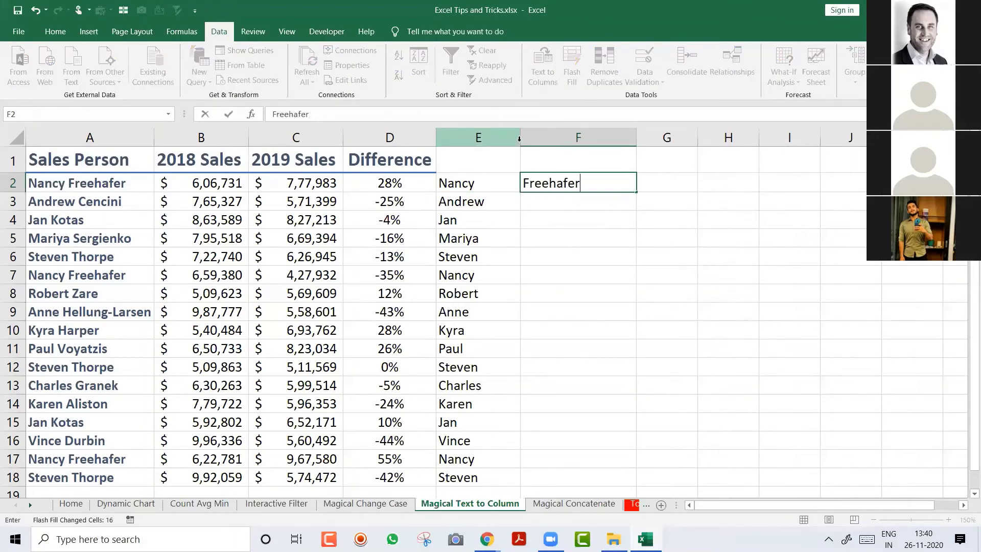
pyautogui.press('Return')
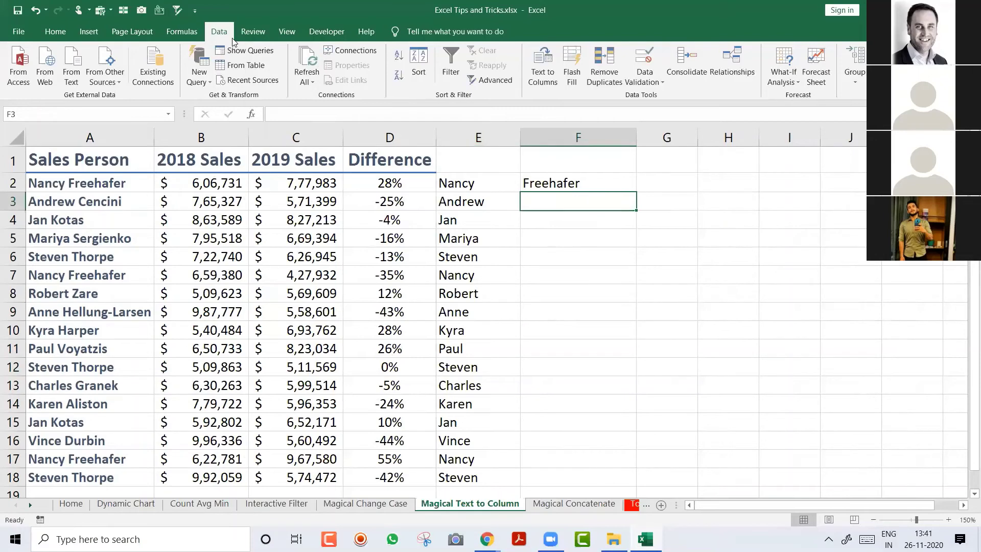
pyautogui.click(578, 73)
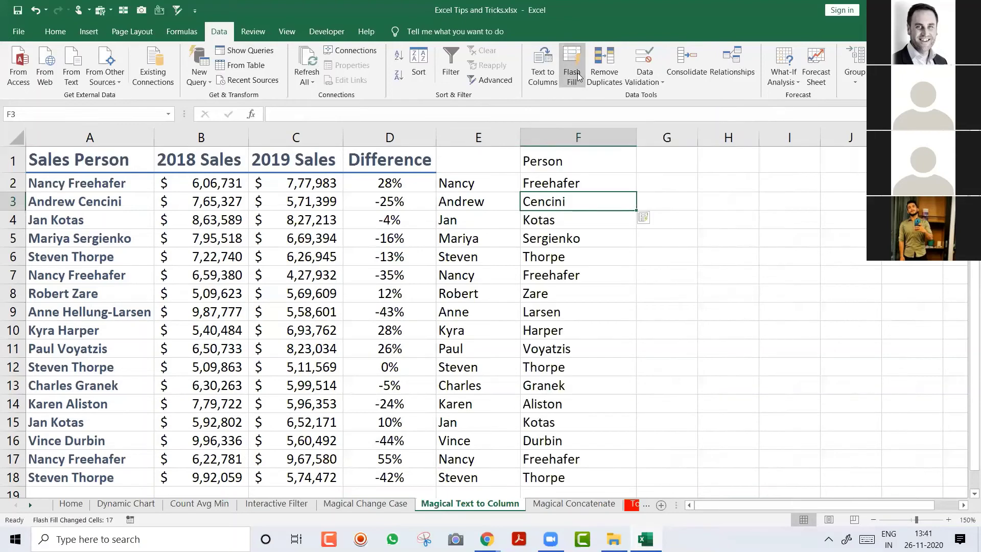
pyautogui.press('Up')
pyautogui.press('Up')
pyautogui.press('Delete')
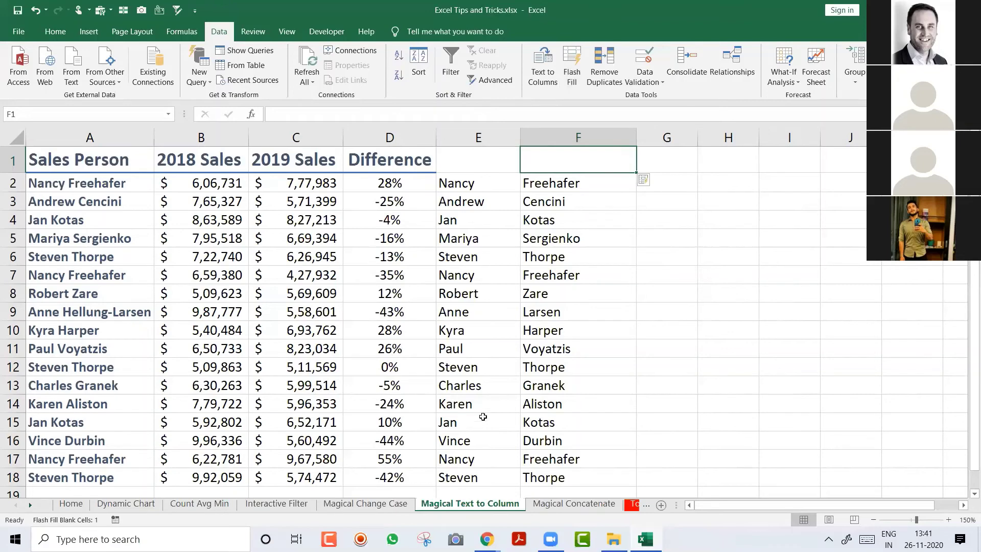
pyautogui.click(596, 185)
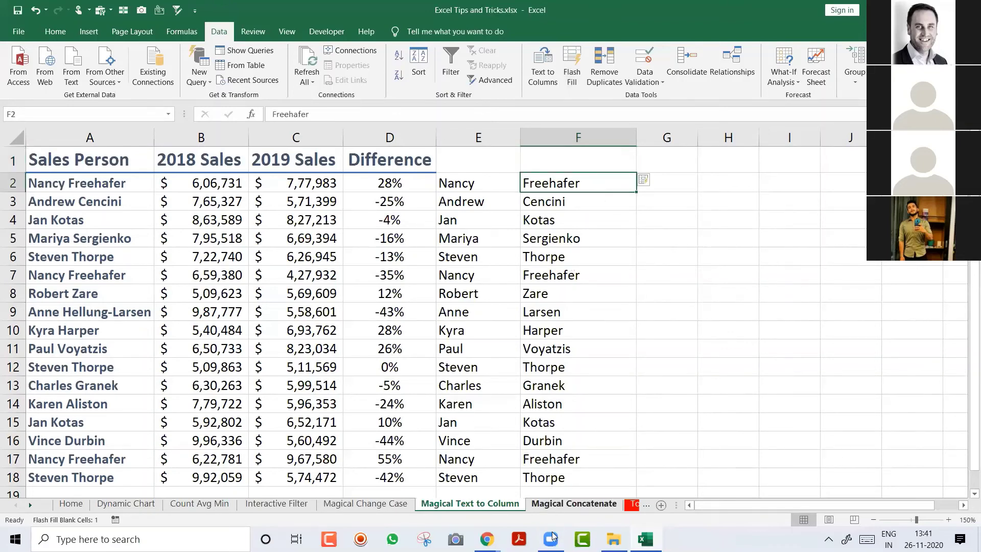
pyautogui.hotkey('ctrl', 'pagedown')
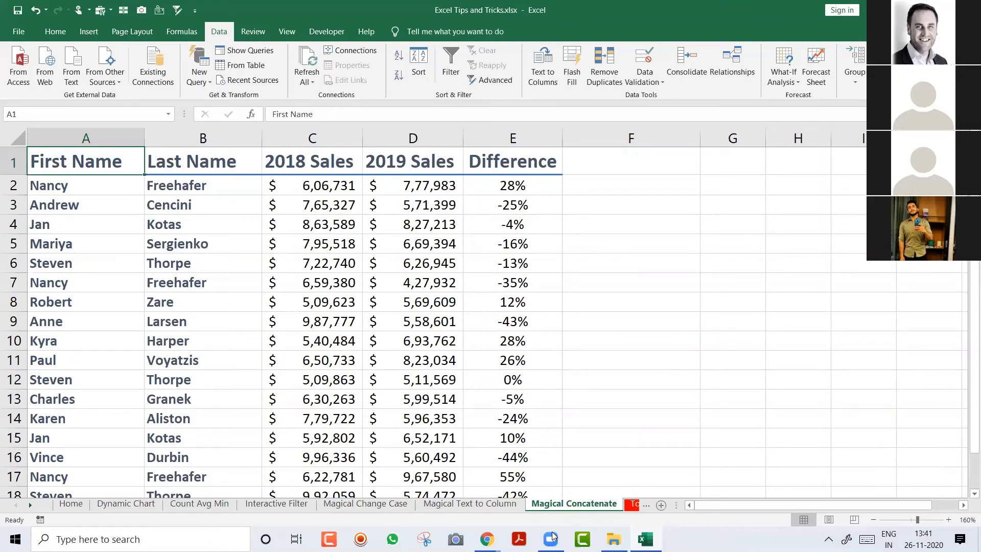
pyautogui.press('Down')
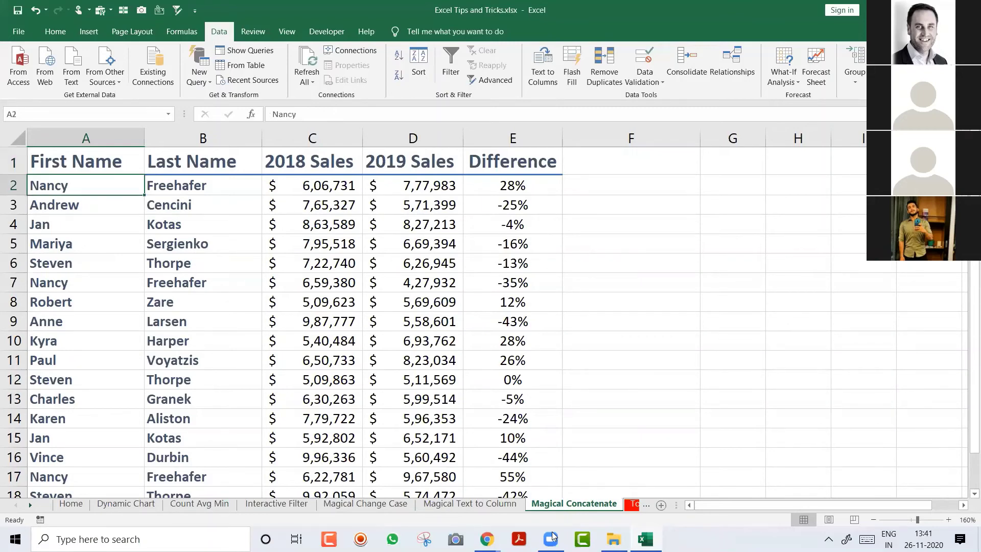
pyautogui.hotkey('ctrl', 'space')
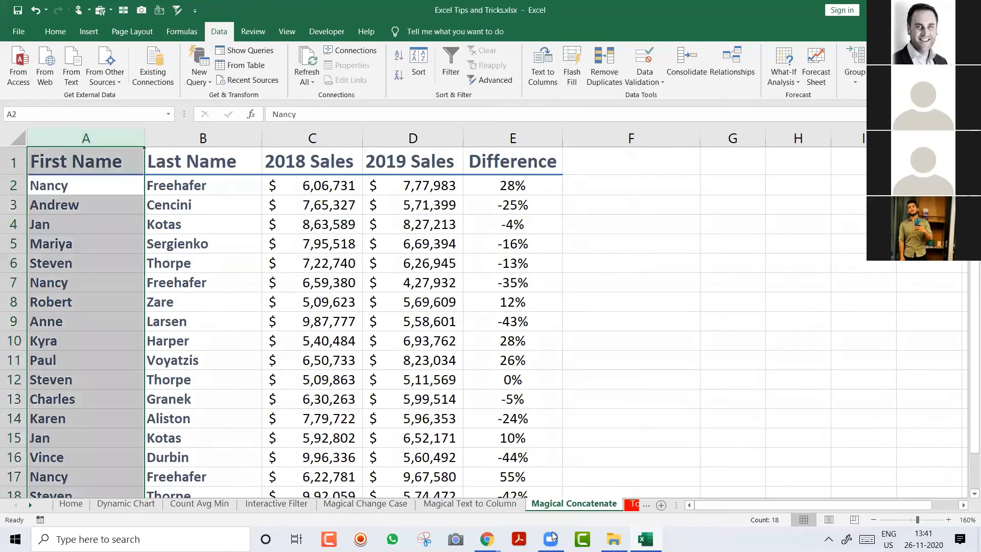
pyautogui.hotkey('shift', 'Right')
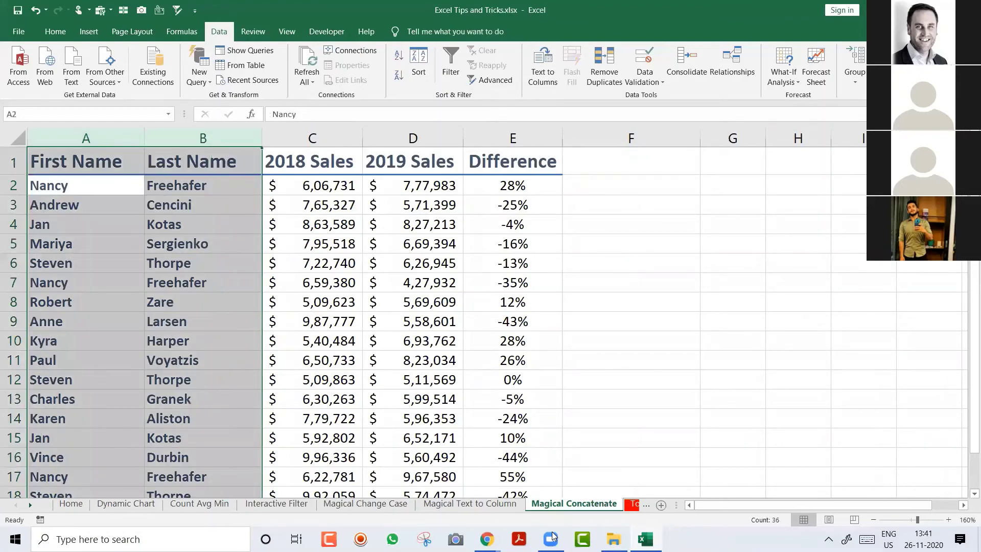
pyautogui.press('Right')
pyautogui.press('Right')
pyautogui.press('Right')
pyautogui.press('Right')
pyautogui.press('Right')
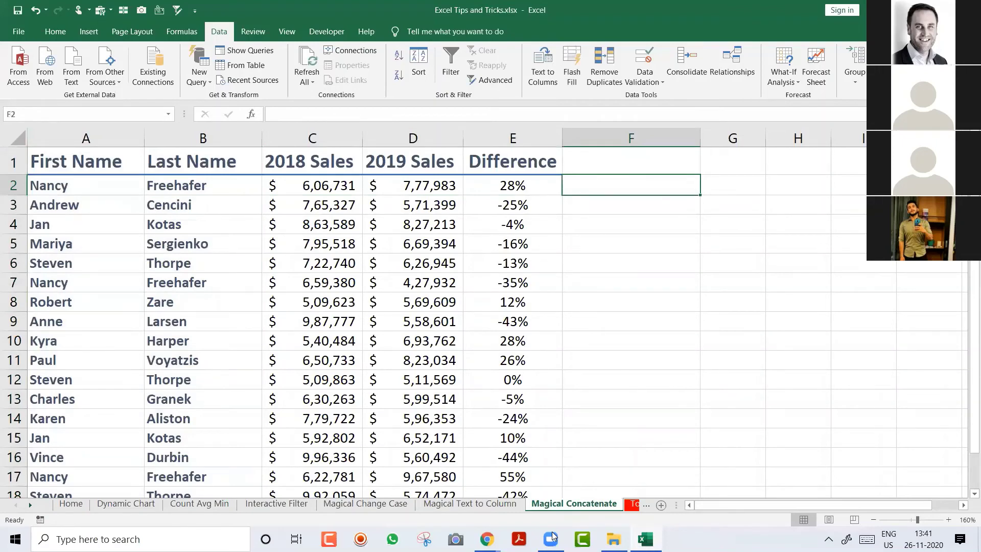
pyautogui.write('=con')
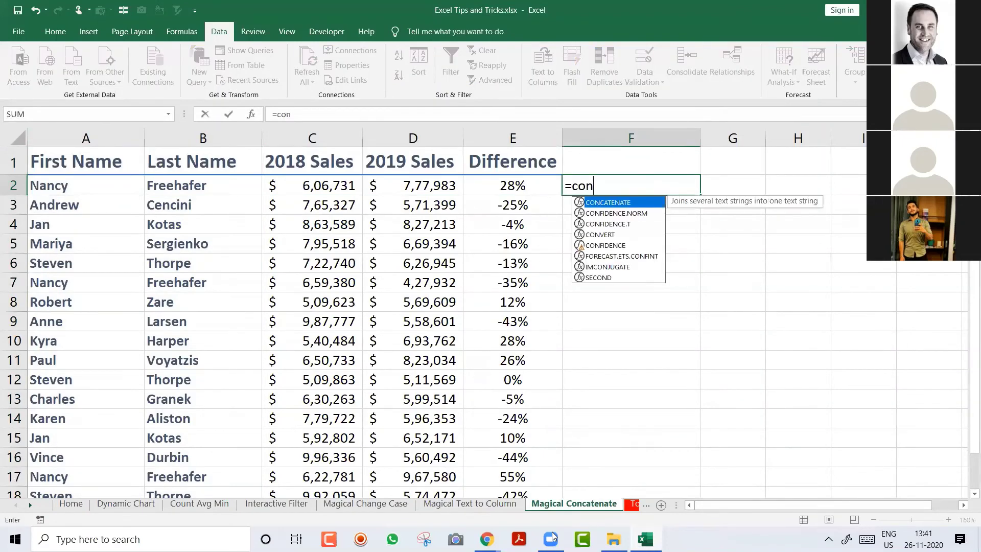
pyautogui.press('Tab')
pyautogui.press('Left')
pyautogui.press('Left')
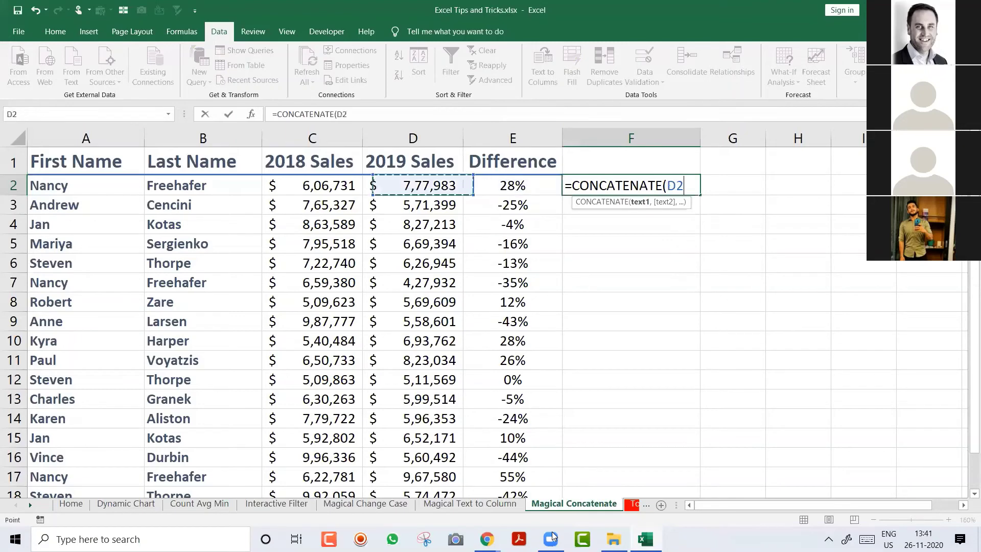
pyautogui.press('Left')
pyautogui.press('Left')
pyautogui.press('Left')
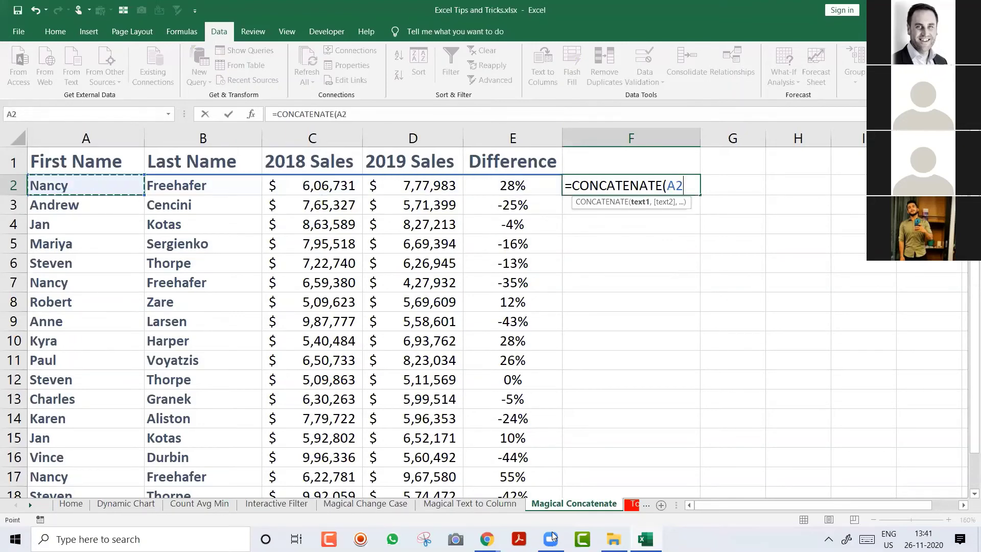
pyautogui.write(',"')
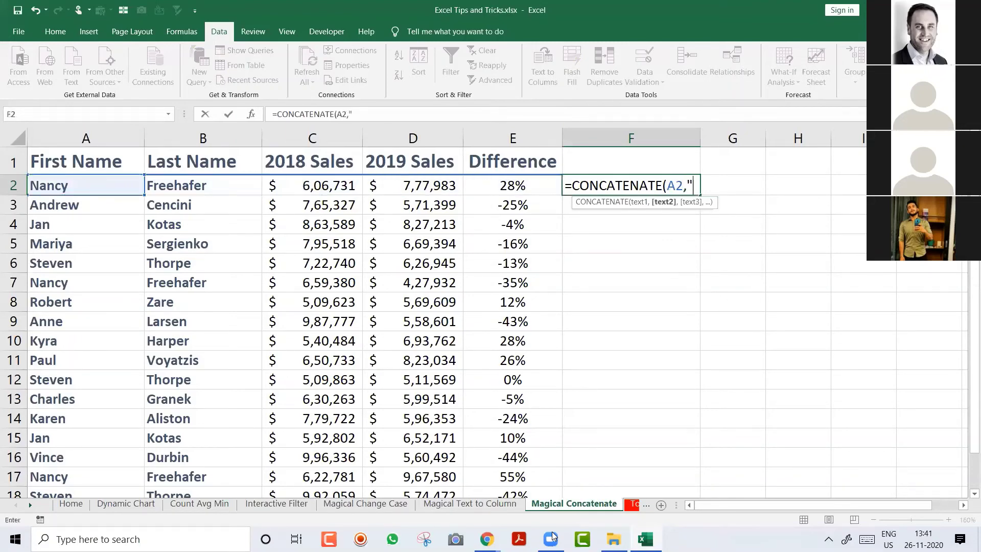
pyautogui.write(' ",')
pyautogui.press('Left')
pyautogui.press('Left')
pyautogui.press('Left')
pyautogui.press('Left')
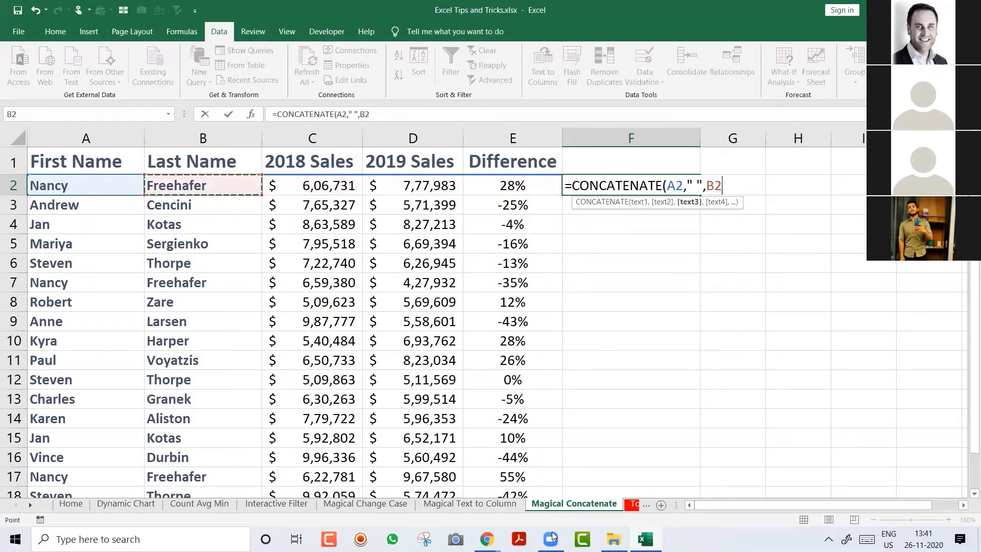
pyautogui.press('Return')
pyautogui.press('Up')
pyautogui.press('F2')
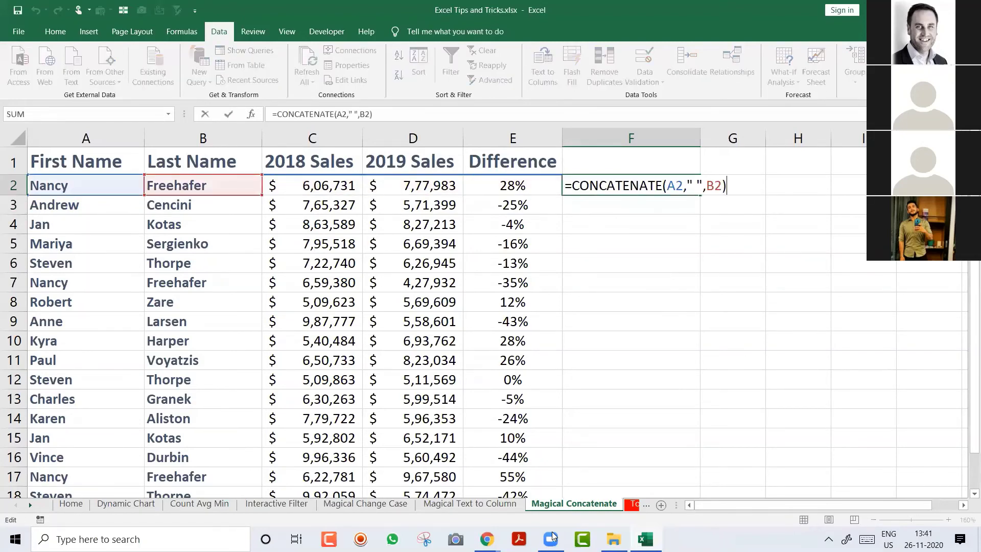
pyautogui.press('Escape')
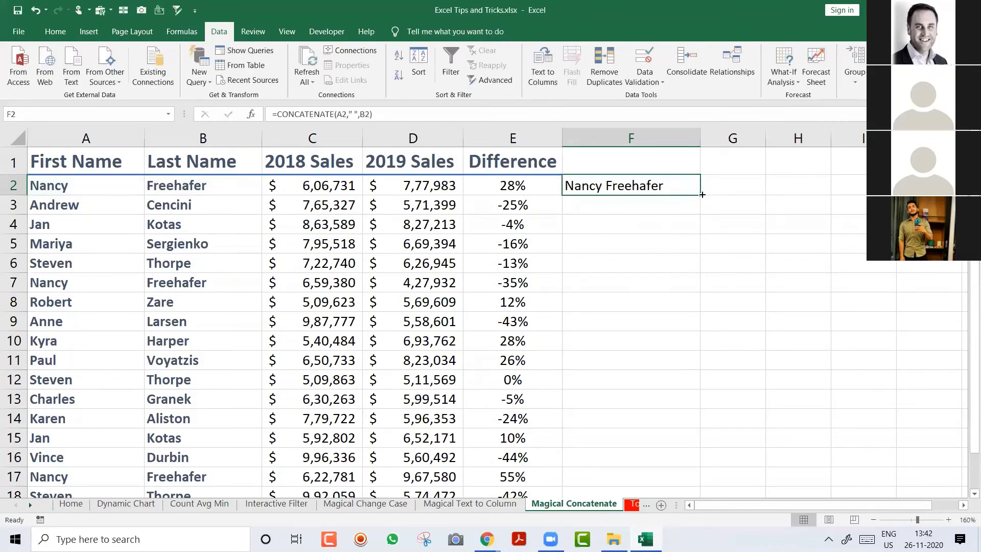
pyautogui.doubleClick(703, 195)
pyautogui.press('F2')
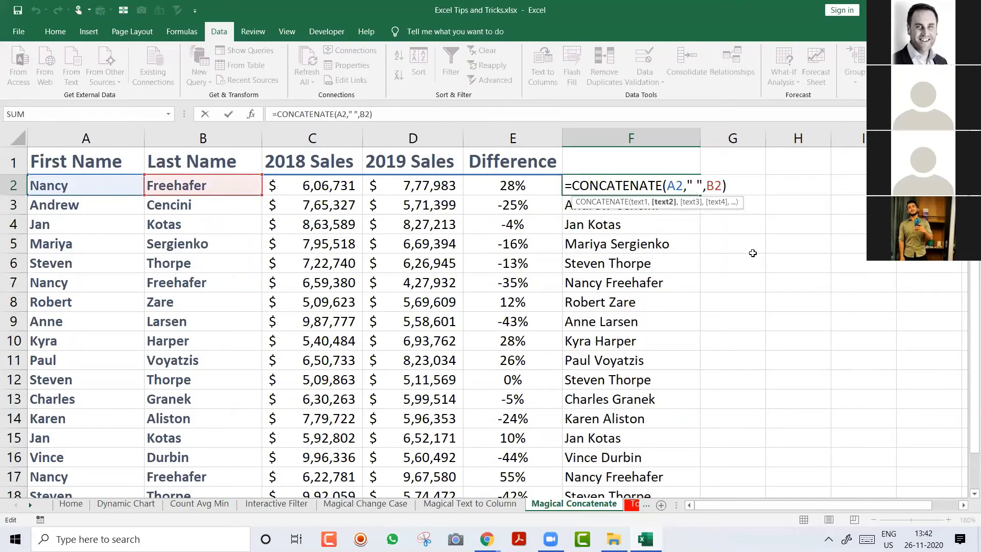
pyautogui.press('Left')
pyautogui.press('Left')
pyautogui.press('Left')
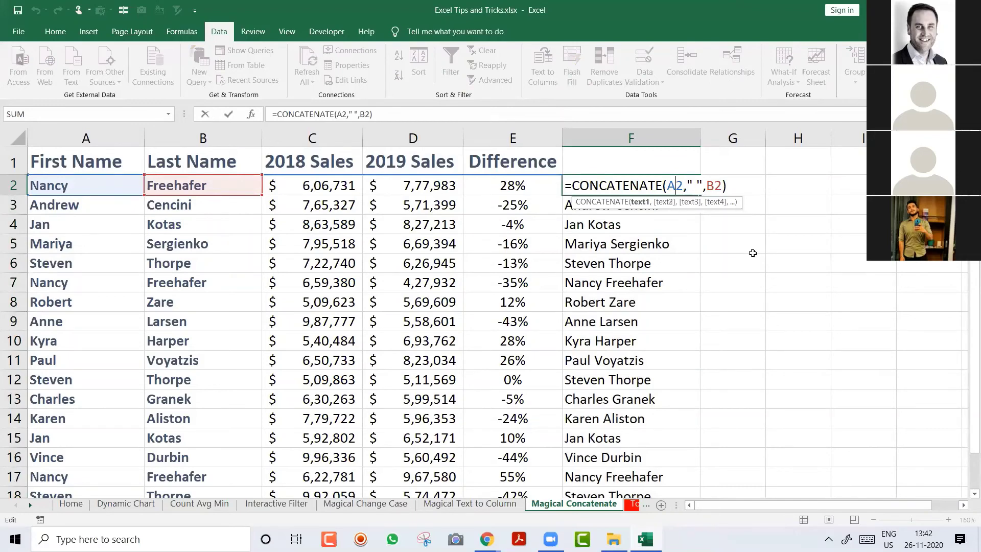
pyautogui.press('Right')
pyautogui.press('Right')
pyautogui.press('Right')
pyautogui.press('Right')
pyautogui.press('Right')
pyautogui.press('Right')
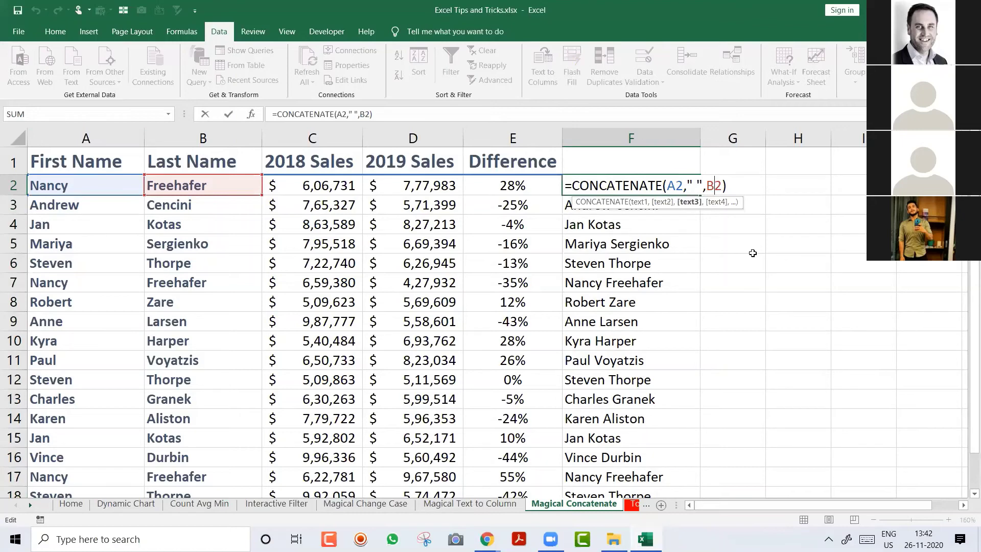
pyautogui.press('Up')
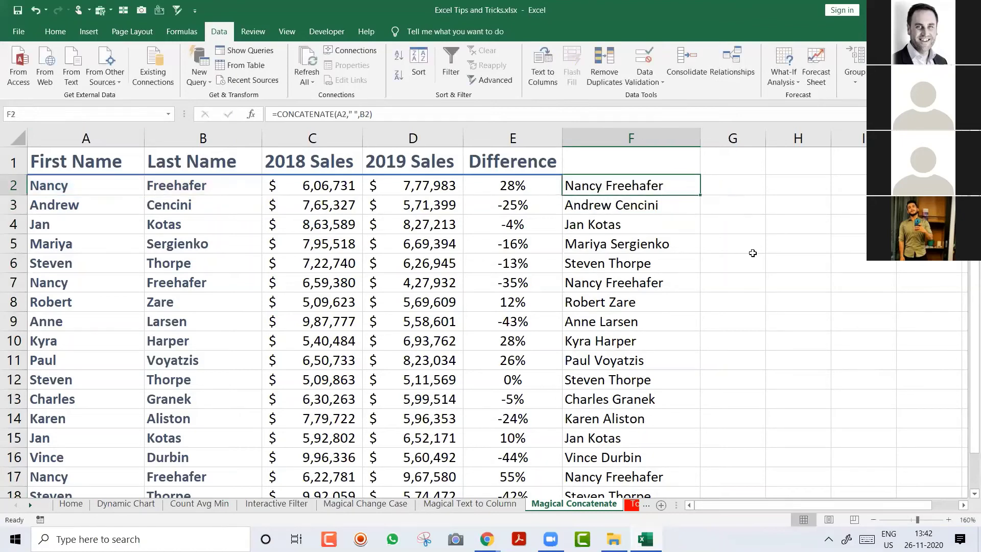
pyautogui.press('F2')
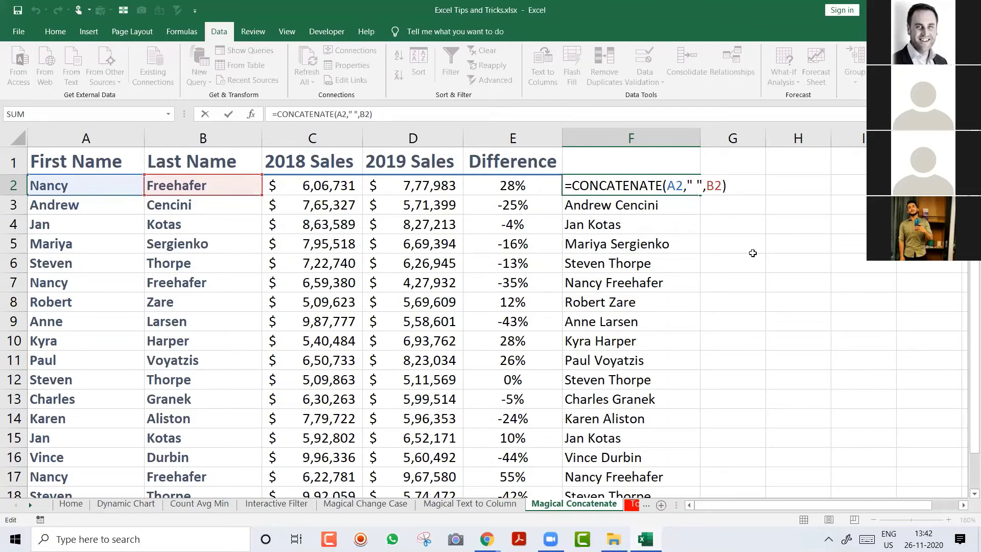
pyautogui.hotkey('ctrl', 'Return')
pyautogui.hotkey('ctrl', 'space')
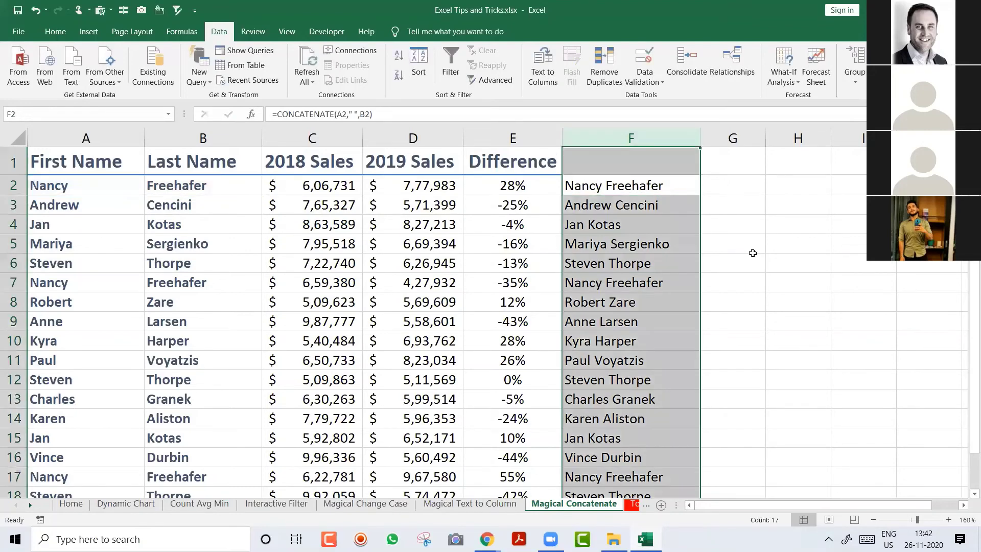
pyautogui.hotkey('ctrl', 'z')
pyautogui.hotkey('ctrl', 'z')
pyautogui.hotkey('ctrl', 'z')
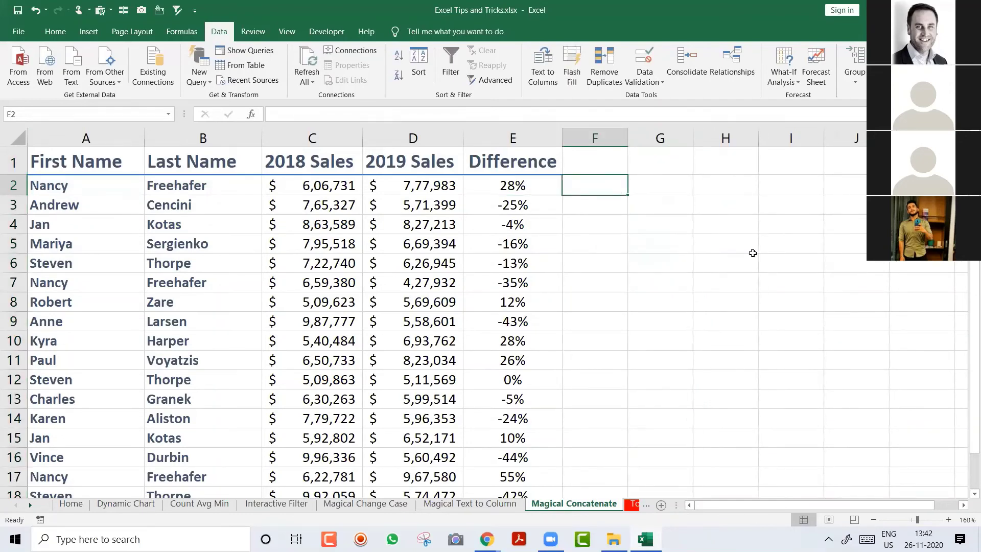
# Step: Enter 'Nancy Freehafer' in F2, autofit column F, and Flash Fill the remaining full names
pyautogui.write('Nancy')
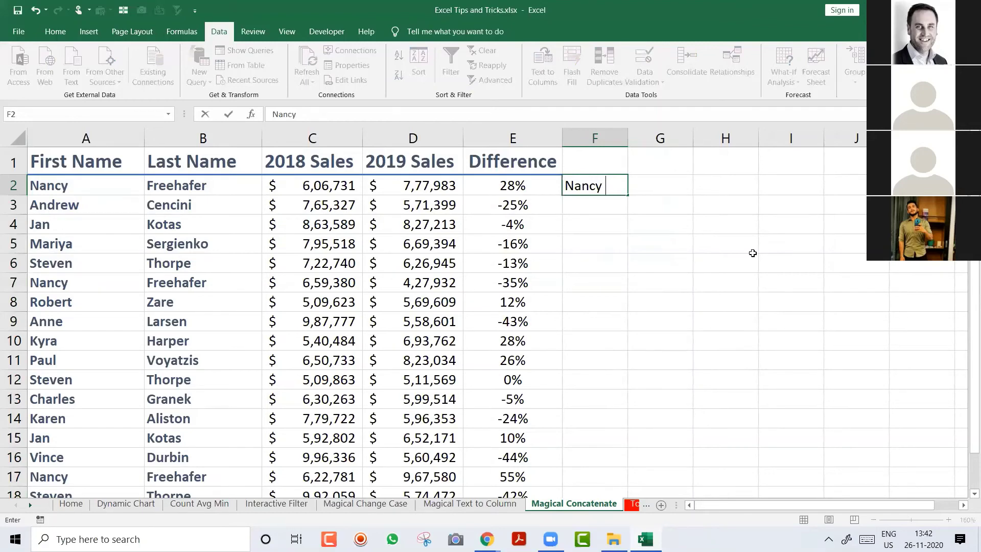
pyautogui.write(' Freehafer')
pyautogui.press('Return')
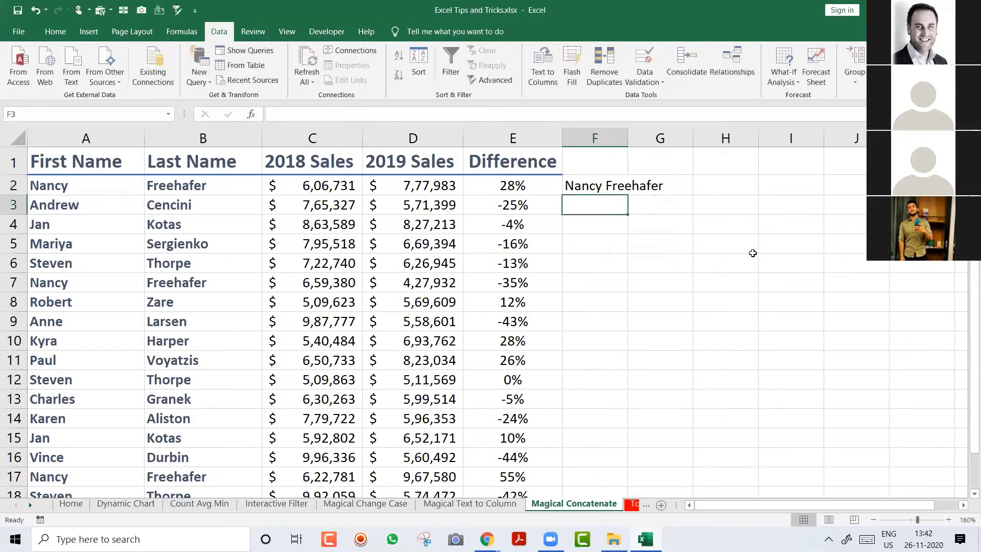
pyautogui.doubleClick(628, 138)
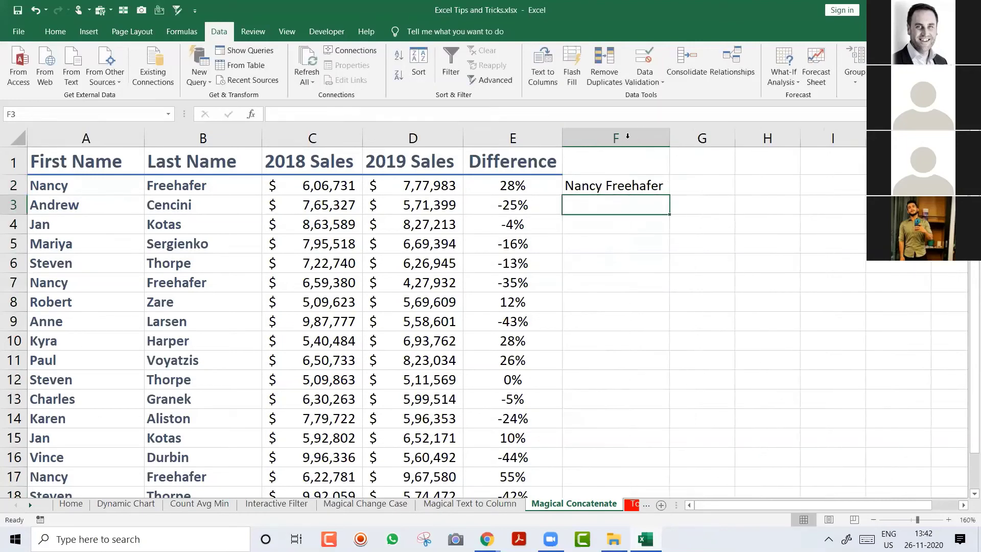
pyautogui.click(607, 190)
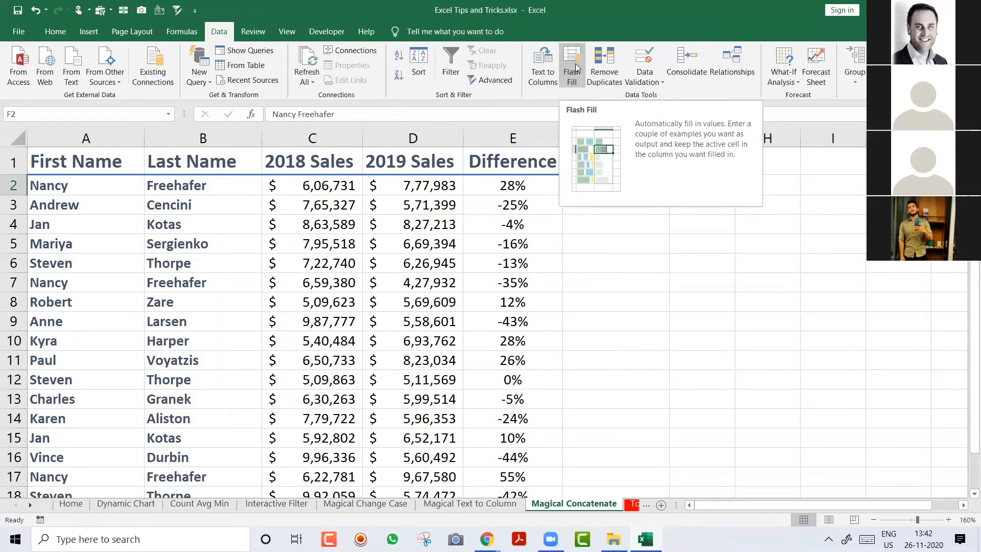
pyautogui.click(573, 66)
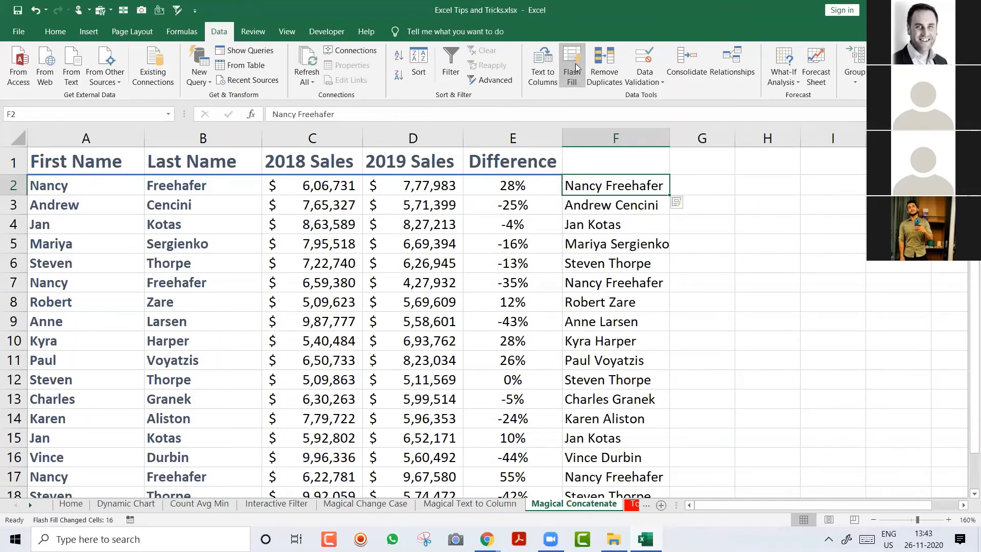
pyautogui.press('Up')
# Step: Head column F 'Full Name' and insert a blank column at A
pyautogui.write('Full Name')
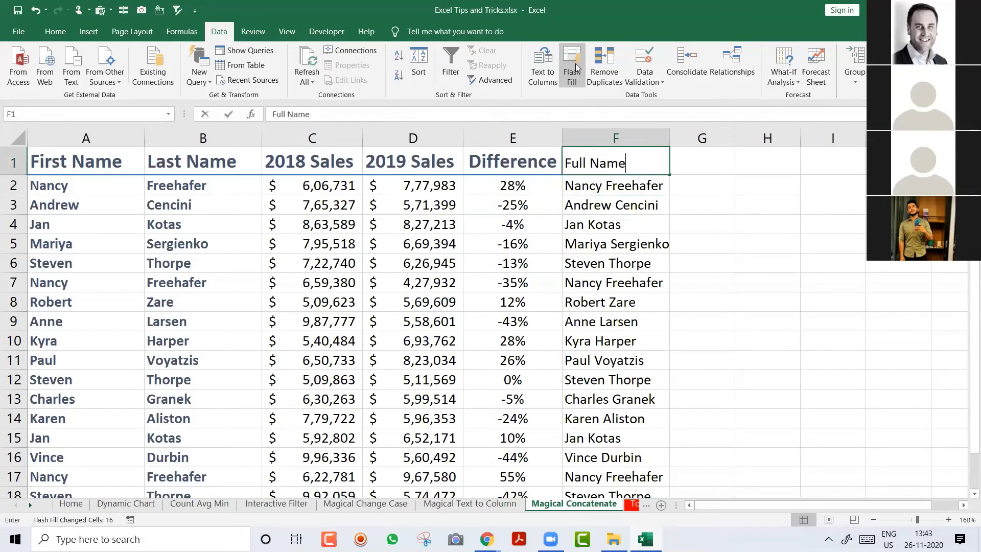
pyautogui.press('Return')
pyautogui.press('Left')
pyautogui.press('Left')
pyautogui.press('Left')
pyautogui.press('Left')
pyautogui.press('Left')
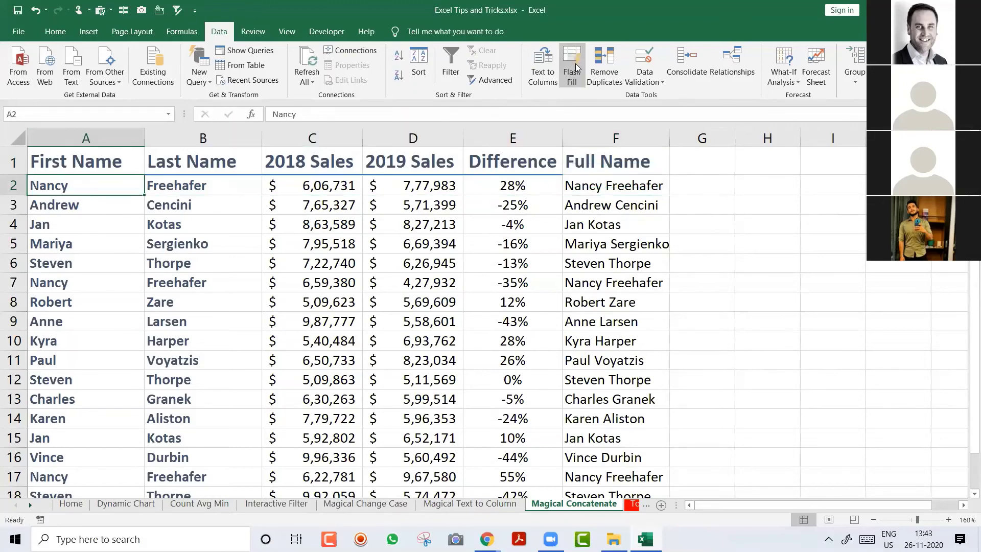
pyautogui.hotkey('ctrl', 'space')
pyautogui.hotkey('ctrl', 'shift', '+')
# Step: Move the Full Name column cells into the new column A
pyautogui.press('Right')
pyautogui.press('Right')
pyautogui.press('Right')
pyautogui.press('Right')
pyautogui.press('Right')
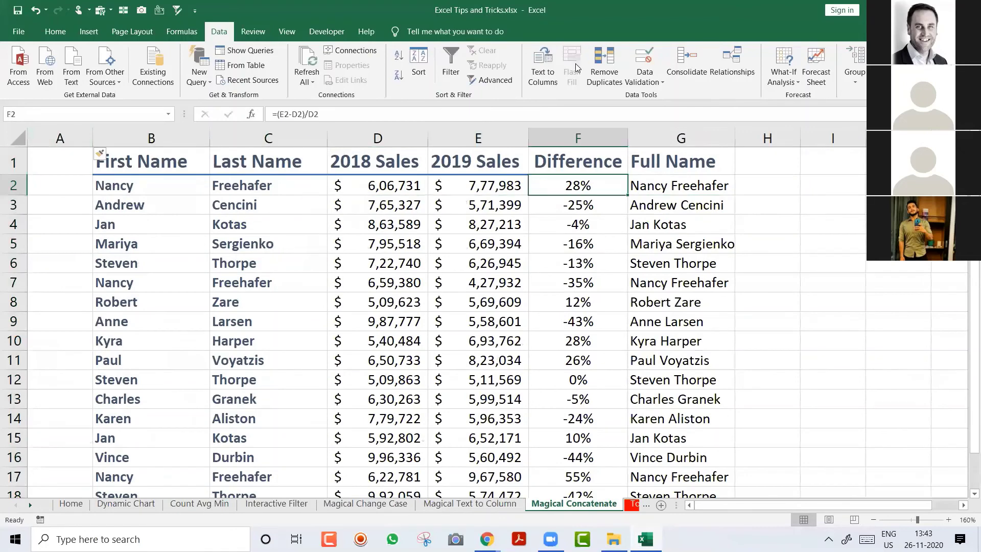
pyautogui.press('Right')
pyautogui.press('Up')
pyautogui.hotkey('ctrl', 'shift', 'Down')
pyautogui.hotkey('ctrl', 'c')
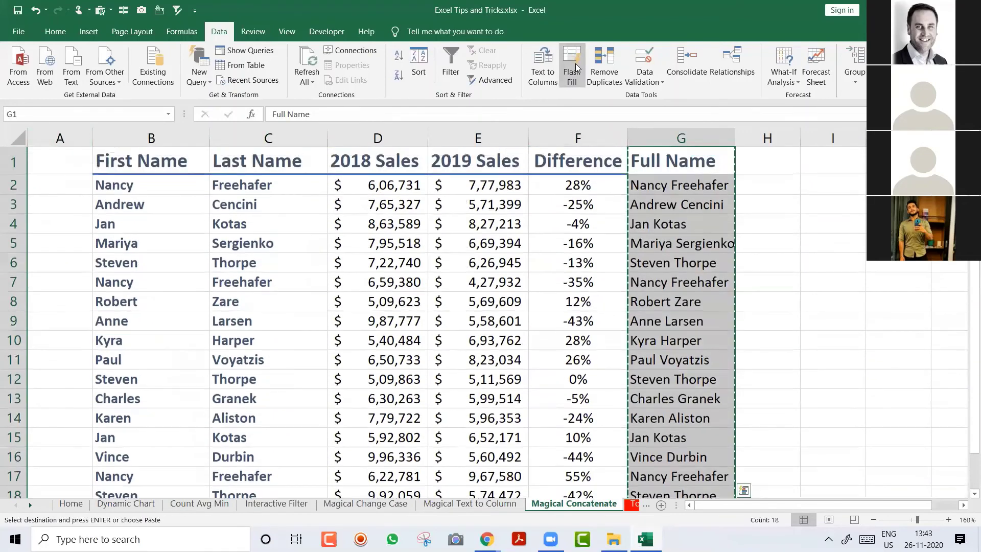
pyautogui.hotkey('ctrl', 'Left')
pyautogui.press('Left')
pyautogui.press('Return')
# Step: Delete the First Name and Last Name columns, autofit column A, and go to the Topics Covered sheet
pyautogui.press('Right')
pyautogui.hotkey('ctrl', 'shift', 'Down')
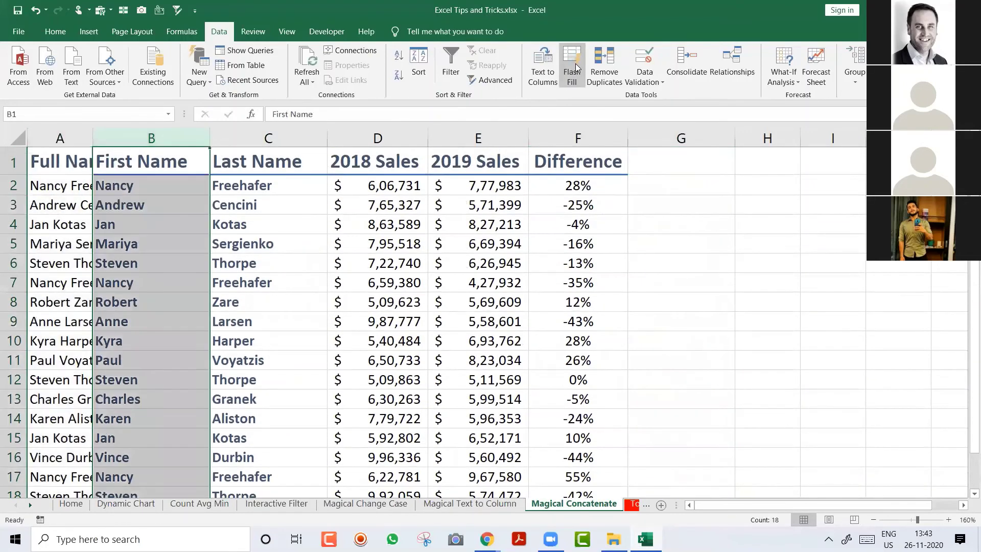
pyautogui.hotkey('shift', 'Right')
pyautogui.hotkey('ctrl', 'space')
pyautogui.hotkey('ctrl', '-')
pyautogui.press('Left')
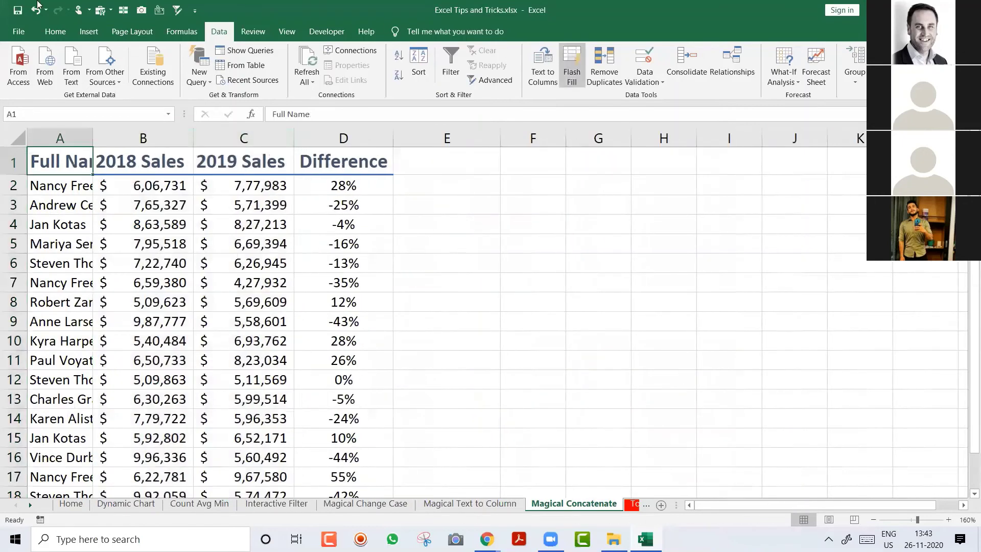
pyautogui.doubleClick(92, 139)
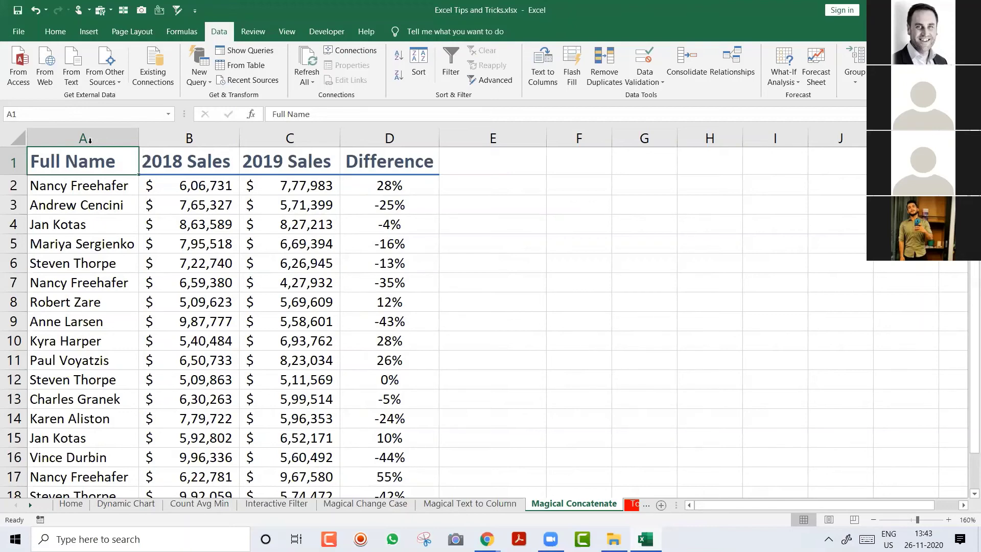
pyautogui.hotkey('ctrl', 'pagedown')
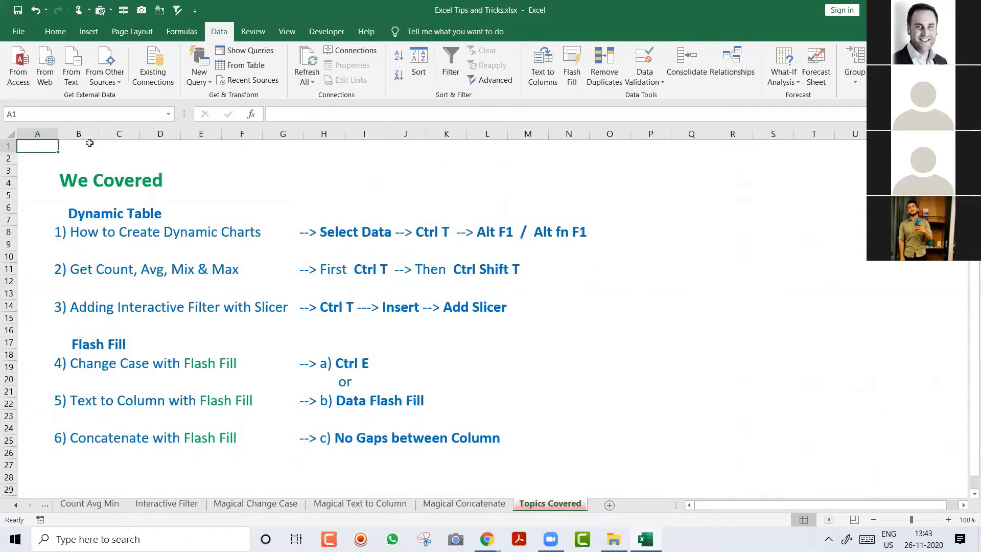
pyautogui.click(176, 218)
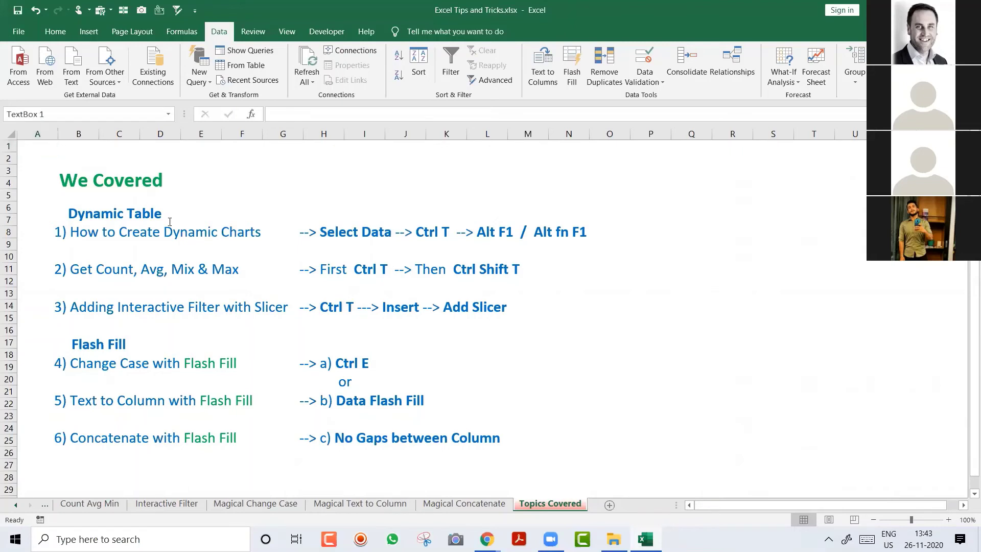
pyautogui.click(215, 169)
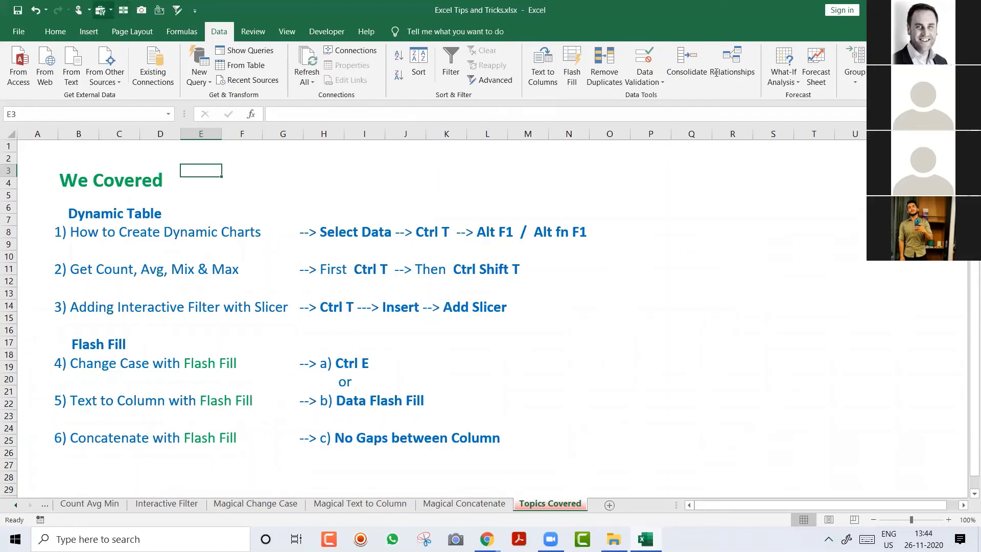
pyautogui.click(88, 31)
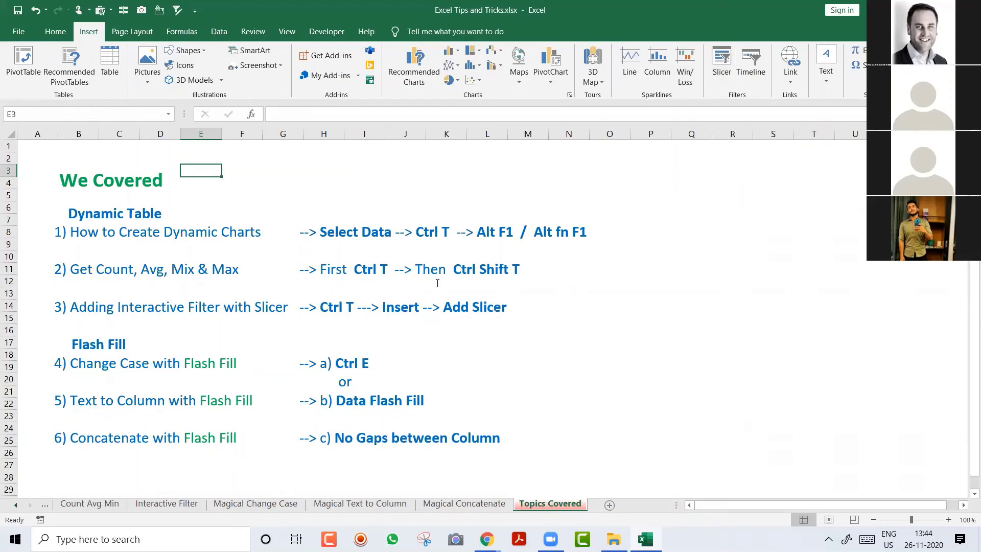
pyautogui.click(310, 231)
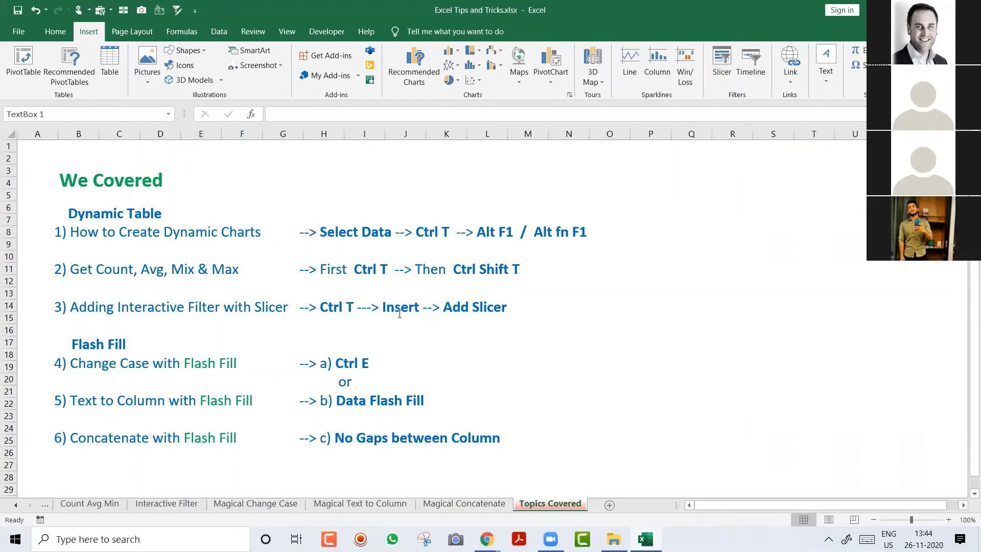
pyautogui.moveTo(400, 314); pyautogui.dragTo(400, 318)
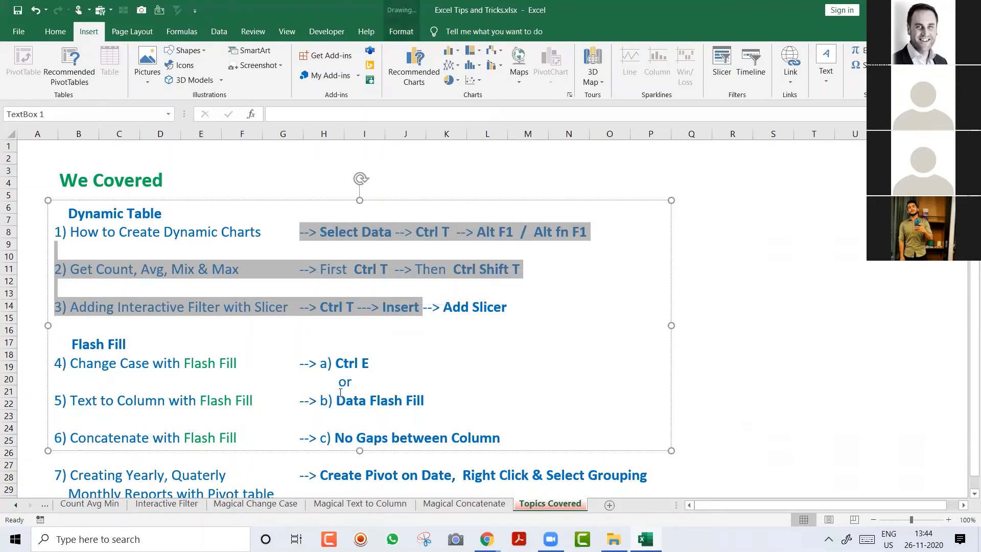
pyautogui.moveTo(220, 364); pyautogui.dragTo(478, 441)
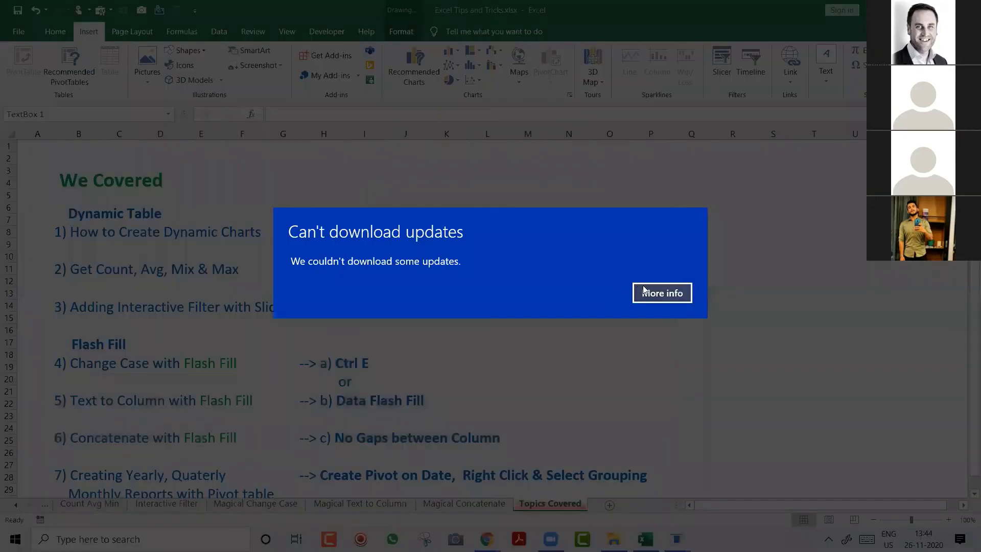
pyautogui.click(644, 289)
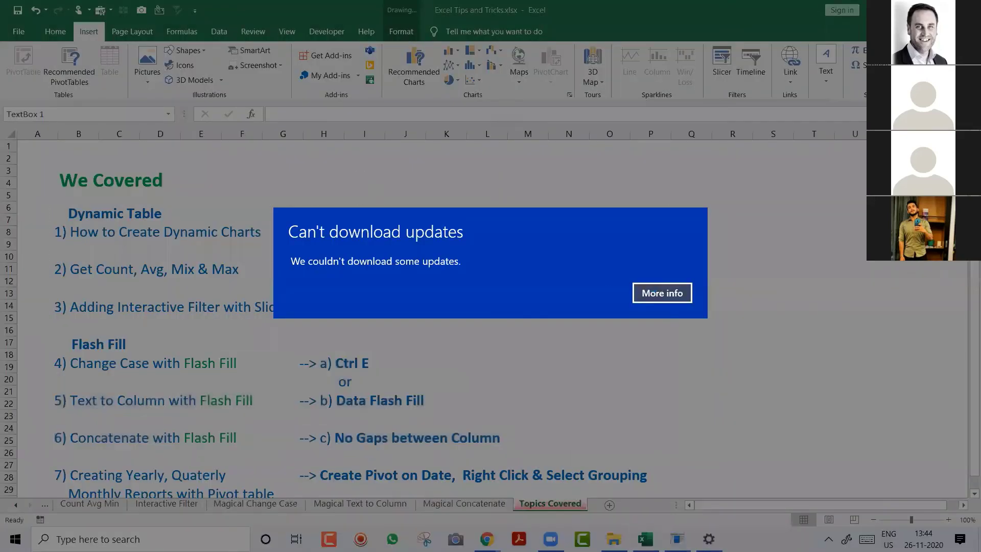
pyautogui.hotkey('alt', 'F4')
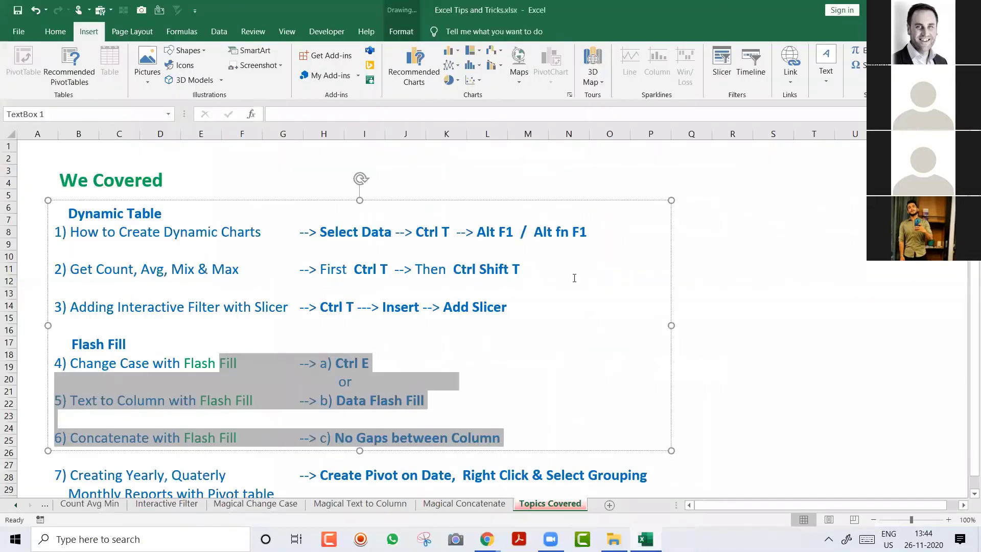
pyautogui.hotkey('alt', 'F4')
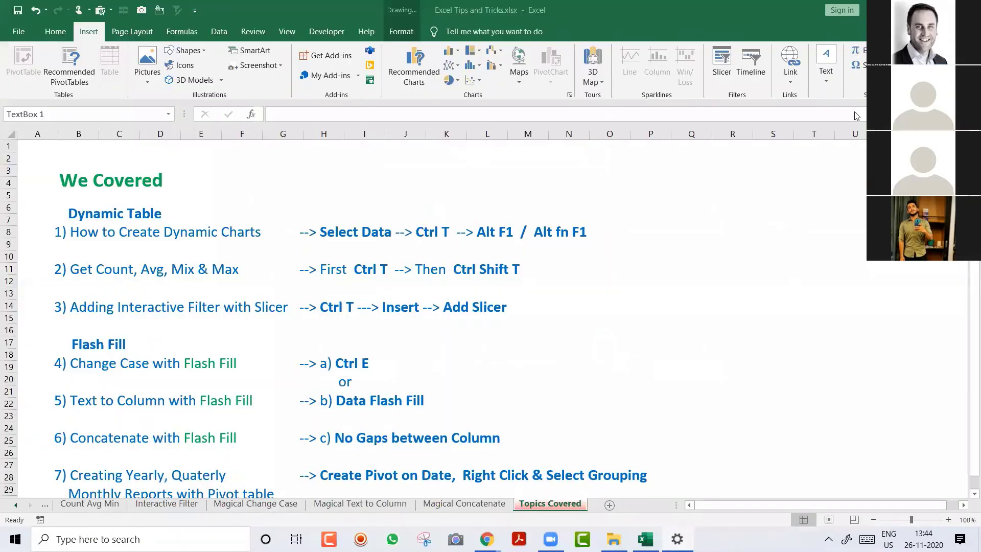
pyautogui.click(720, 276)
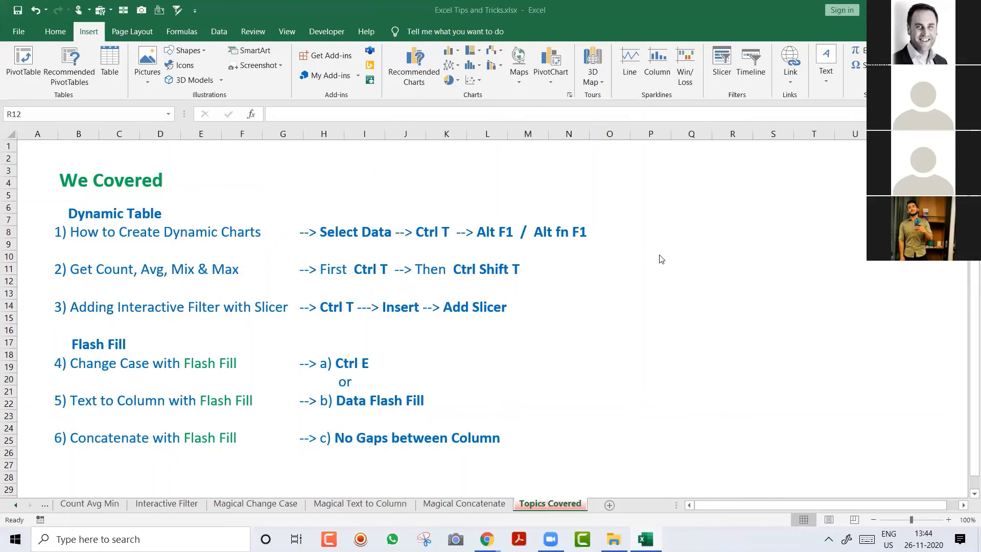
pyautogui.click(479, 197)
pyautogui.click(350, 150)
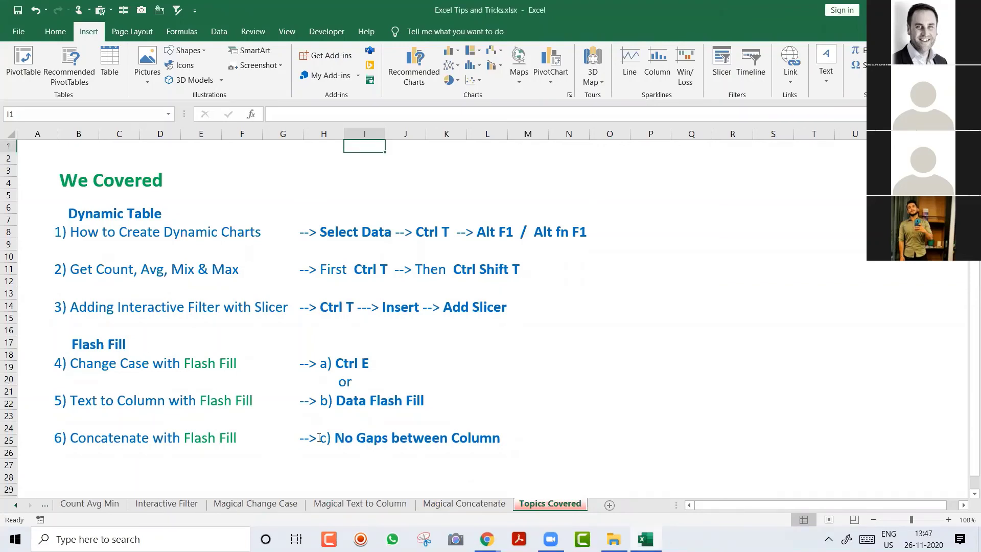
# Step: On the Magical Change Case sheet, enter the name-joining formula =A2&" "&B2 in F2
pyautogui.click(266, 505)
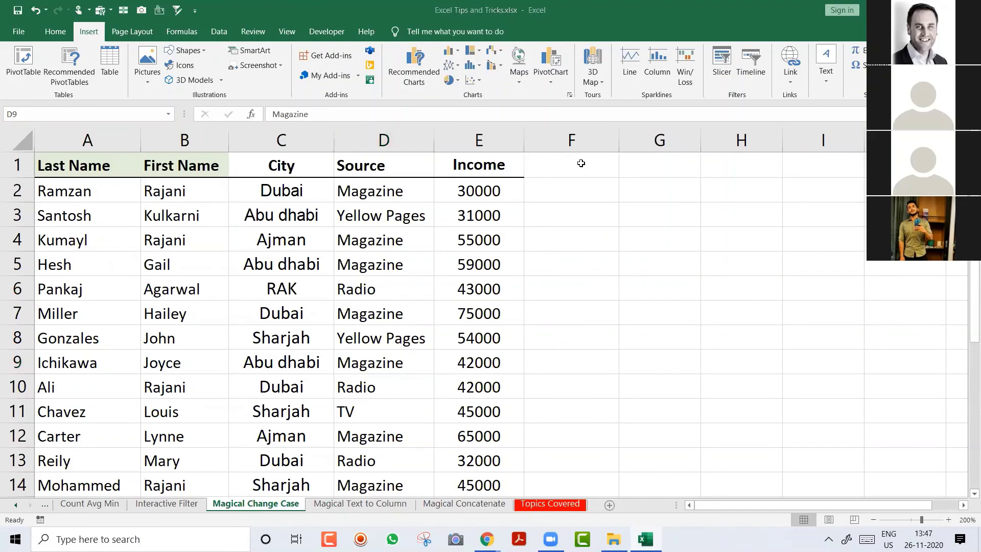
pyautogui.press('F2')
pyautogui.press('Home')
pyautogui.click(563, 188)
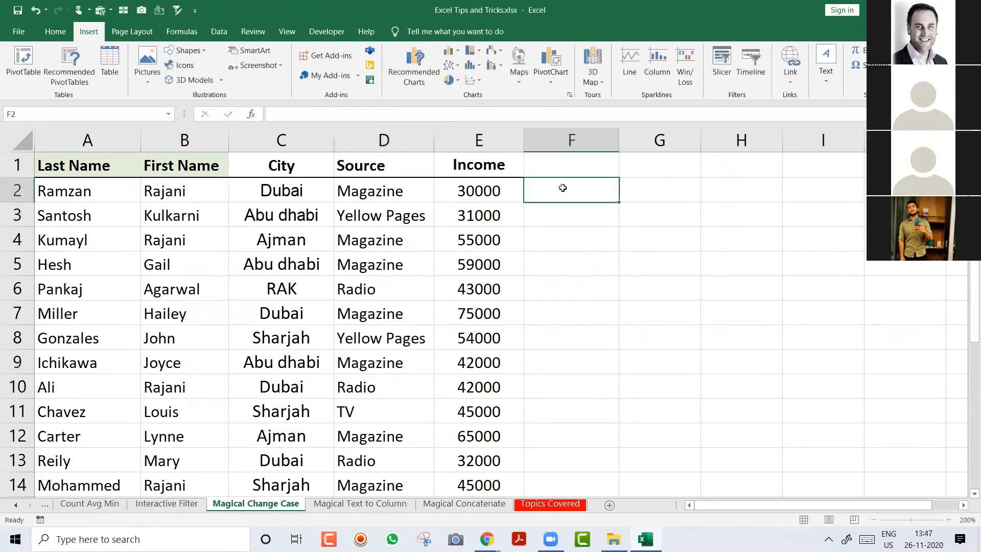
pyautogui.write('=')
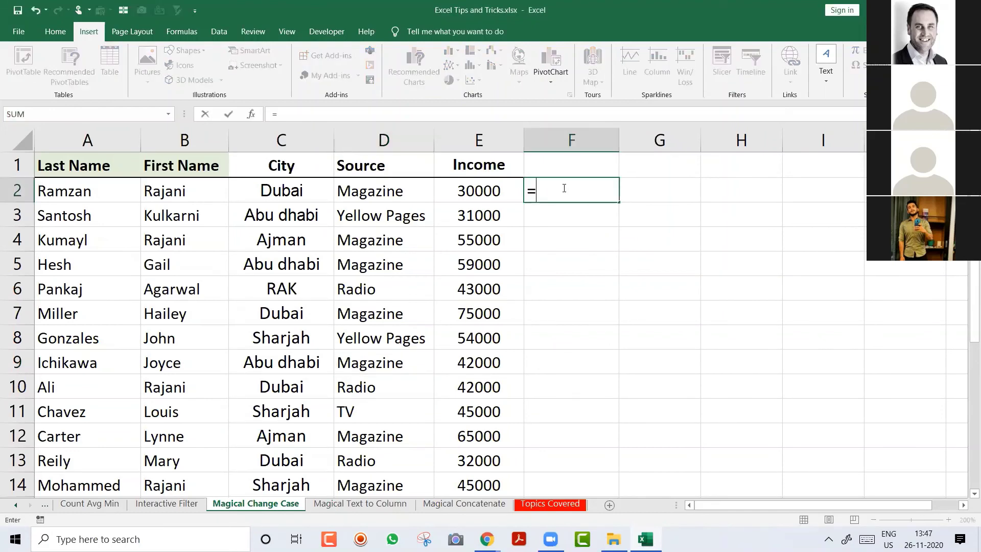
pyautogui.press('Left')
pyautogui.press('Left')
pyautogui.press('Left')
pyautogui.press('Left')
pyautogui.press('Left')
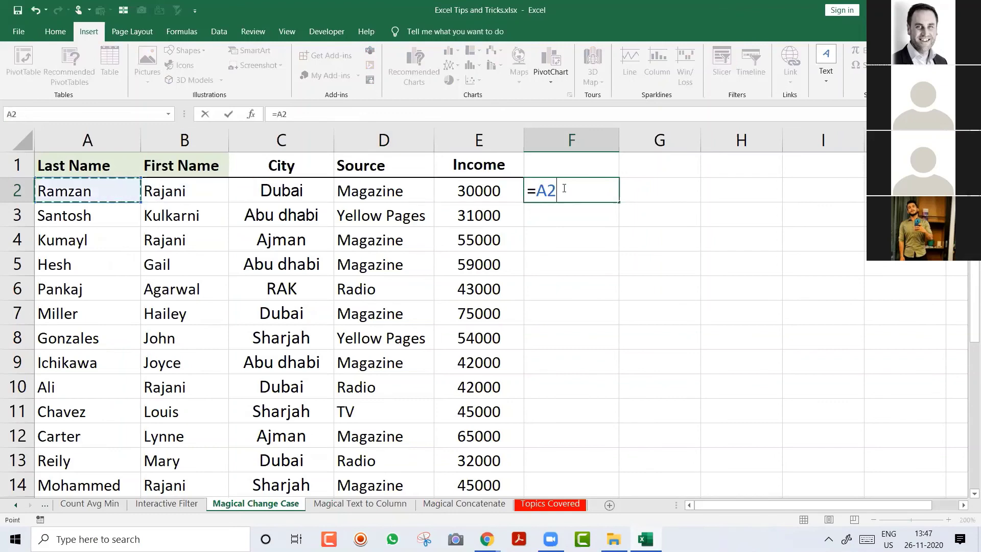
pyautogui.write('&" "&')
pyautogui.press('Left')
pyautogui.press('Left')
pyautogui.press('Left')
pyautogui.press('Left')
pyautogui.press('Return')
pyautogui.press('Left')
pyautogui.press('Left')
pyautogui.press('Left')
pyautogui.press('Left')
pyautogui.press('Left')
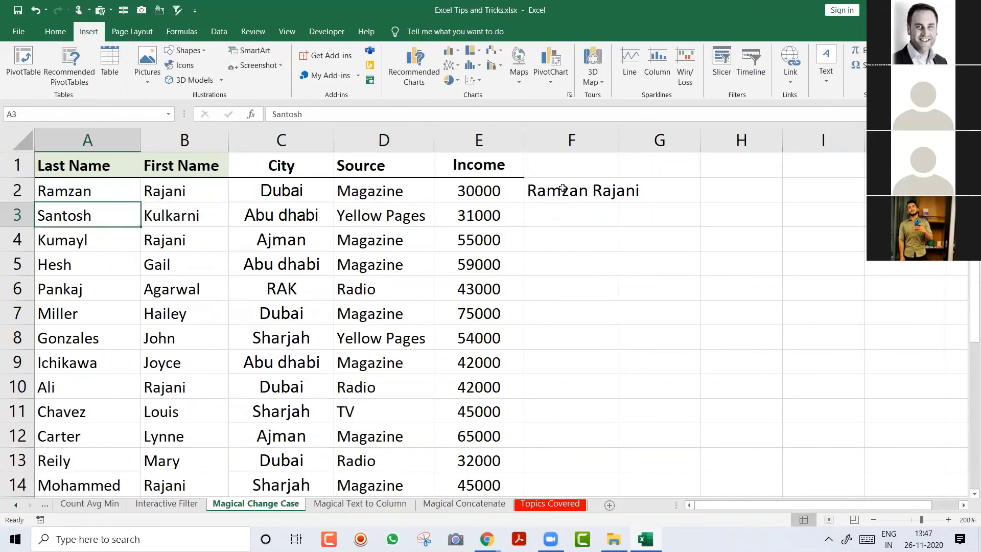
# Step: Insert a blank column at A, autofit column G, and fill the formula down all data rows
pyautogui.hotkey('ctrl', 'space')
pyautogui.hotkey('ctrl', 'shift', '+')
pyautogui.press('Right')
pyautogui.press('Right')
pyautogui.press('Right')
pyautogui.press('Right')
pyautogui.press('Right')
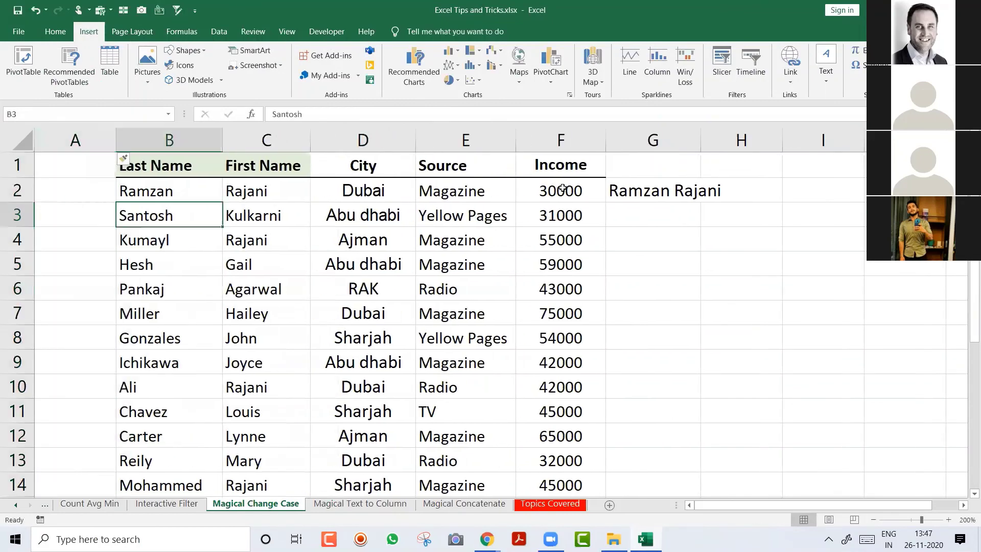
pyautogui.doubleClick(701, 141)
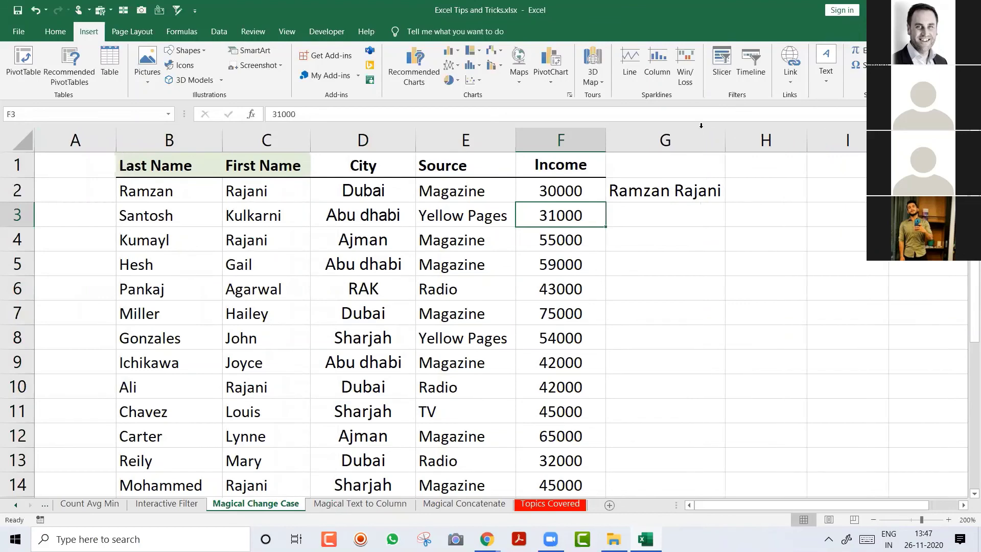
pyautogui.click(691, 189)
pyautogui.doubleClick(726, 204)
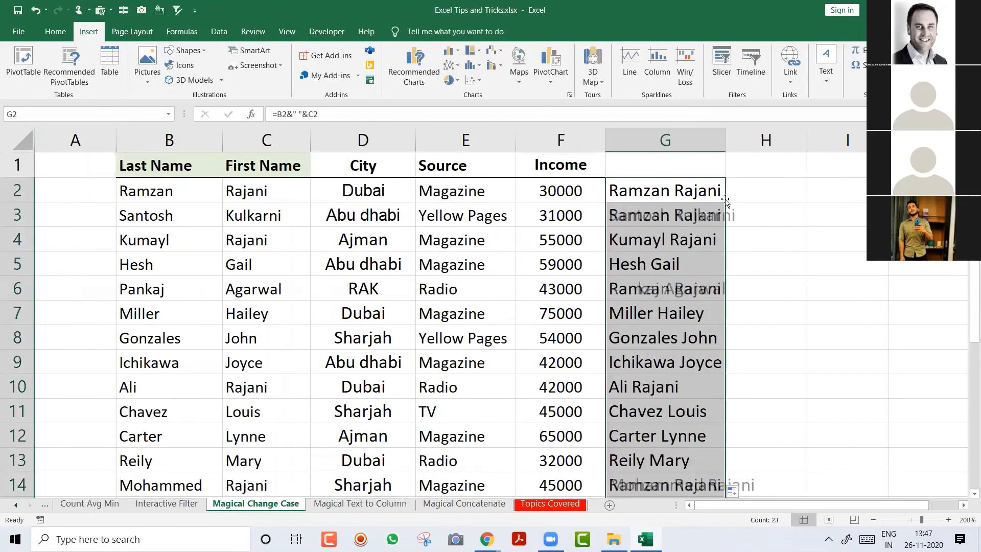
pyautogui.hotkey('ctrl', 'Home')
# Step: Type a bold Full Name heading in A1 and autofit column G
pyautogui.write('Full Name')
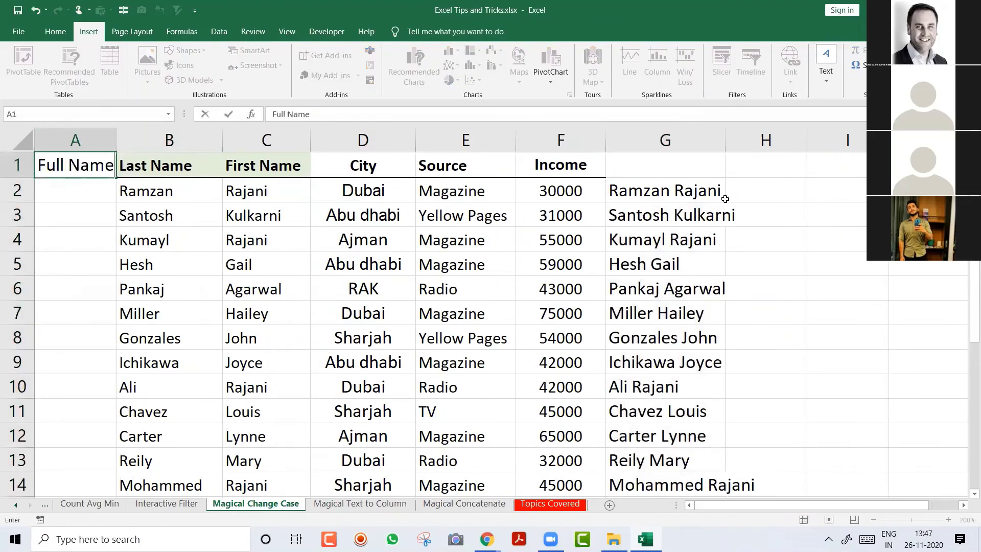
pyautogui.press('Return')
pyautogui.press('Up')
pyautogui.hotkey('ctrl', 'b')
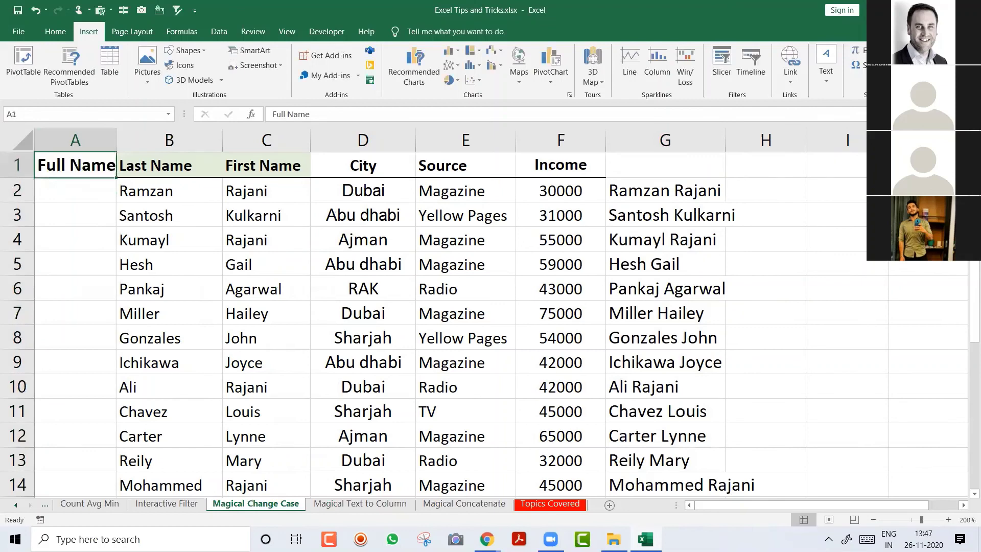
pyautogui.doubleClick(726, 140)
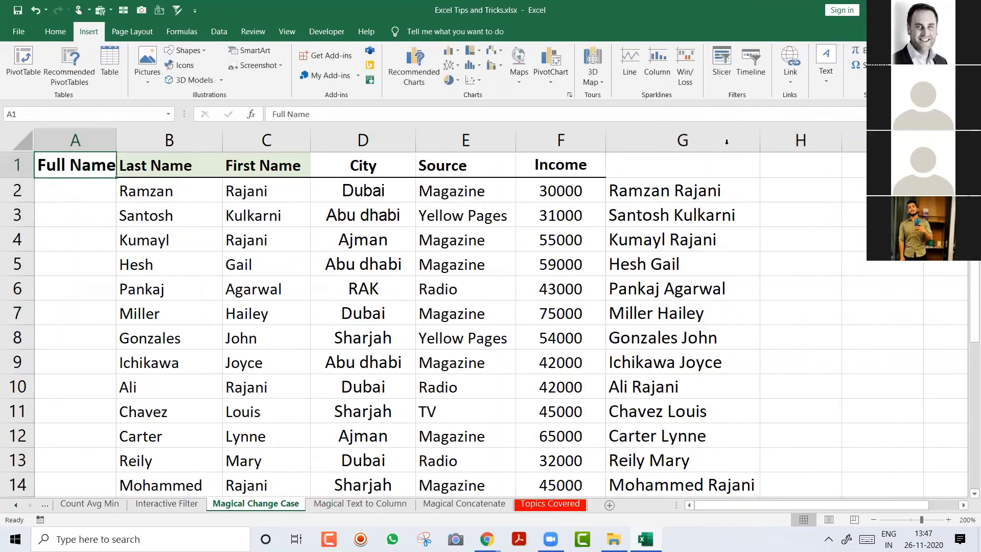
# Step: Copy the joined names from column G and Paste Special them as values into A2
pyautogui.click(703, 190)
pyautogui.hotkey('ctrl', 'shift', 'Down')
pyautogui.hotkey('ctrl', 'c')
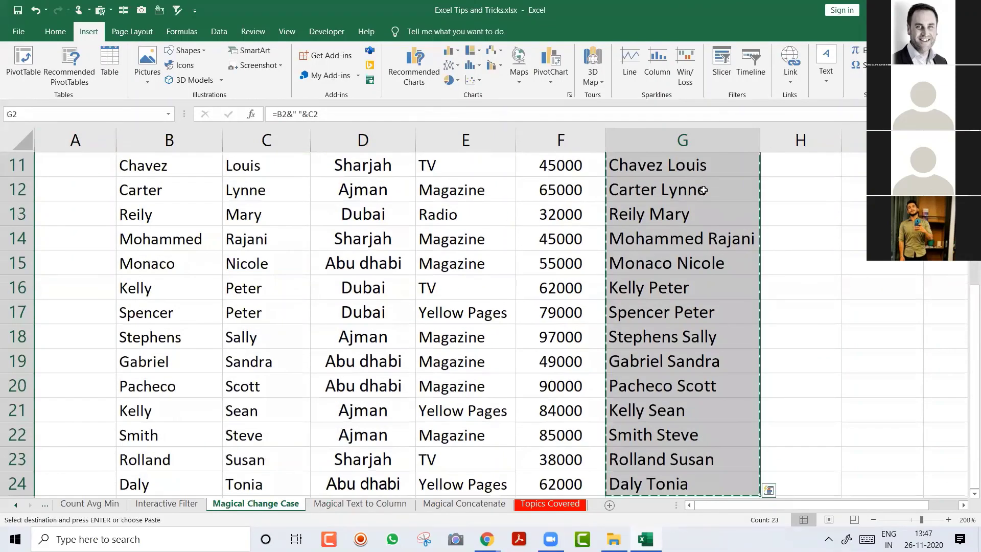
pyautogui.press('Left')
pyautogui.click(77, 190)
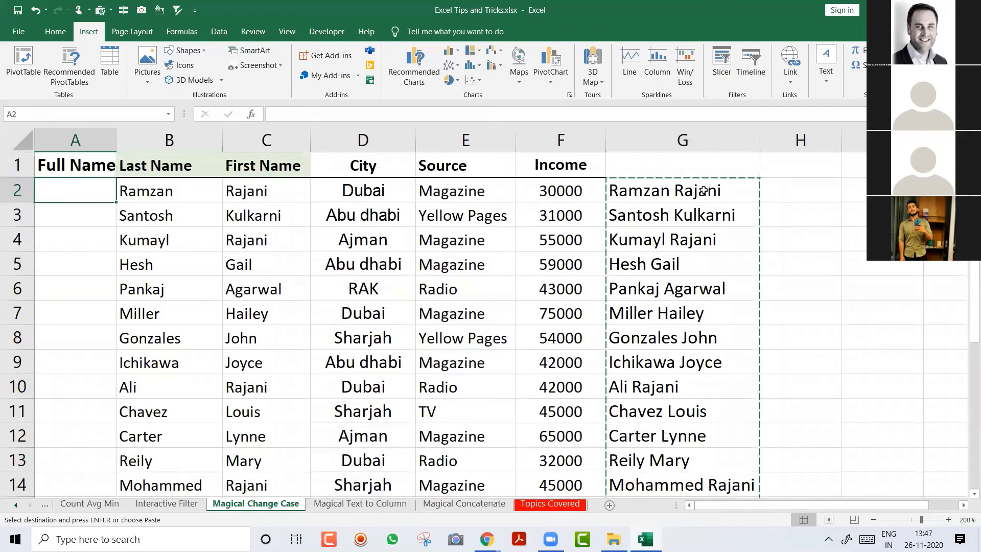
pyautogui.hotkey('ctrl', 'alt', 'v')
pyautogui.click(488, 251)
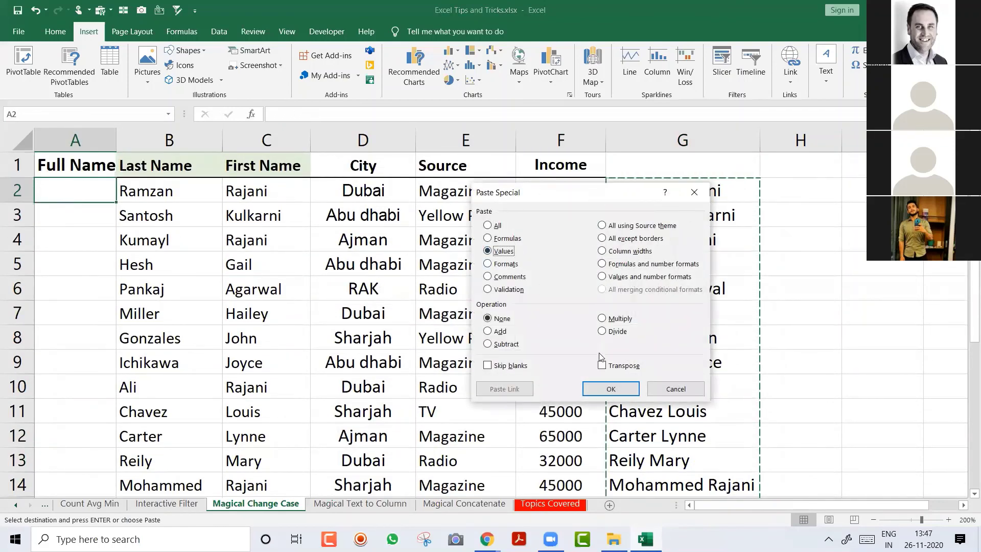
pyautogui.click(611, 388)
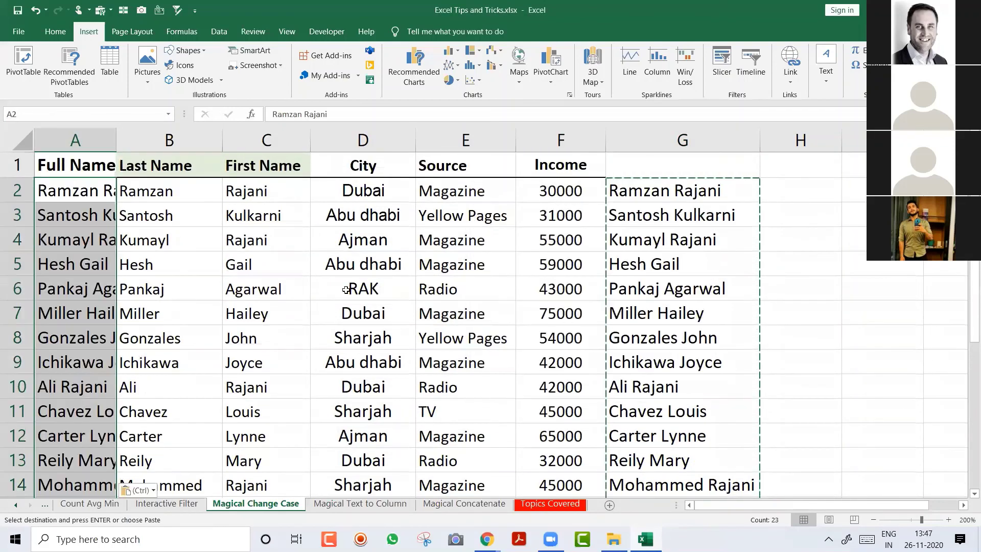
# Step: Clear the pasted names from column A and narrow the column back down
pyautogui.doubleClick(117, 139)
pyautogui.press('Escape')
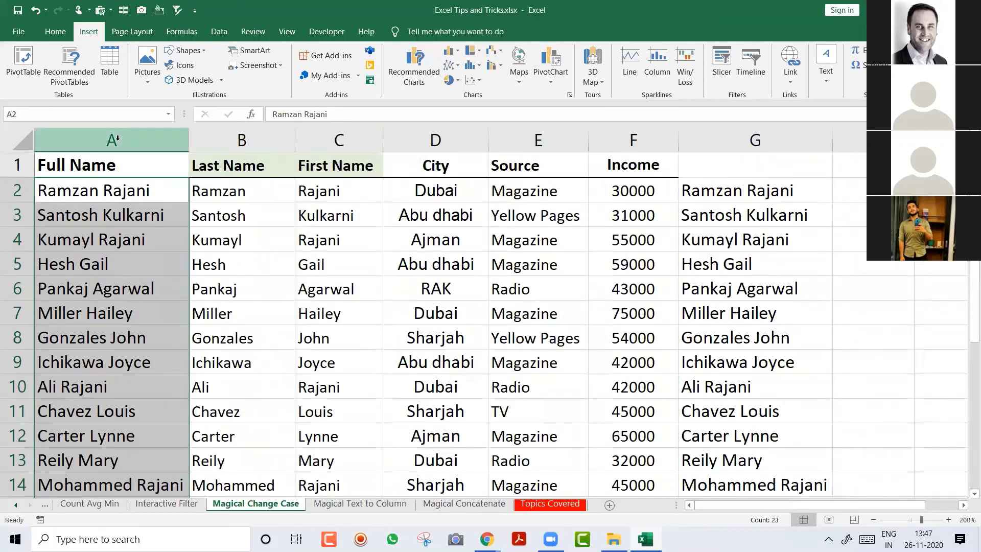
pyautogui.press('Delete')
pyautogui.moveTo(188, 140); pyautogui.dragTo(163, 139)
pyautogui.click(116, 191)
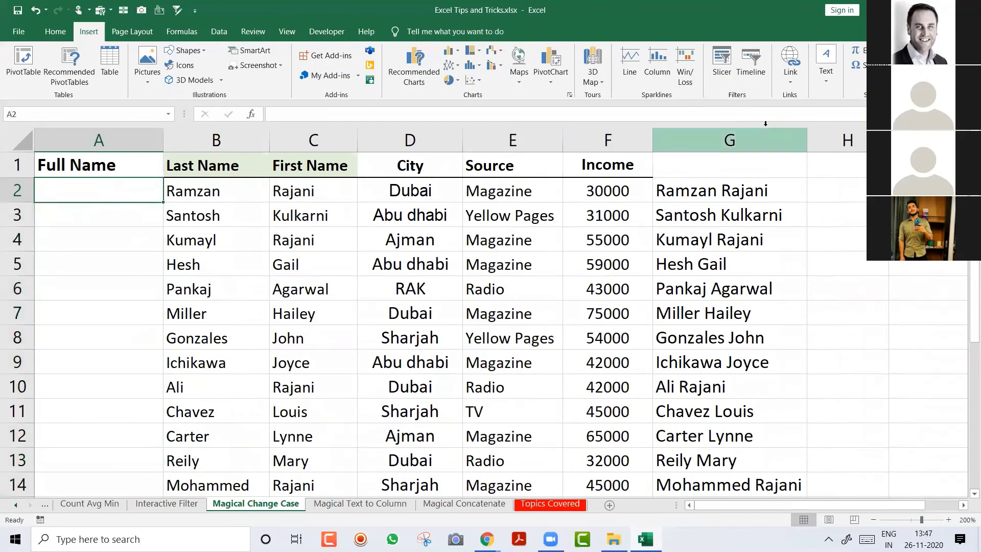
# Step: Right-drag the joined names from G2:G24 onto A2 and drop them as values only
pyautogui.click(826, 164)
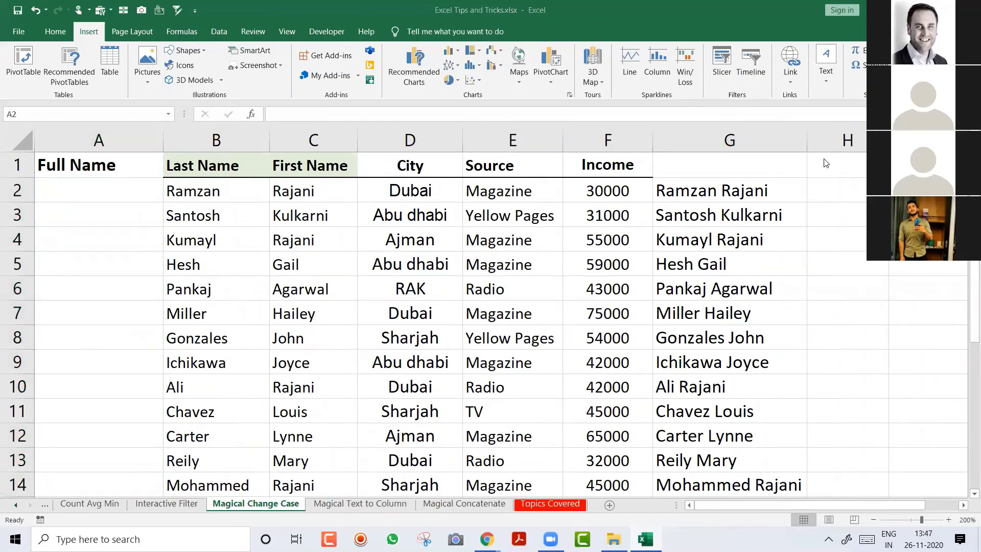
pyautogui.click(739, 186)
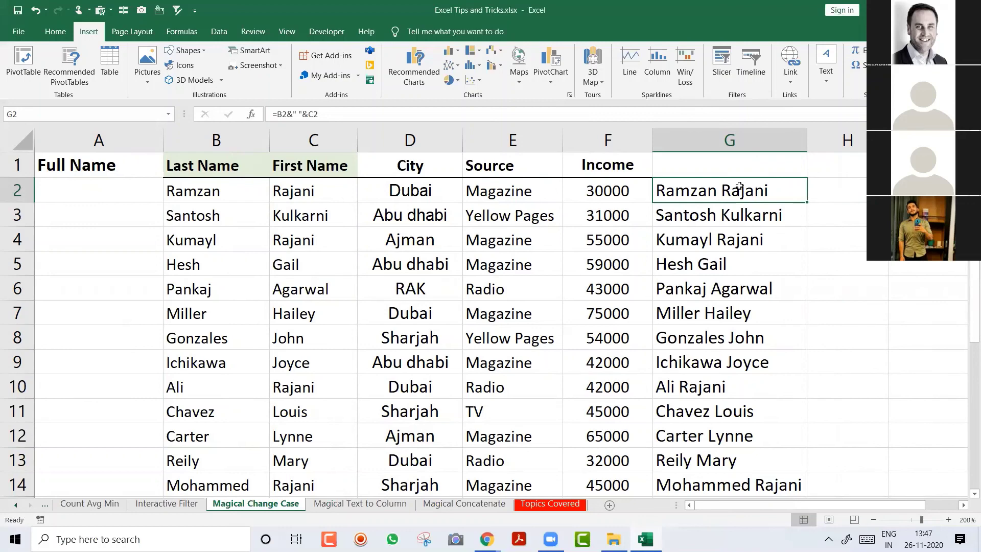
pyautogui.hotkey('ctrl', 'shift', 'Down')
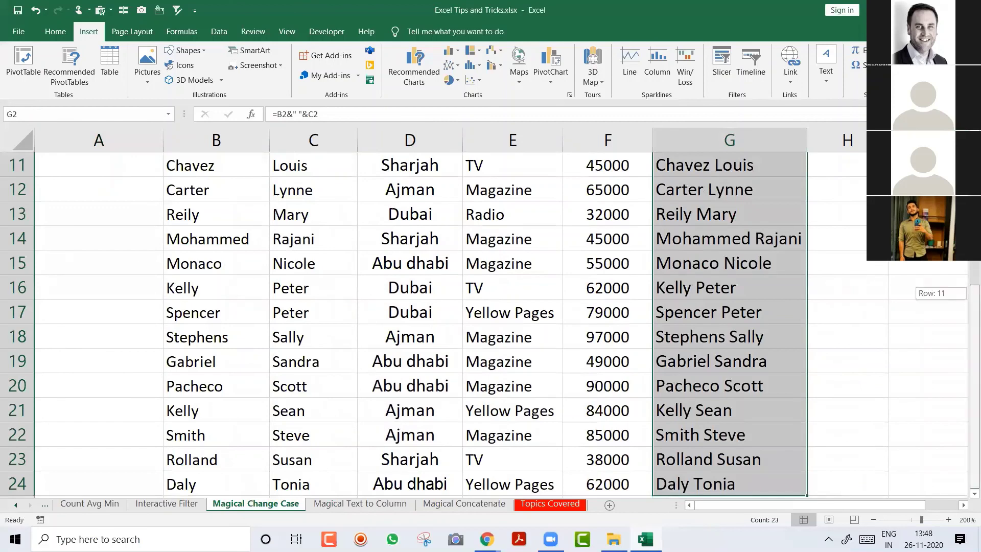
pyautogui.moveTo(969, 293); pyautogui.dragTo(832, 168)
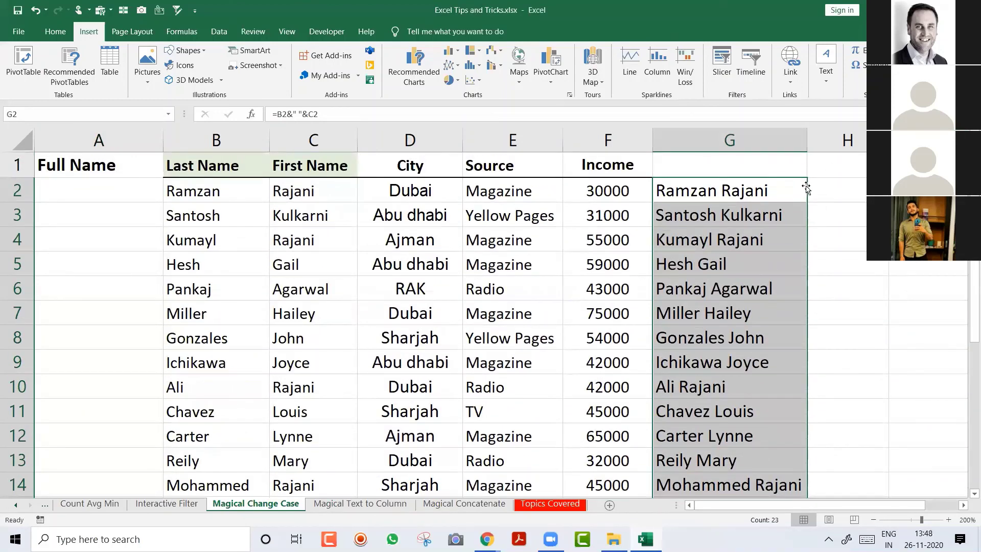
pyautogui.moveTo(808, 191); pyautogui.dragTo(96, 182)
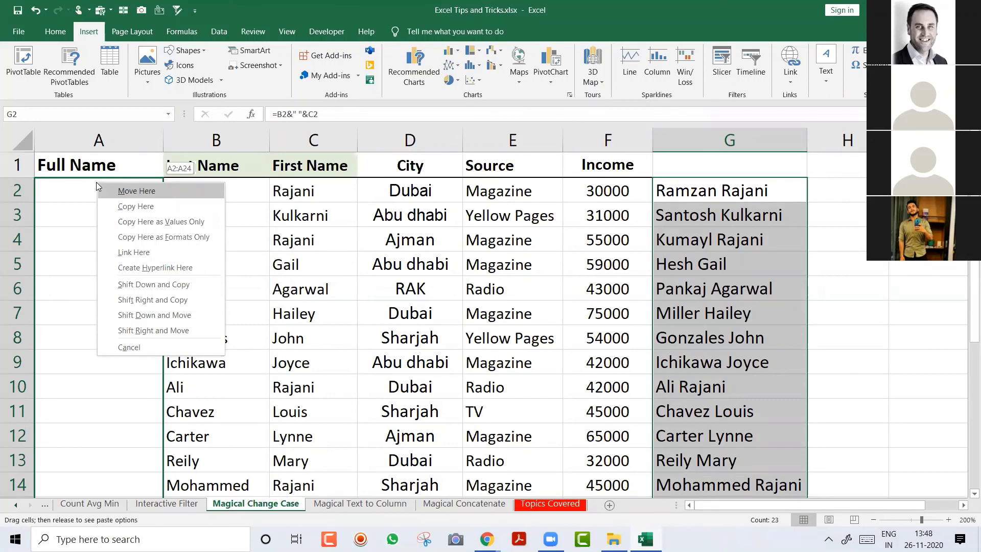
pyautogui.click(110, 221)
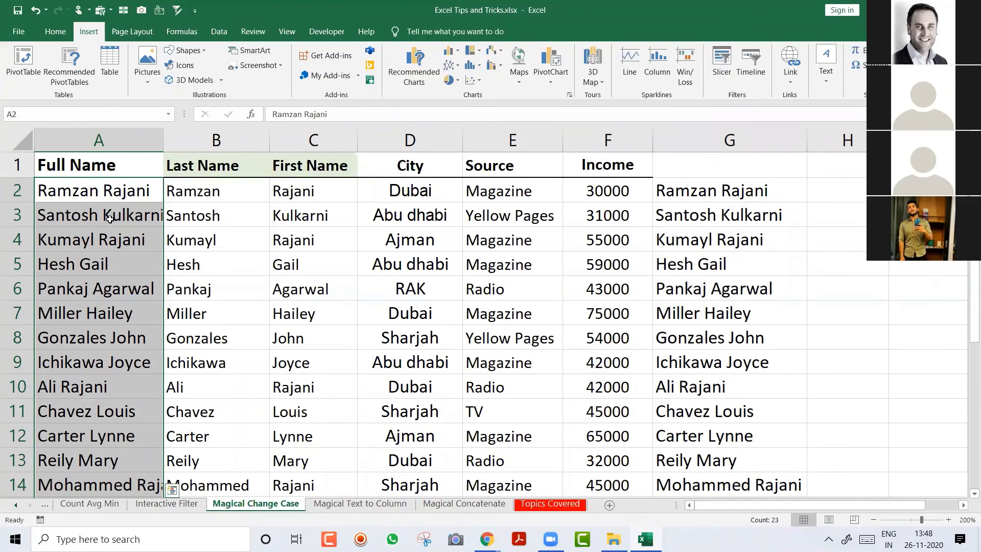
# Step: Undo and repeat the values-only drag of the joined names into column A
pyautogui.hotkey('ctrl', 'z')
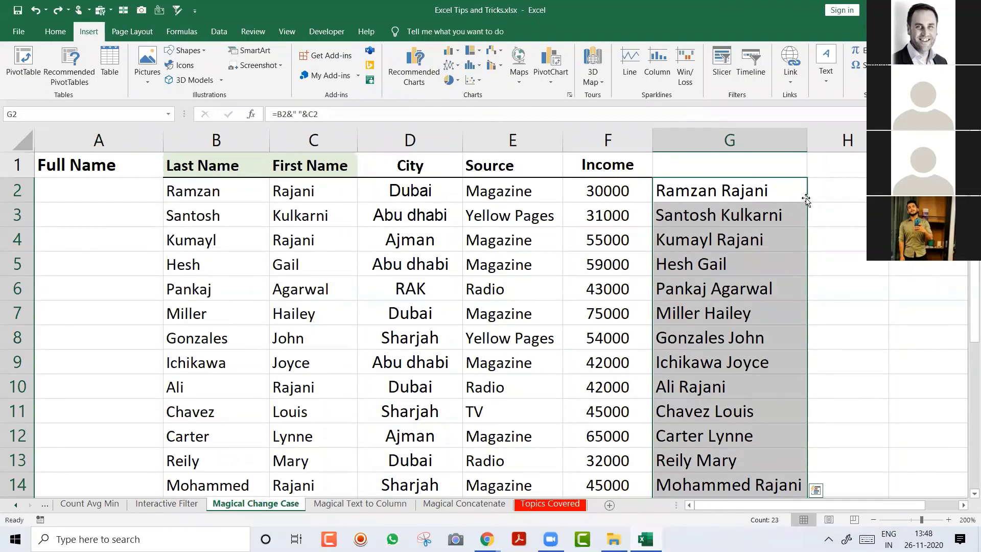
pyautogui.moveTo(806, 198); pyautogui.dragTo(808, 201)
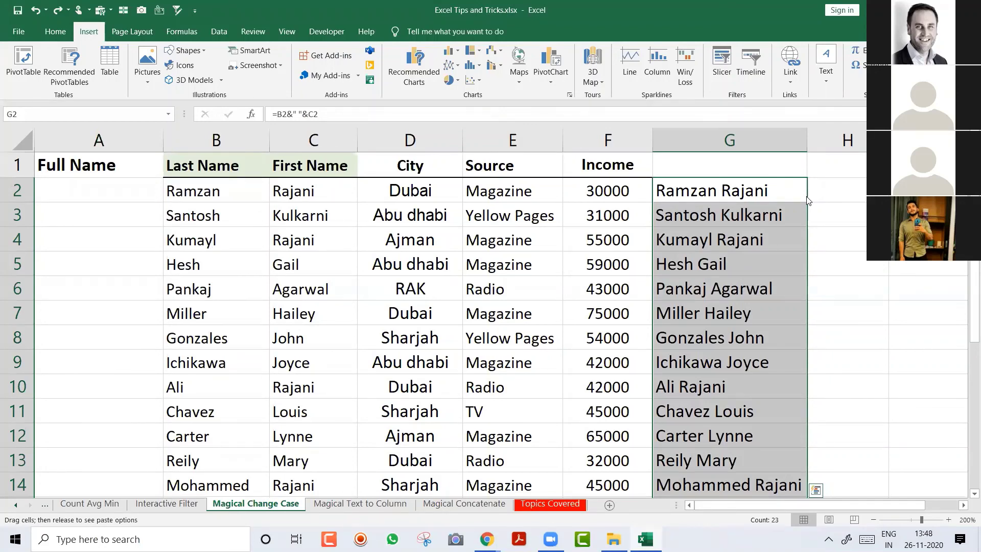
pyautogui.moveTo(808, 201); pyautogui.dragTo(548, 201)
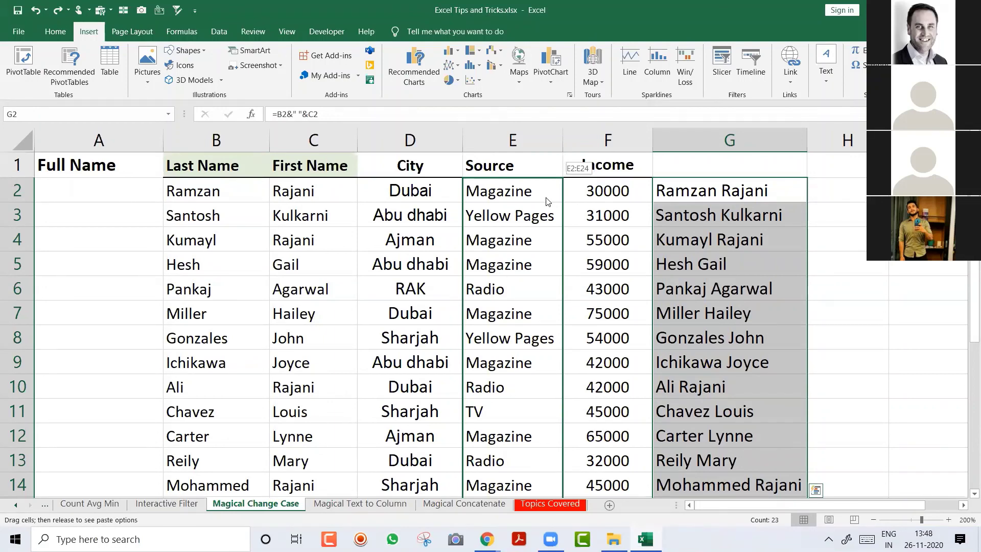
pyautogui.moveTo(548, 201); pyautogui.dragTo(136, 190)
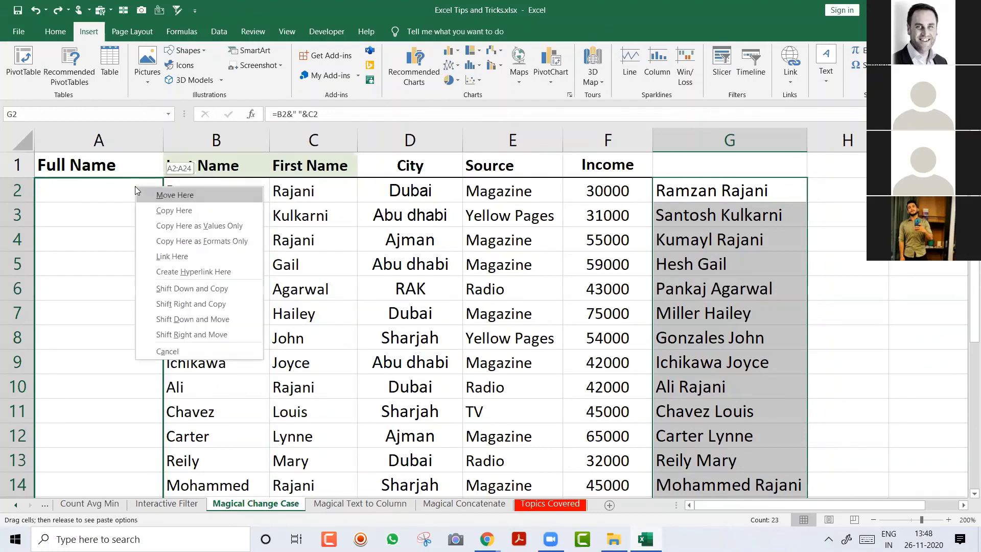
pyautogui.click(148, 221)
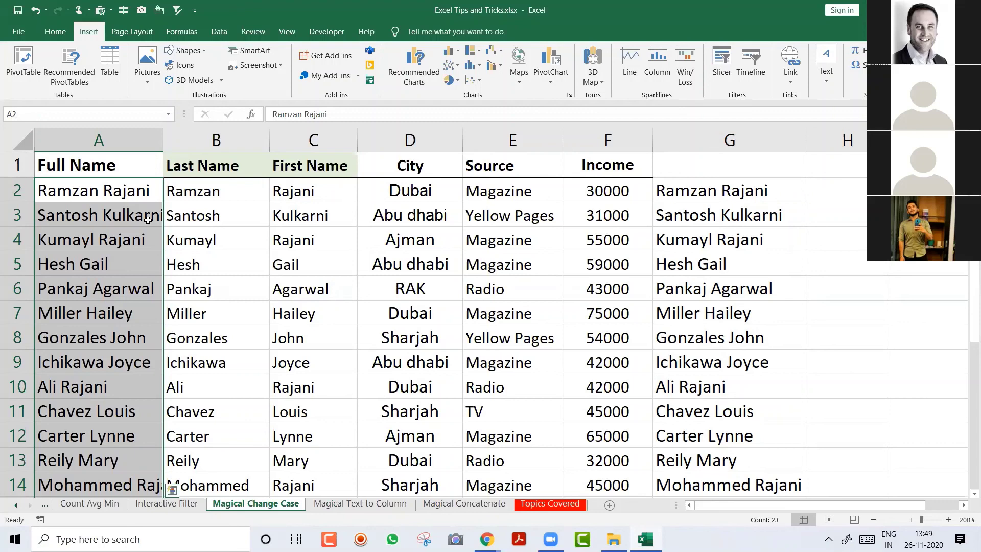
pyautogui.hotkey('ctrl', 'Home')
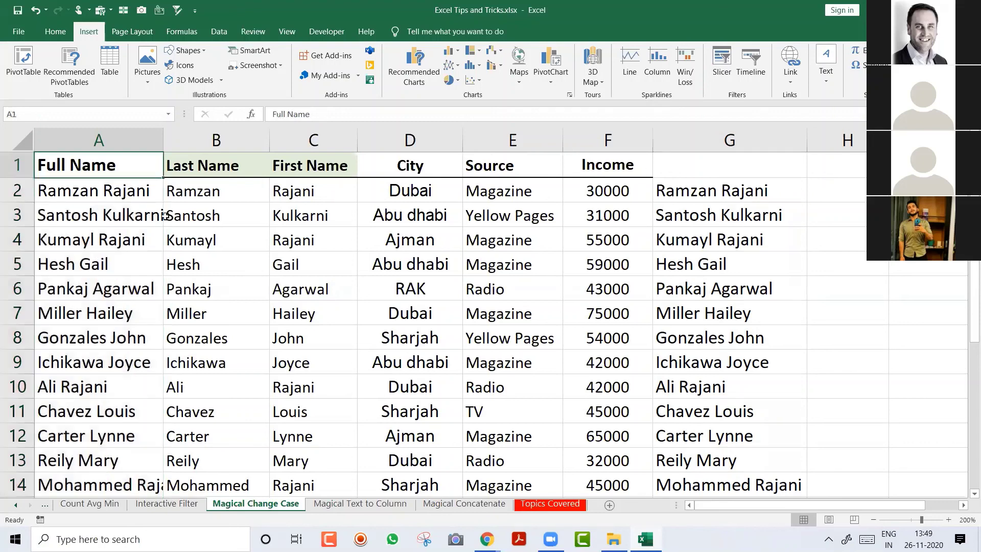